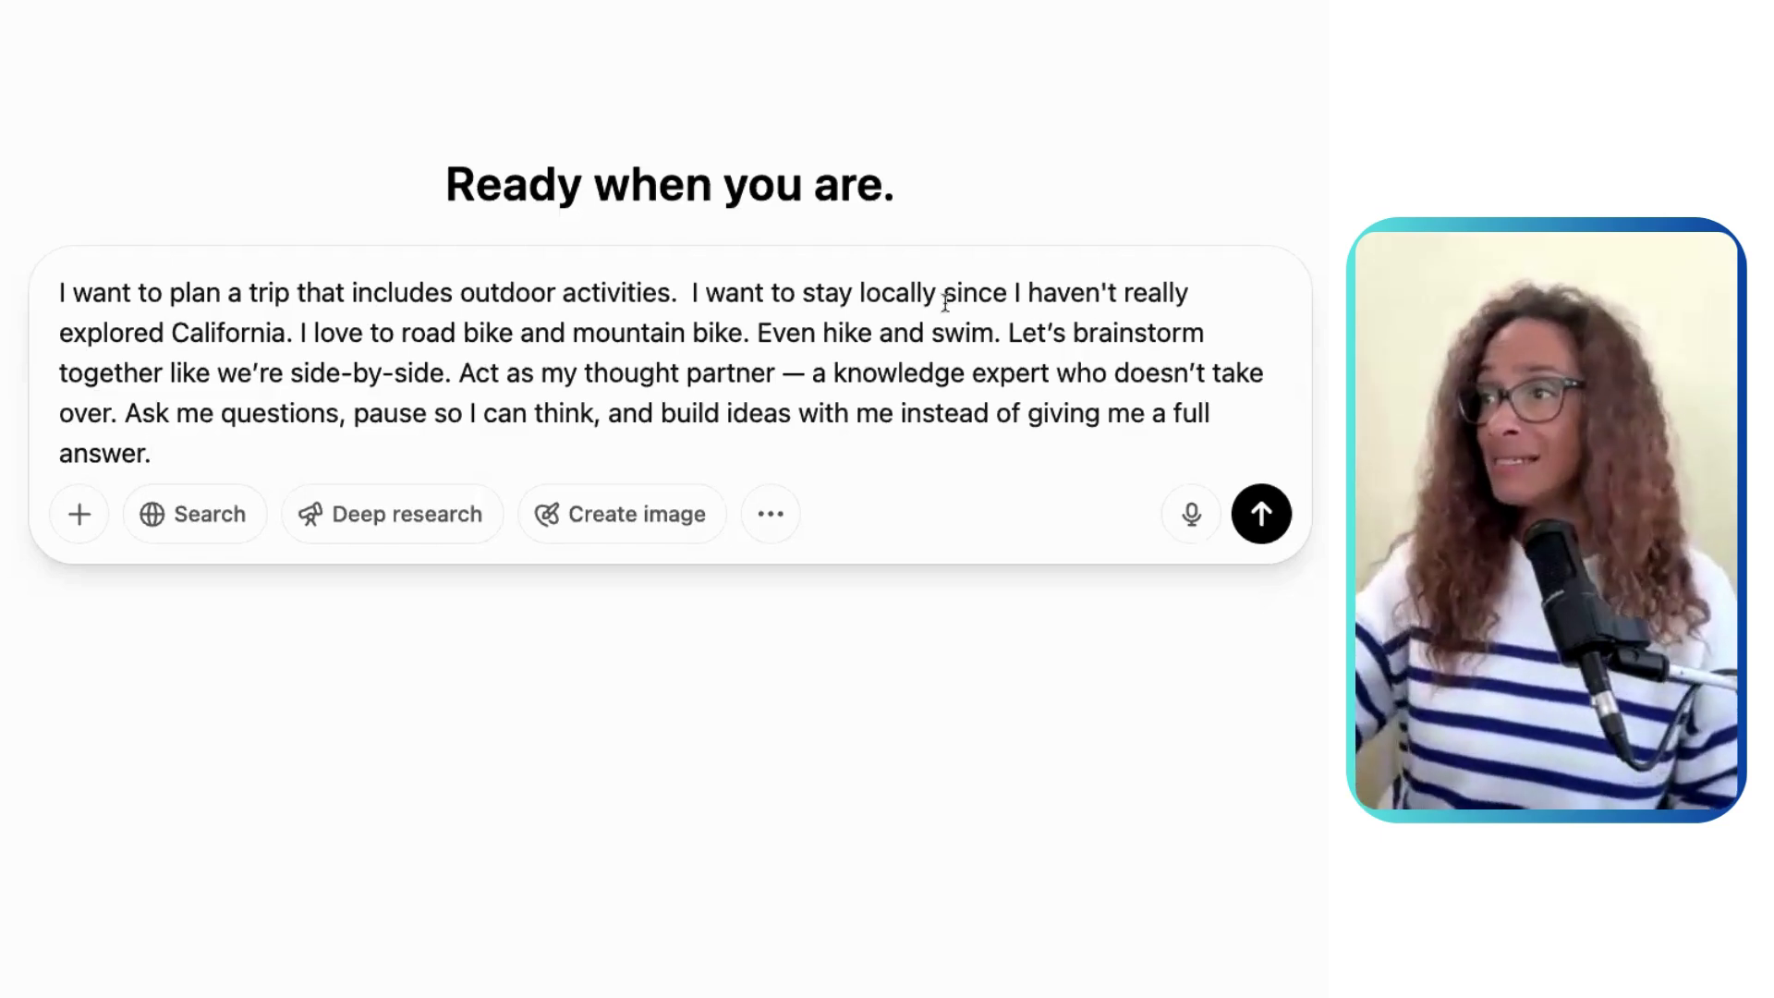
Step: Send the prepared California outdoor trip prompt that asks for a side-by-side thought partner, and read the opening reply
left_click_drag(1011, 333, 1008, 448)
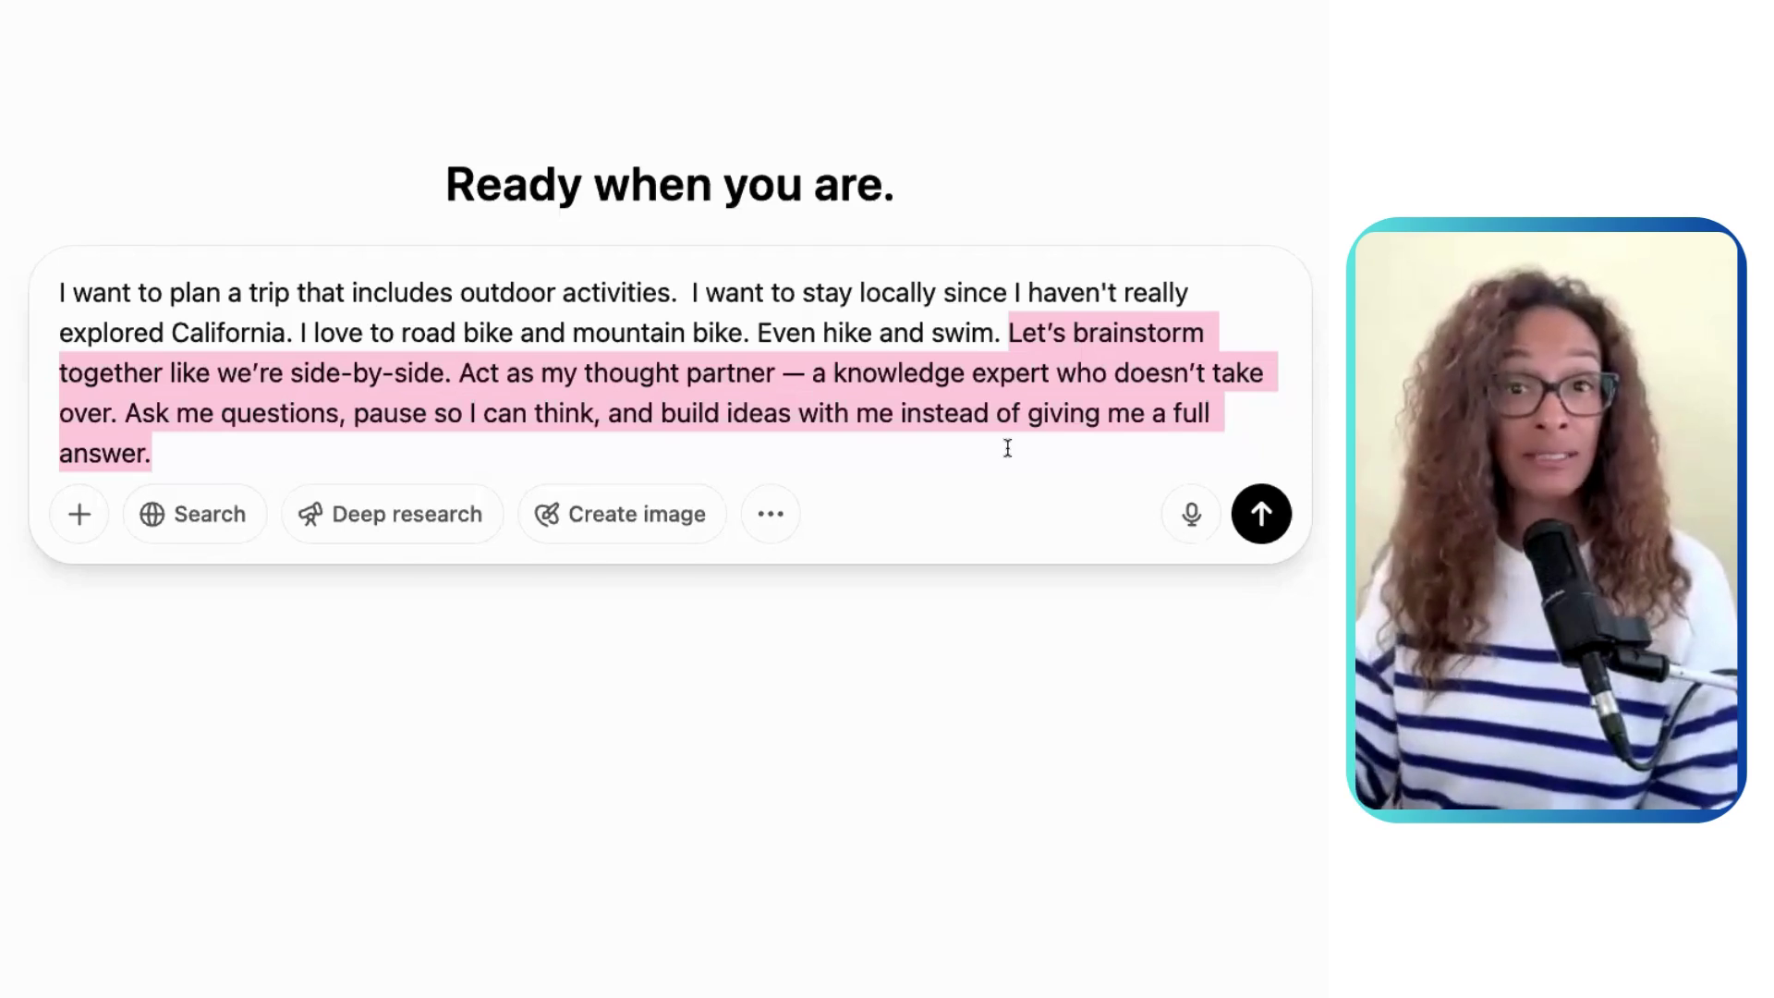
key("Return")
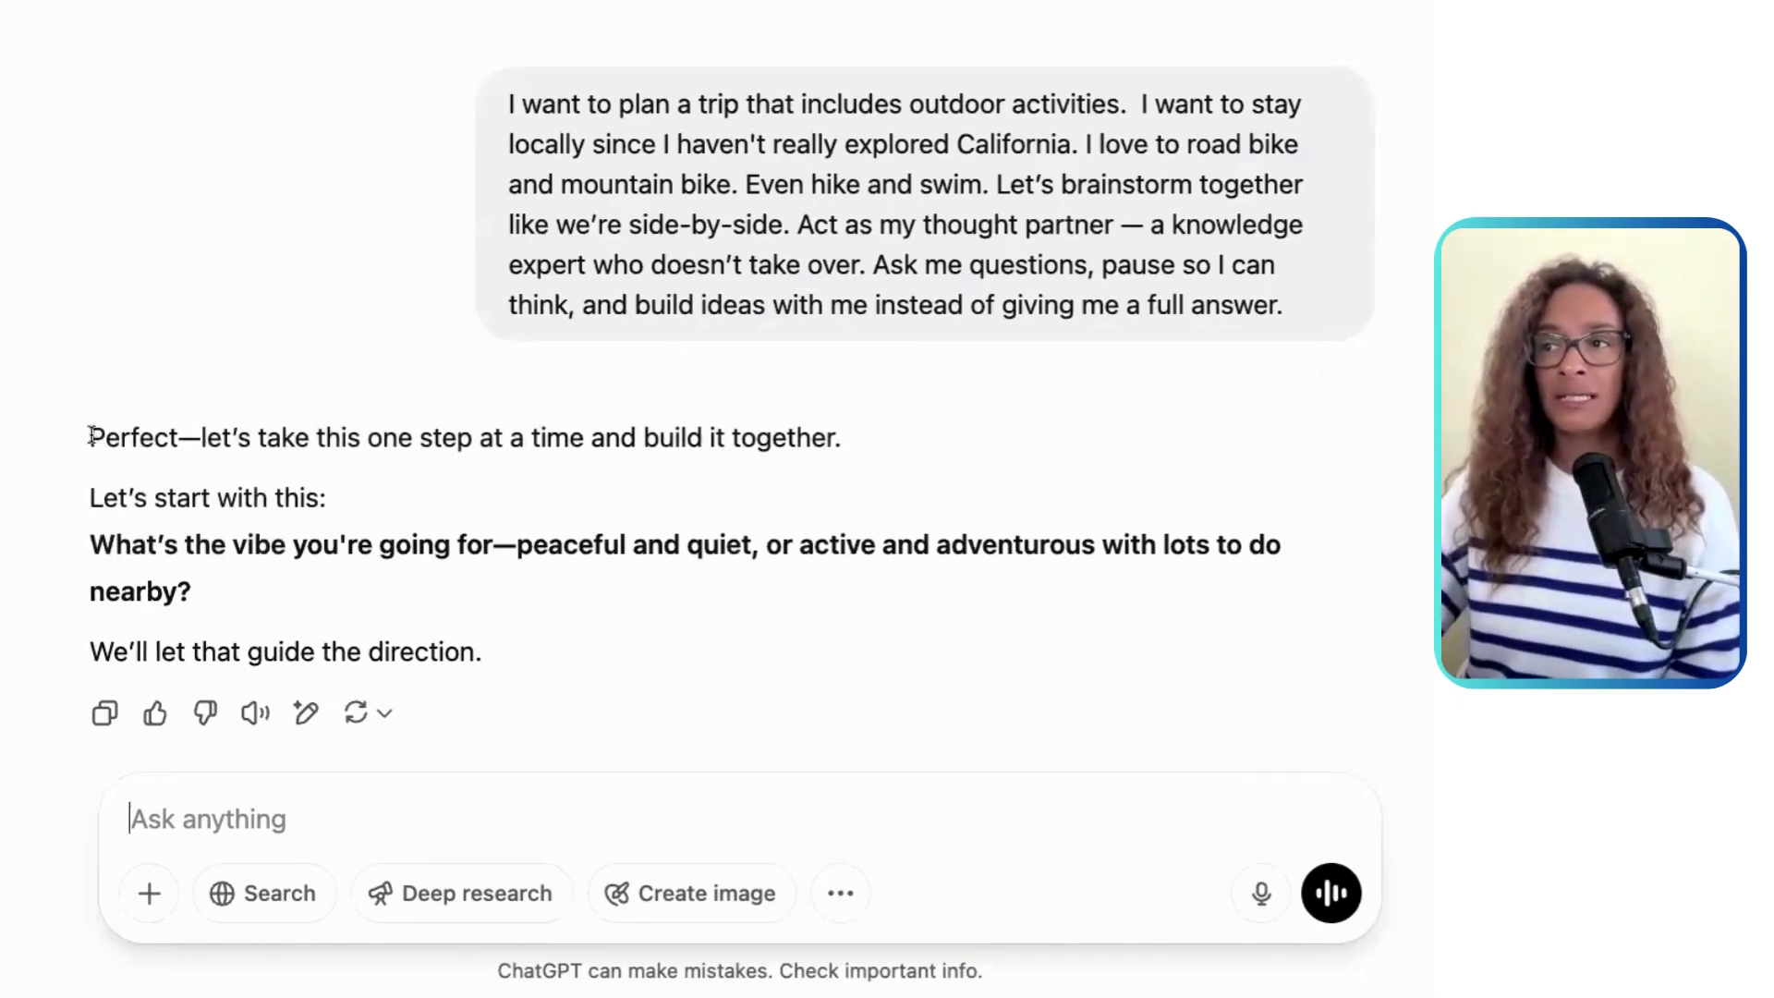
left_click_drag(90, 436, 833, 439)
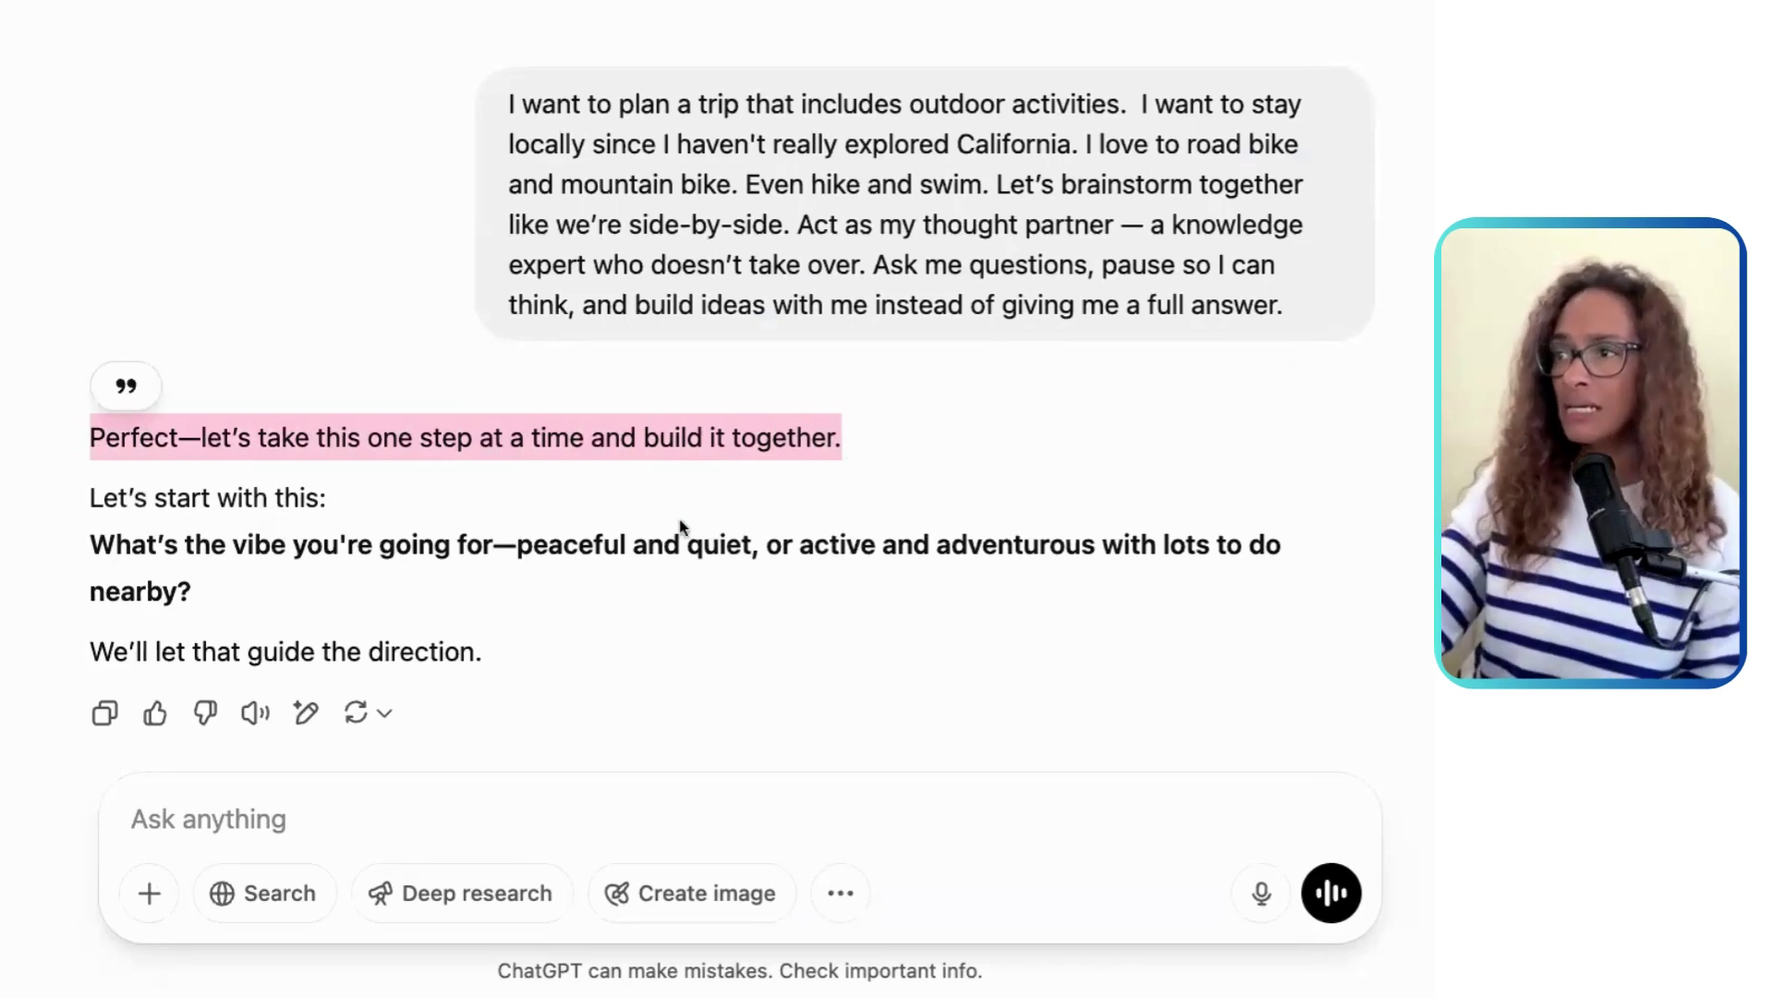
scroll(681, 529, "down", 3)
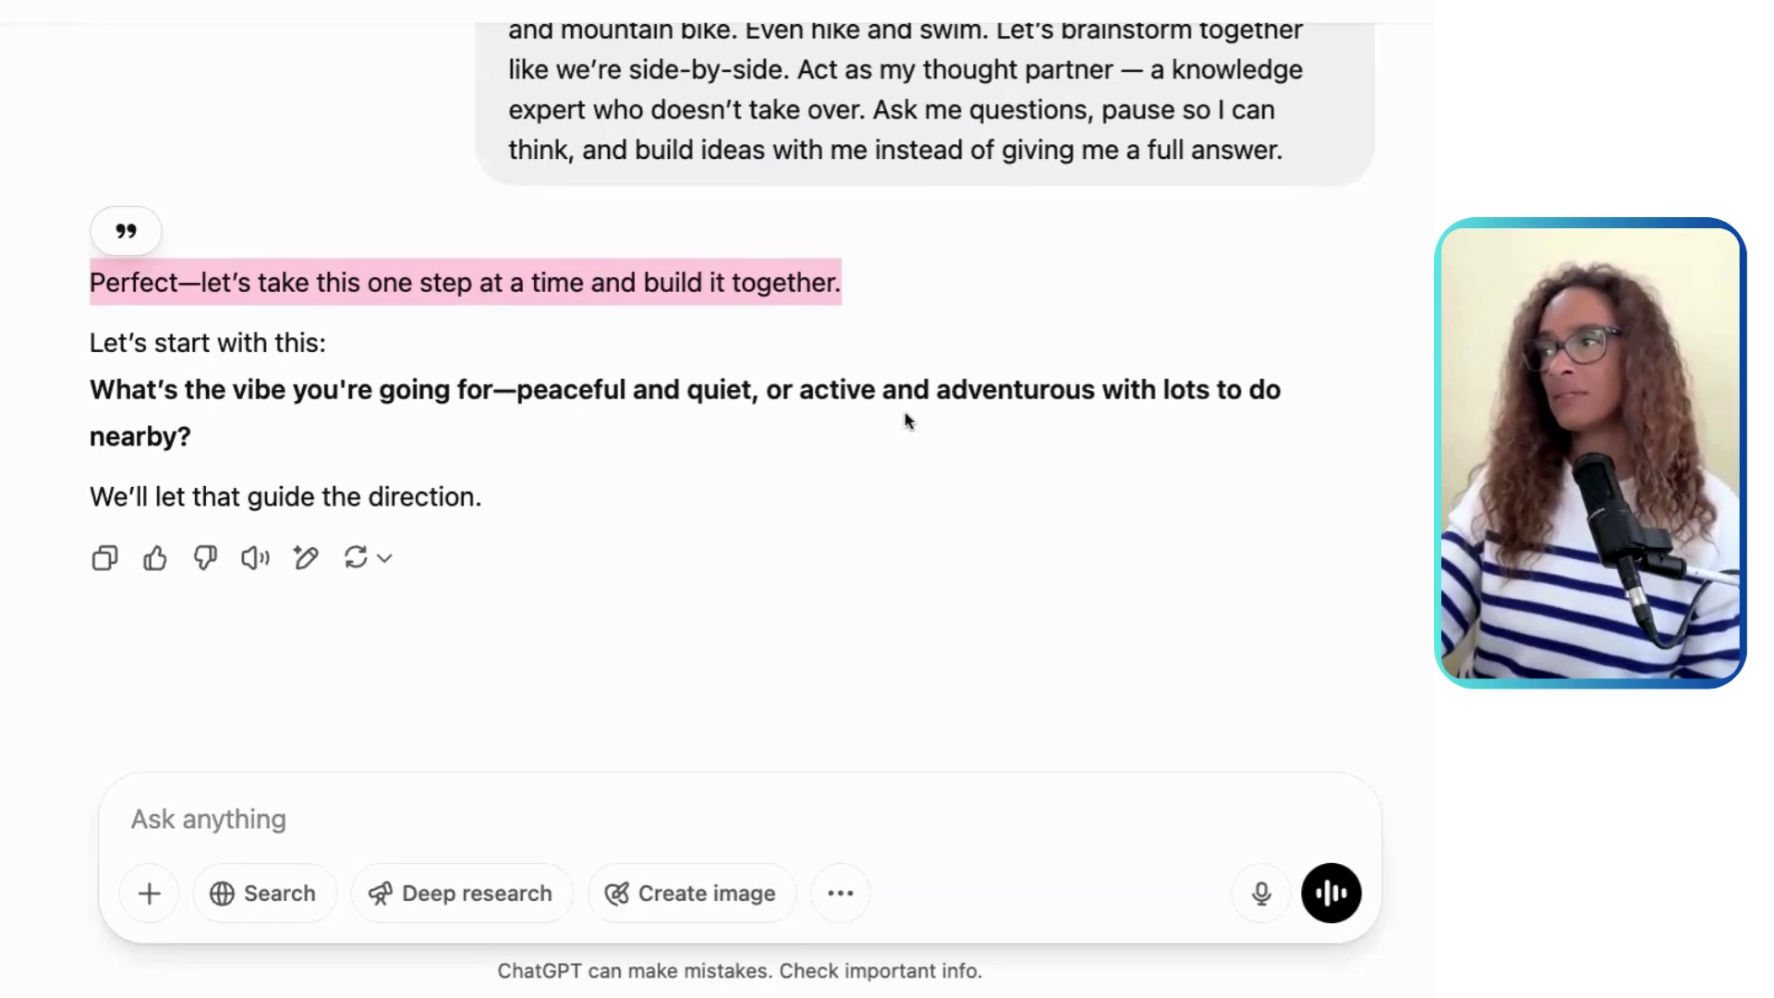
Step: Answer the question about the trip's vibe with "I am not sure yet. HOwever, I want a three day two night adventure."
left_click(339, 816)
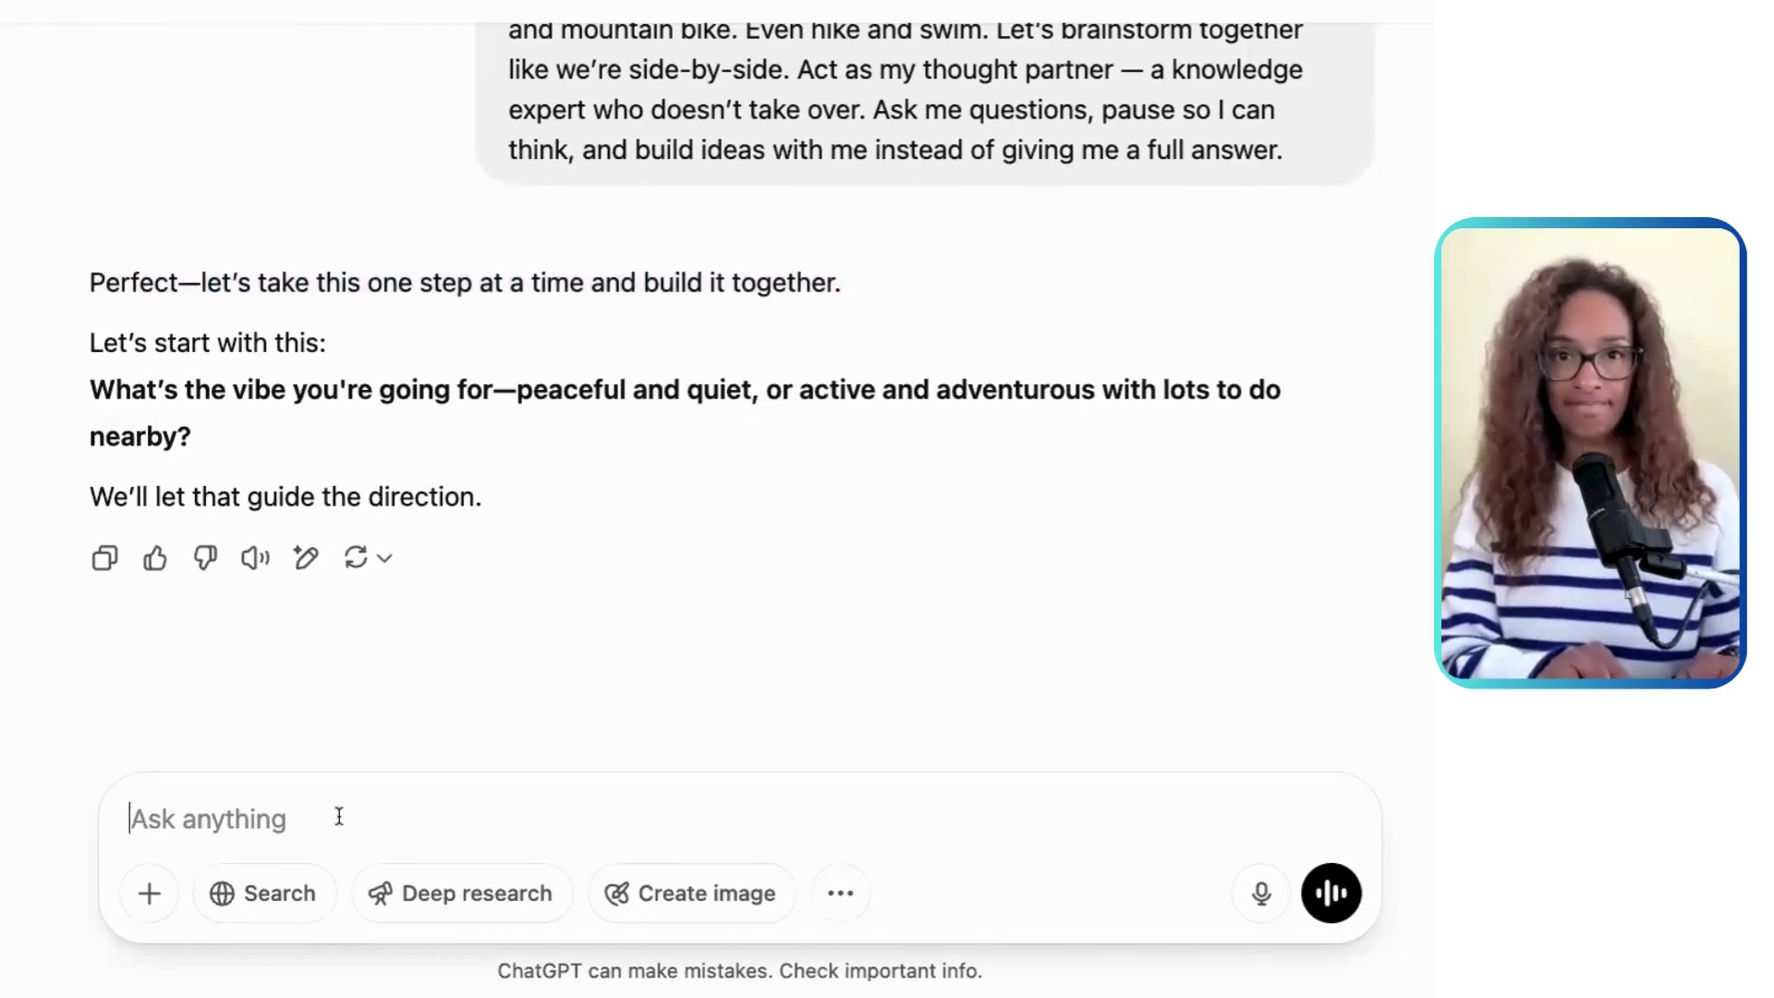
type("I am not sure t")
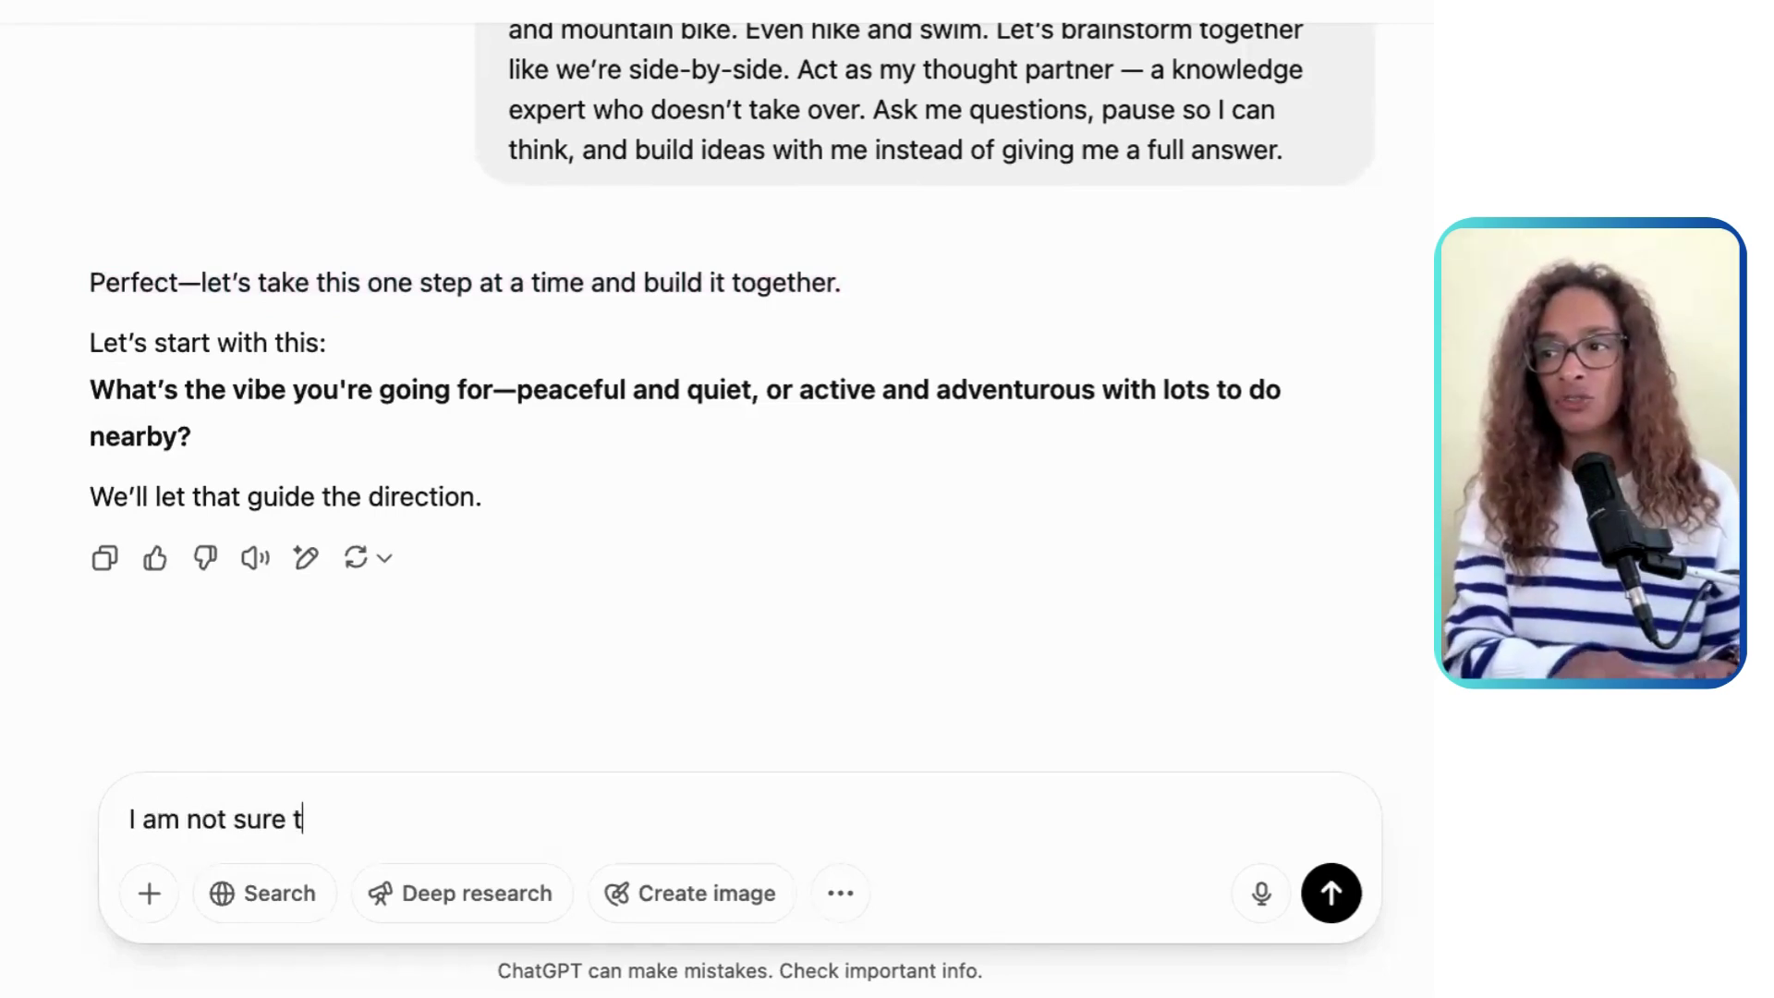
key("BackSpace")
type("y")
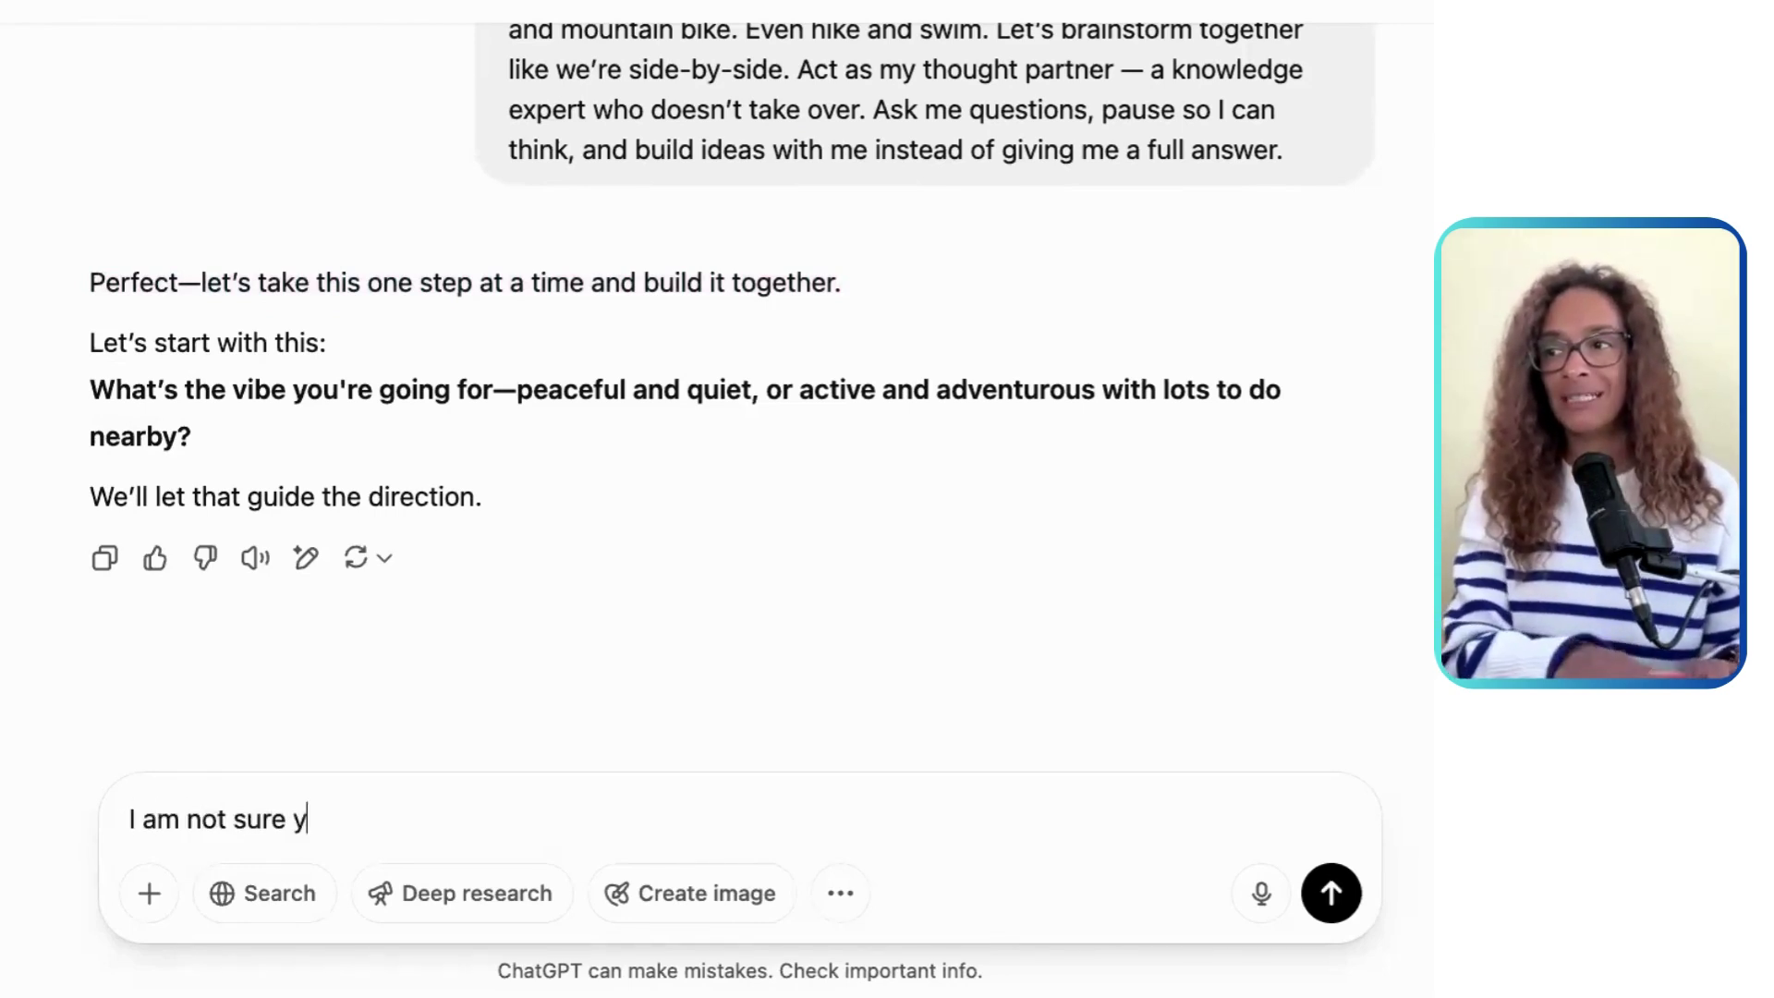
type("et.  HOwever,")
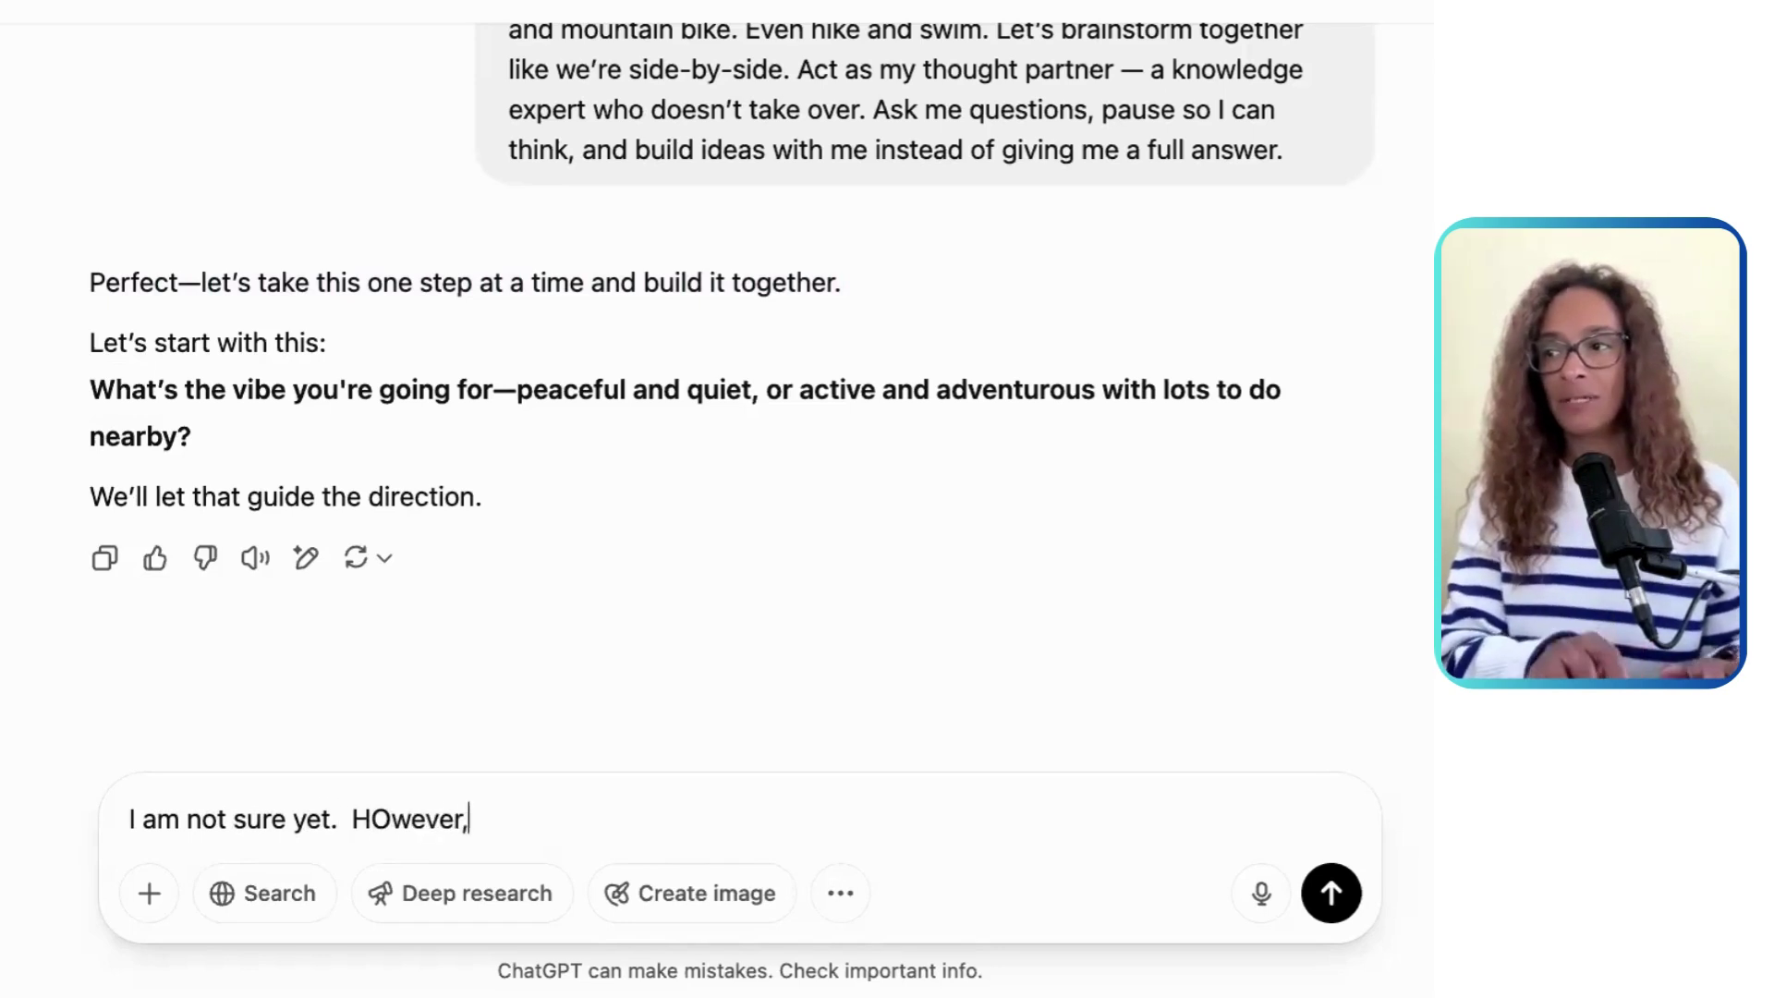
type(" I want a three ")
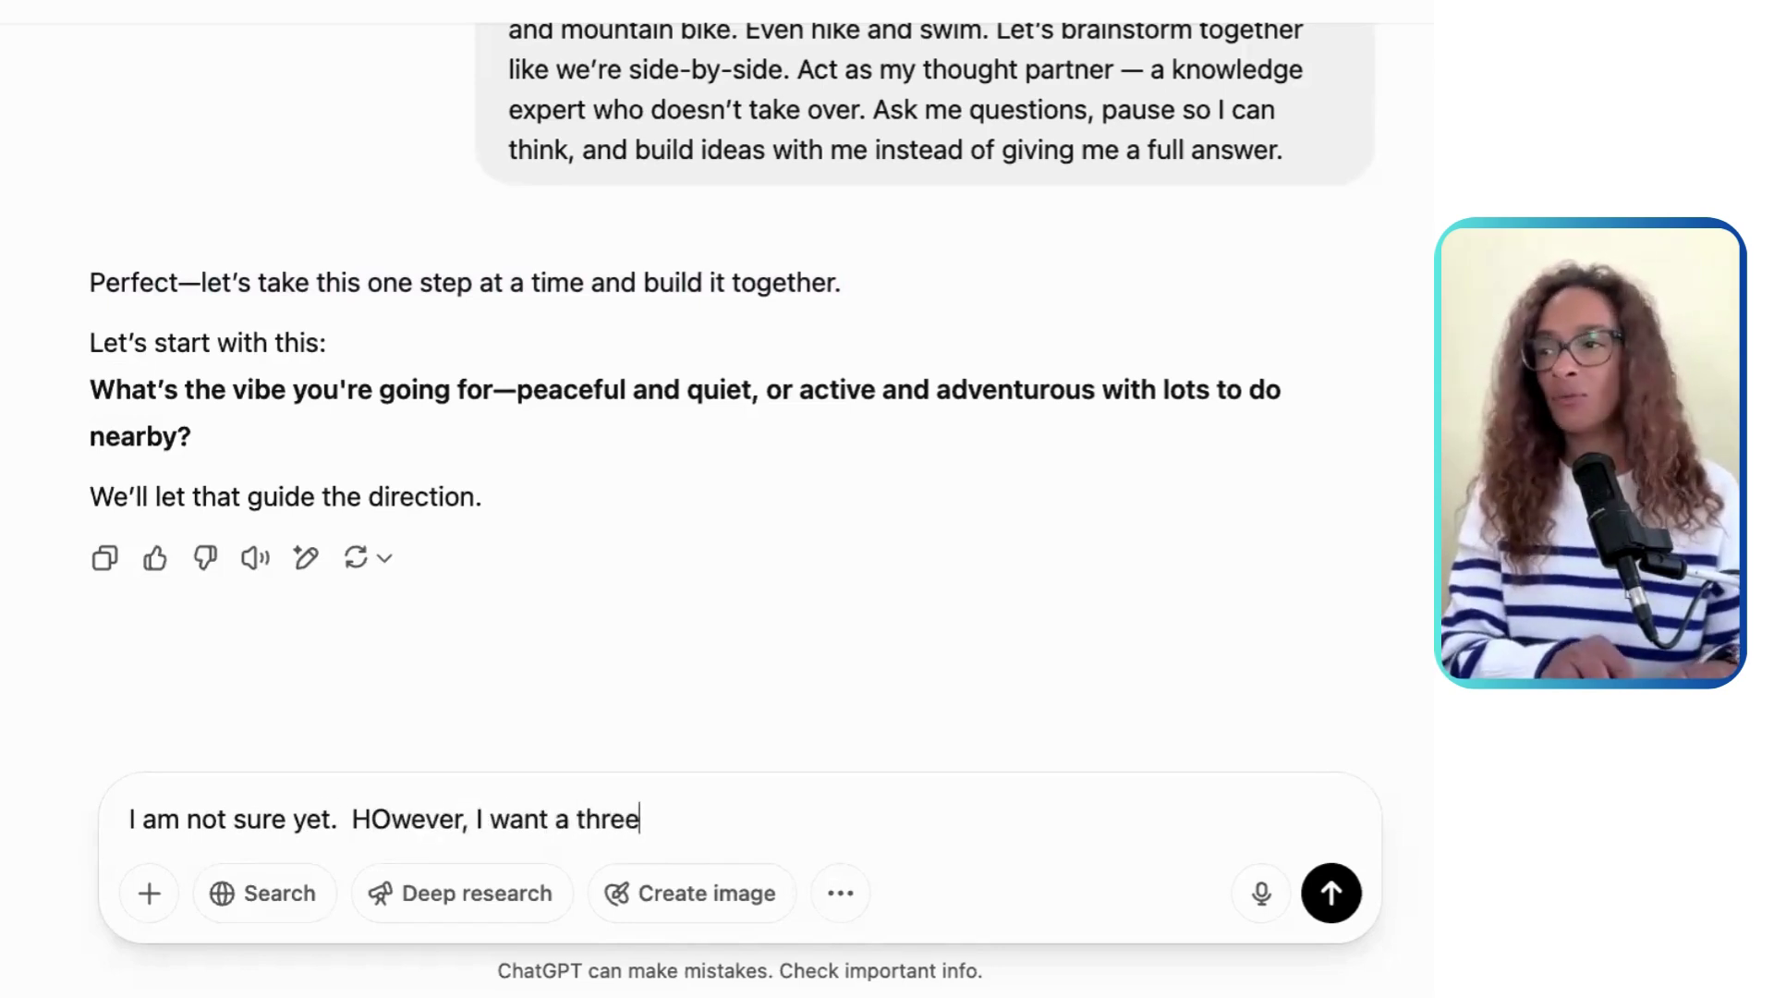
type("day to")
key("BackSpace")
key("BackSpace")
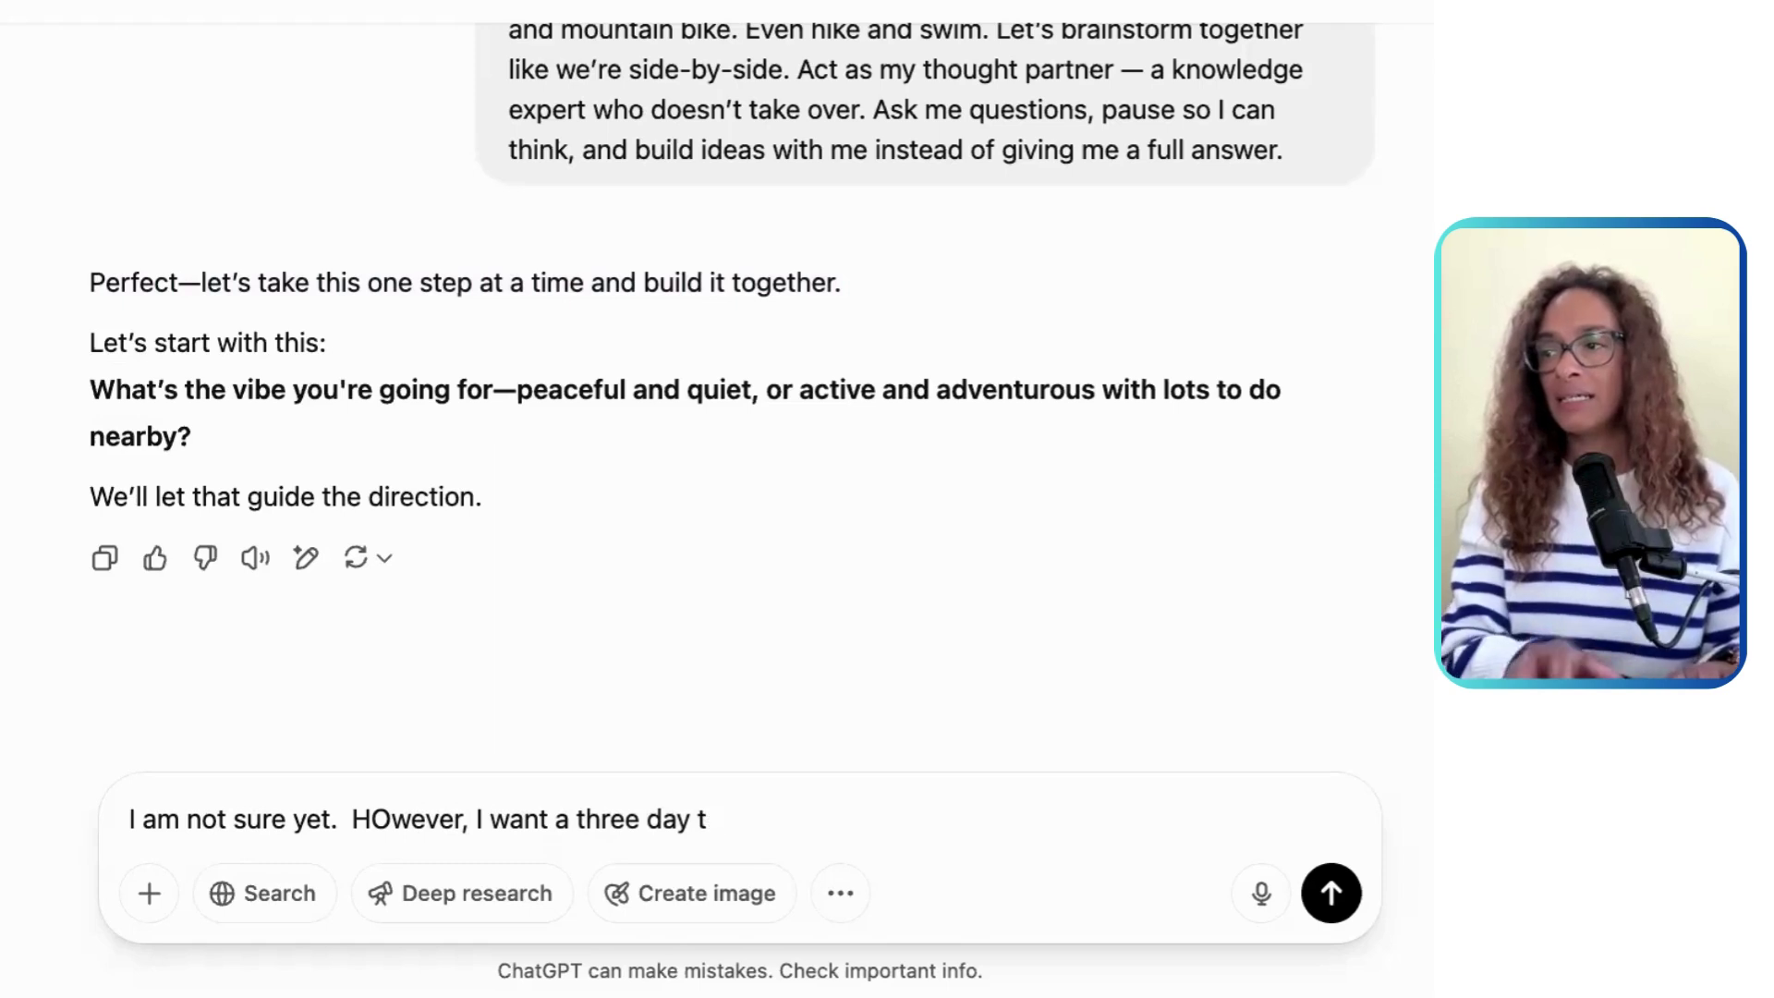
type("wo")
key("BackSpace")
key("BackSpace")
type("two nigh")
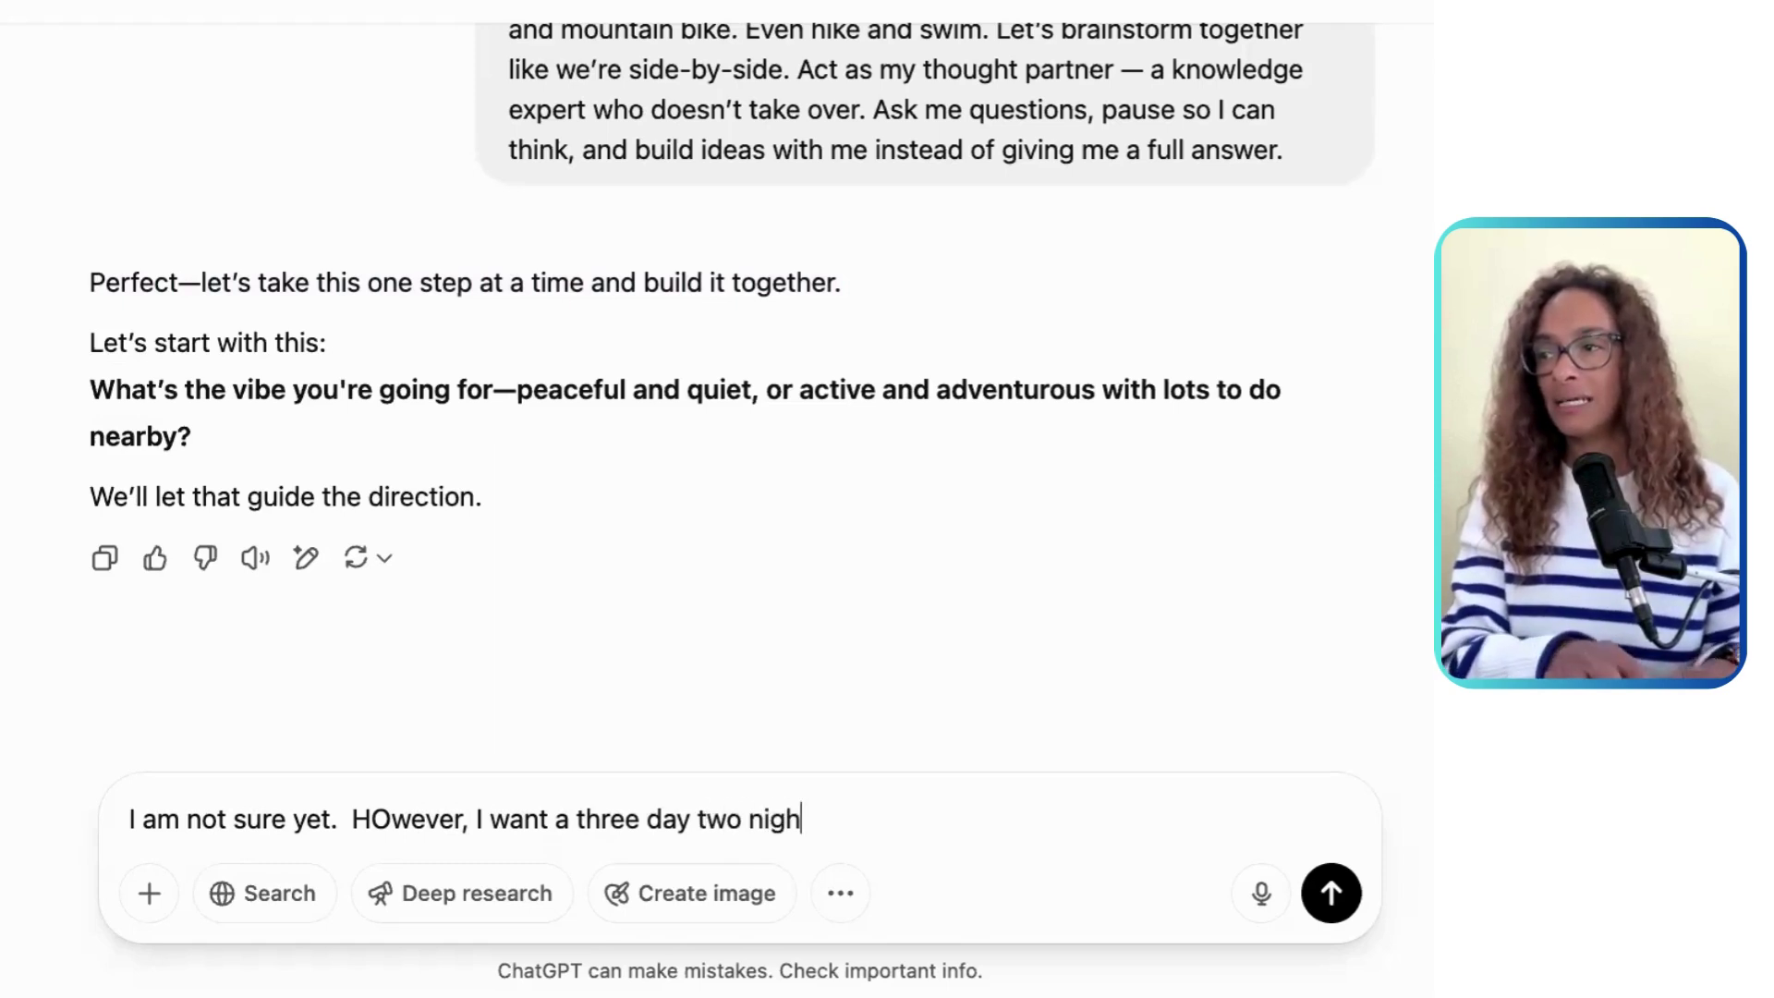
type("t eve")
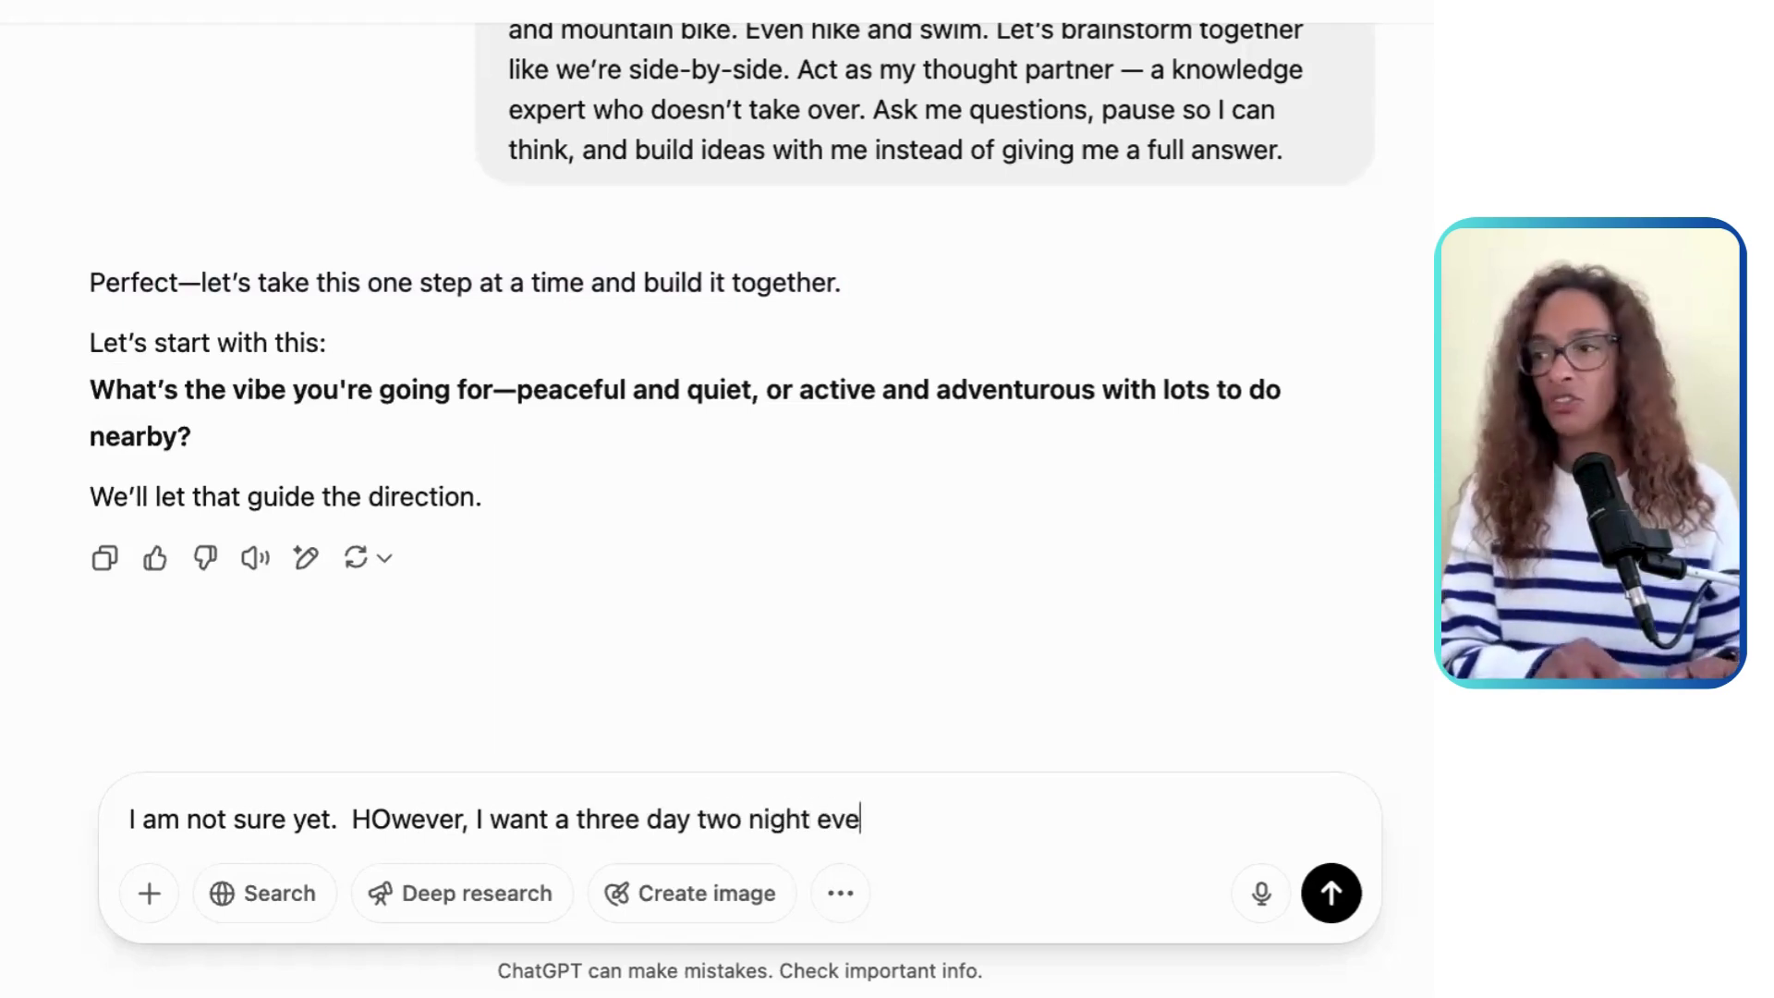
key("BackSpace")
key("BackSpace")
key("BackSpace")
type("adventure. m")
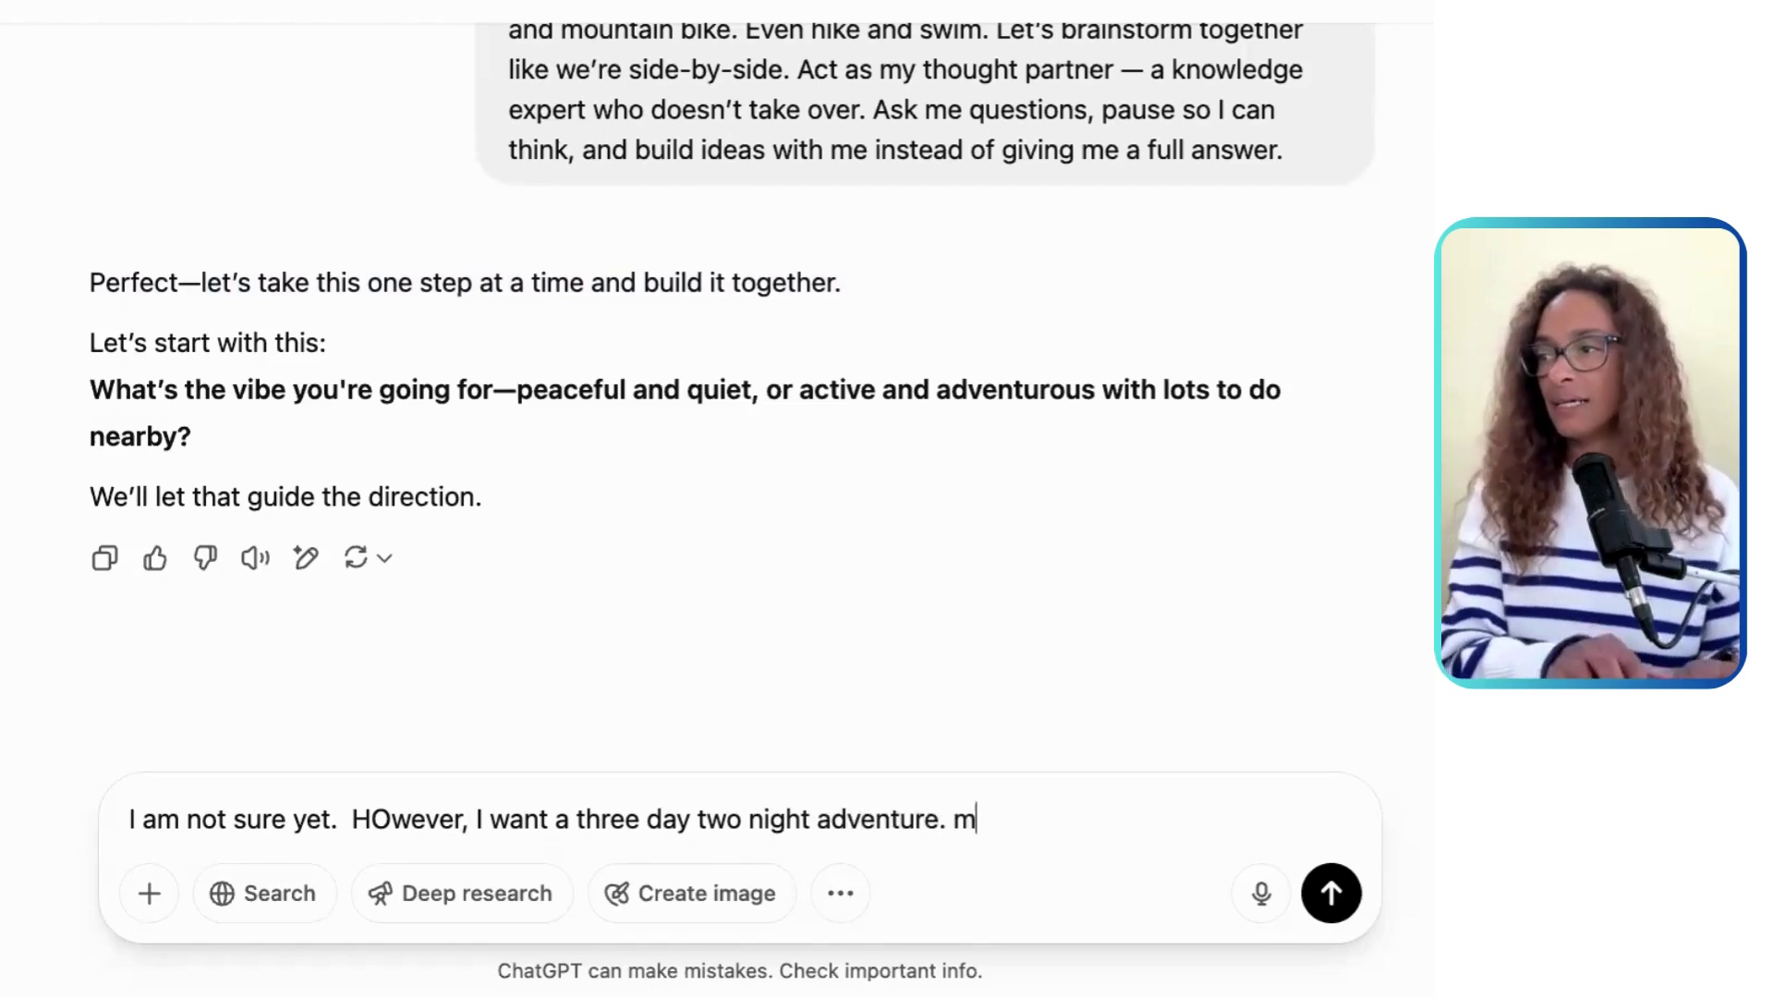
Step: Add "maybe a cabin. with runny water." to the answer, send it and read the response
type("aybe a gab")
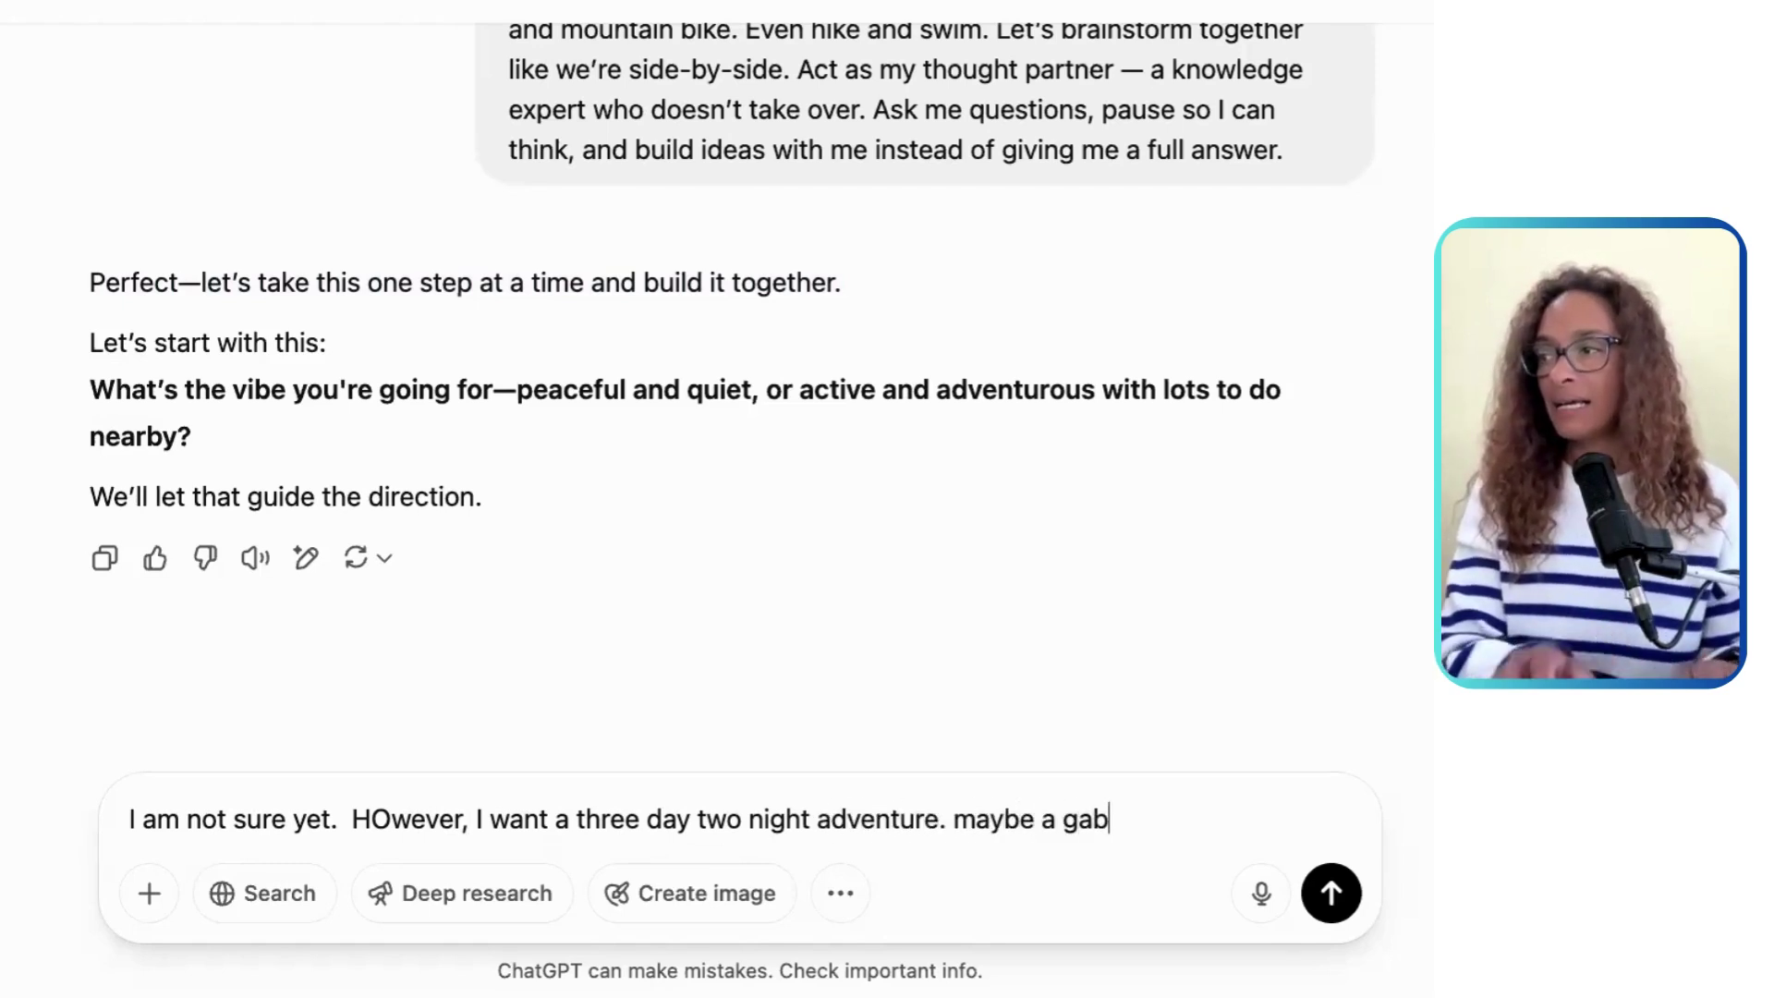
key("BackSpace")
key("BackSpace")
key("BackSpace")
type("cabin. ")
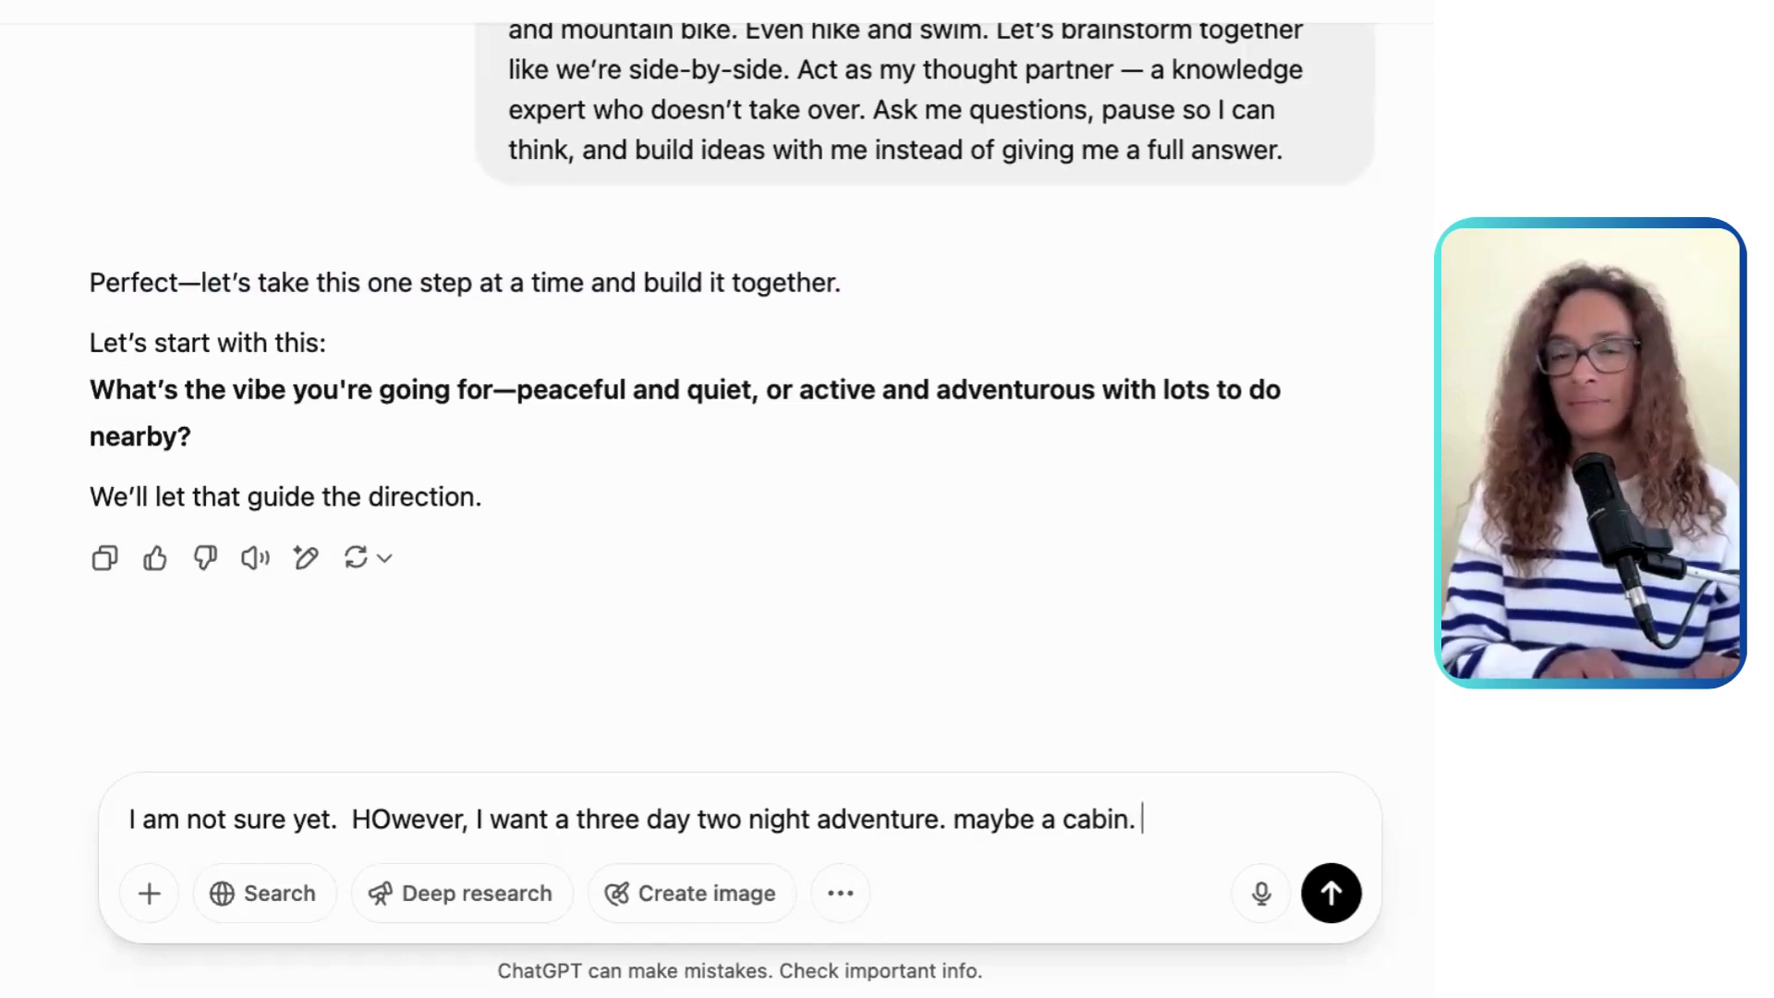
type("with r")
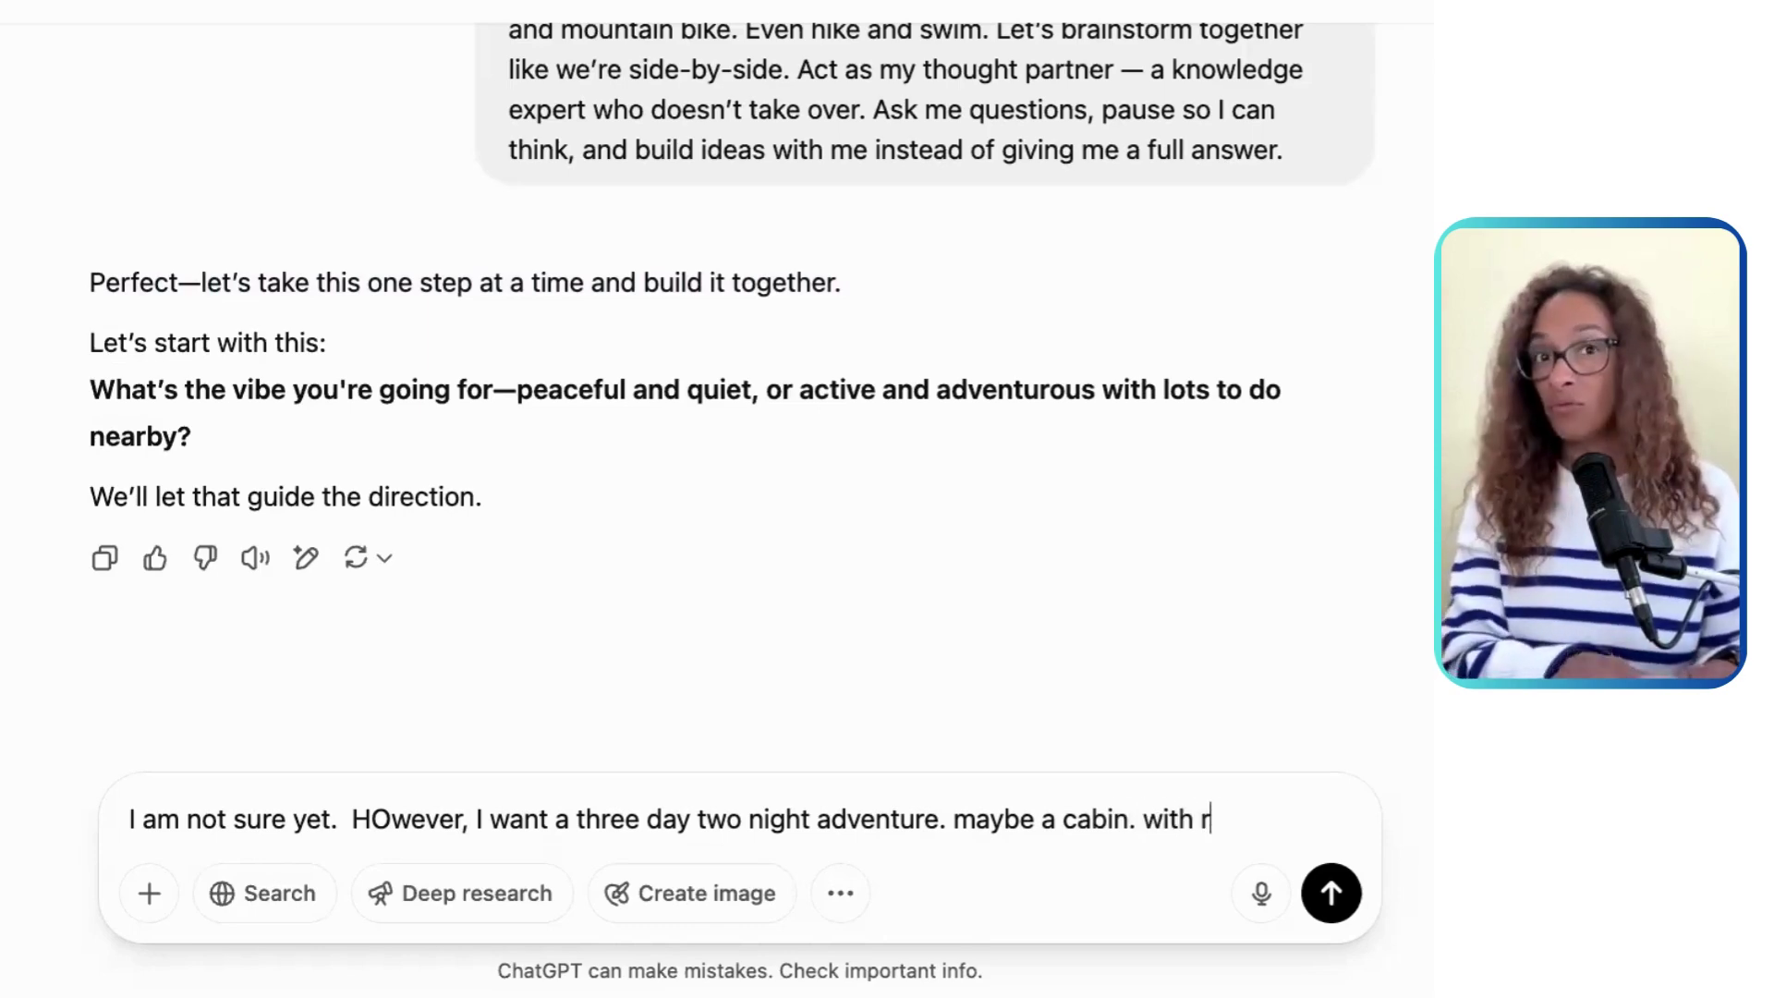
type("unny water.")
key("Return")
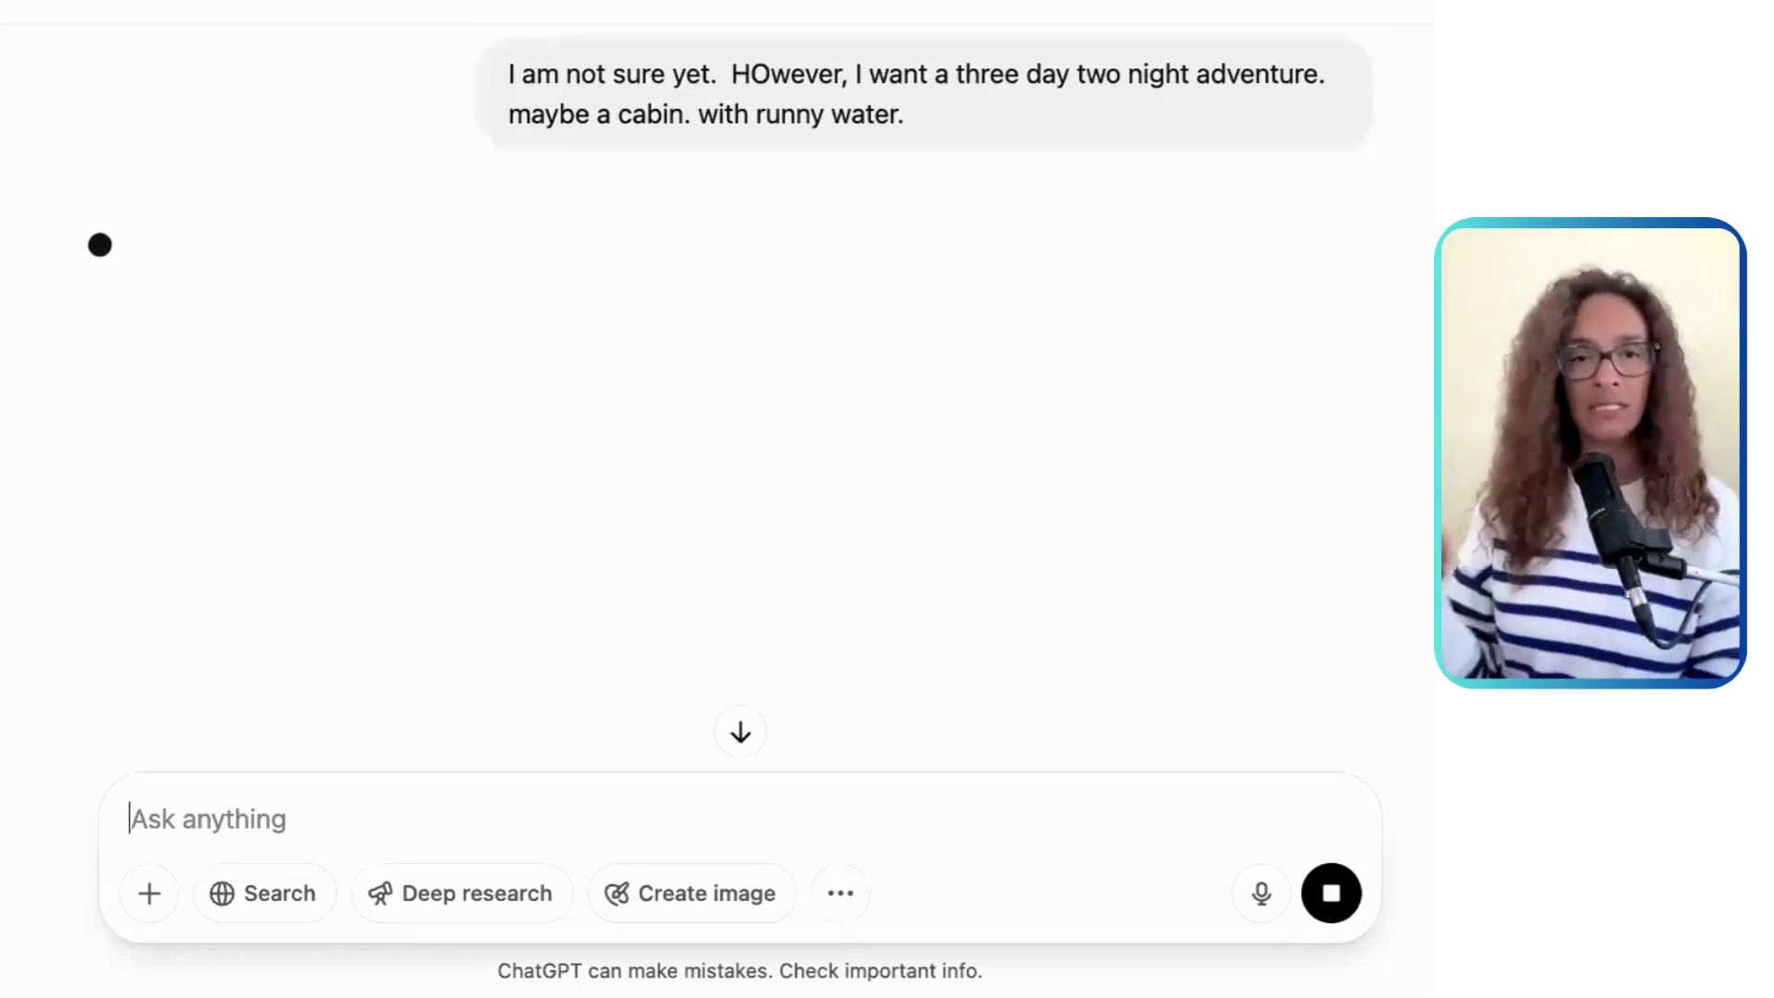
scroll(702, 532, "up", 5)
scroll(693, 527, "up", 3)
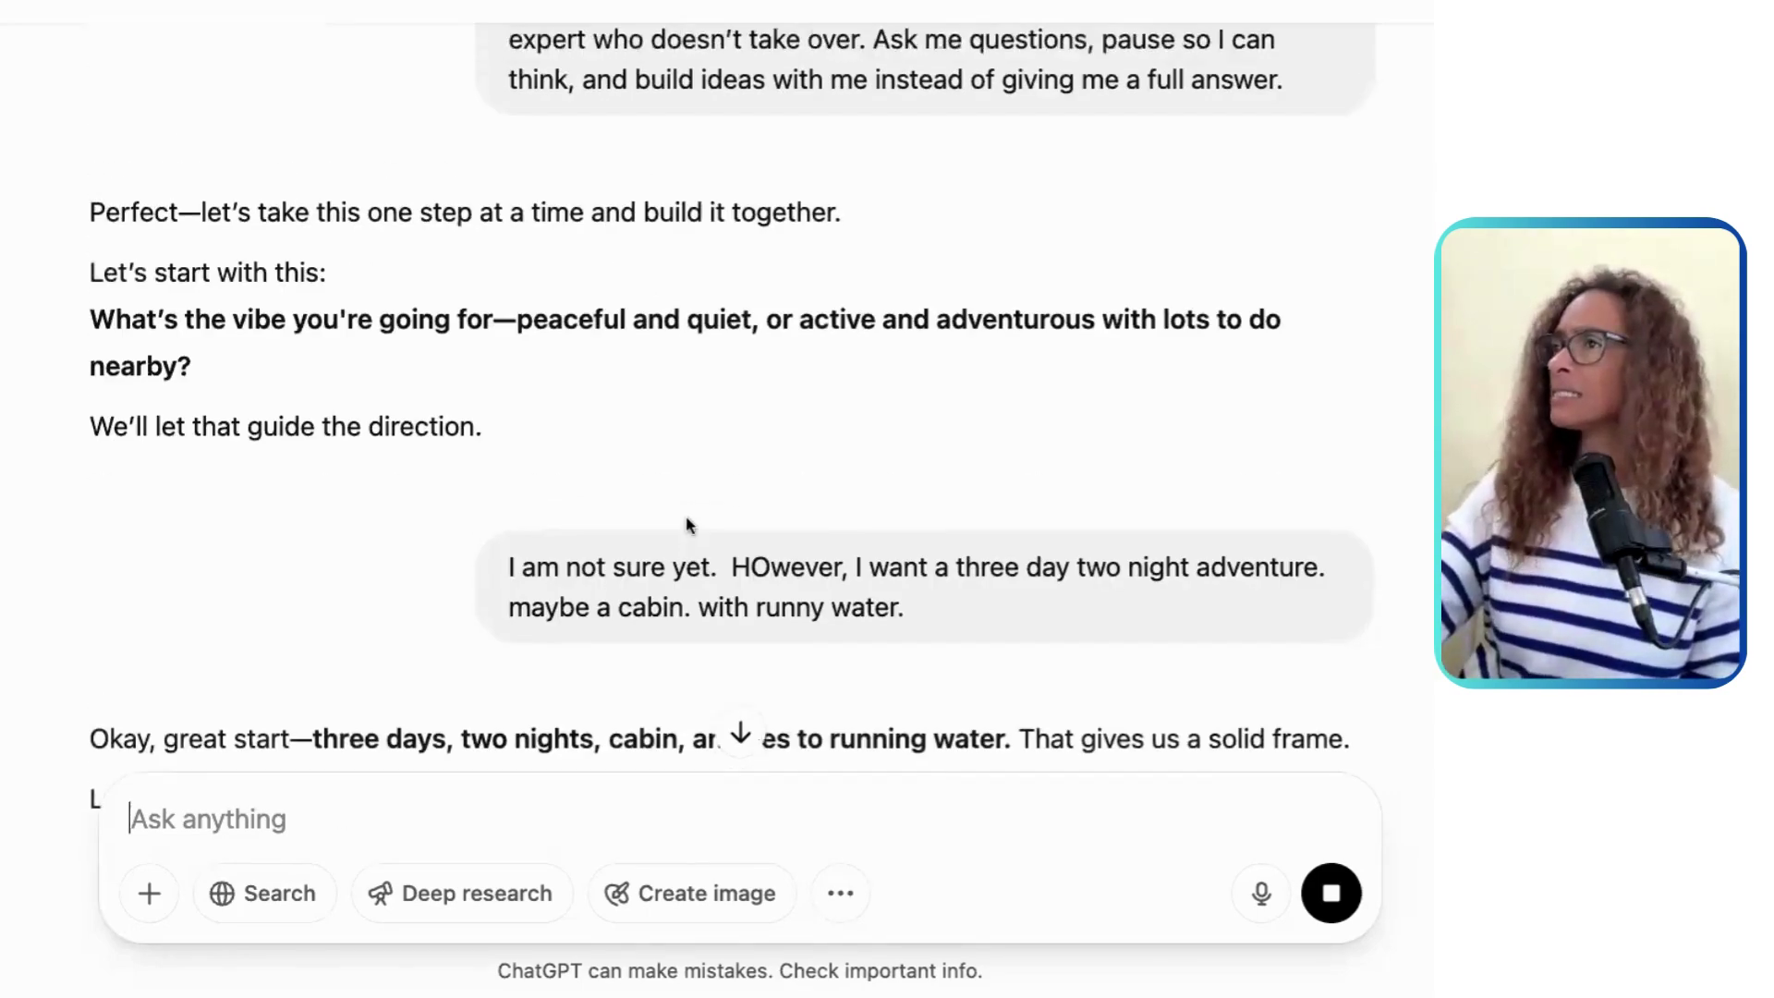
scroll(667, 566, "down", 7)
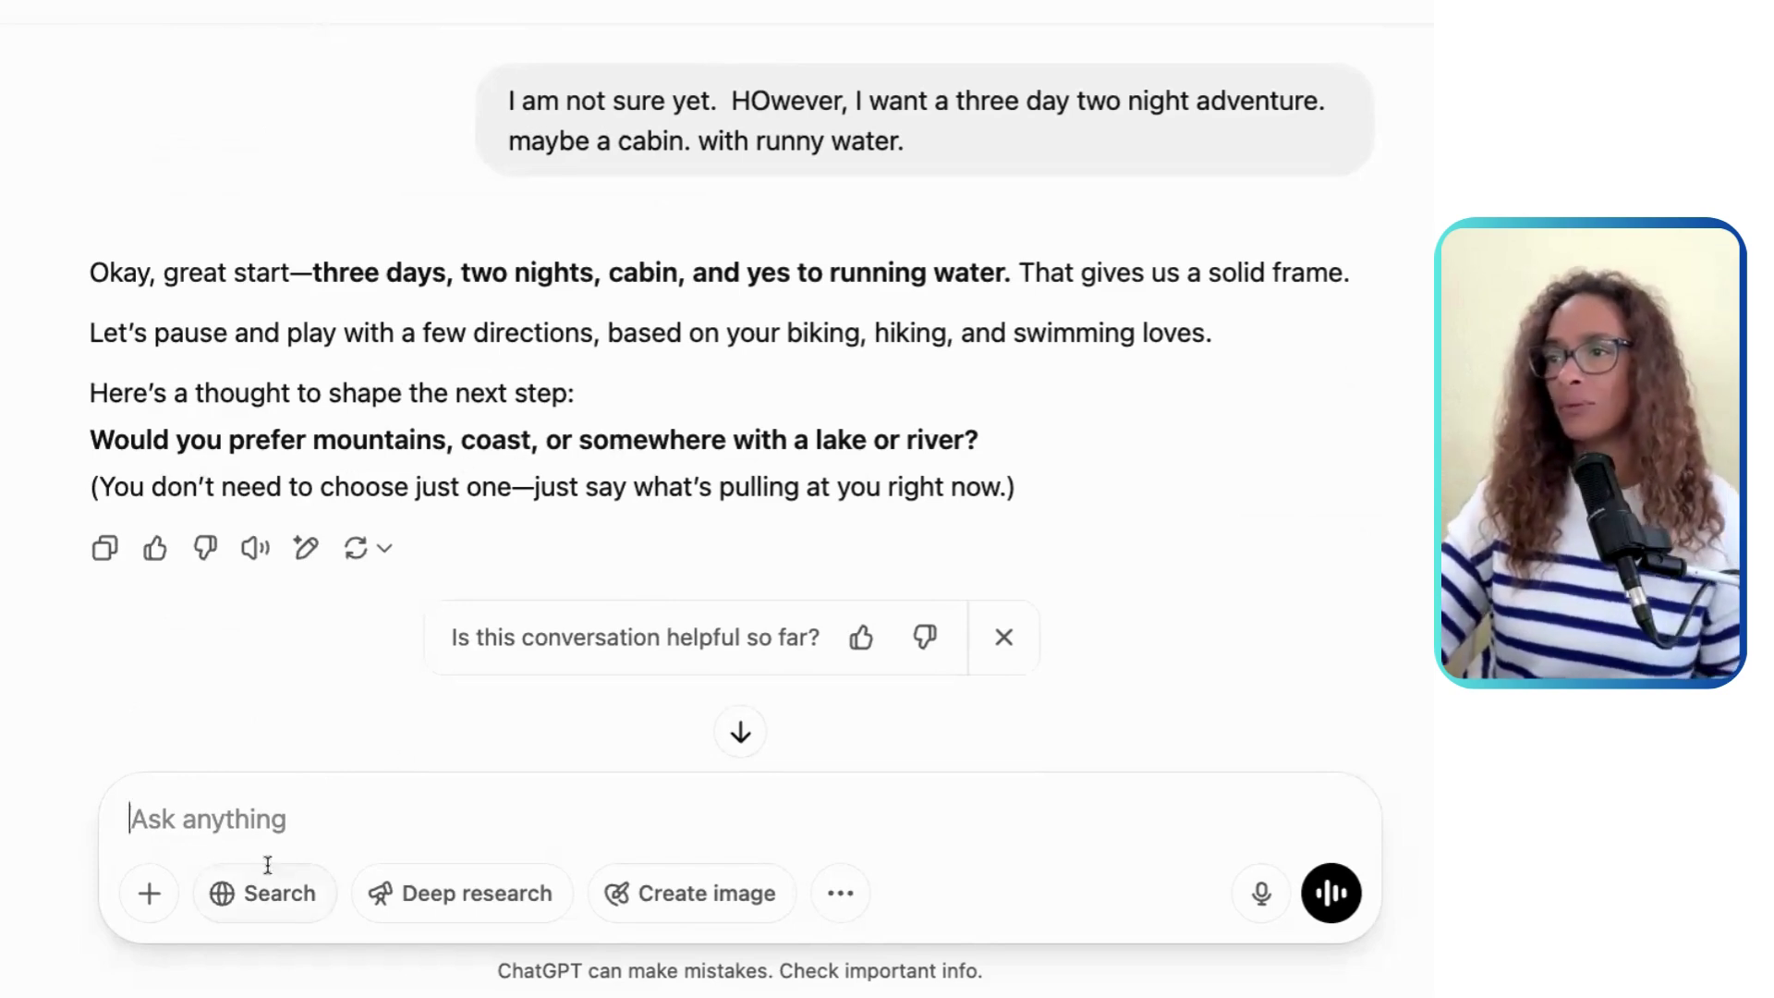
type("I like moutnai")
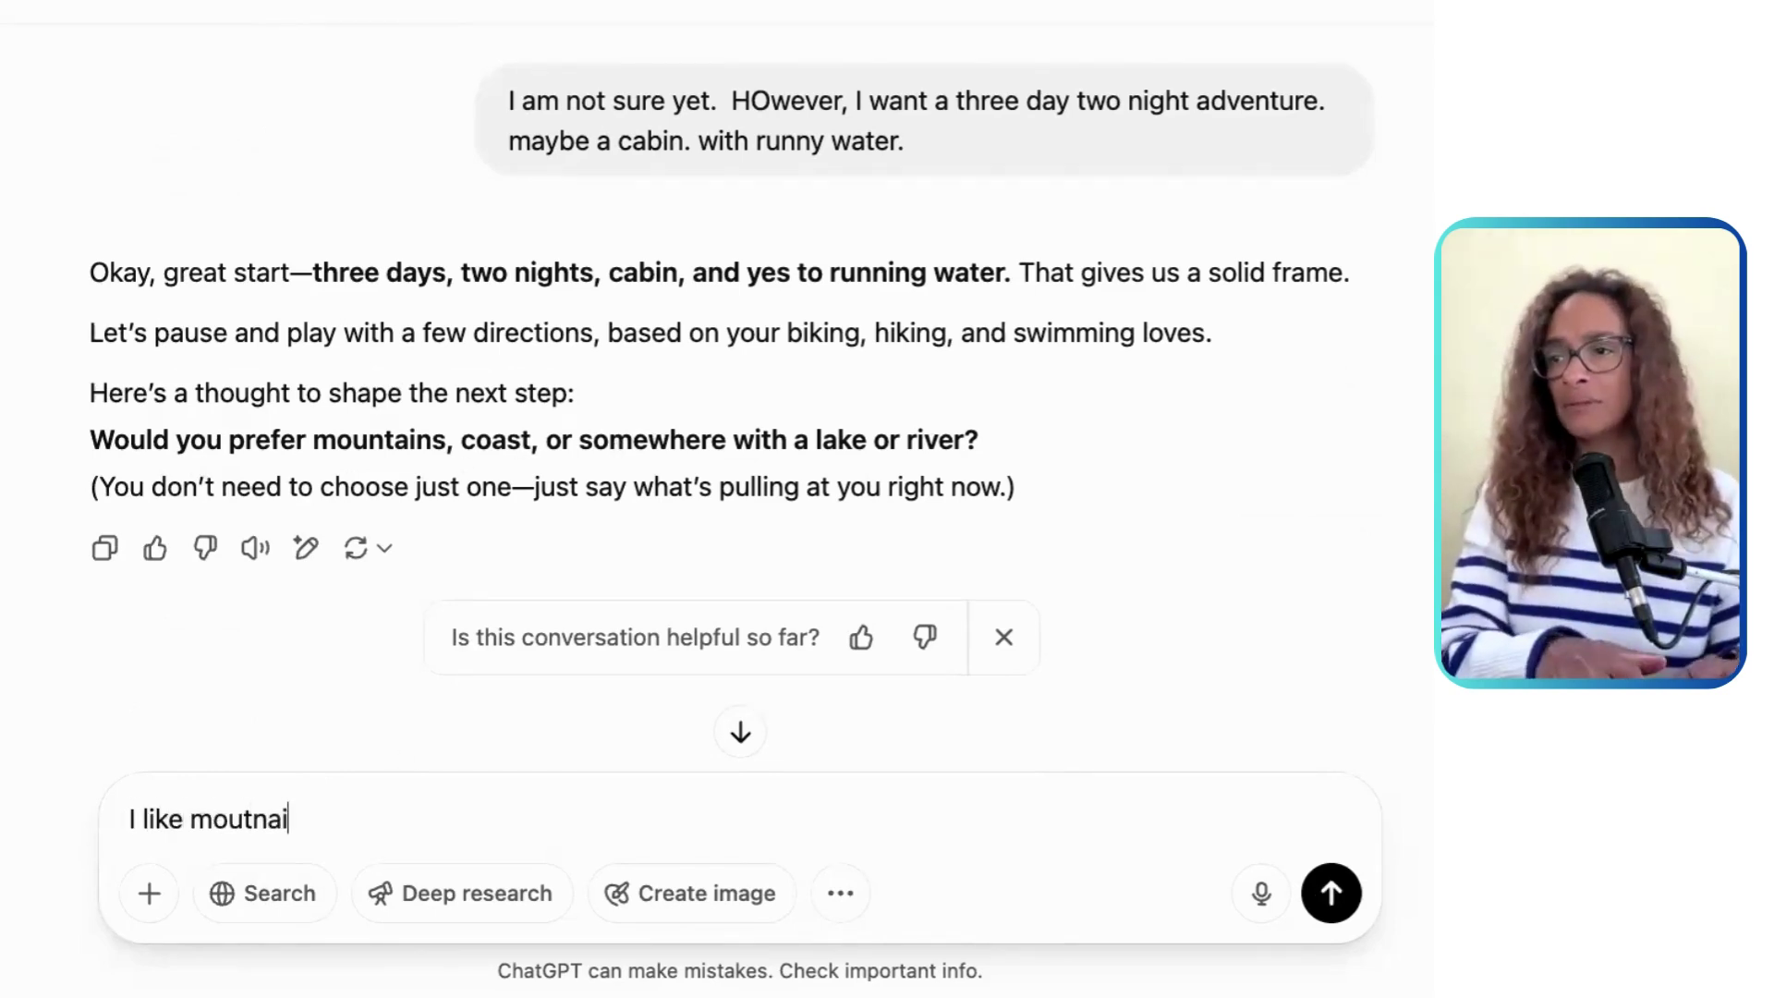
key("BackSpace")
key("BackSpace")
key("BackSpace")
key("BackSpace")
type("ntains. newa")
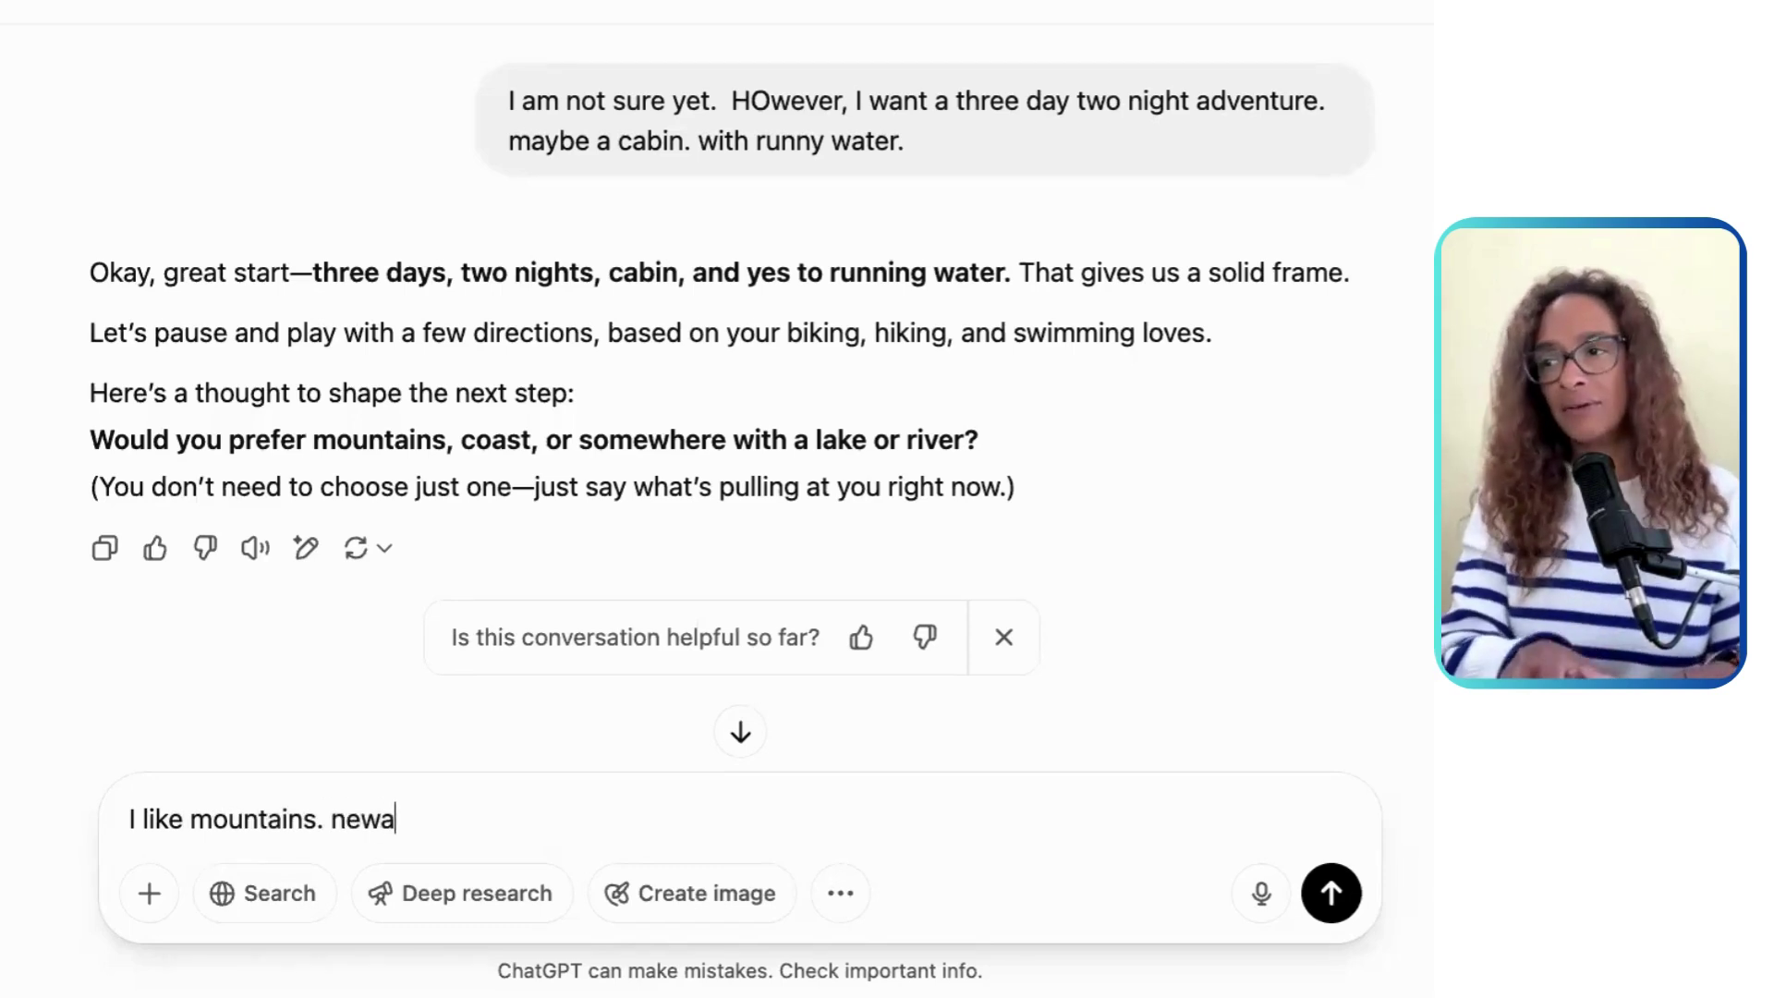
key("BackSpace")
key("BackSpace")
type("ar ocae")
key("BackSpace")
key("BackSpace")
type("ean. M")
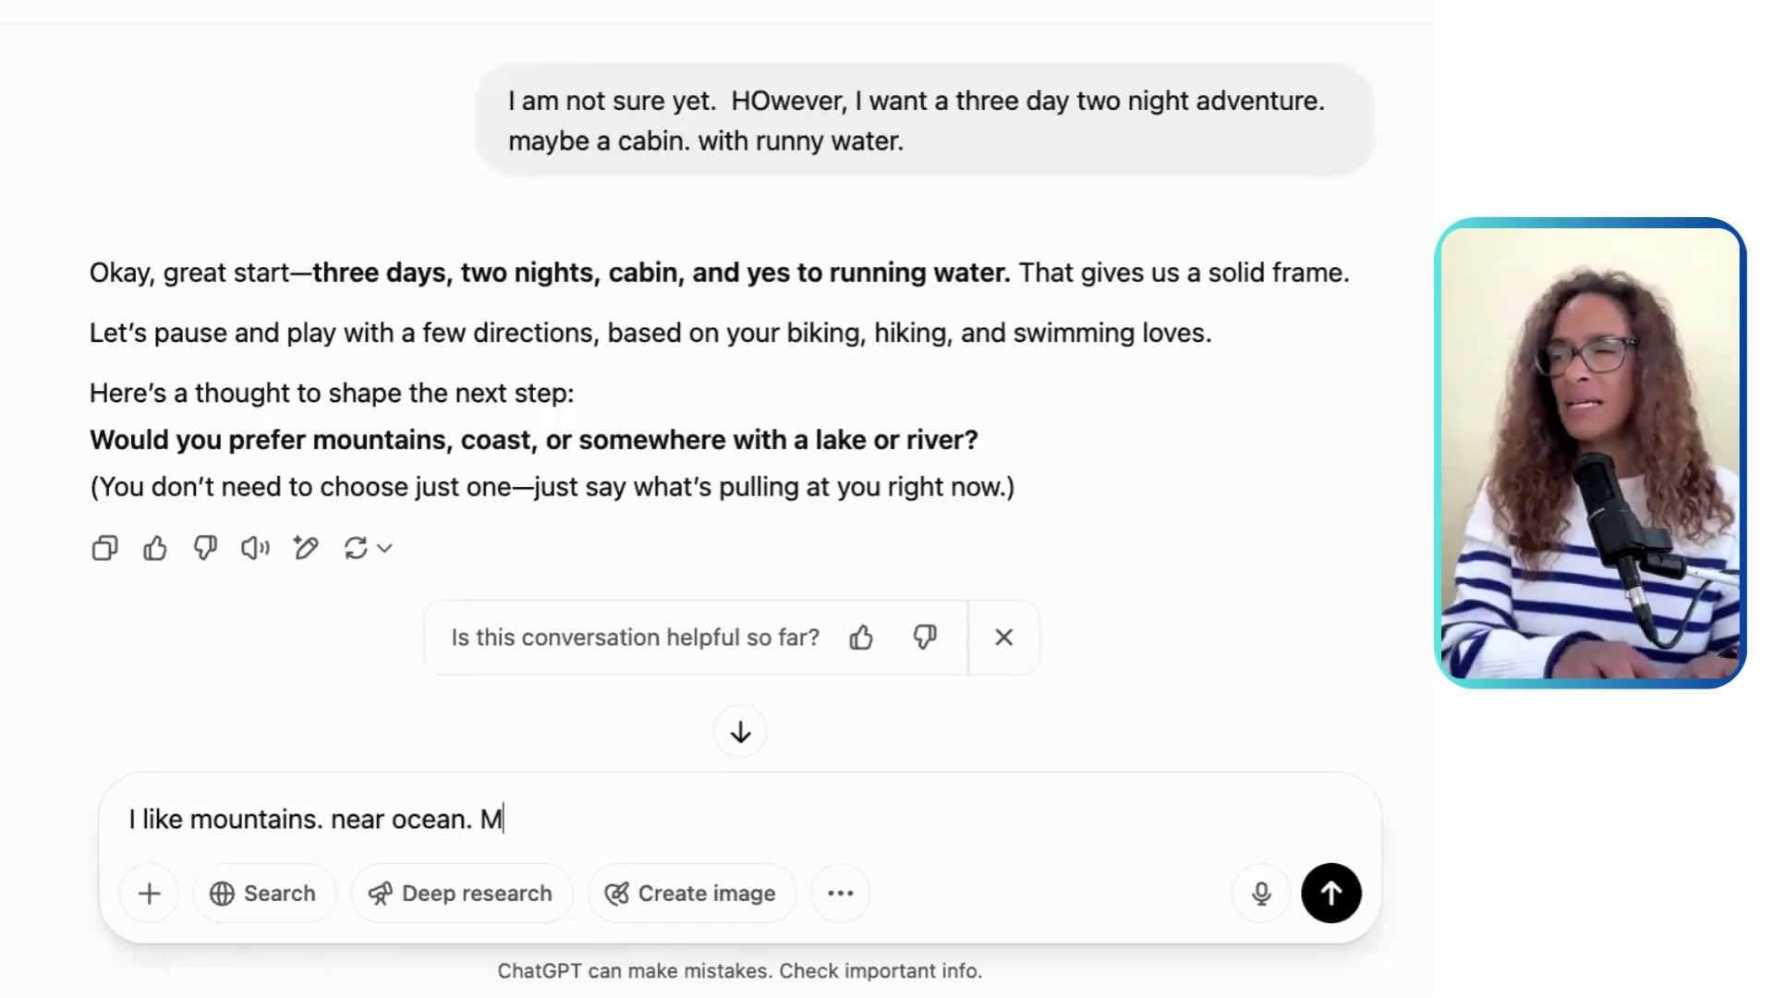
type("aybe Orange County")
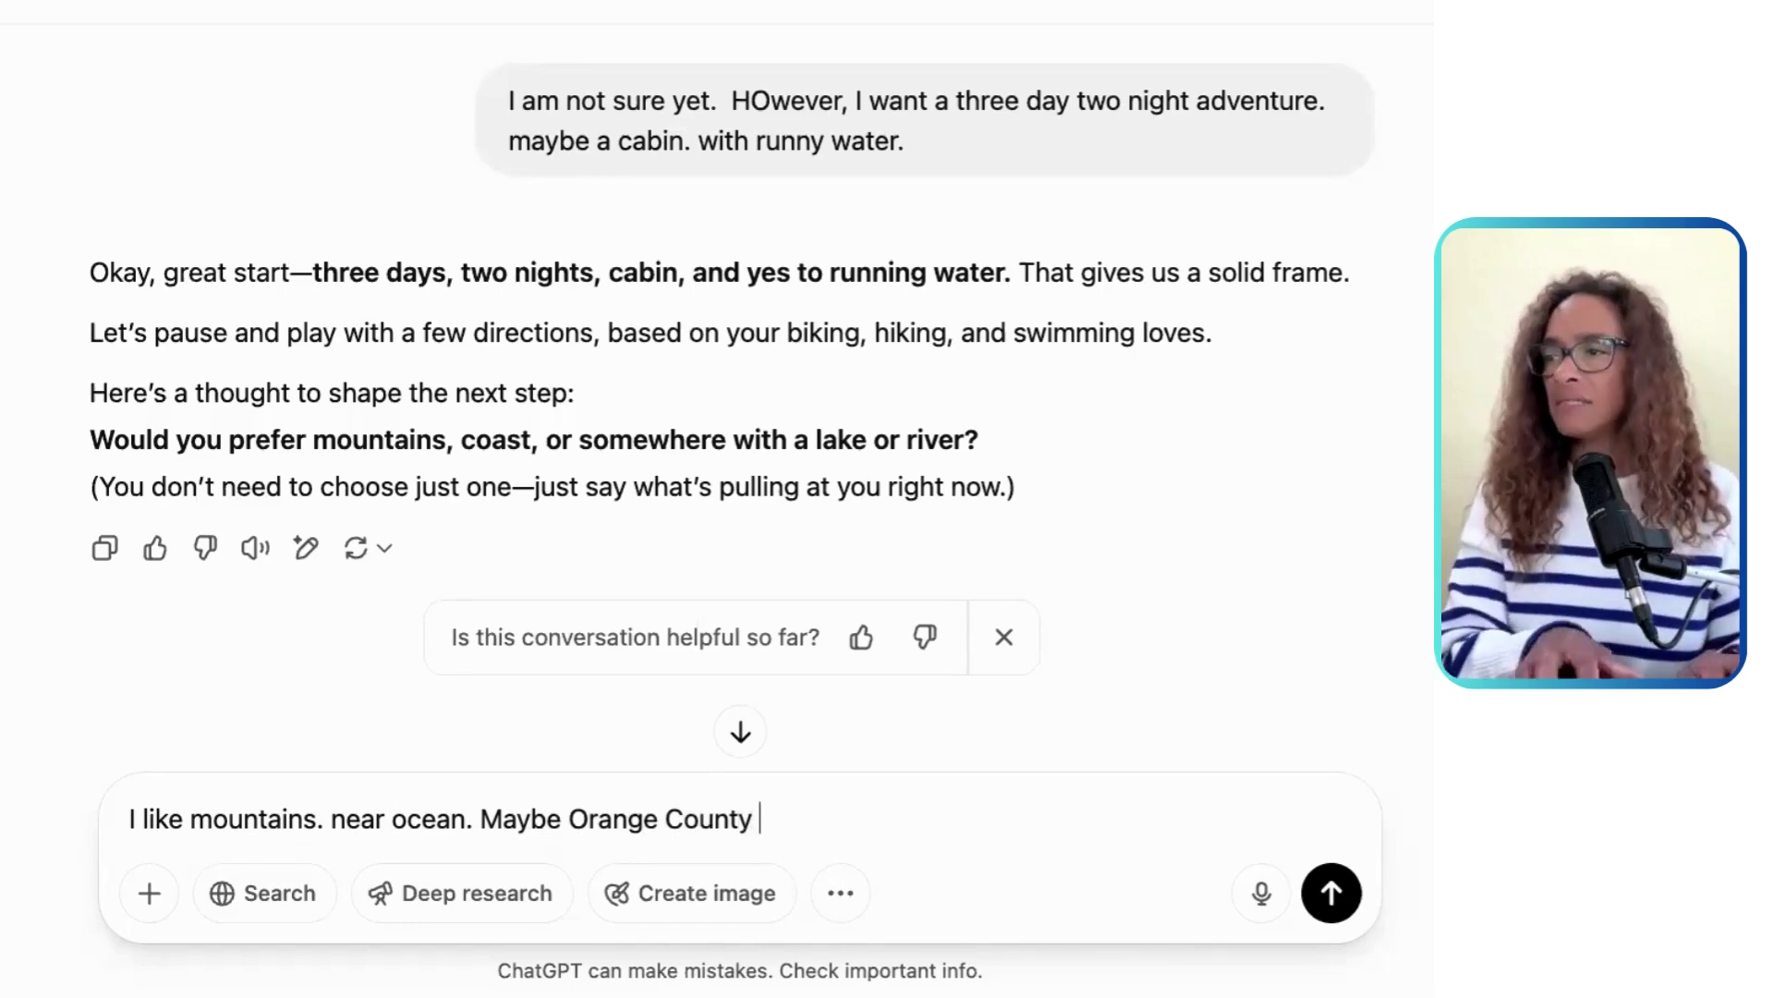
type("/San Diegoo")
key("BackSpace")
key("BackSpace")
type("o Cou")
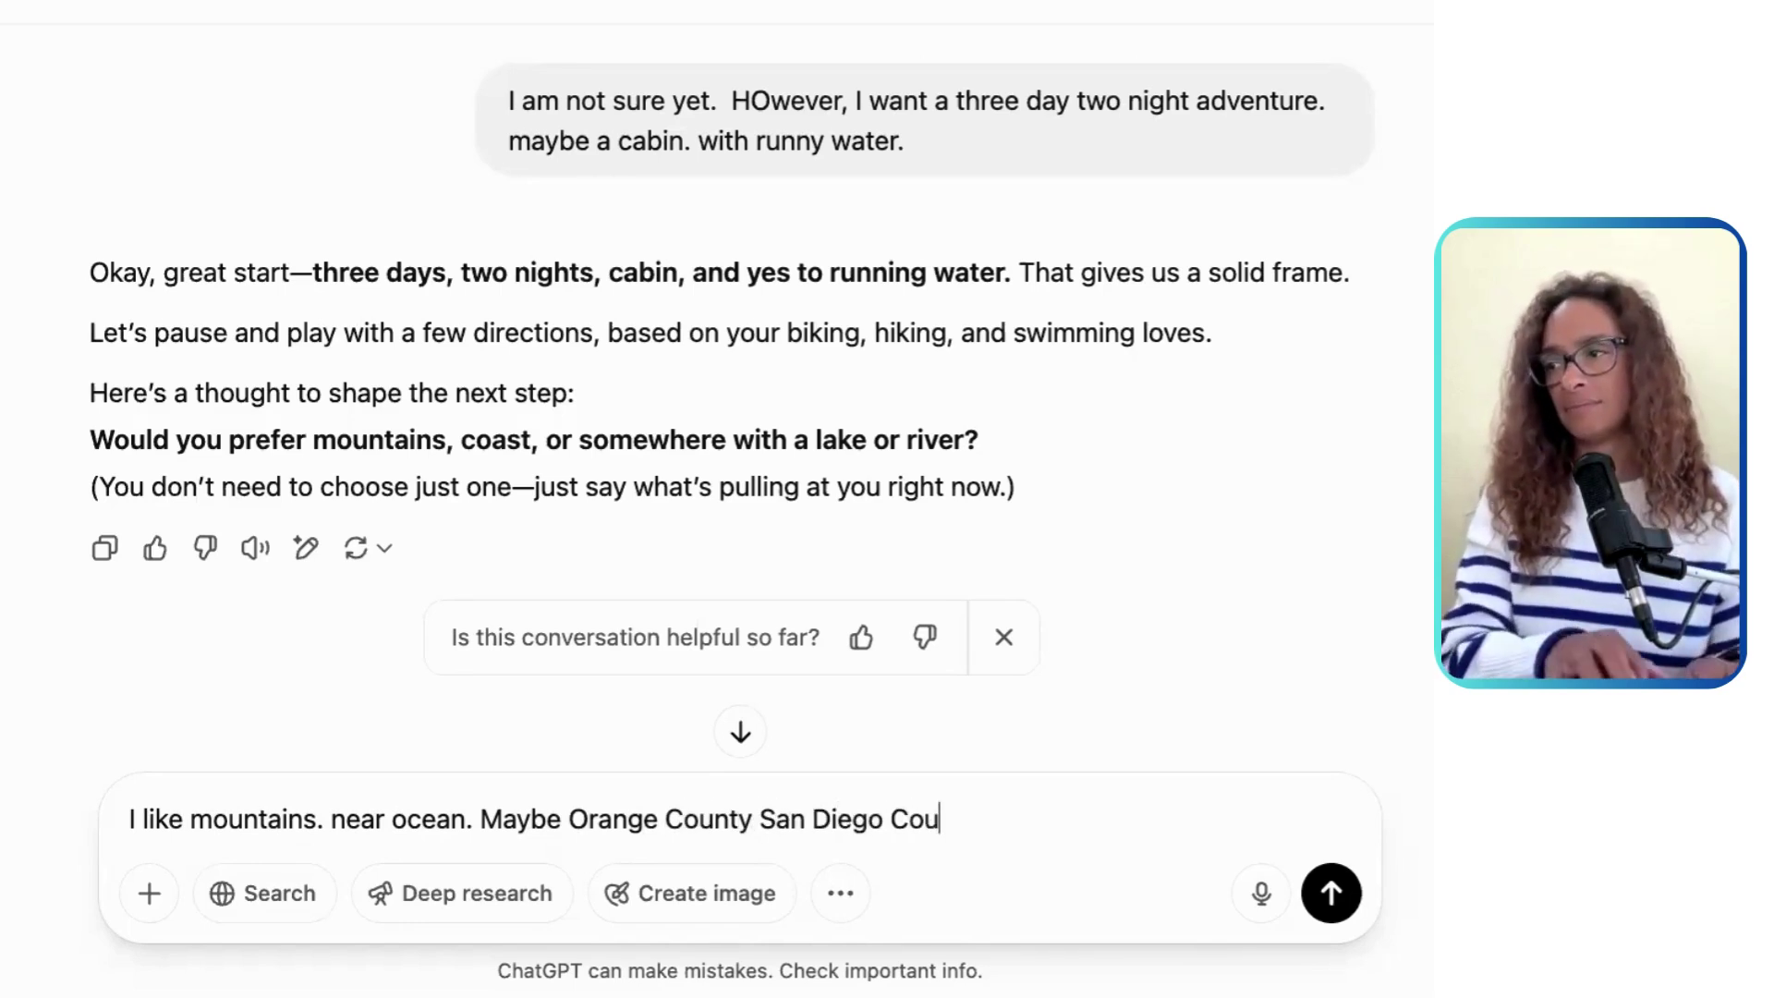
type("nty.")
key("Return")
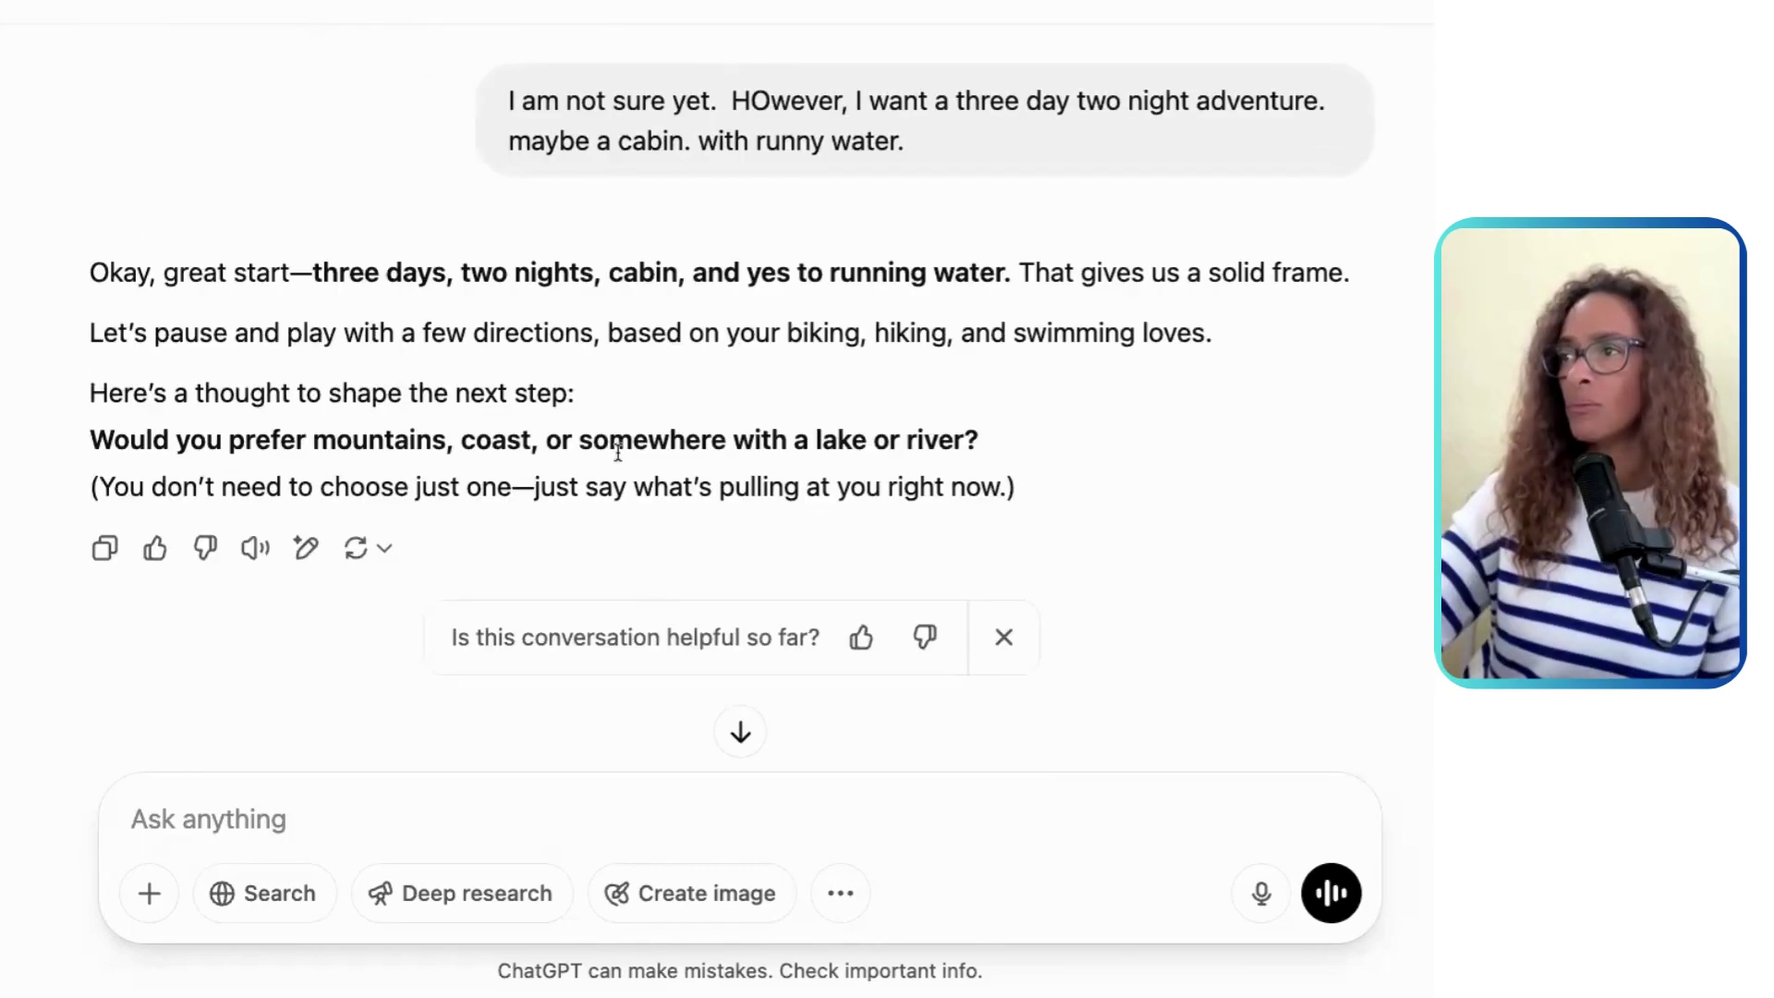
Step: Answer the location question by sending "I like mountains. near ocean. Maybe Orange County San Diego County."
left_click(213, 819)
type("I like moutna")
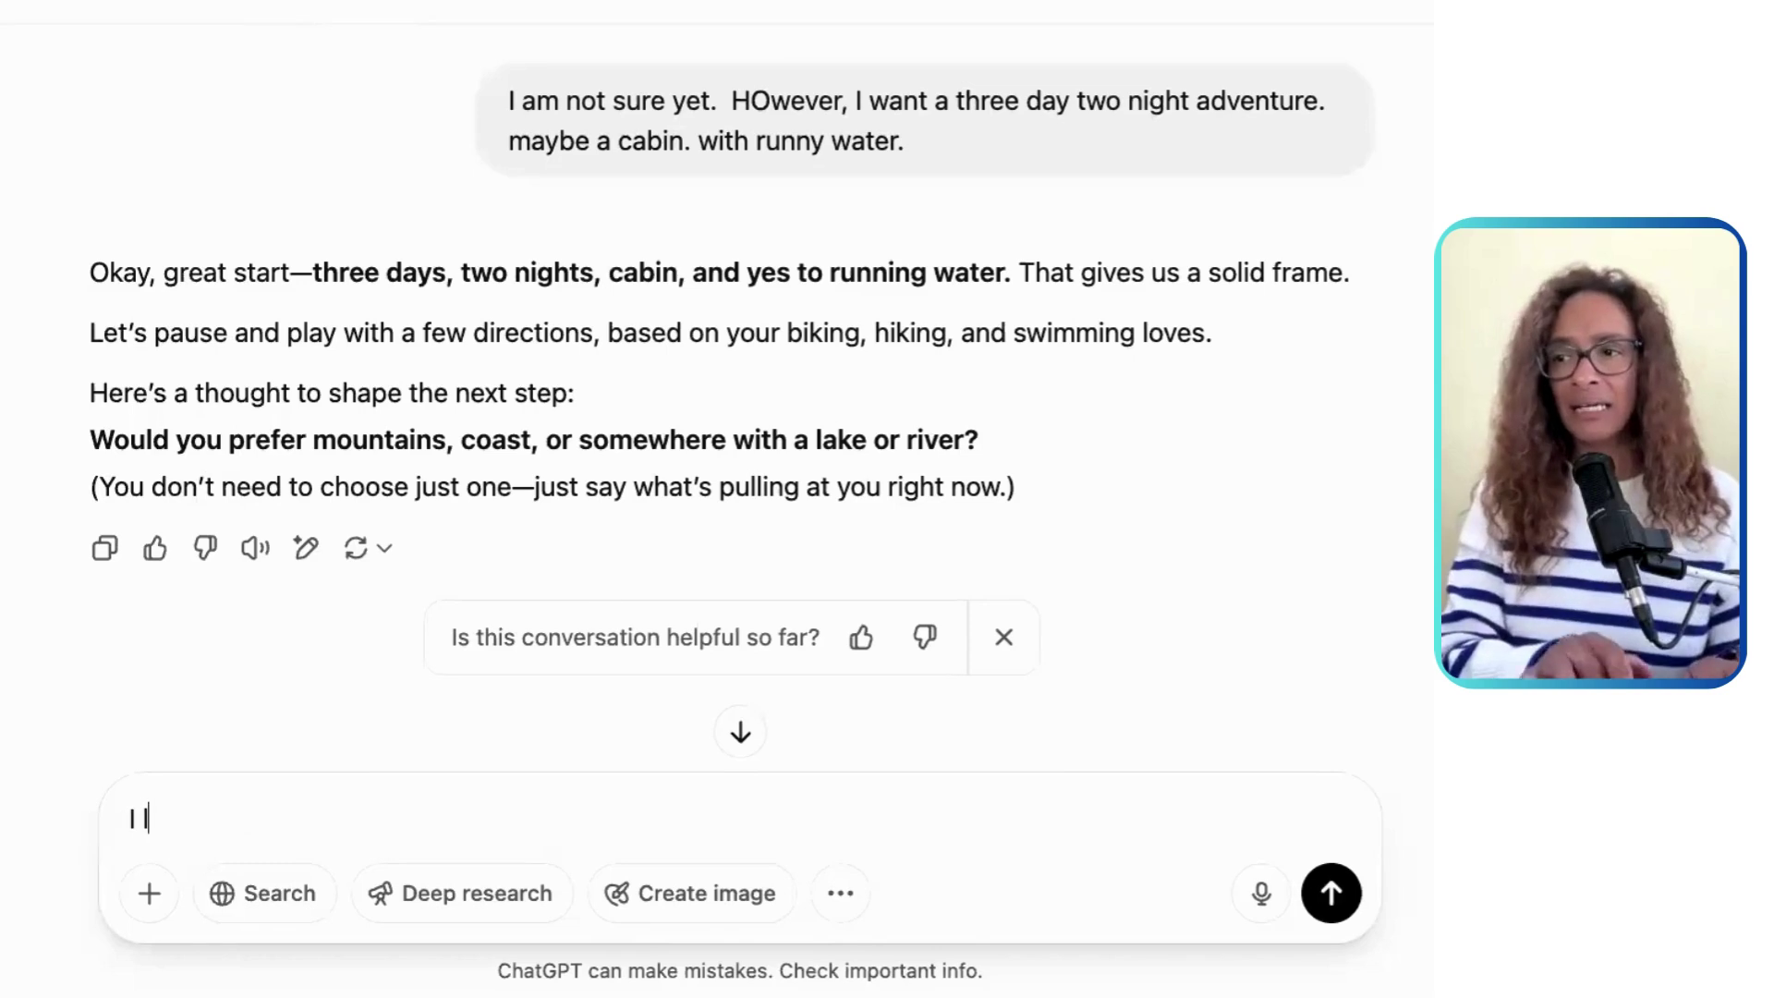
key("BackSpace")
key("BackSpace")
key("BackSpace")
type("ntains. newa")
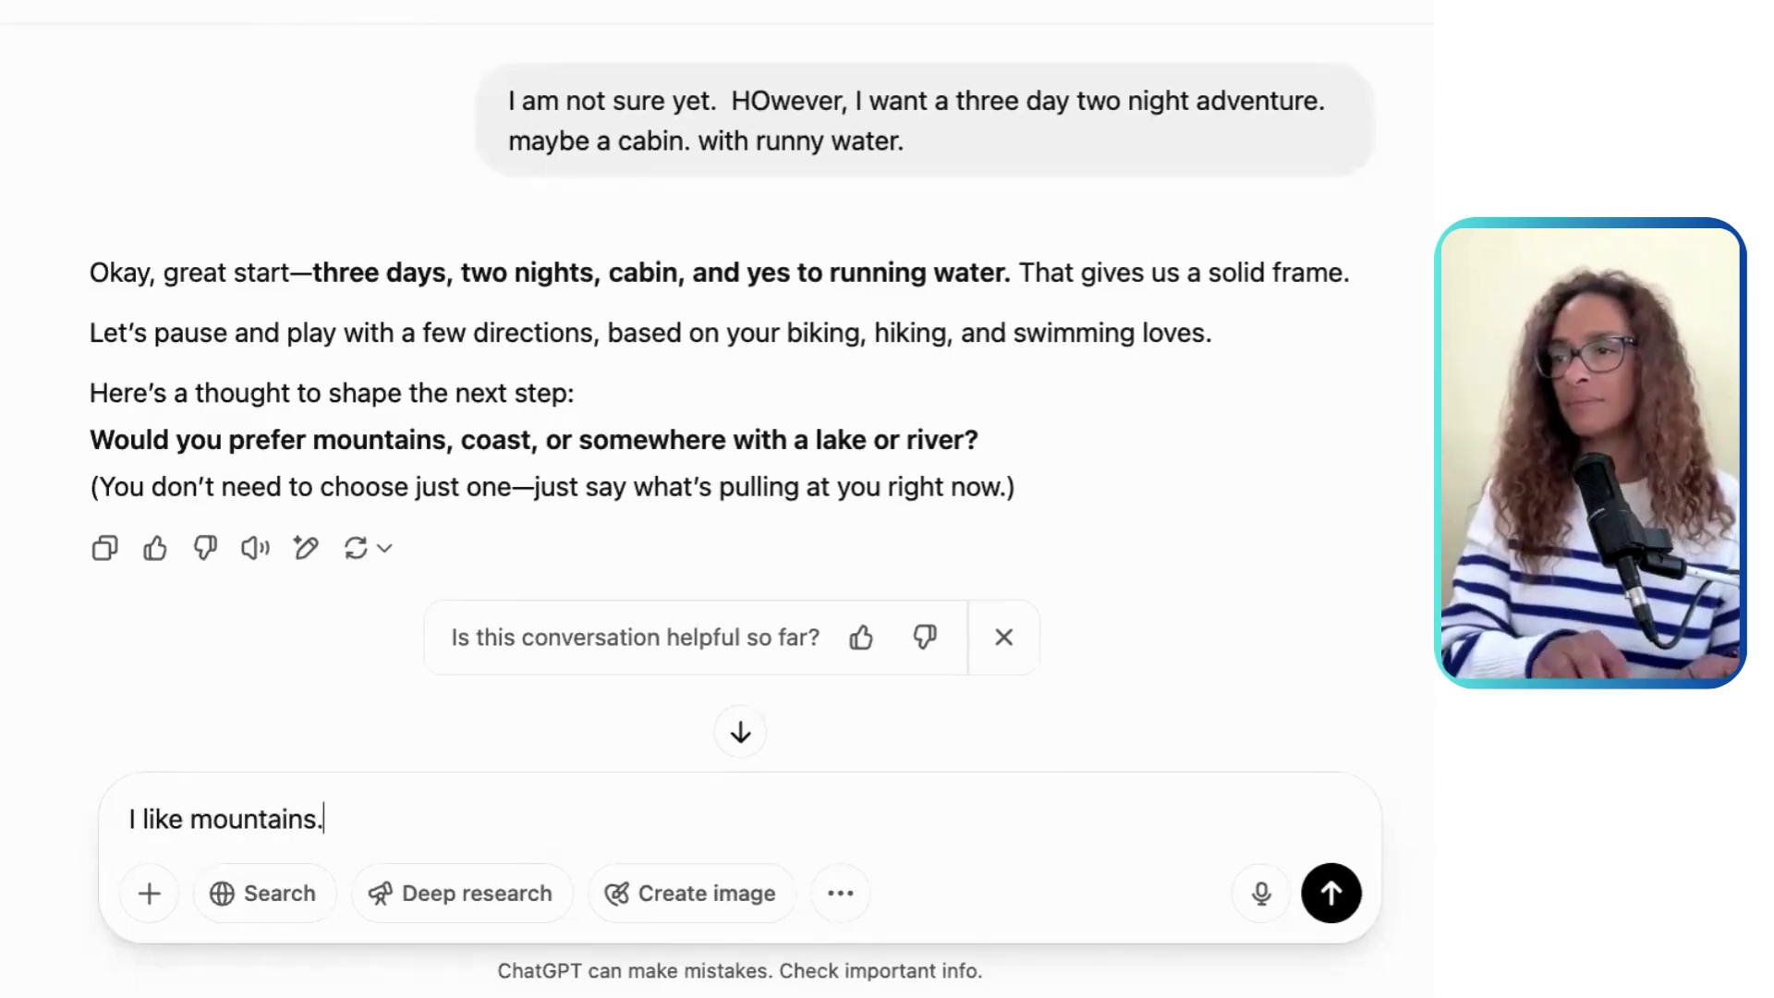
key("BackSpace")
type("ar oca")
key("BackSpace")
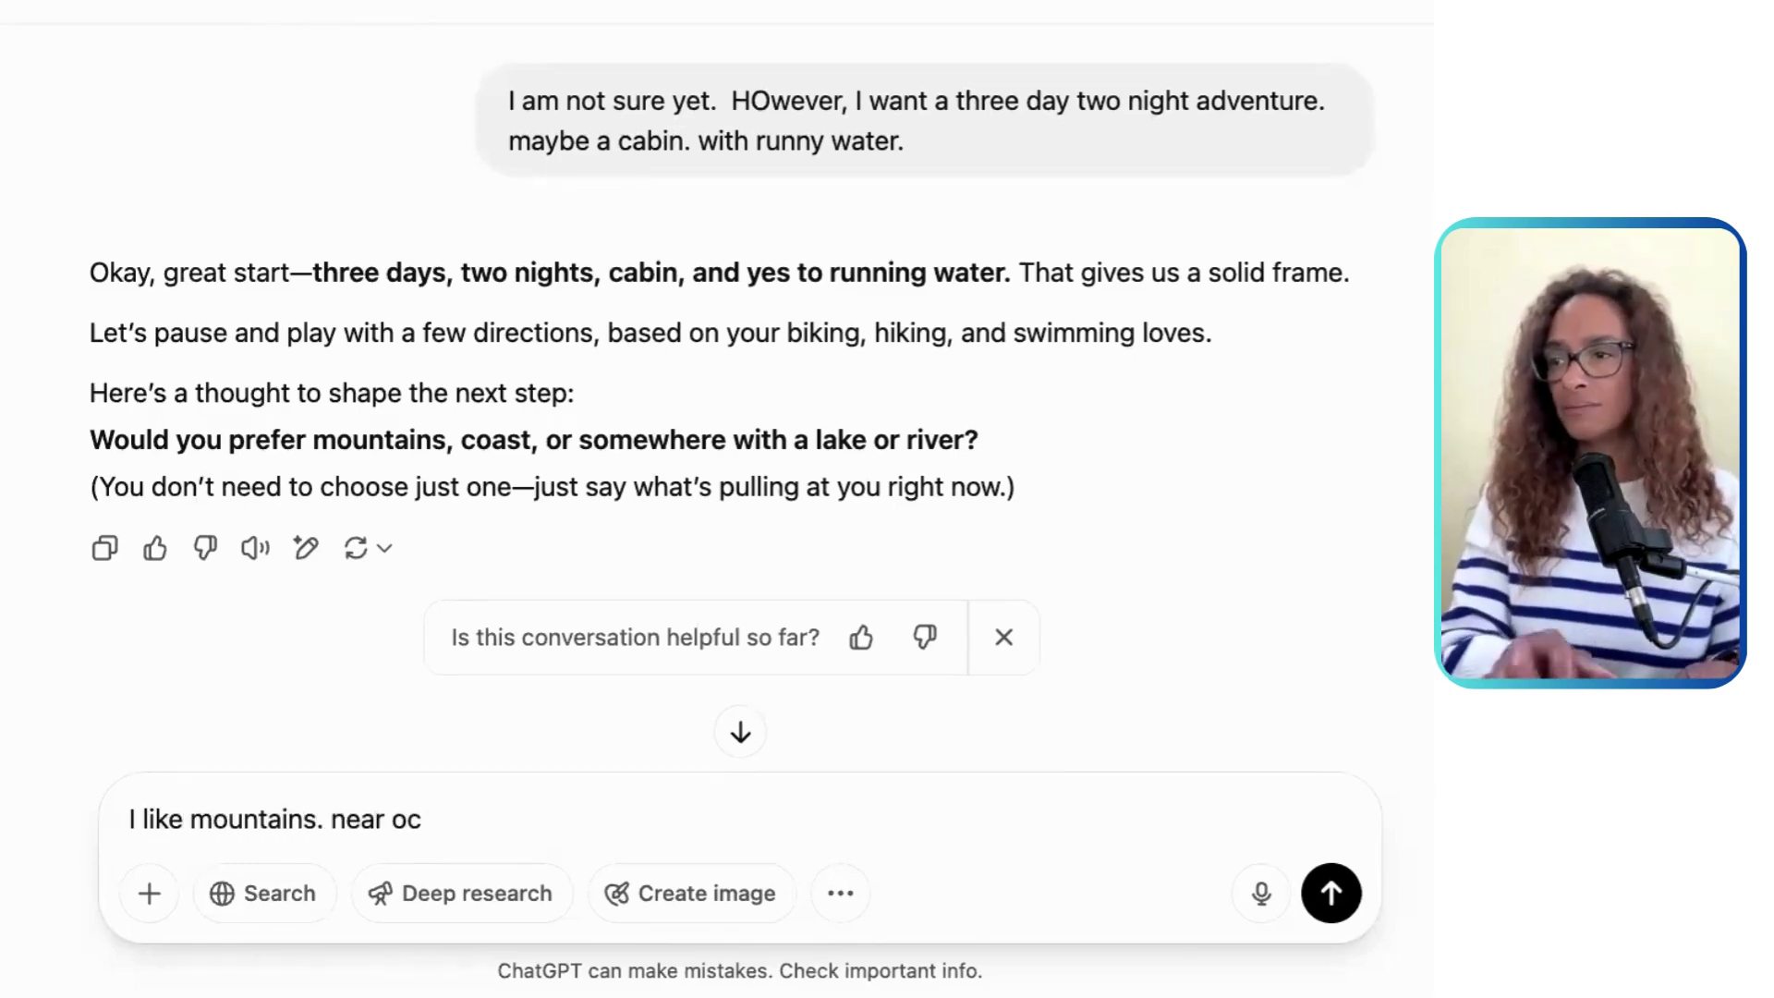
key("Return")
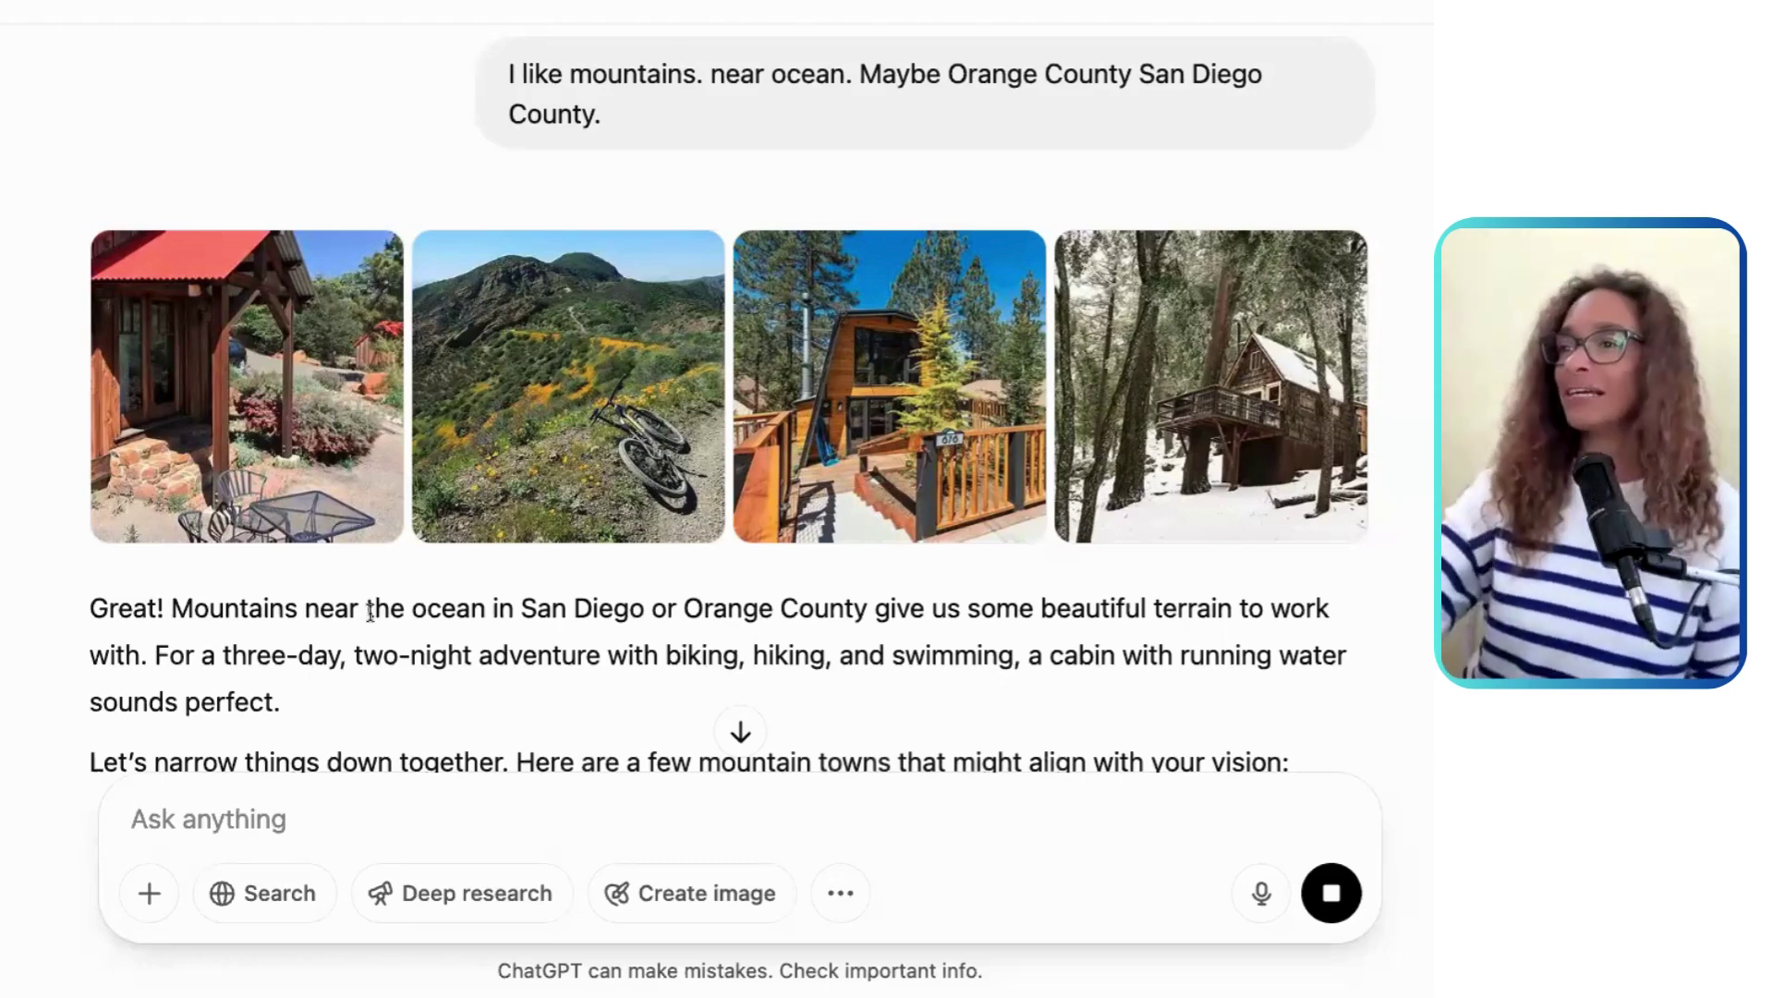
Step: Read through the suggested mountain towns, comparing each one's vibe, activities and accommodations
scroll(370, 610, "down", 3)
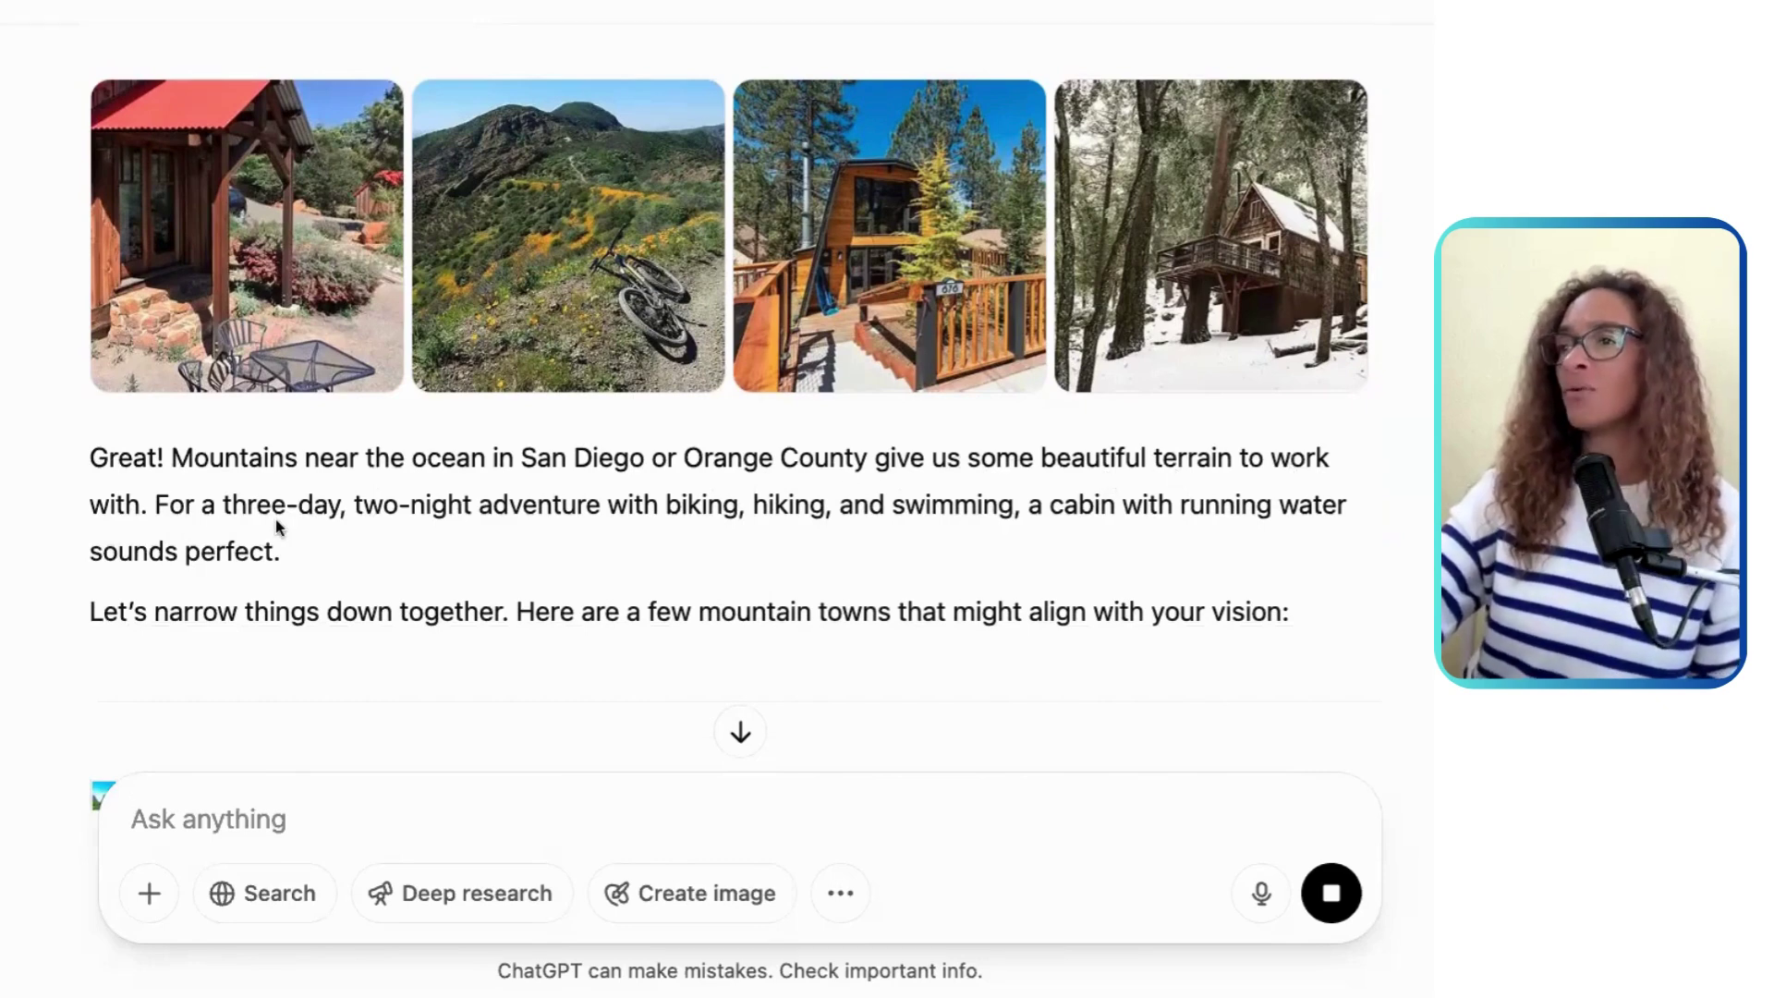
scroll(686, 607, "down", 2)
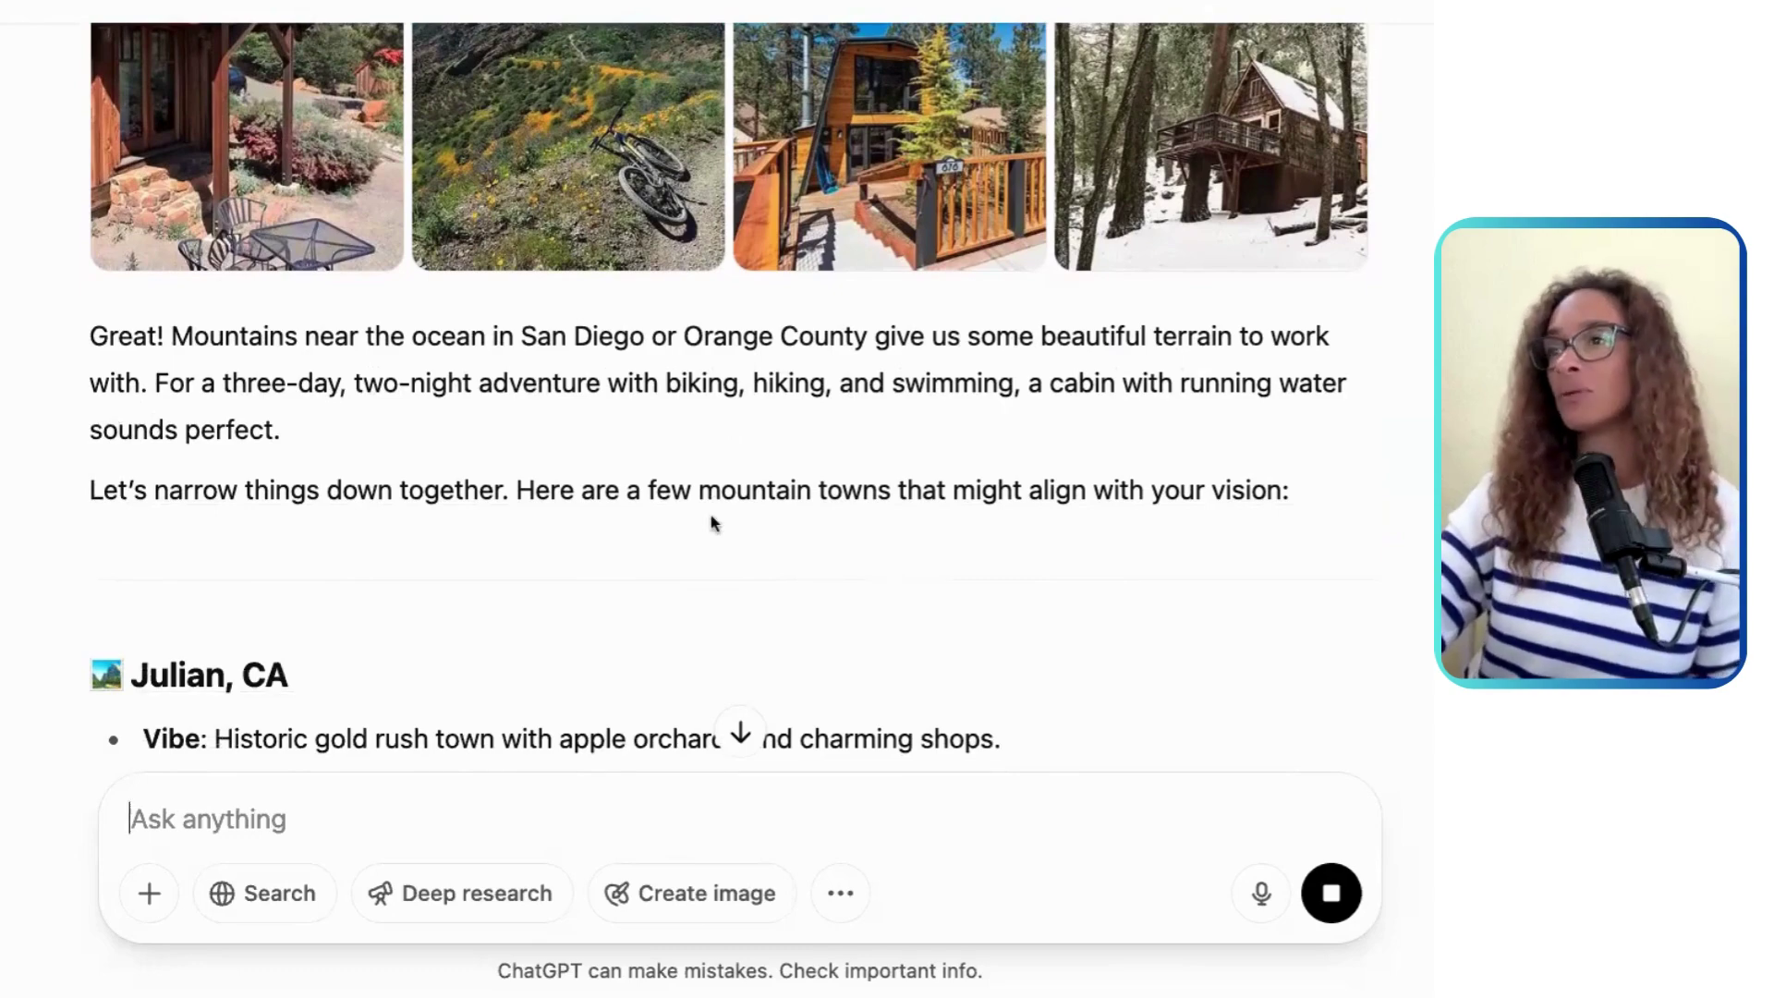
scroll(640, 634, "down", 5)
scroll(644, 635, "down", 9)
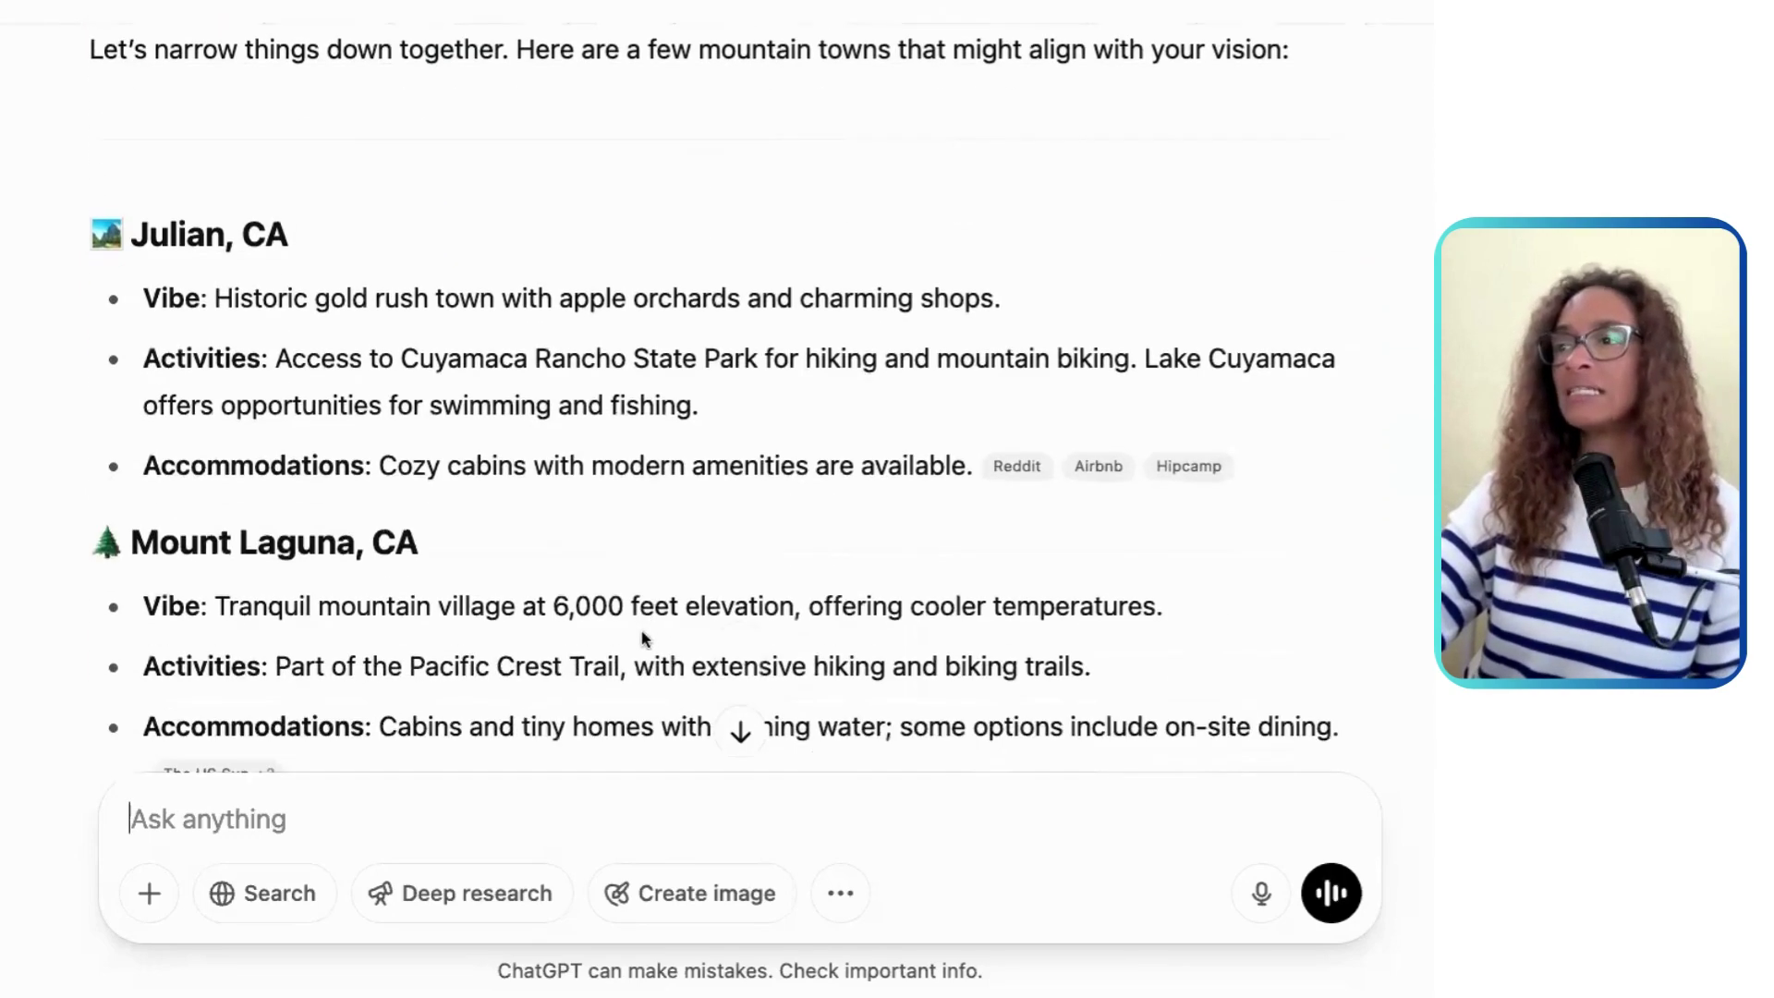
scroll(644, 639, "down", 3)
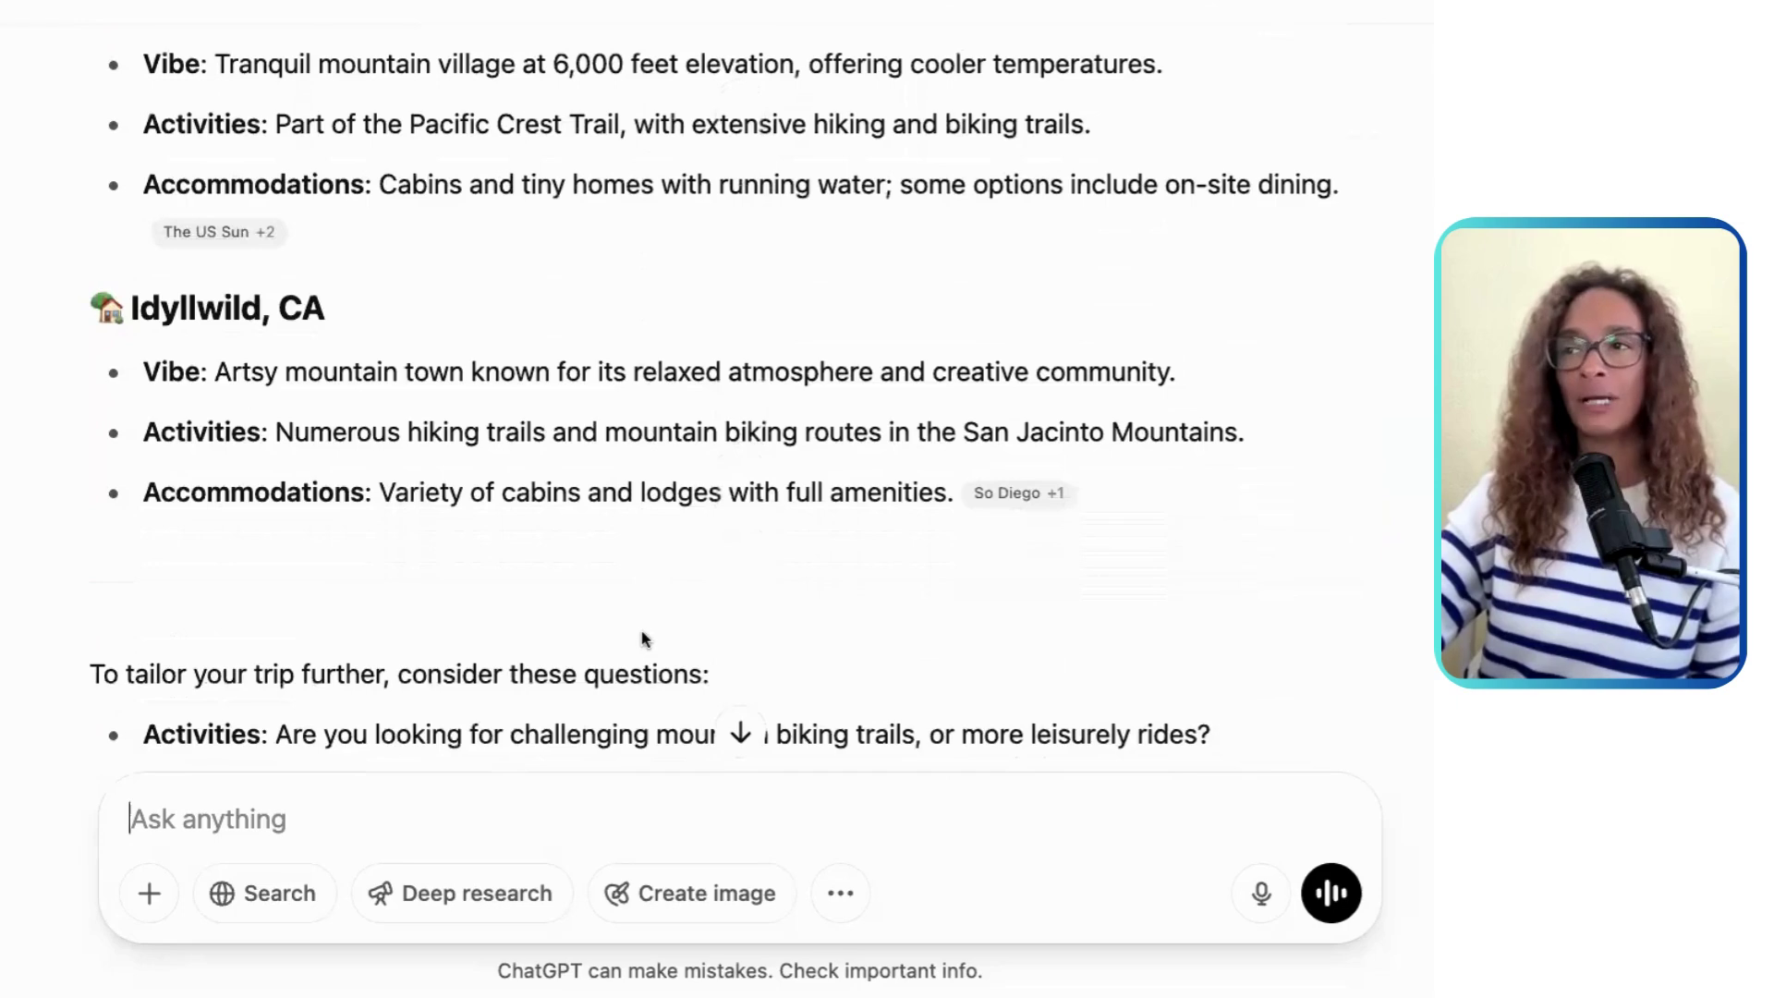
scroll(236, 435, "up", 3)
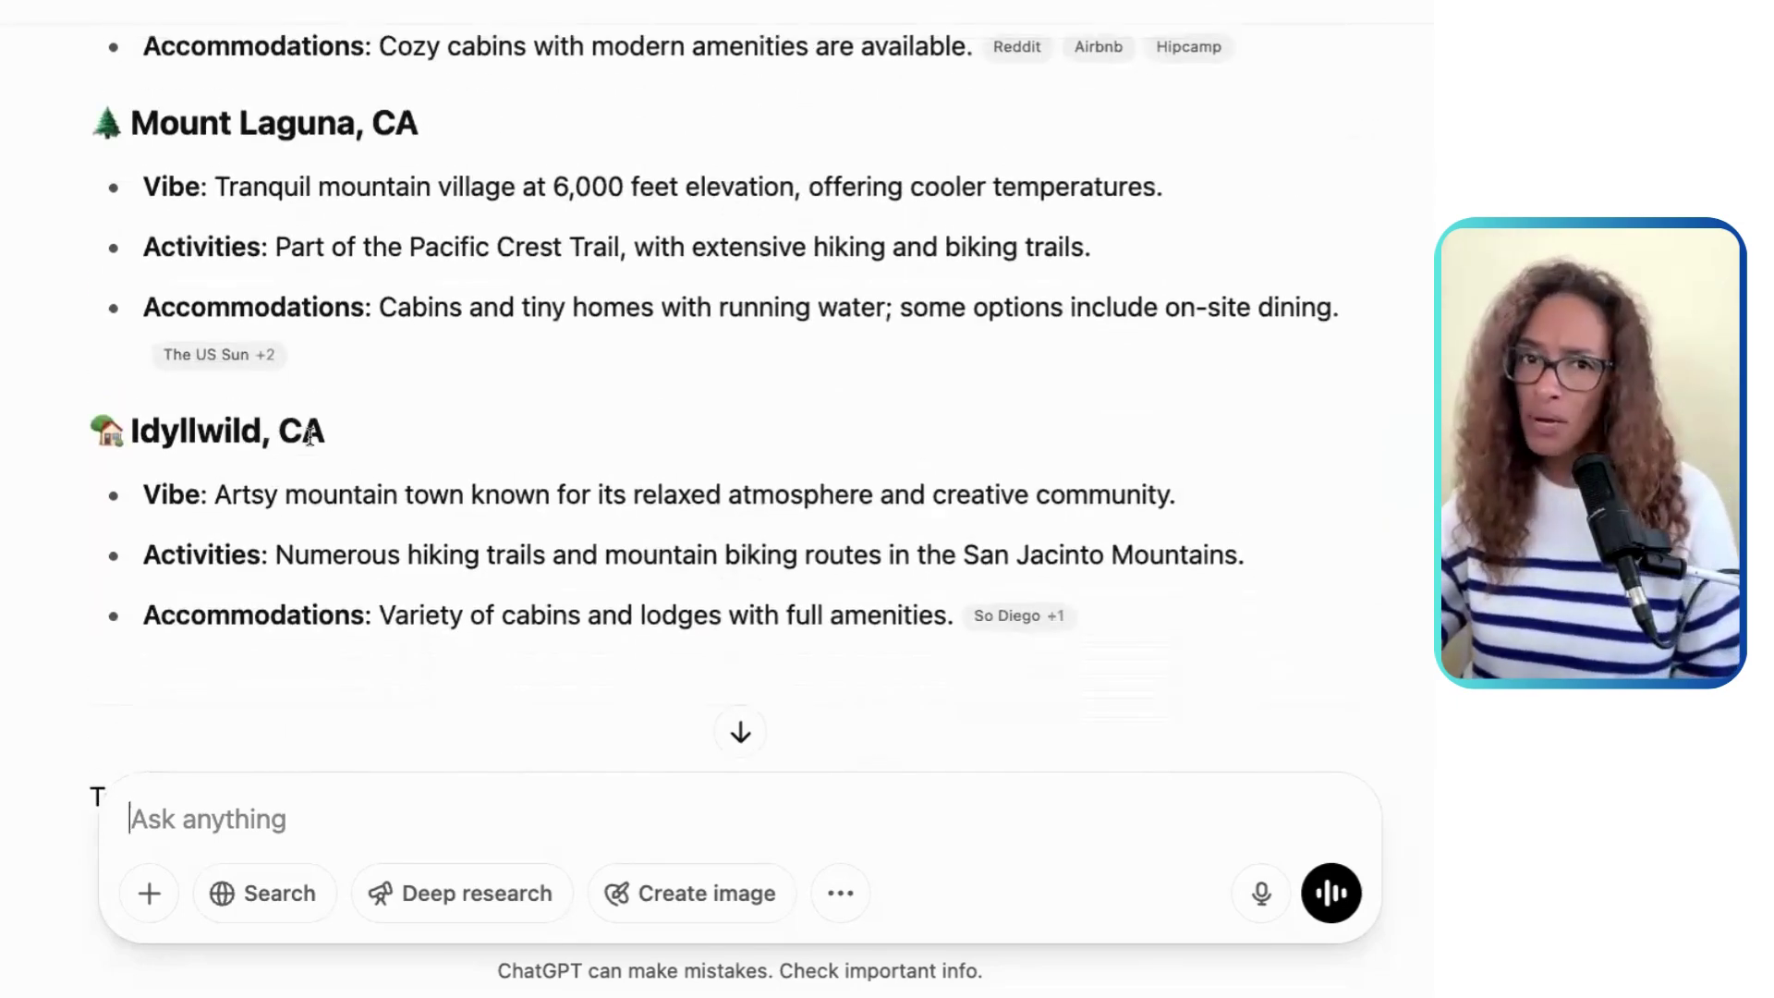
scroll(373, 471, "down", 1)
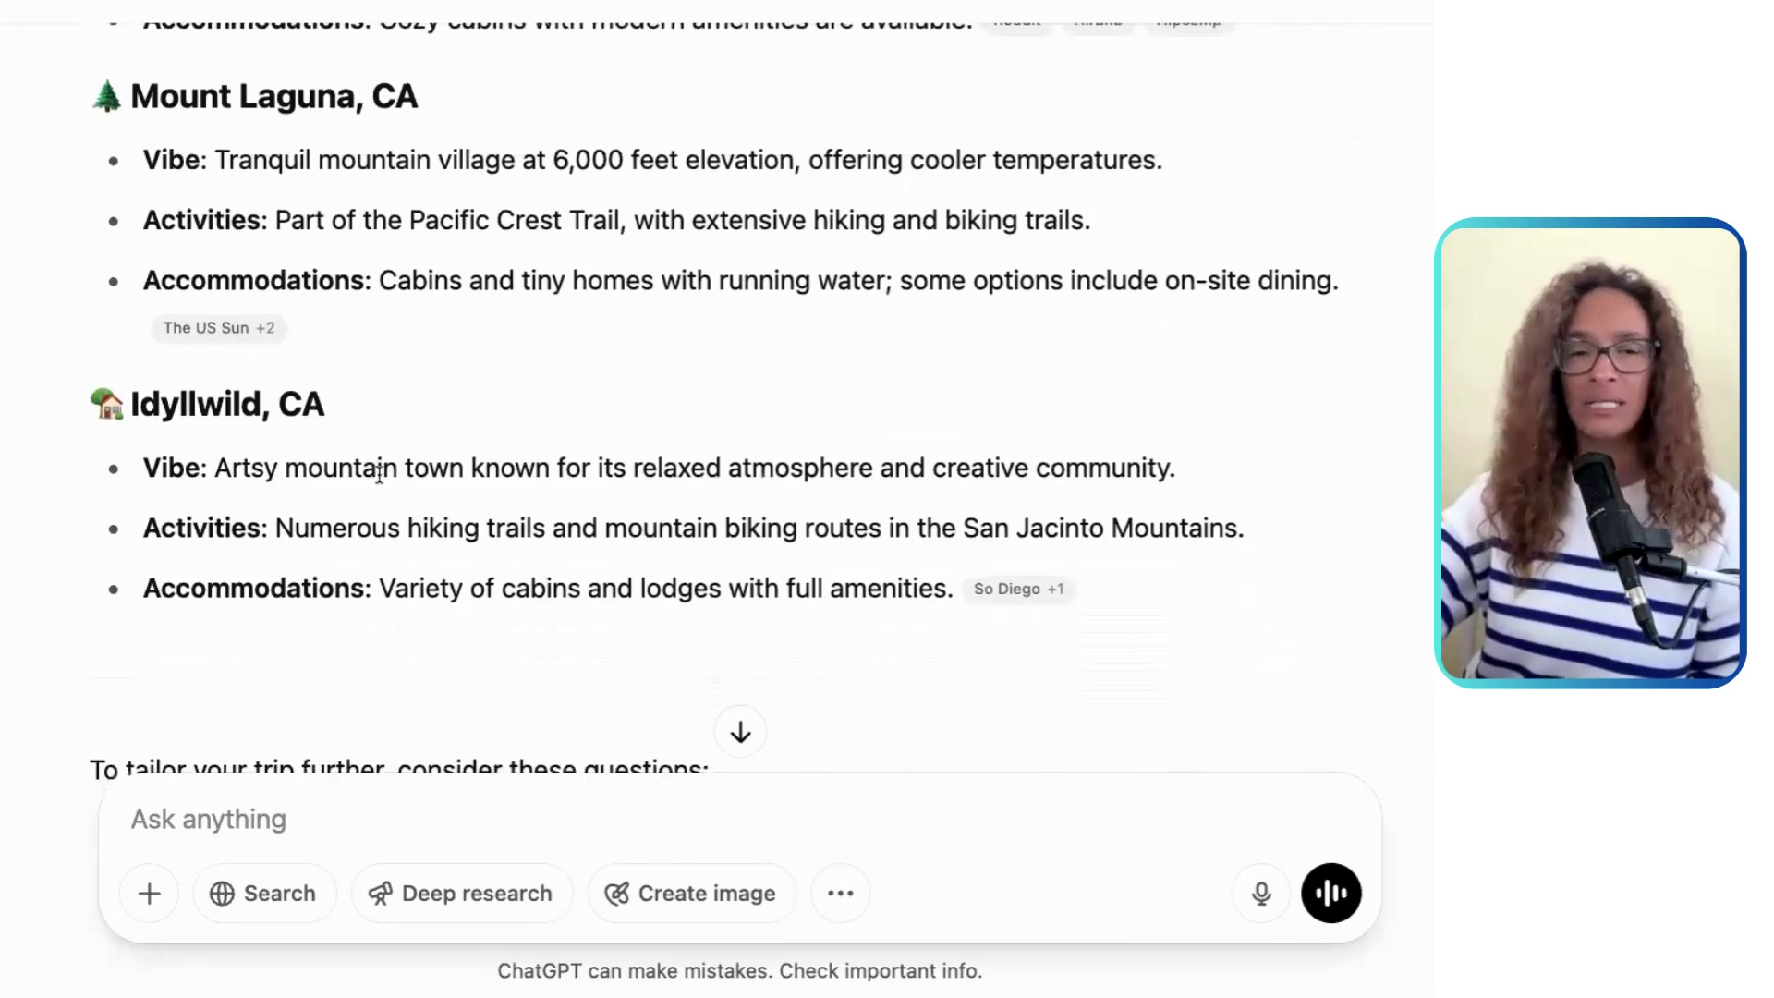
Step: Review the Julian, Mount Laguna and Idyllwild suggestions again, along with the follow-up questions for tailoring the trip
scroll(396, 496, "down", 8)
scroll(508, 487, "up", 15)
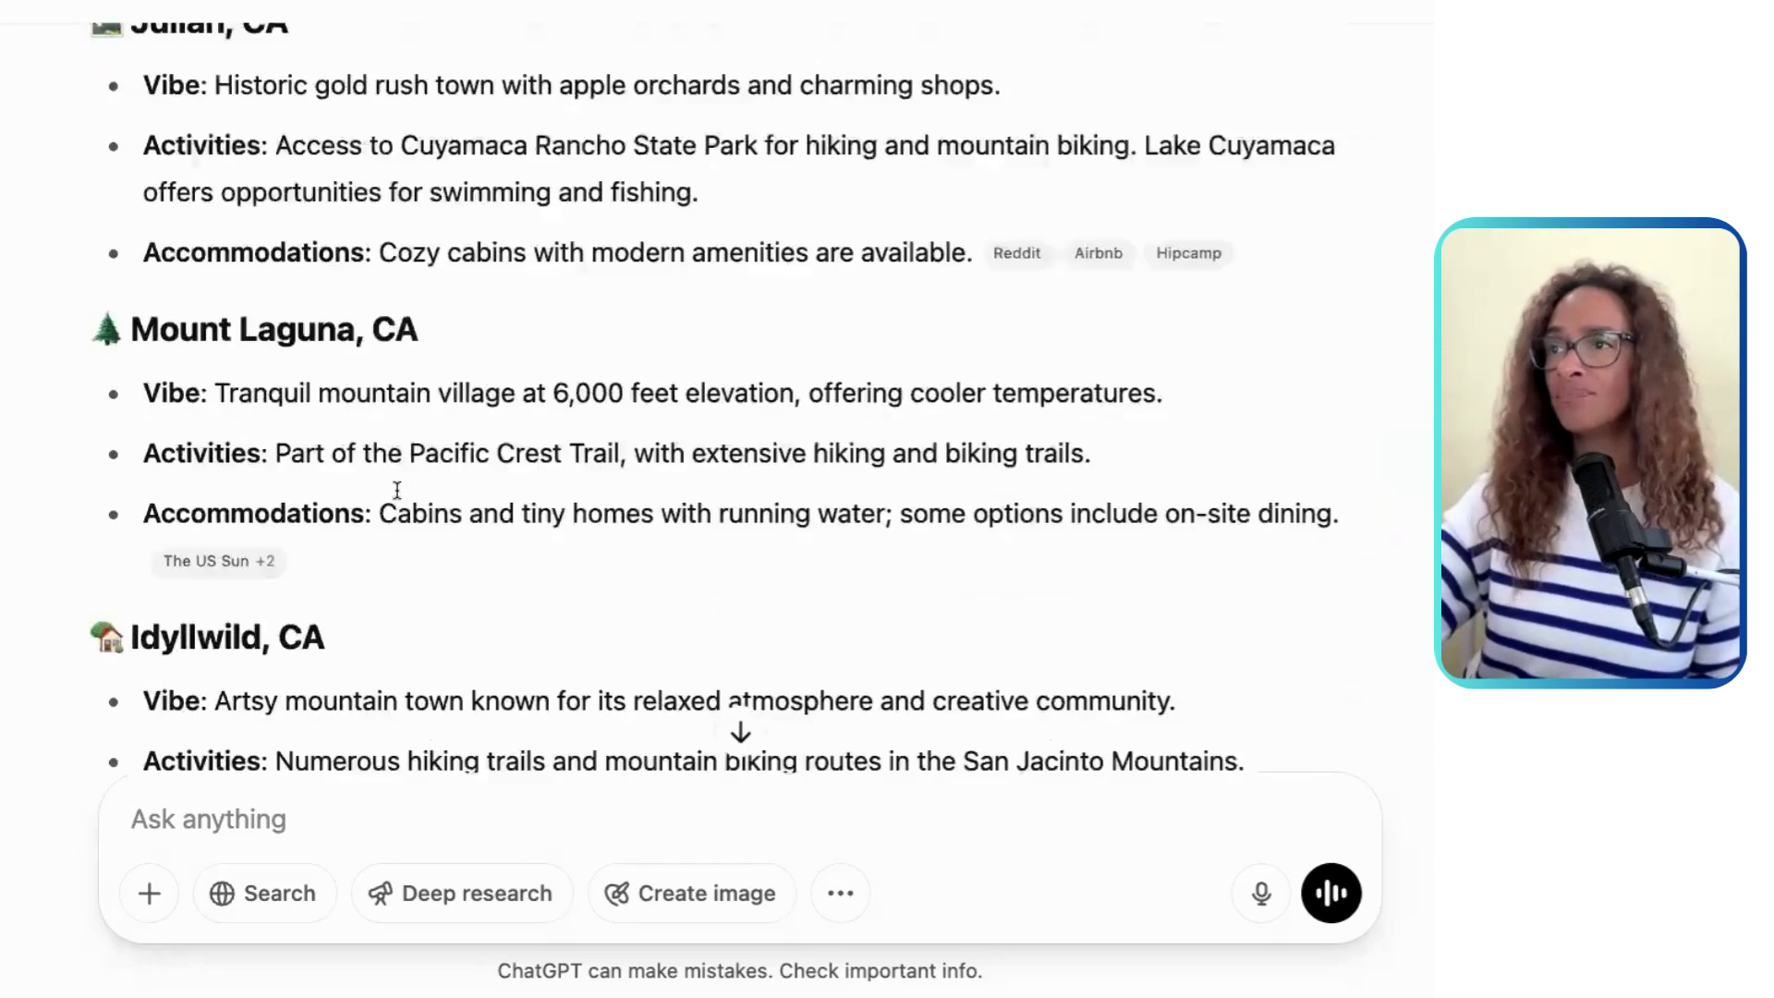
scroll(277, 647, "down", 2)
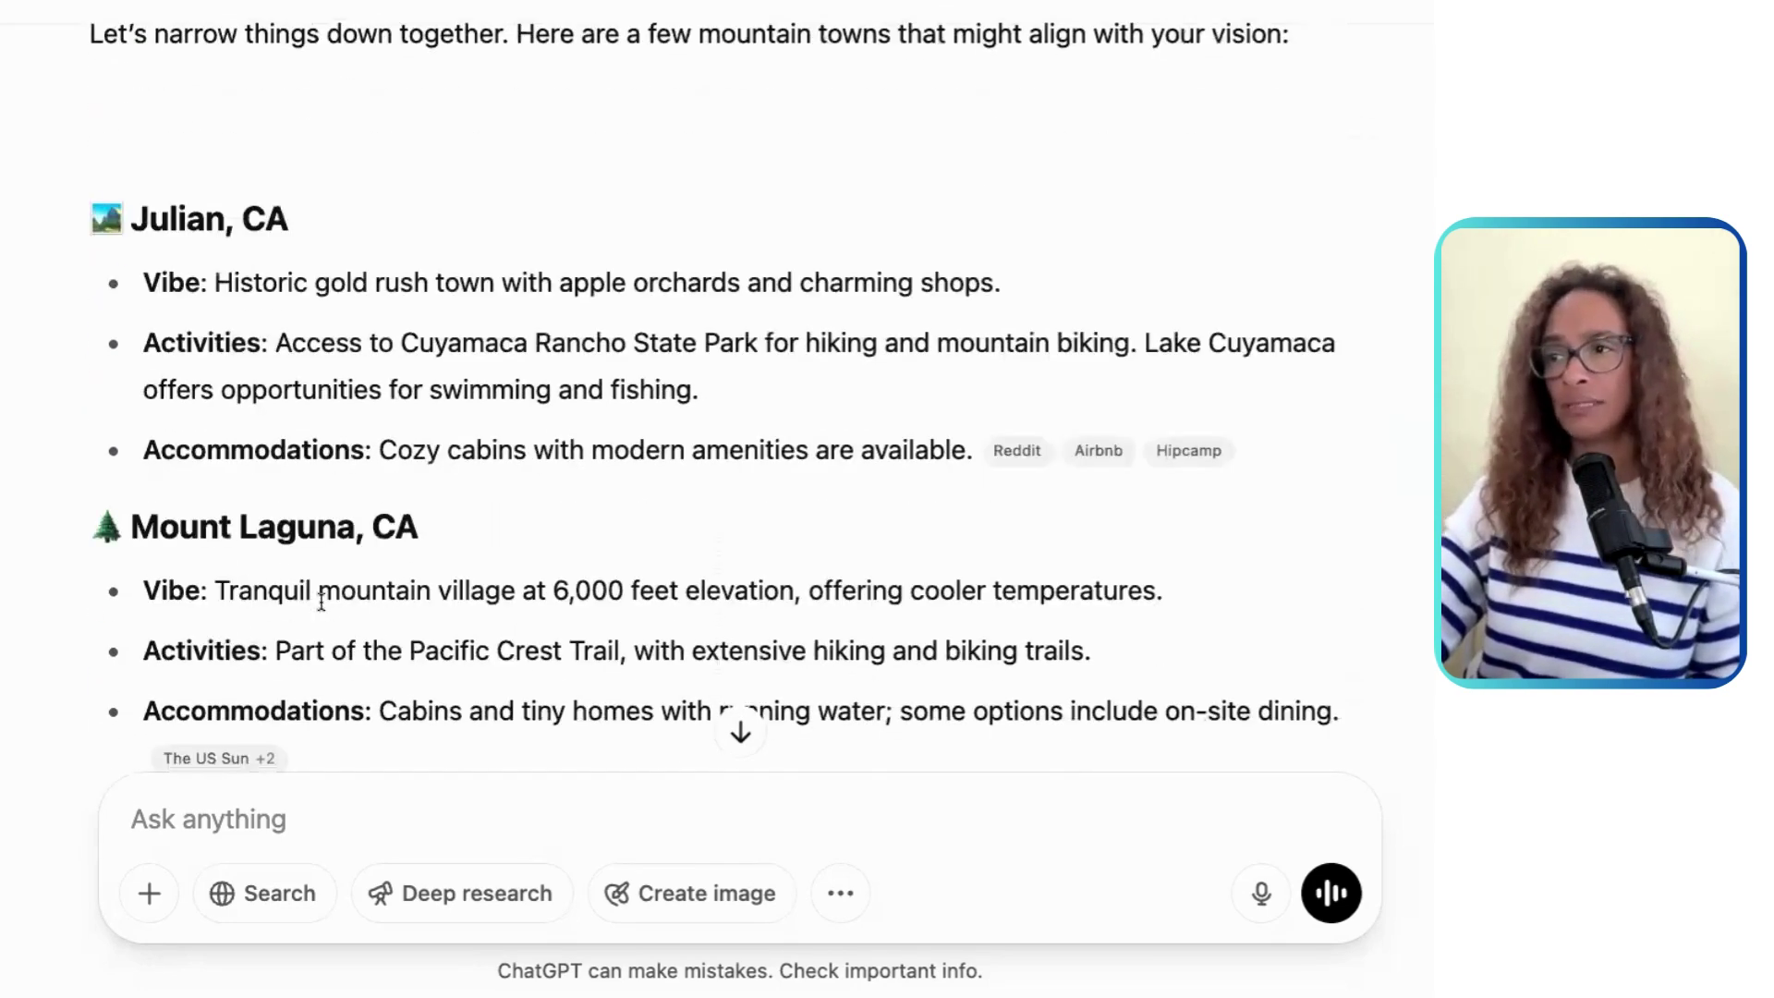
scroll(546, 637, "down", 1)
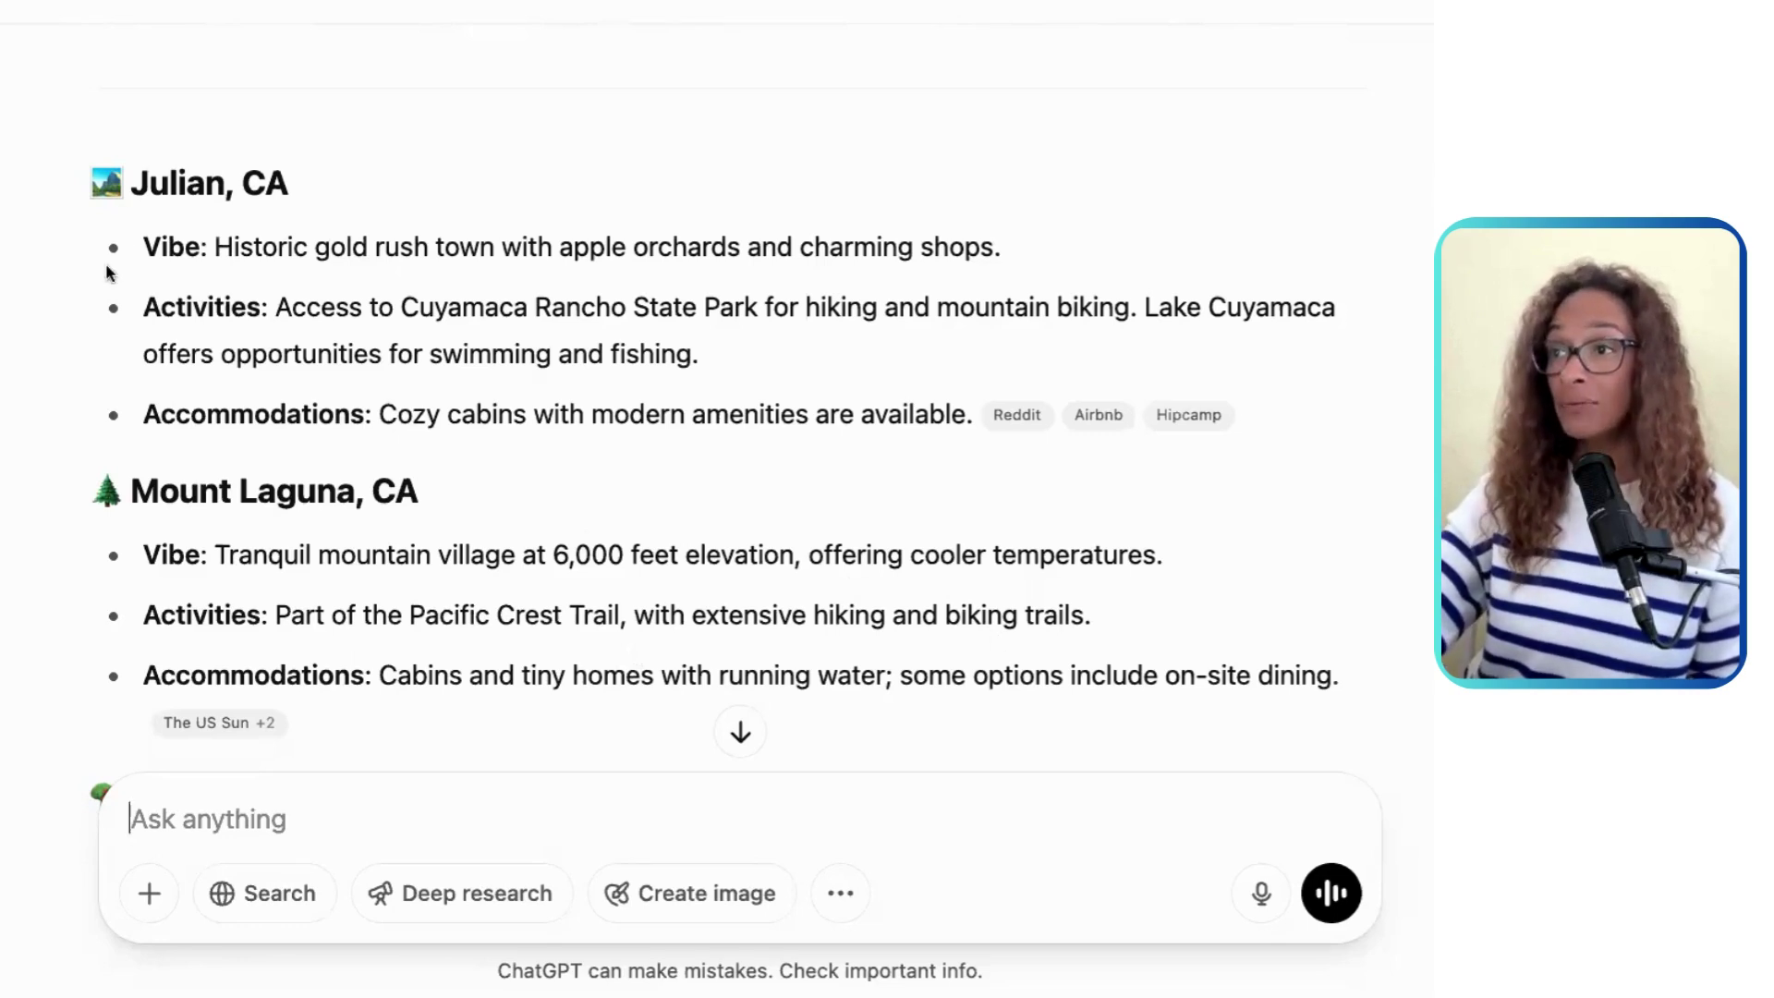
left_click_drag(214, 248, 970, 263)
scroll(684, 526, "down", 6)
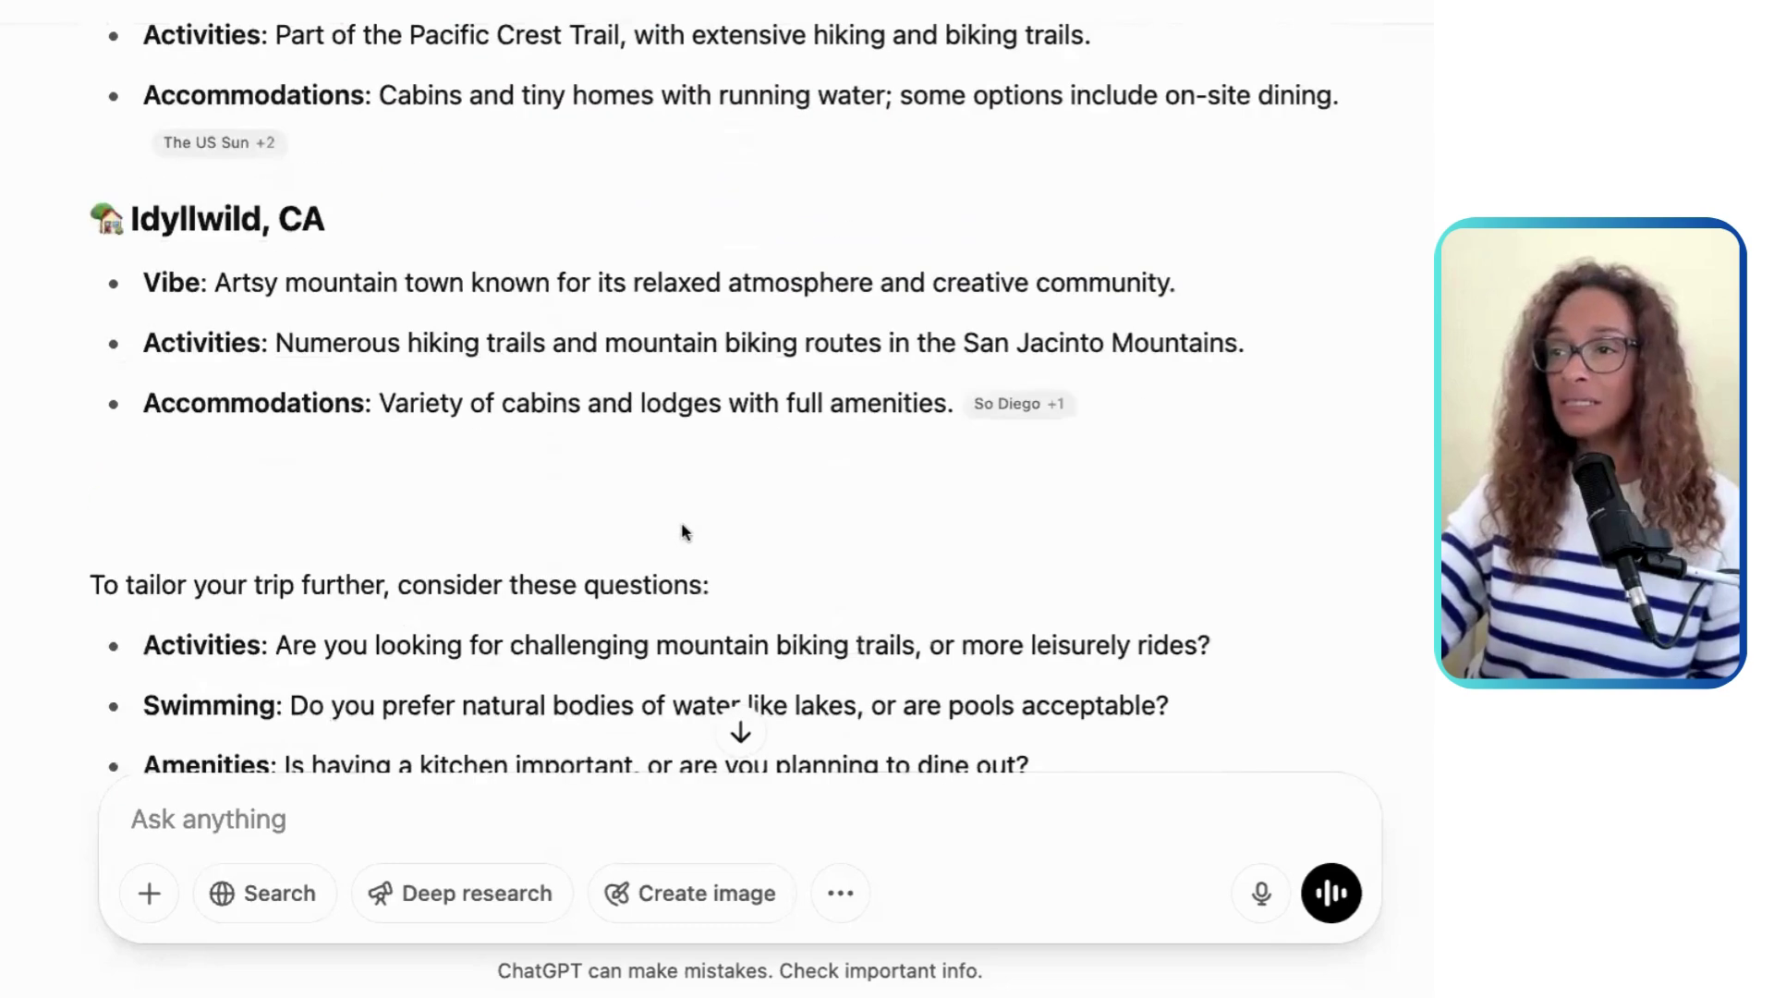
scroll(683, 531, "down", 5)
Step: Send "If you had to plan this... what would each look like Stay in partner mode — guide me, don’t give me all the answers up front."
left_click(203, 818)
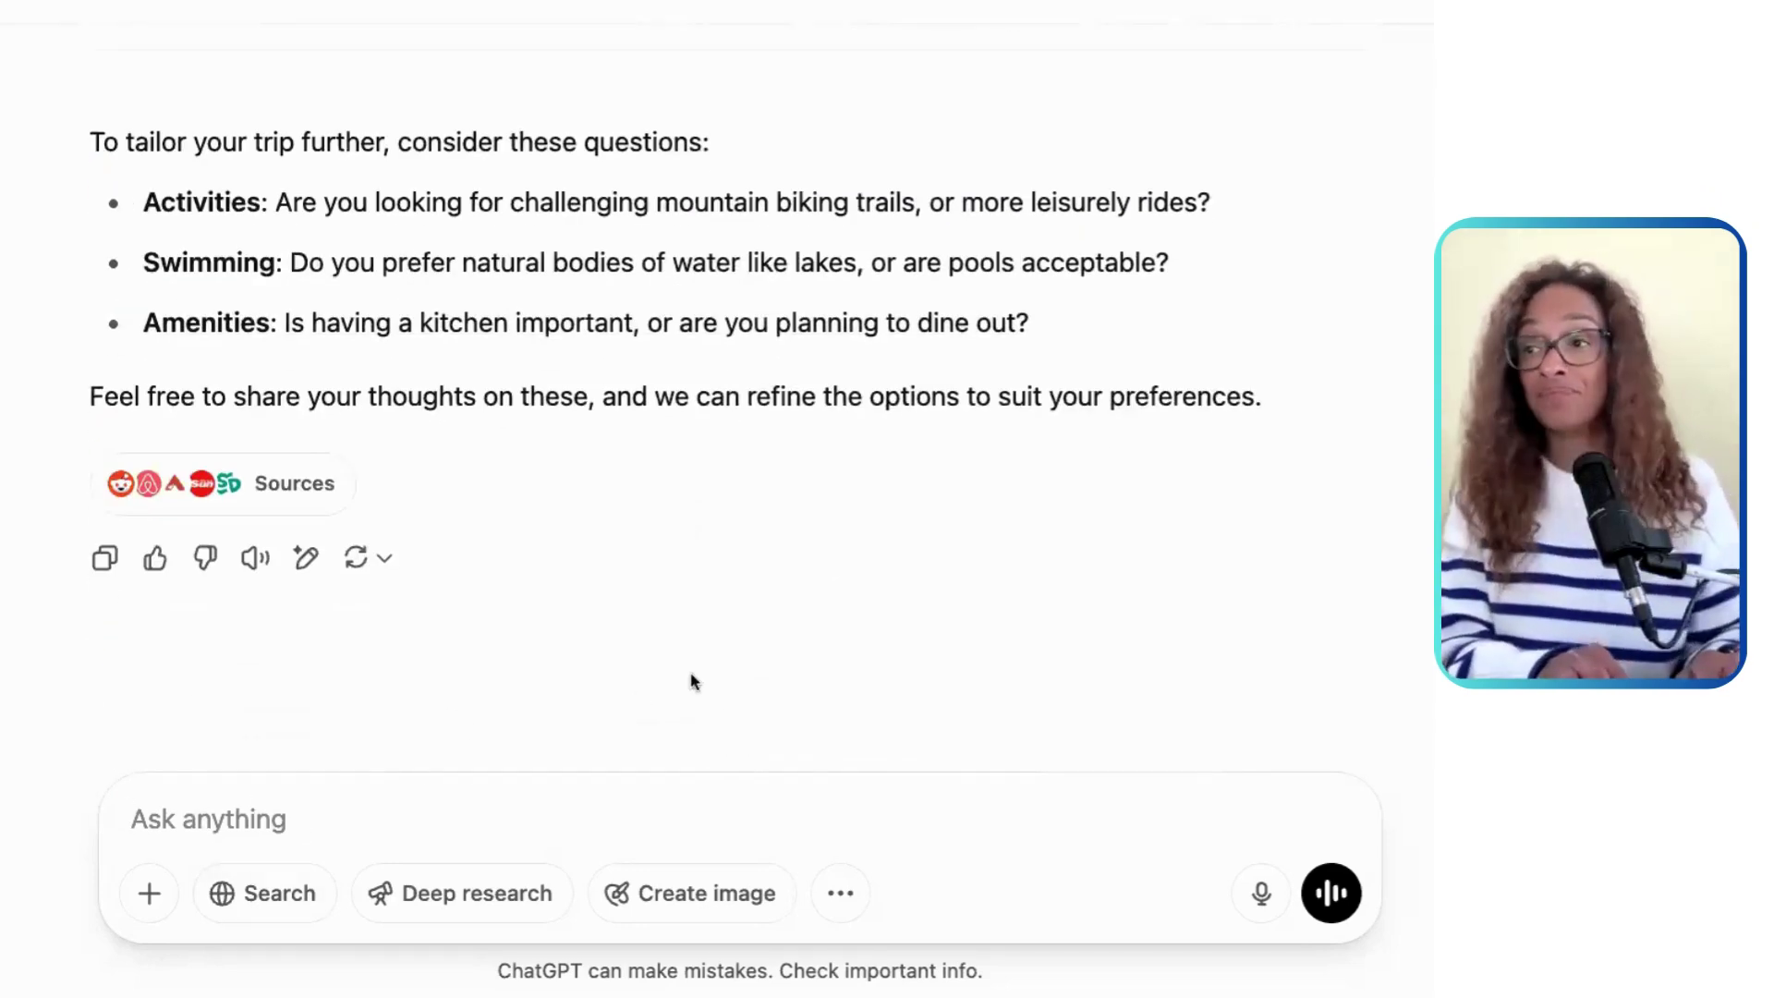
type("Let'")
key("BackSpace")
key("BackSpace")
key("BackSpace")
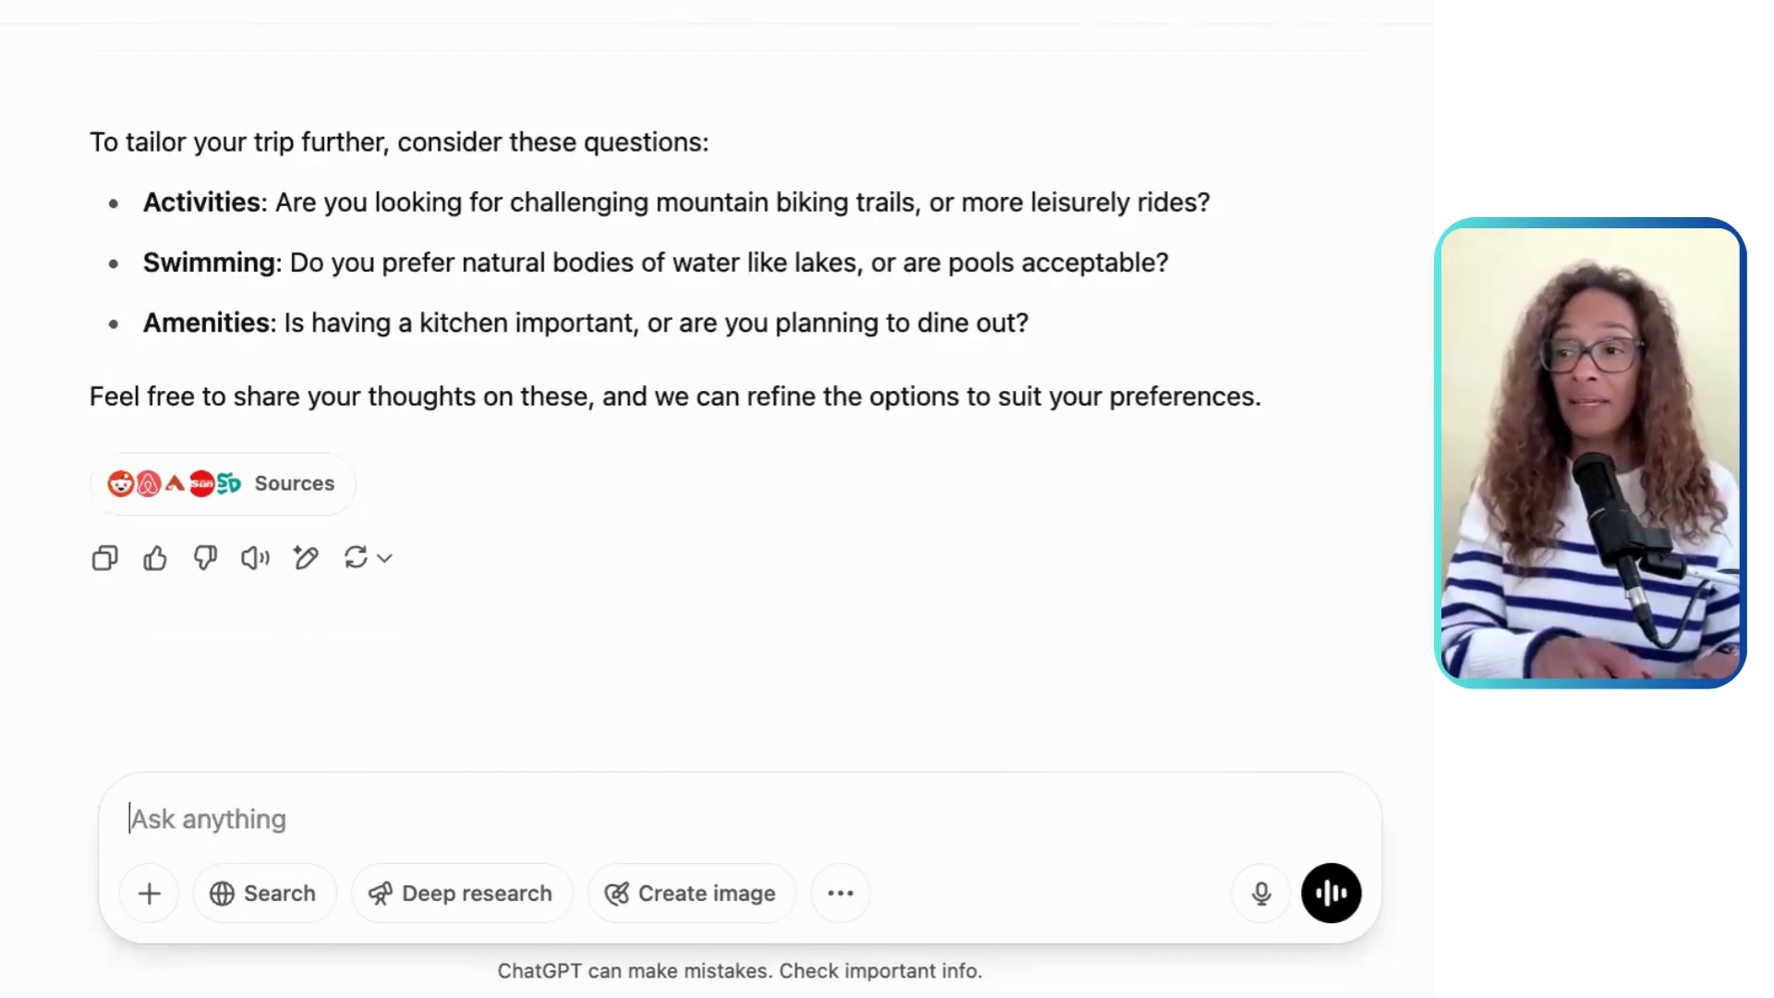
type("If you had to ")
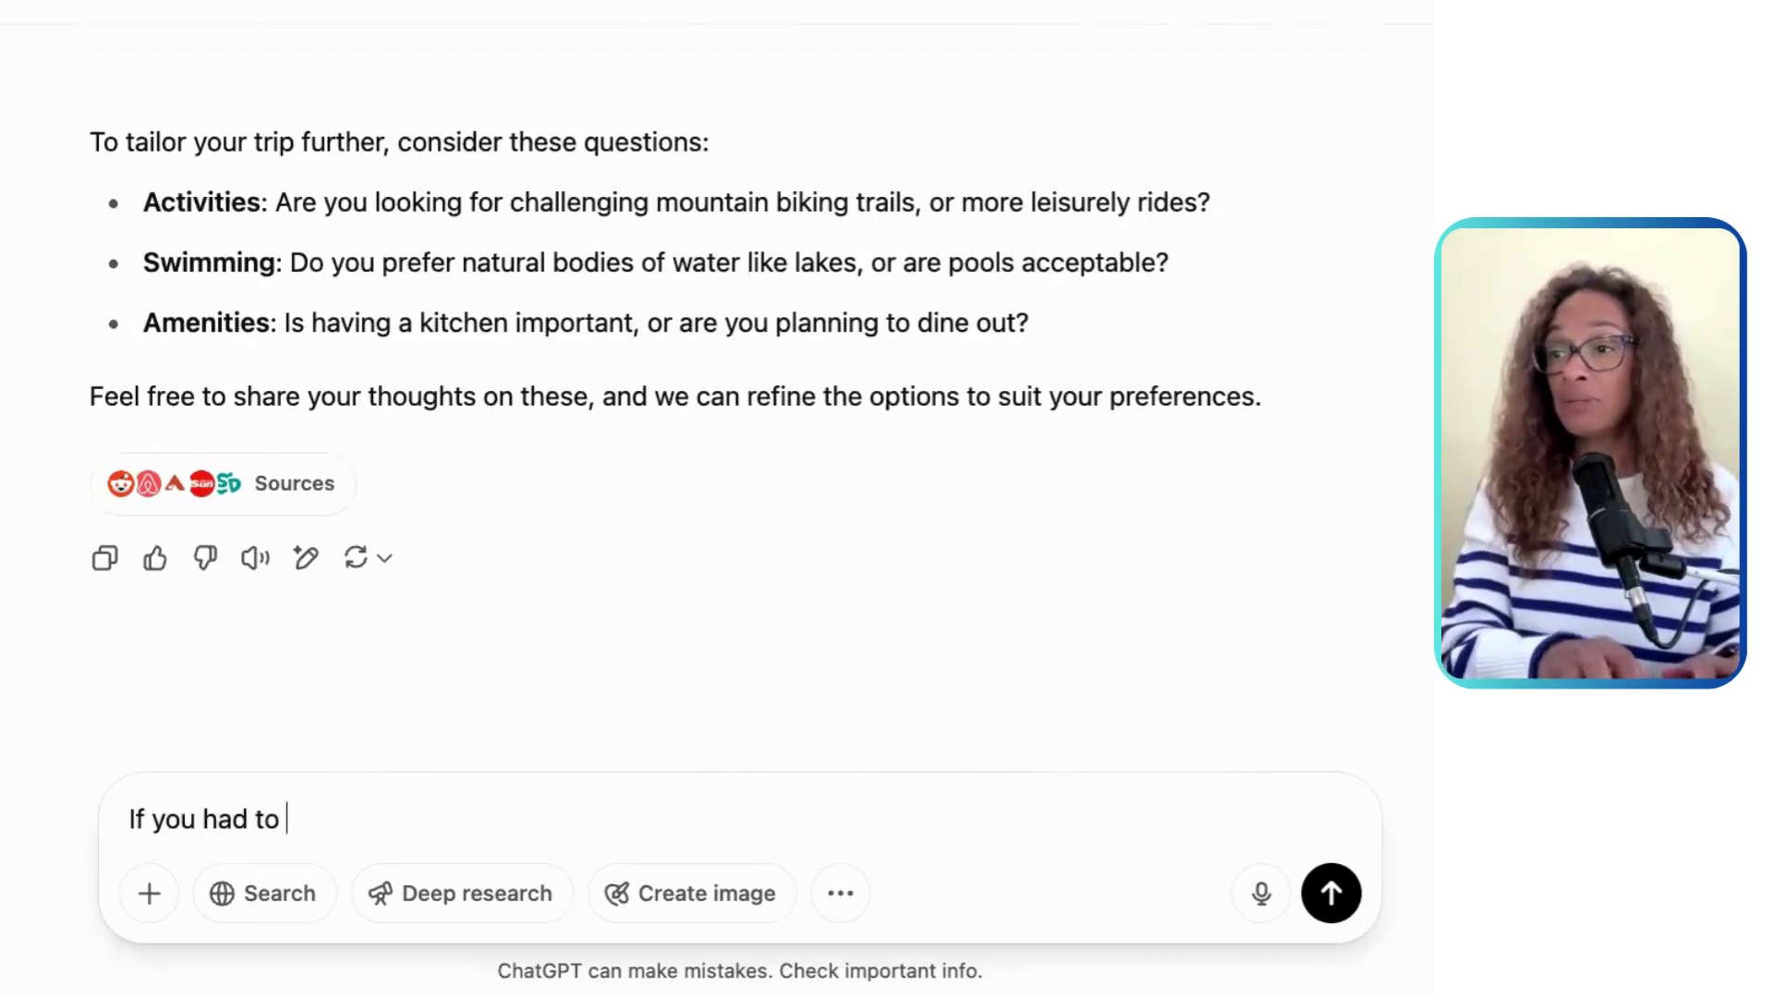
type("plan this... ")
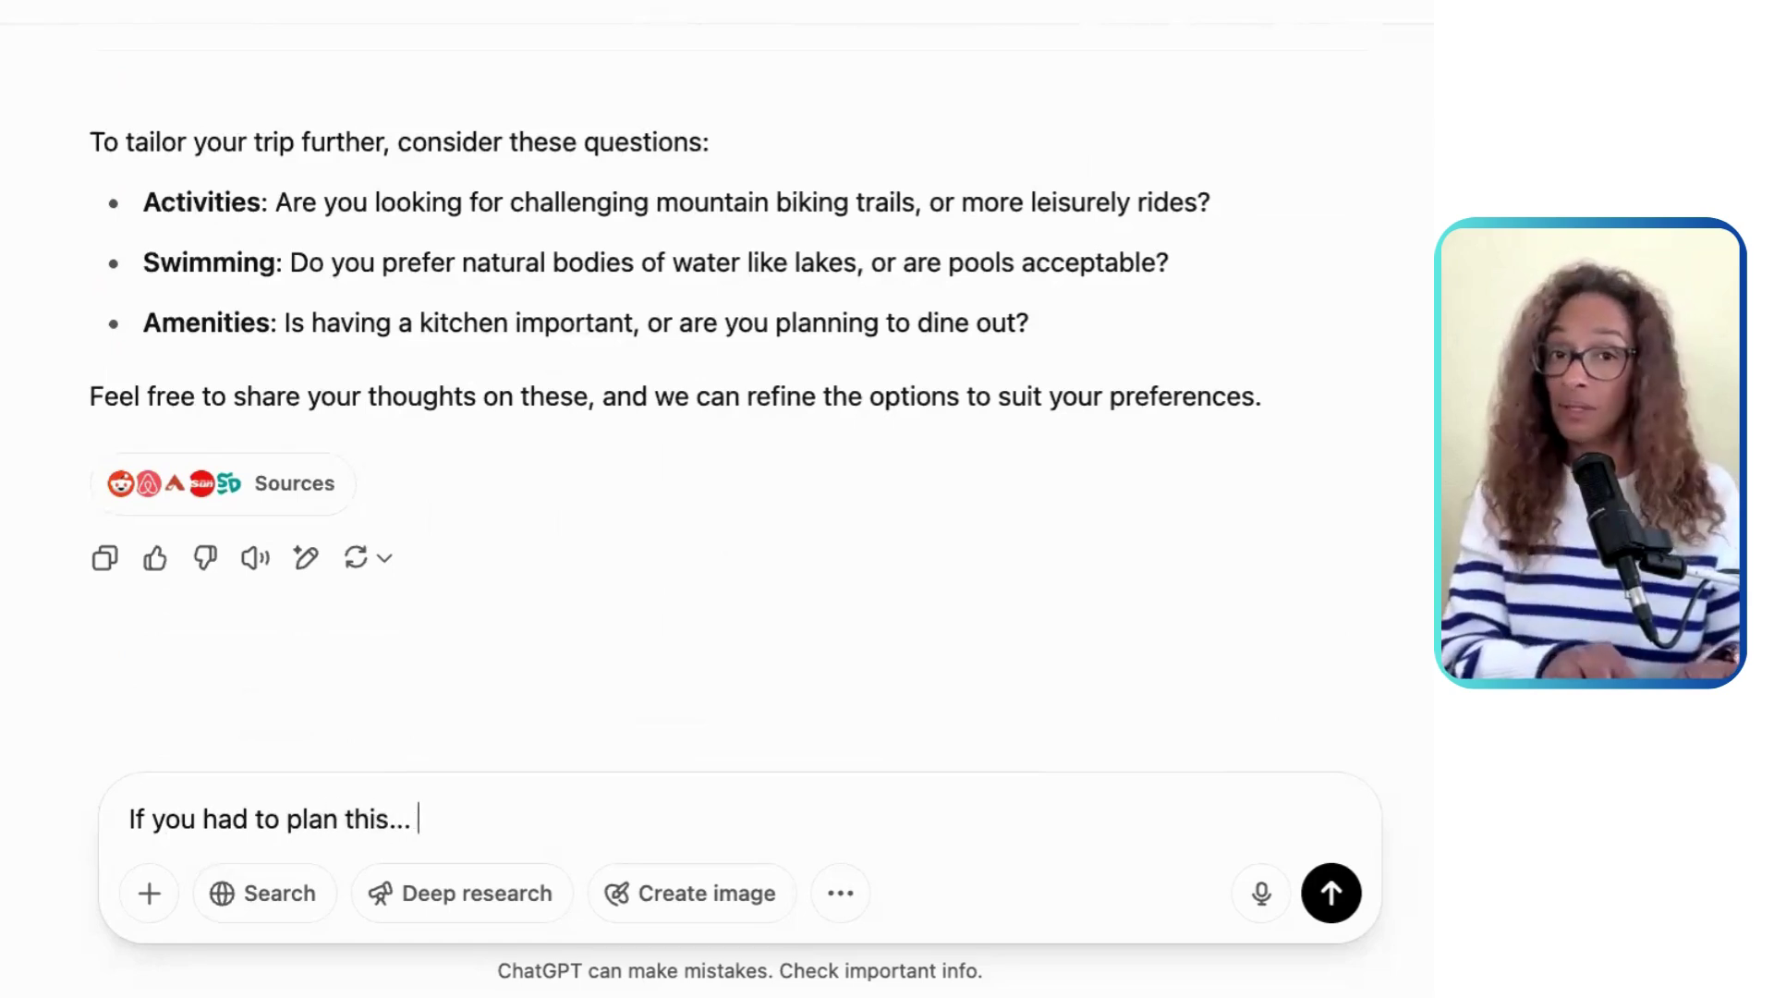
type("what we")
type("uld ")
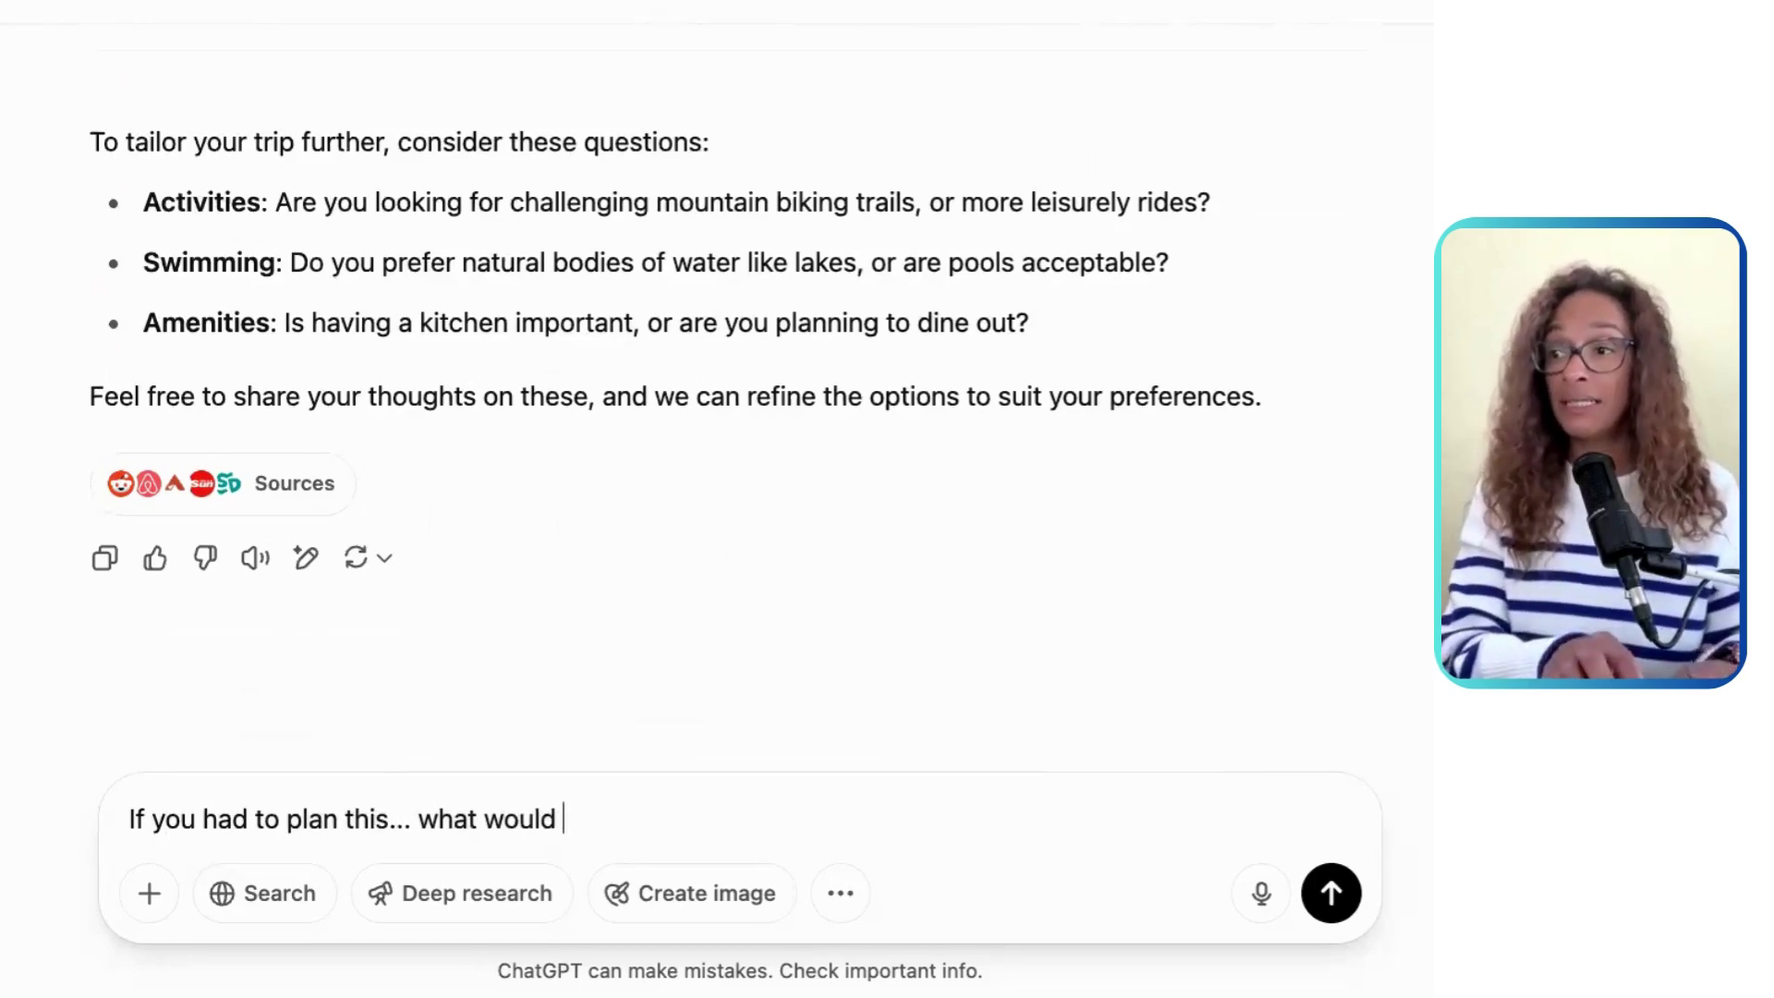
type("each look like")
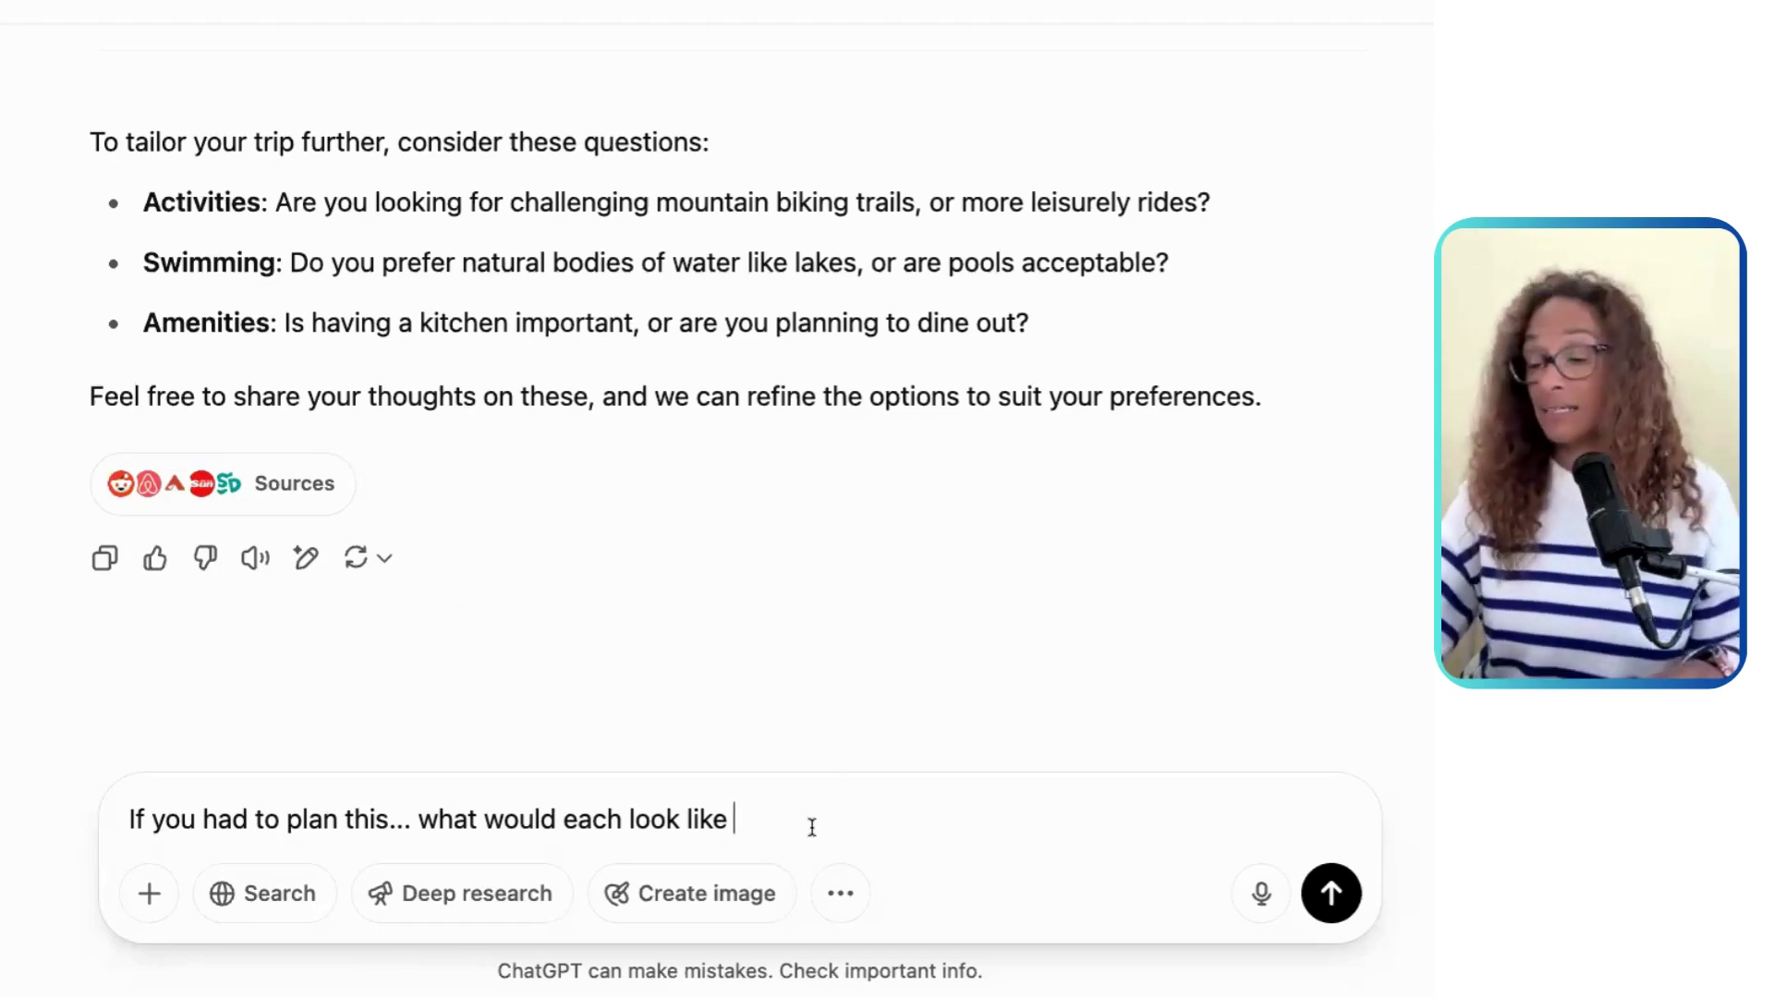
type("Stay in partner mode — guide me, don’t give me all the answers up front.")
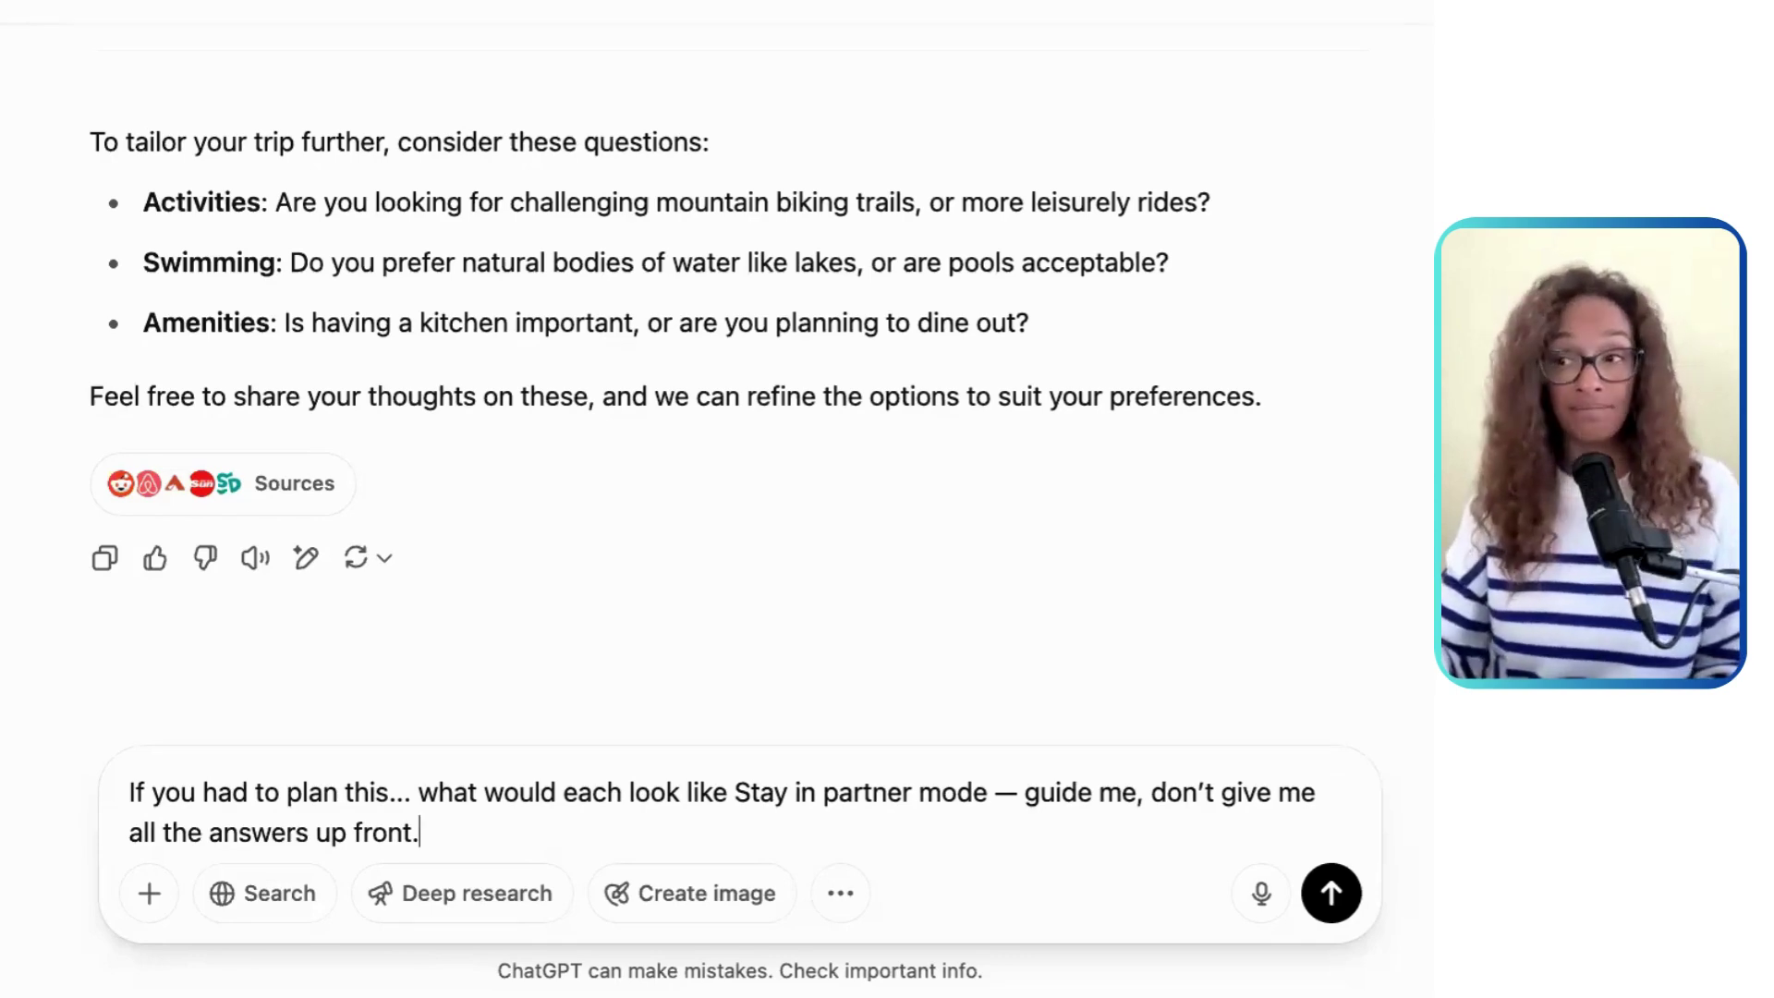
key("Return")
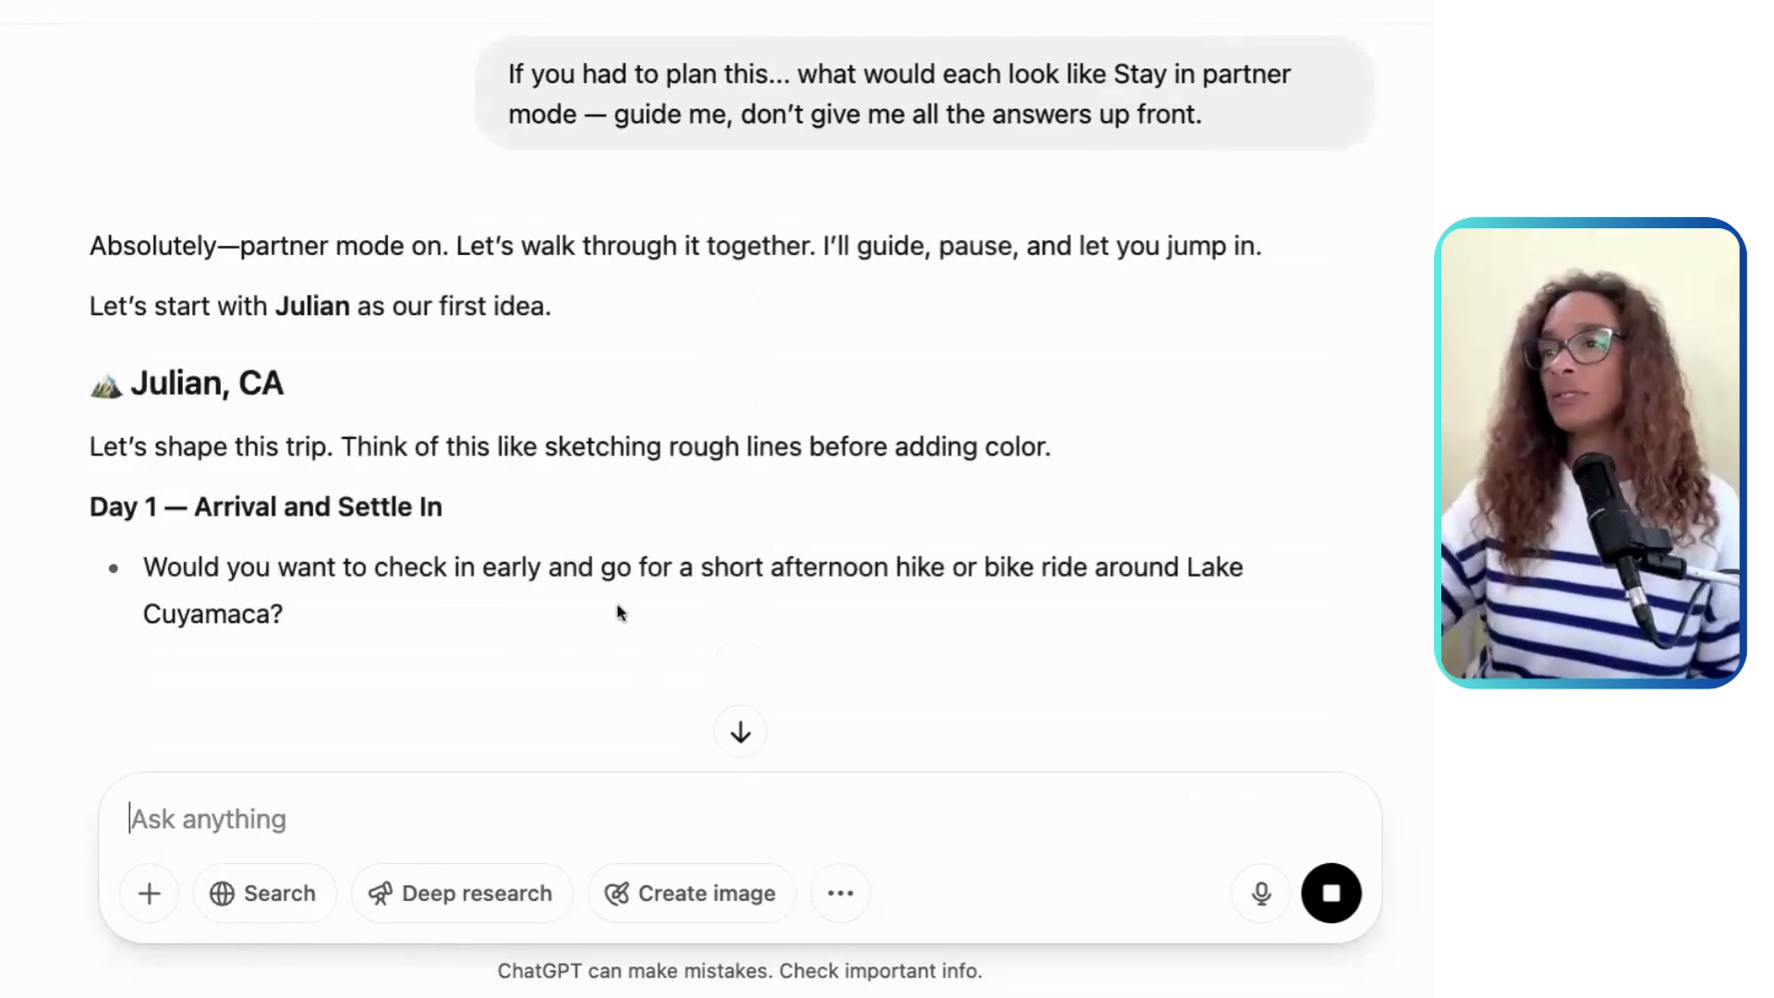
Step: Read the three-day Julian plan, including the questions for each day and the closing question about trip balance
scroll(619, 613, "down", 3)
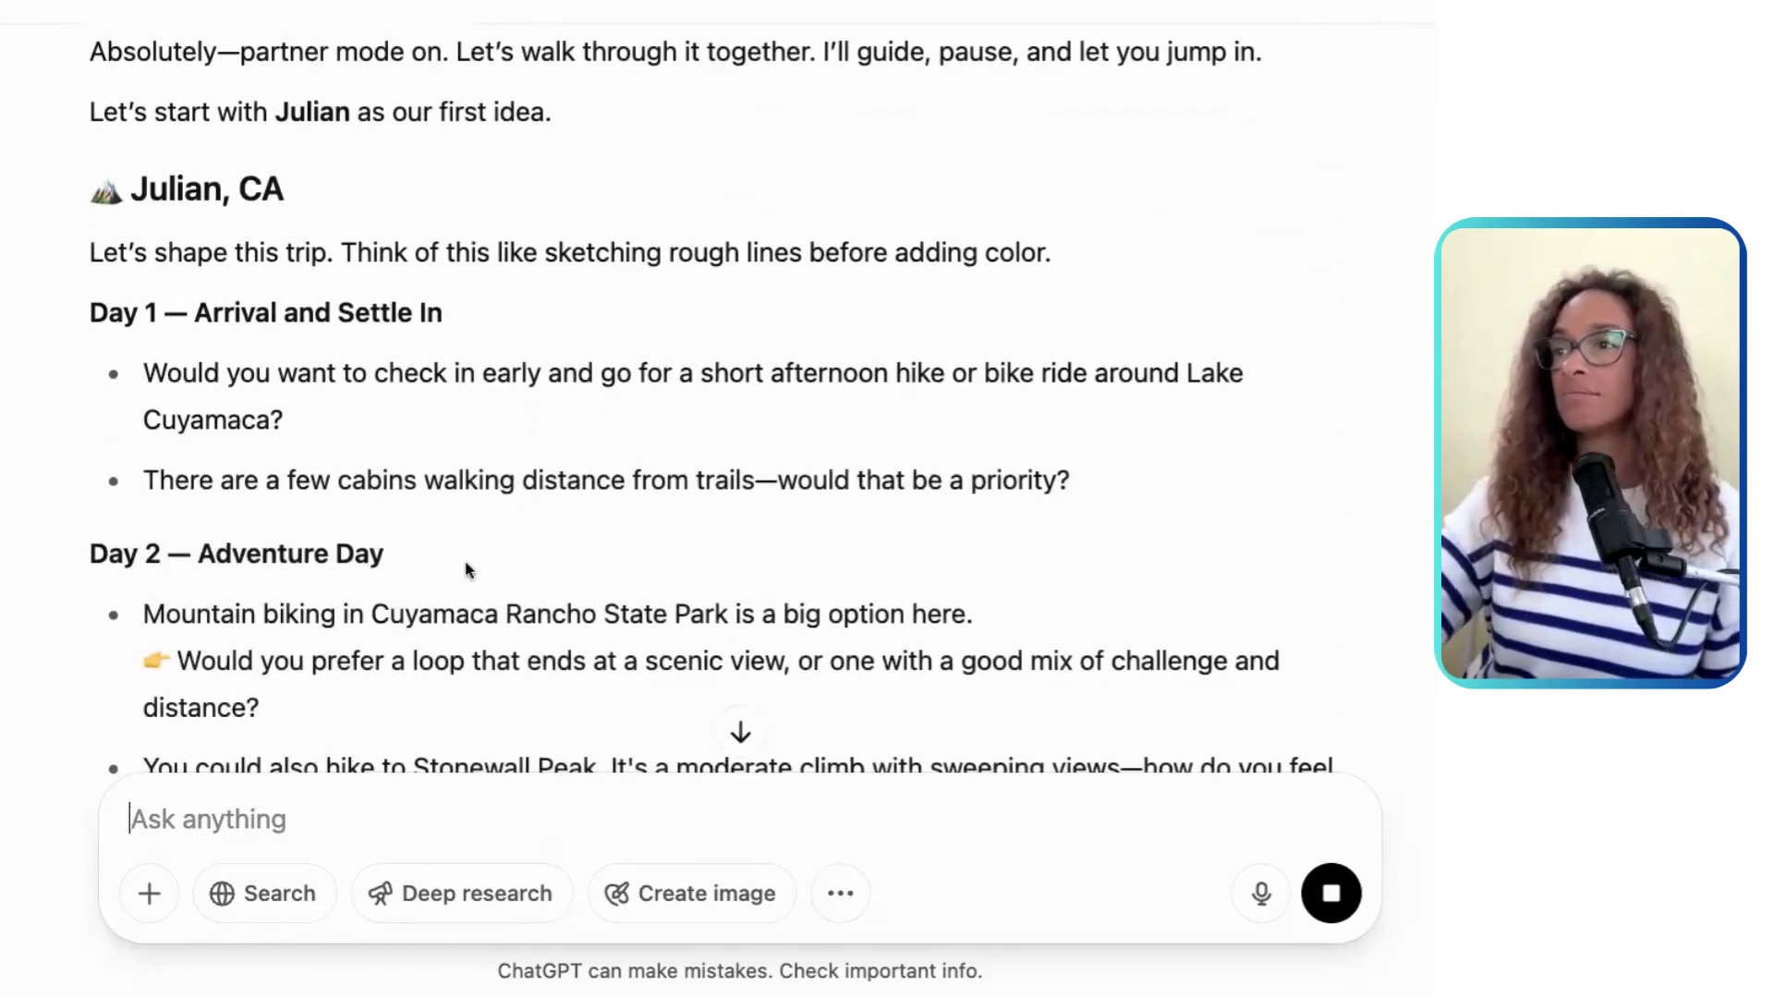
scroll(364, 586, "down", 10)
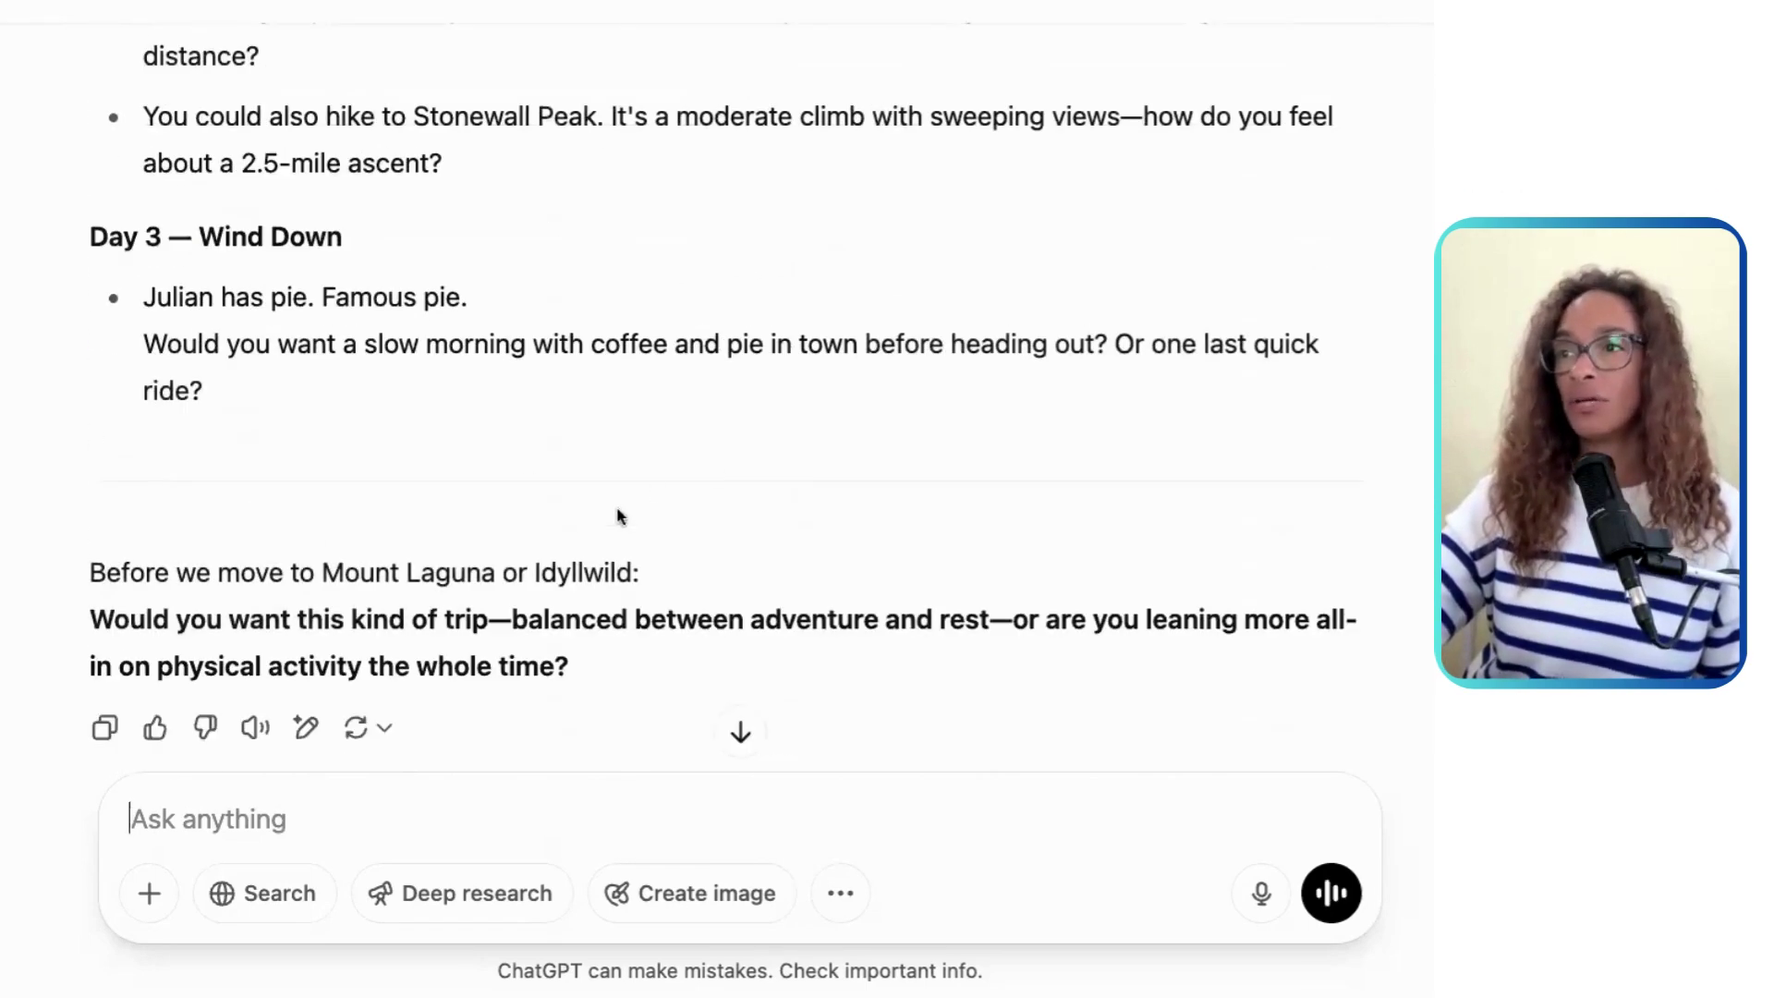
scroll(619, 516, "up", 7)
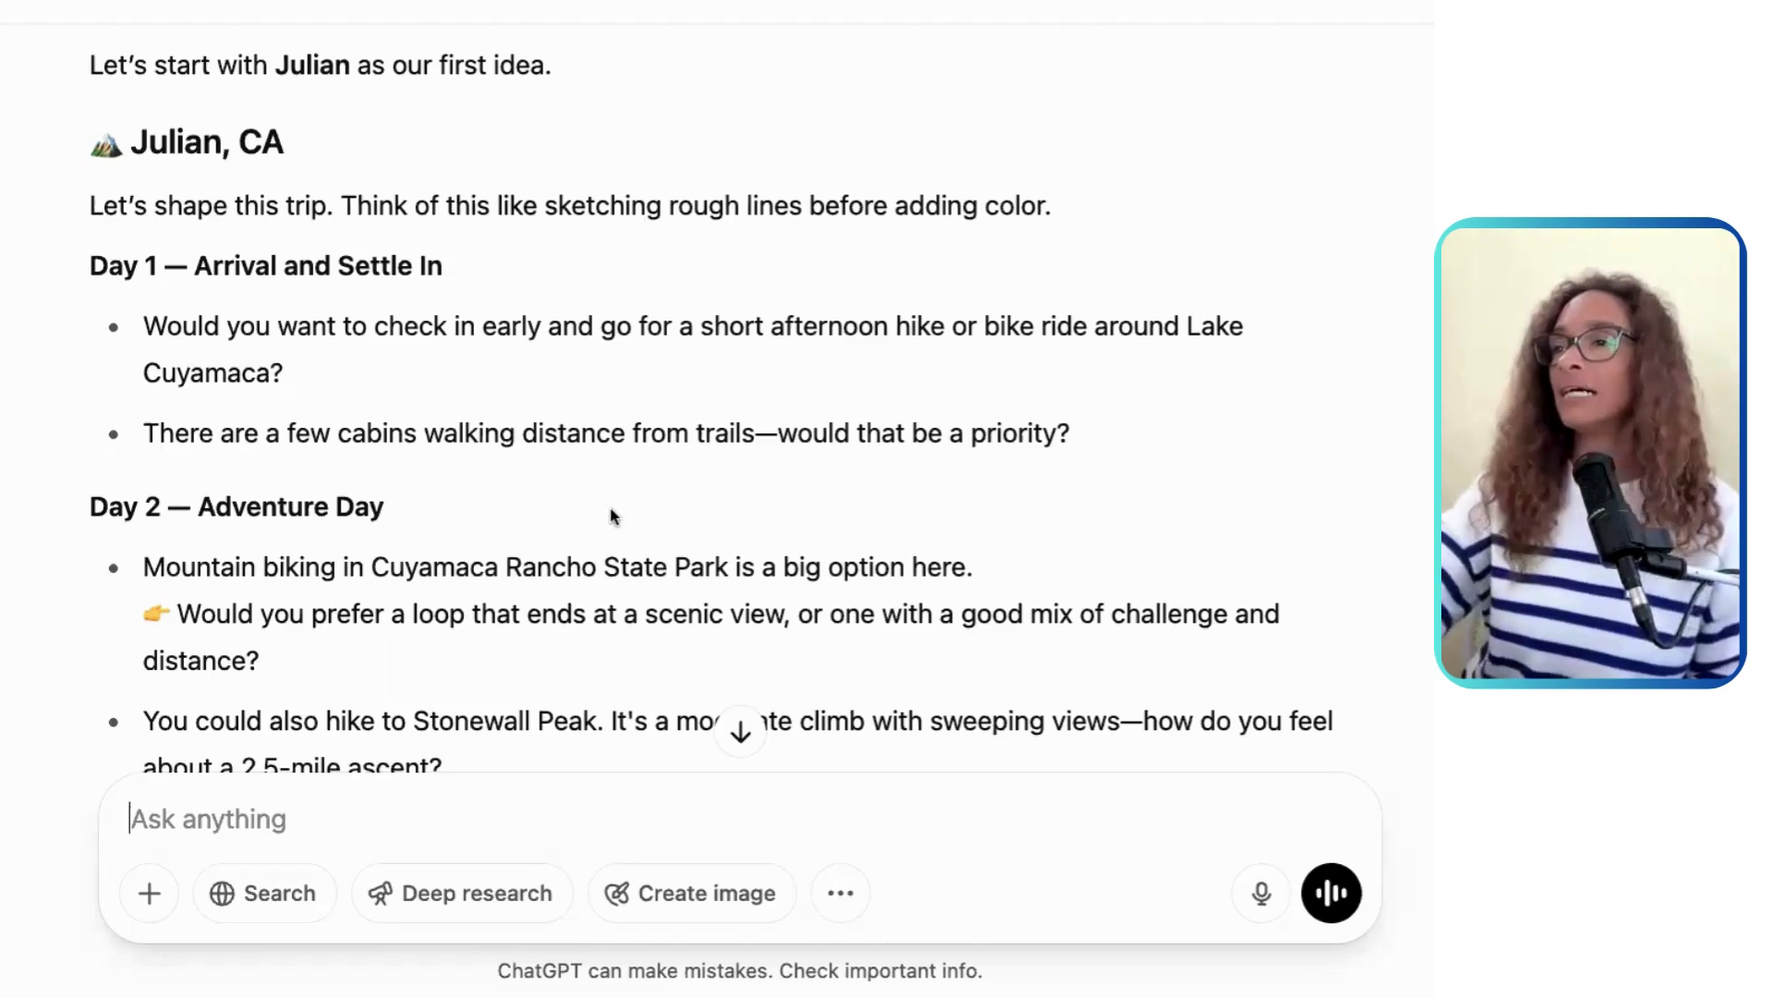
scroll(340, 327, "down", 2)
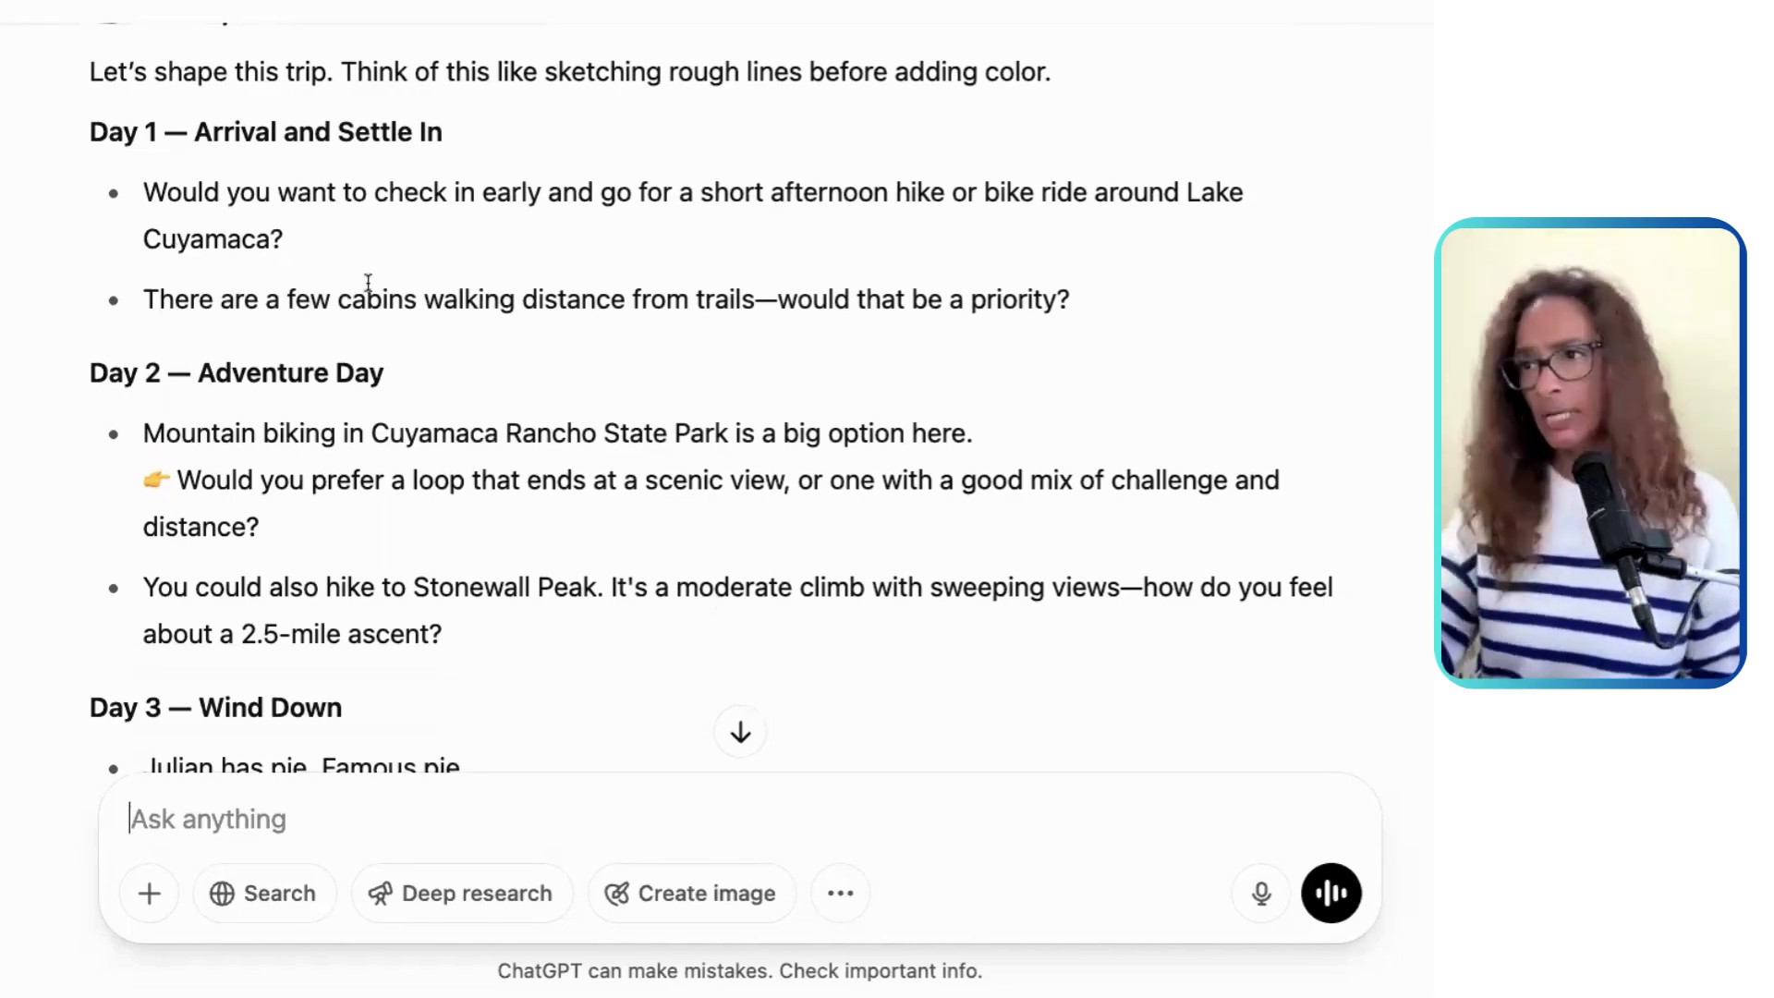
scroll(413, 502, "down", 2)
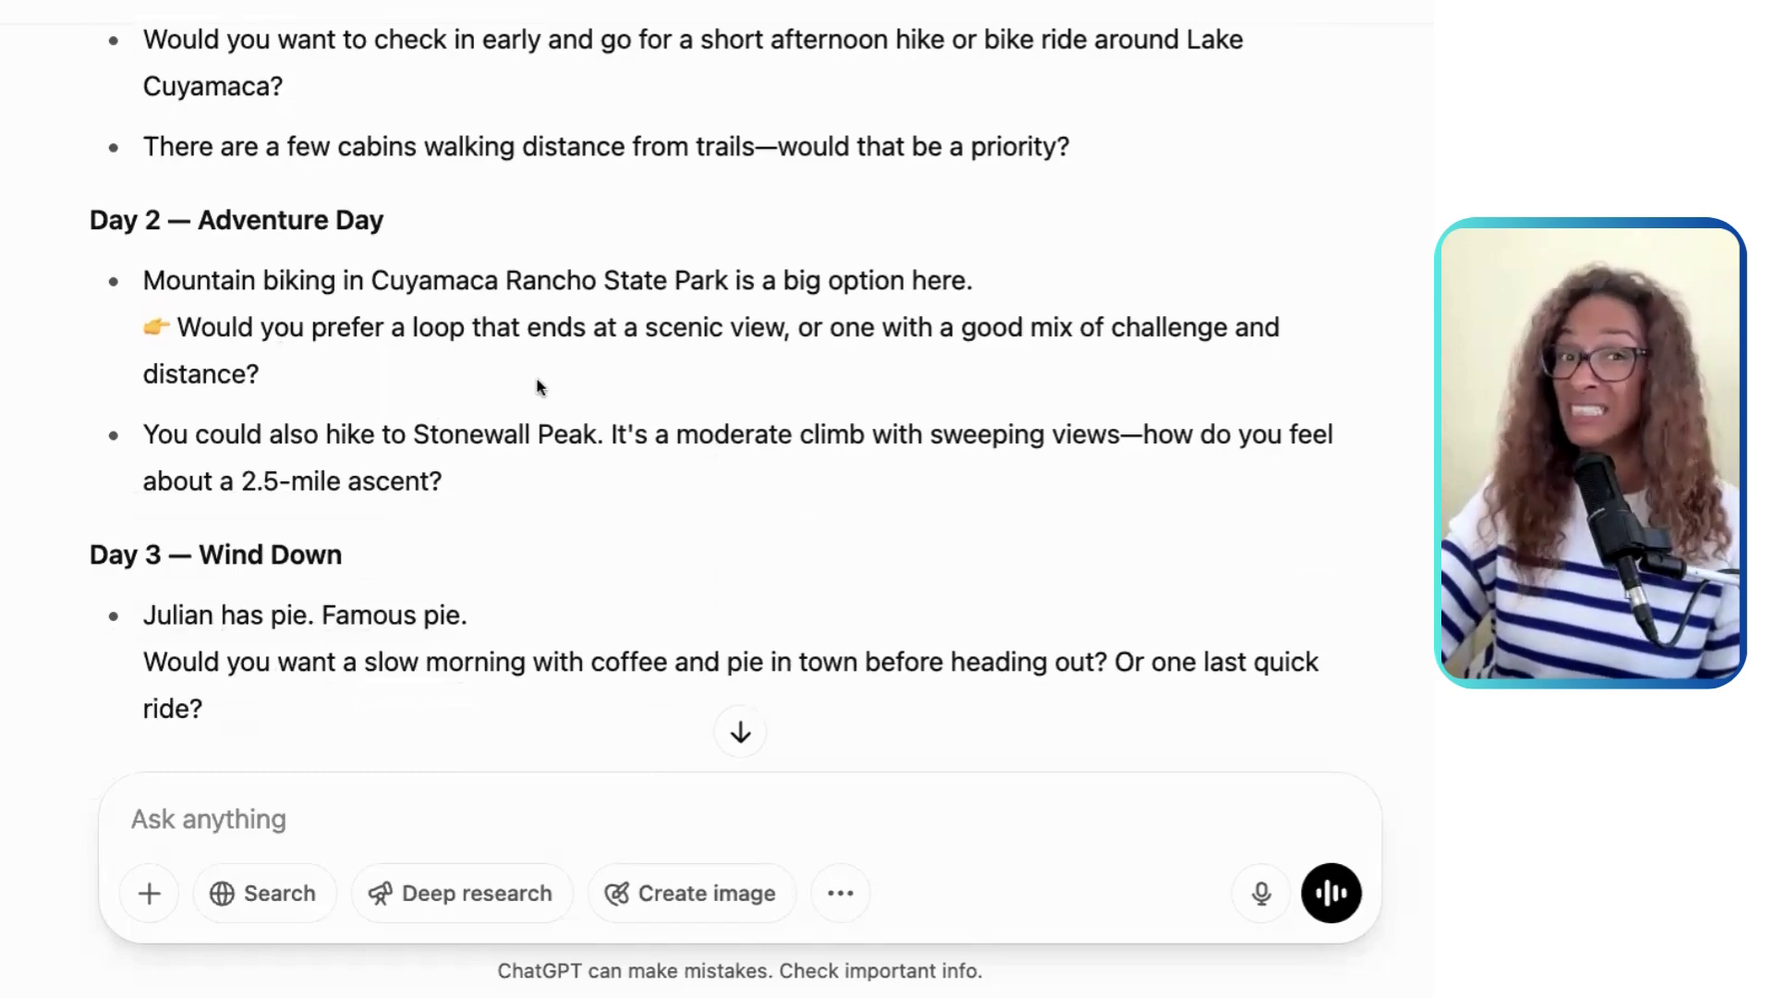
scroll(521, 515, "down", 5)
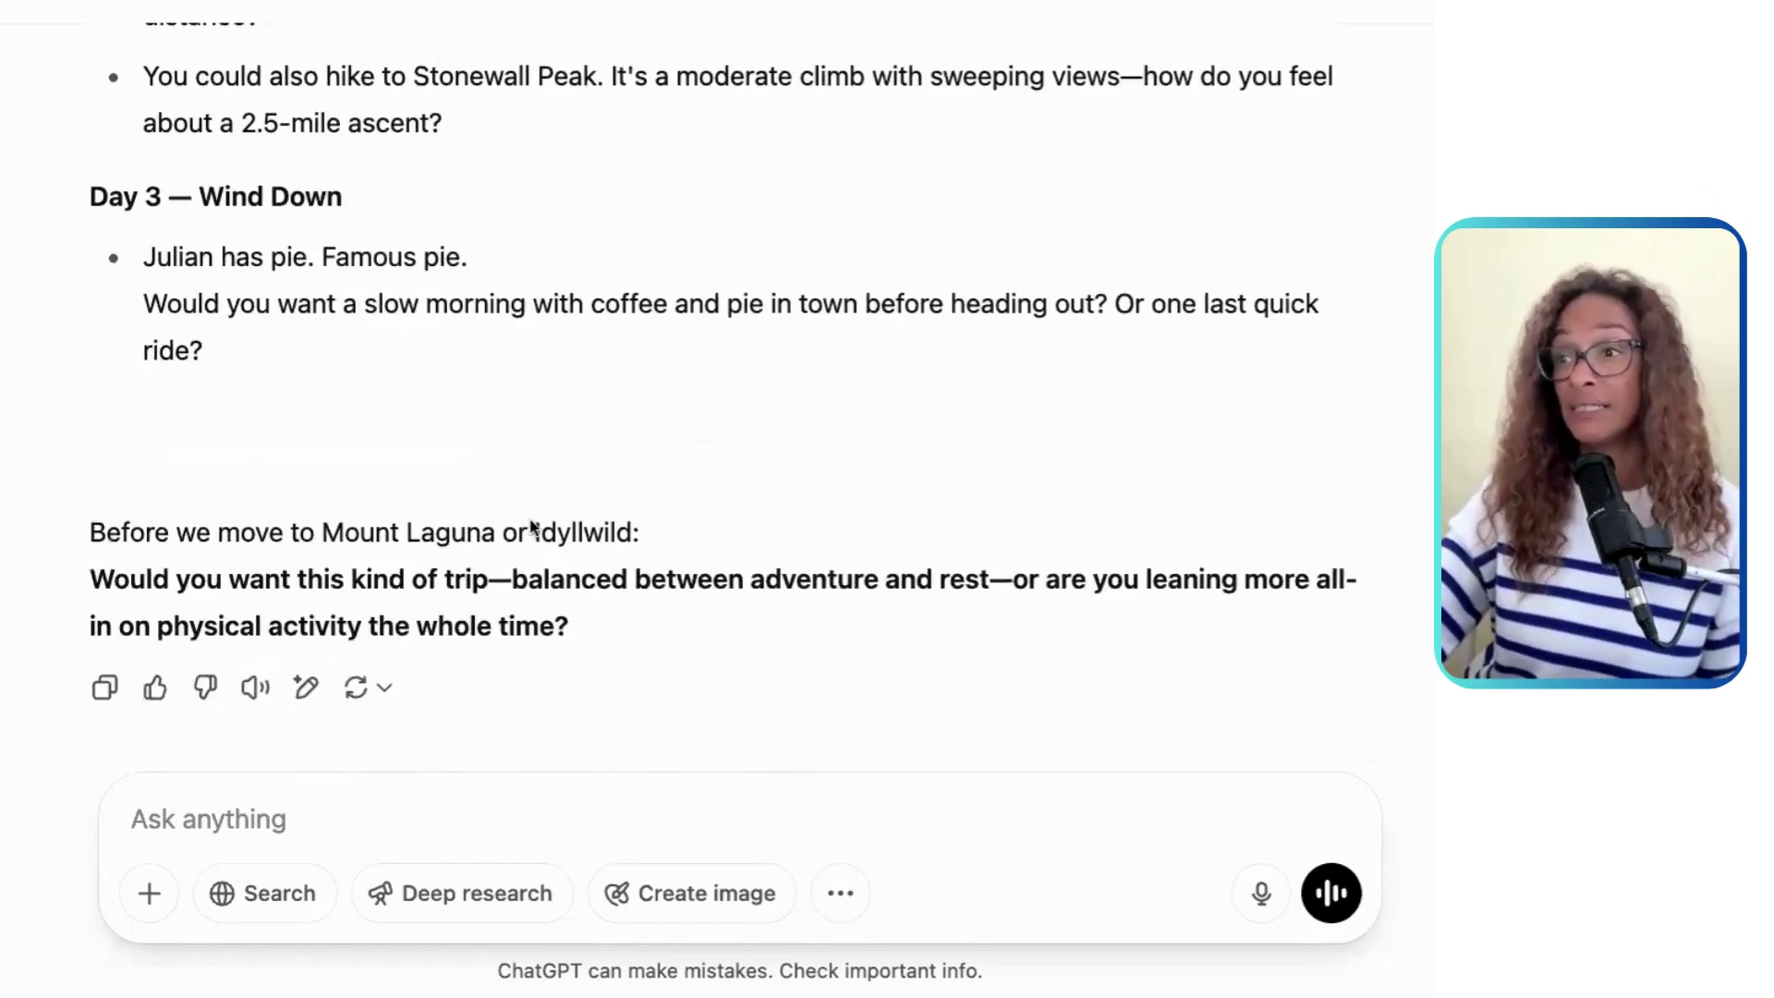
scroll(532, 526, "up", 10)
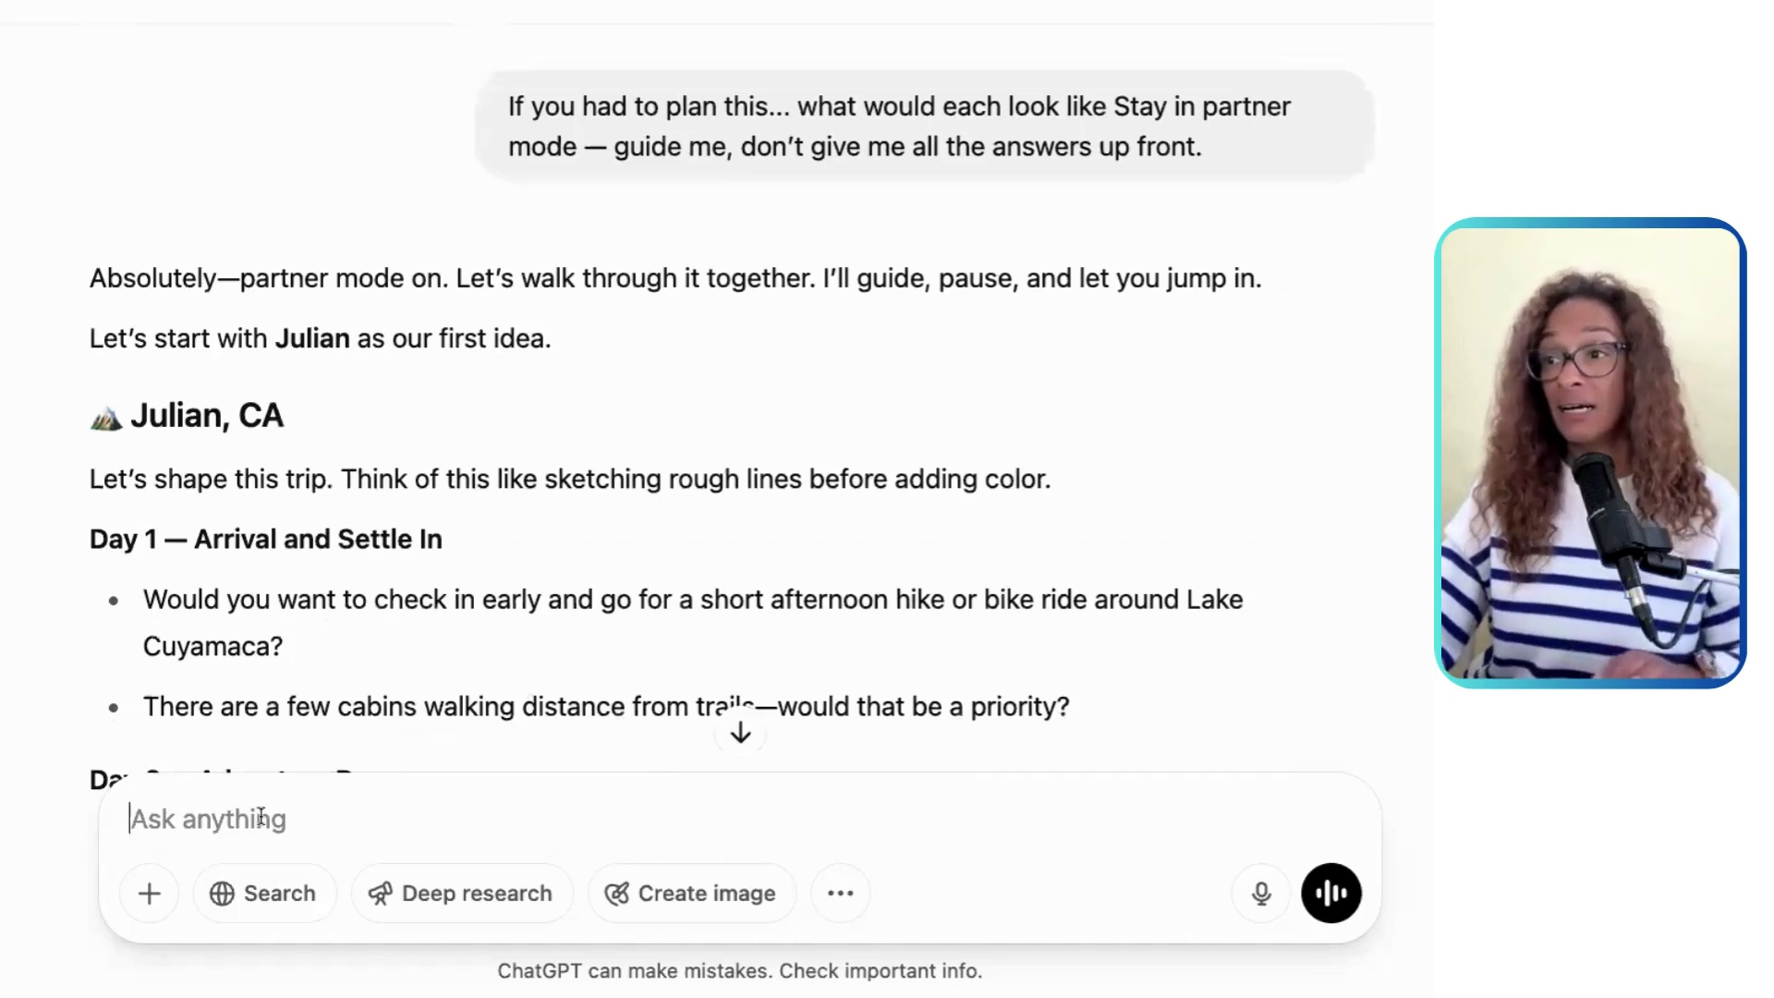
type("Let's ")
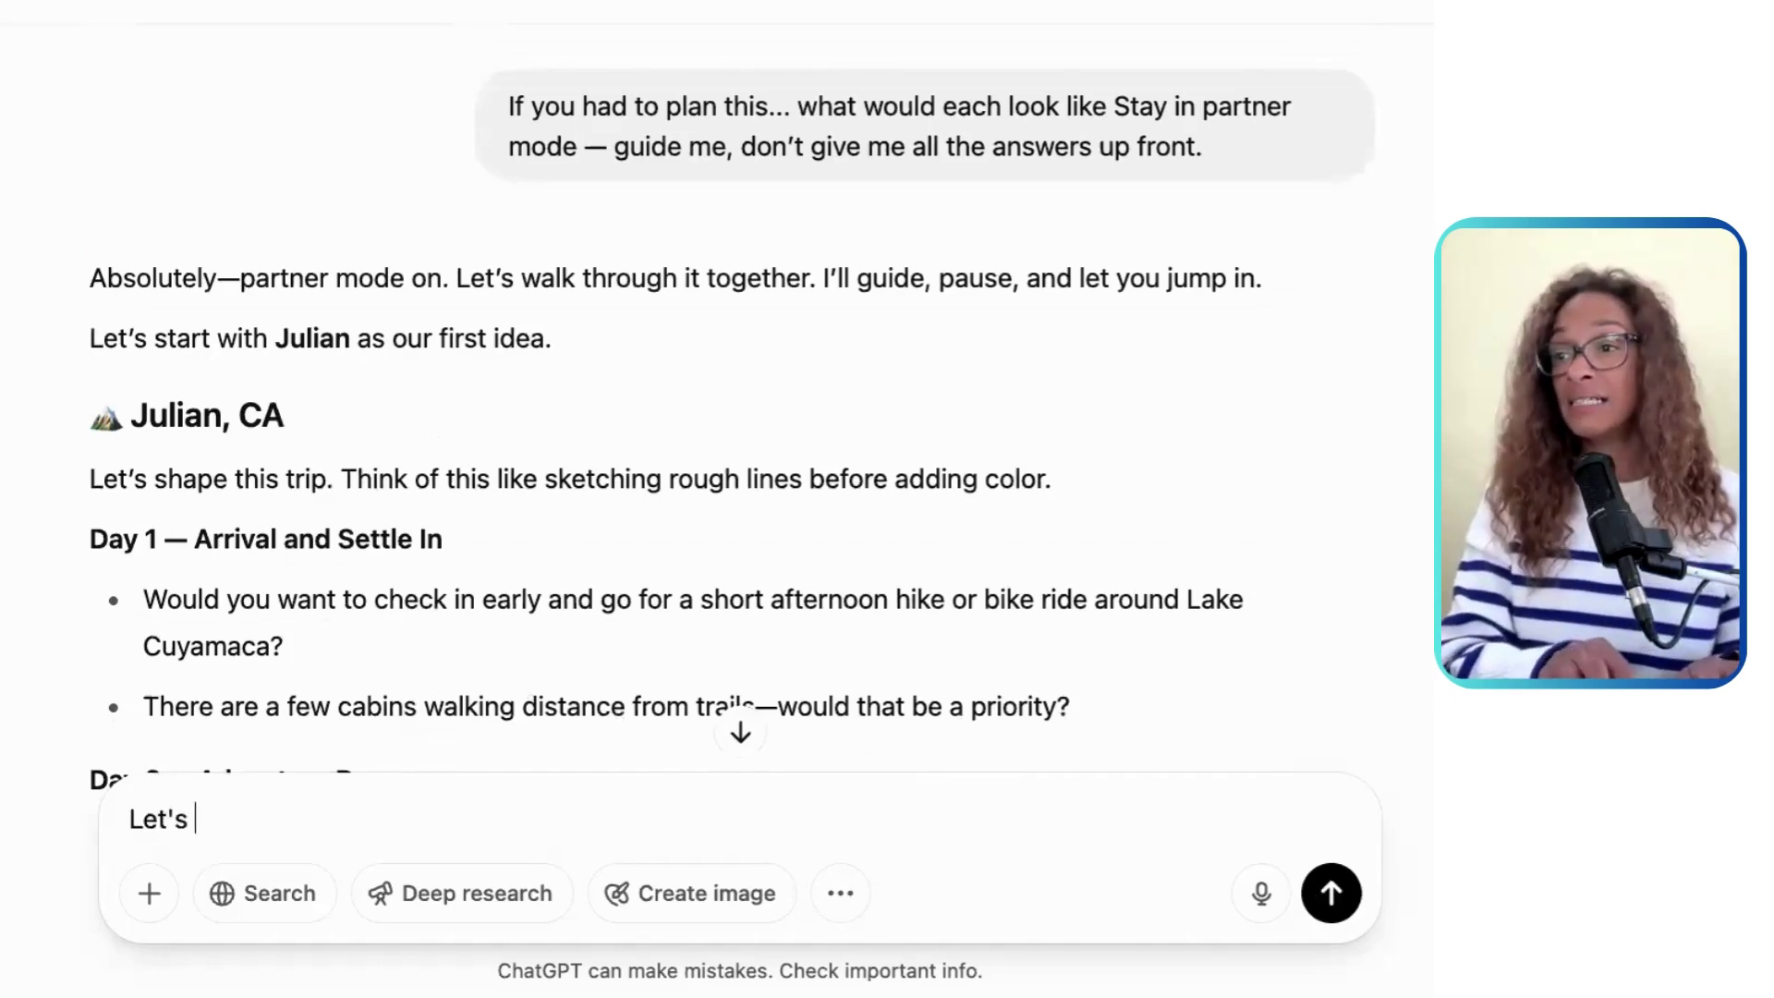
type("leave those questions")
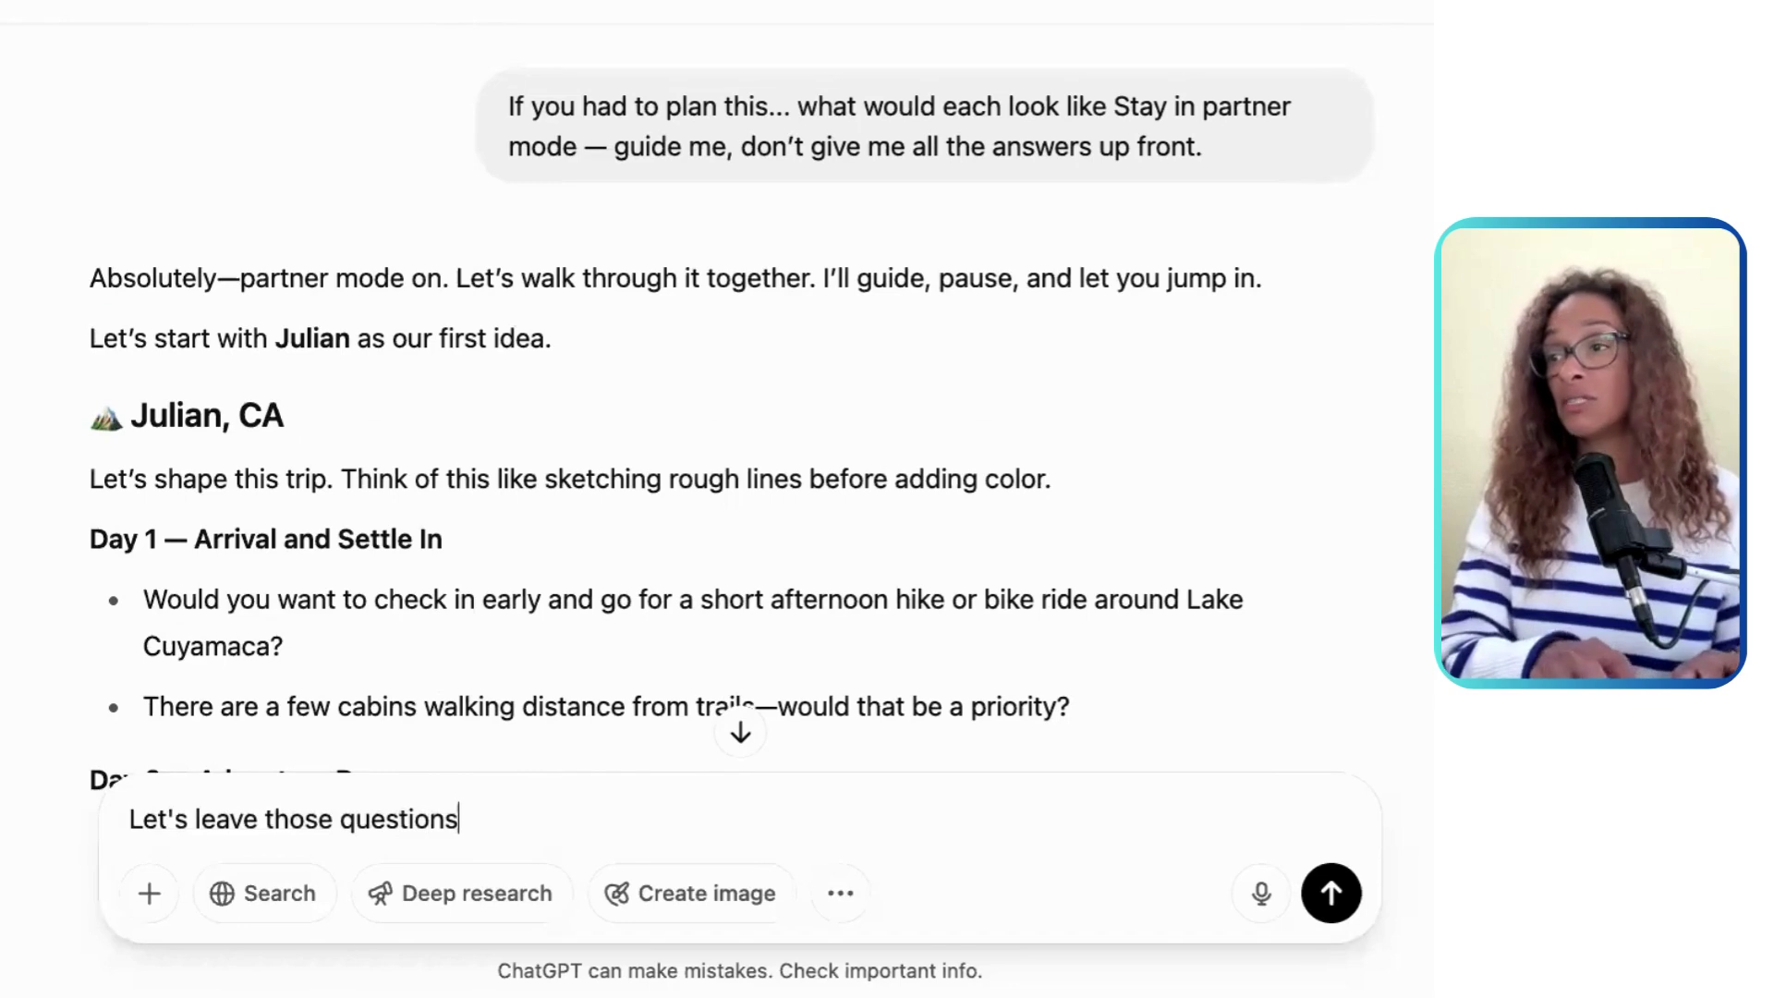
type(" for a moment.  Do t")
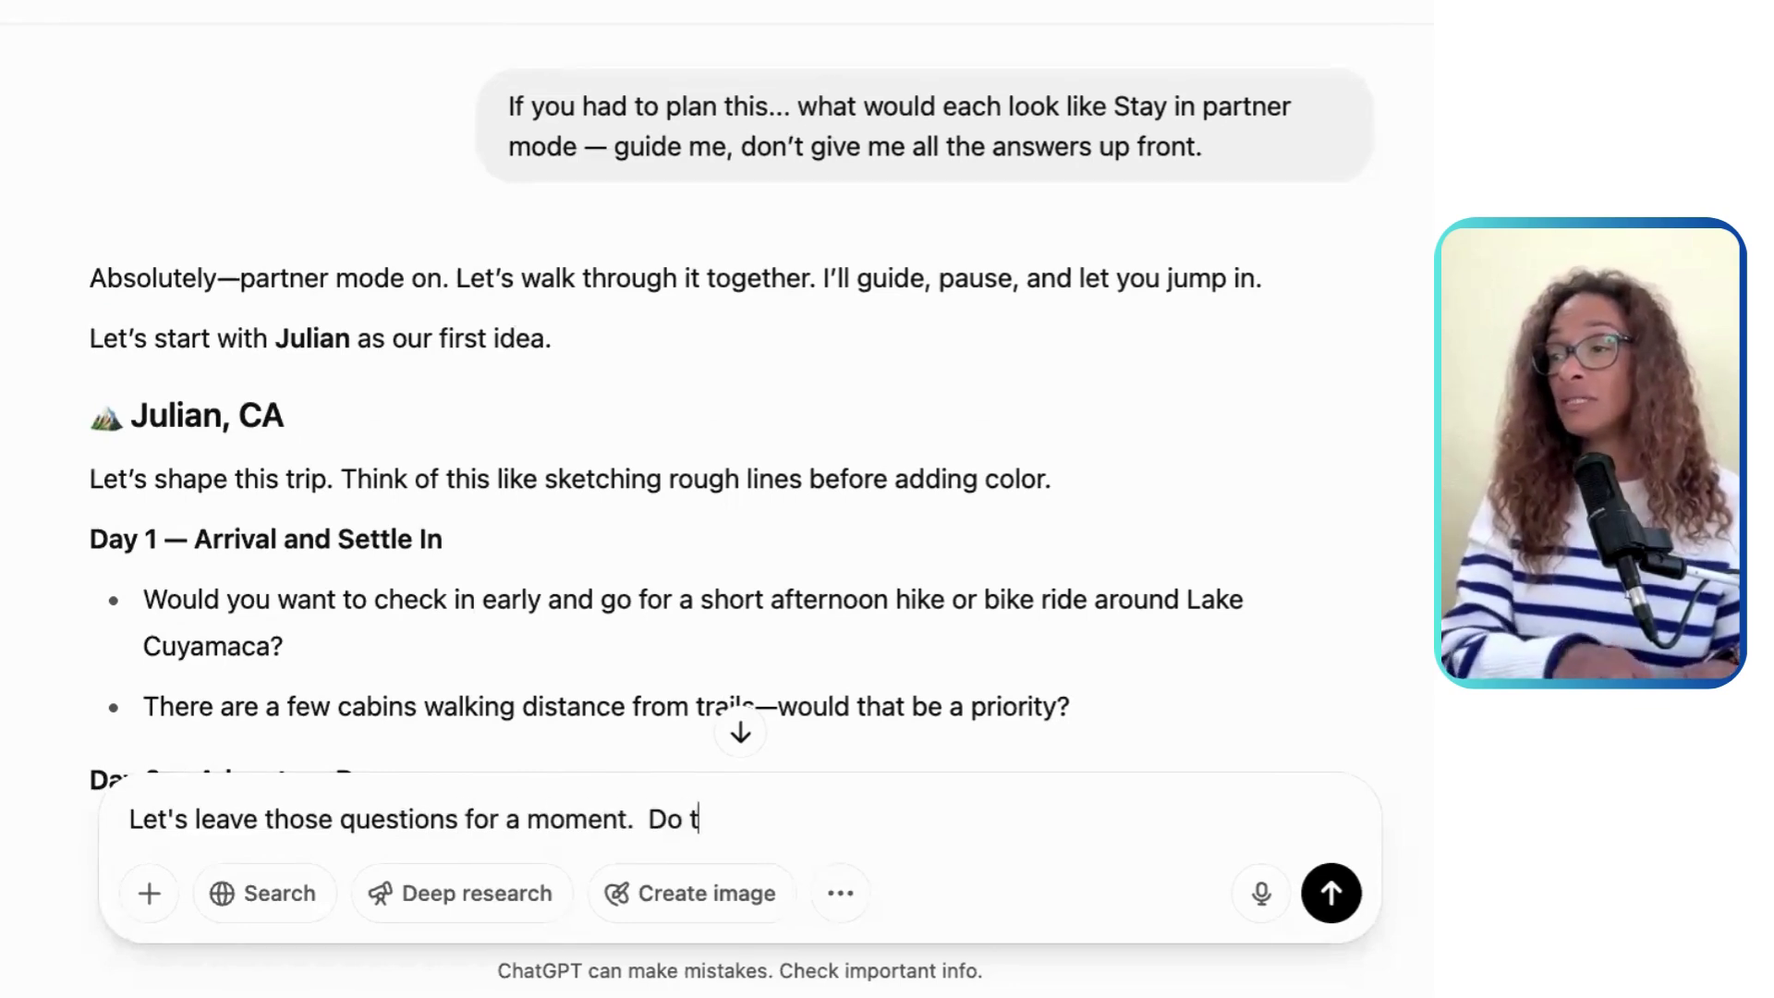
type("he same with each of the ")
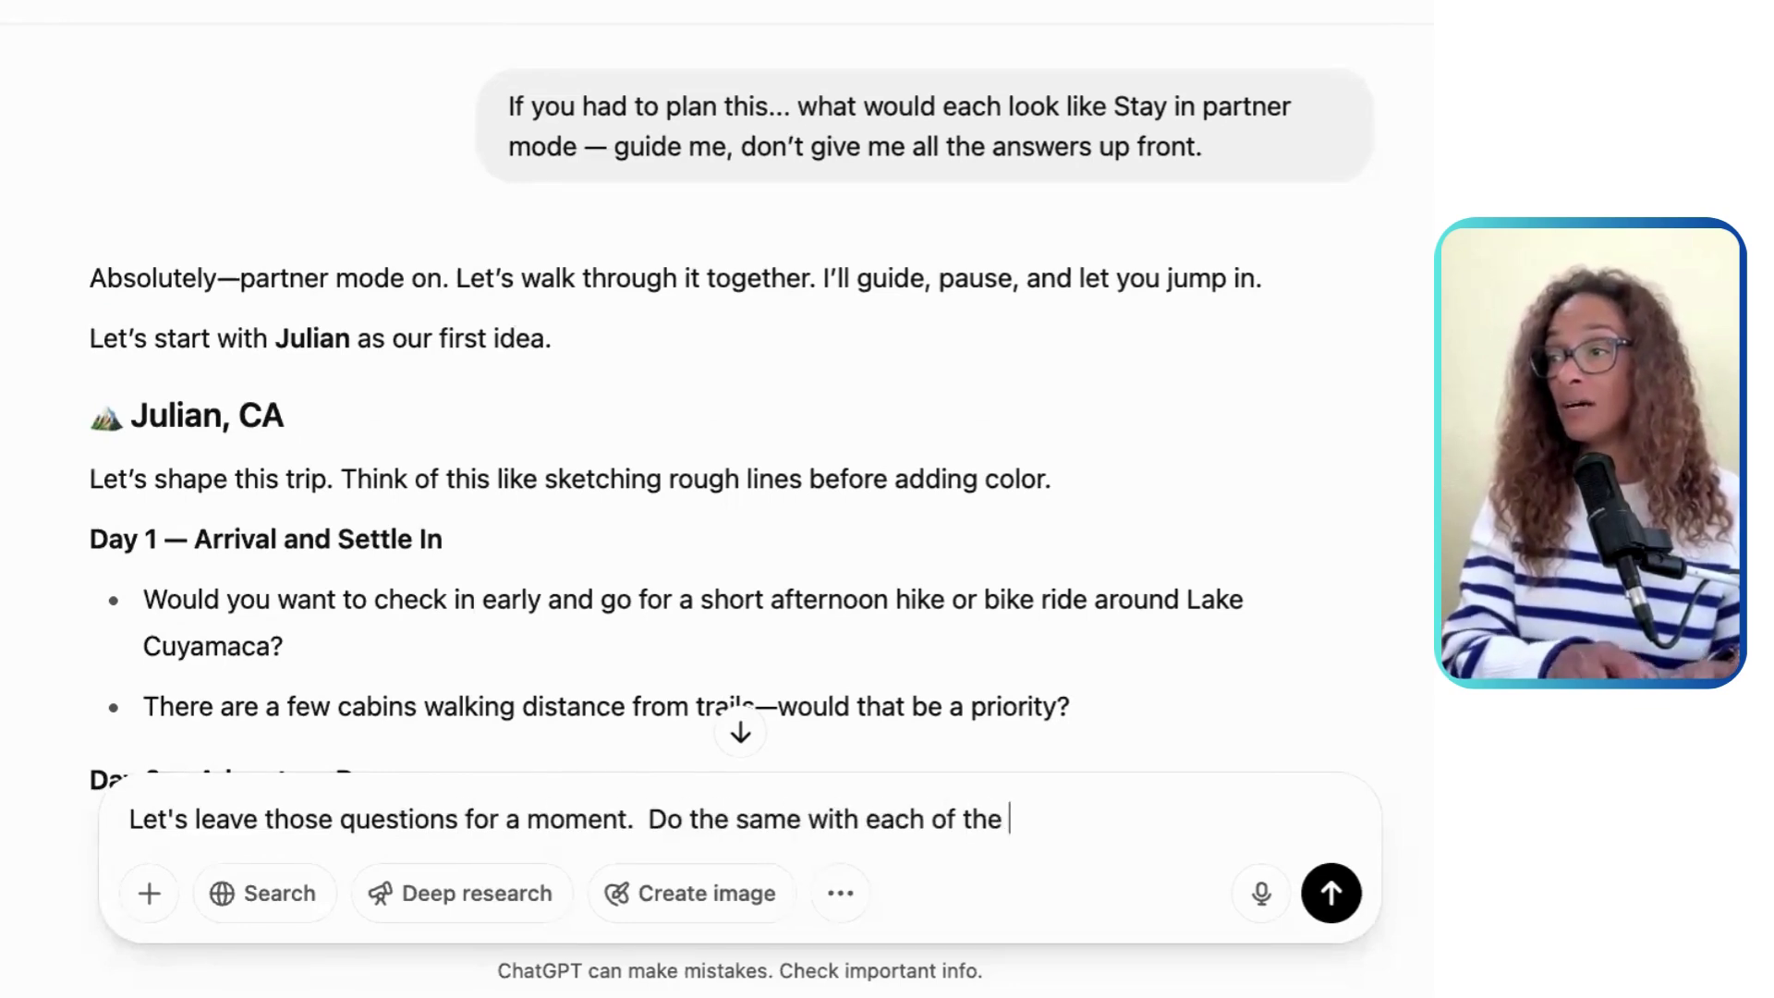
type("other two.")
key("super+a")
key("BackSpace")
Step: Send "Let's leave those questions for a moment. Do the same with each of the other two."
type("Le")
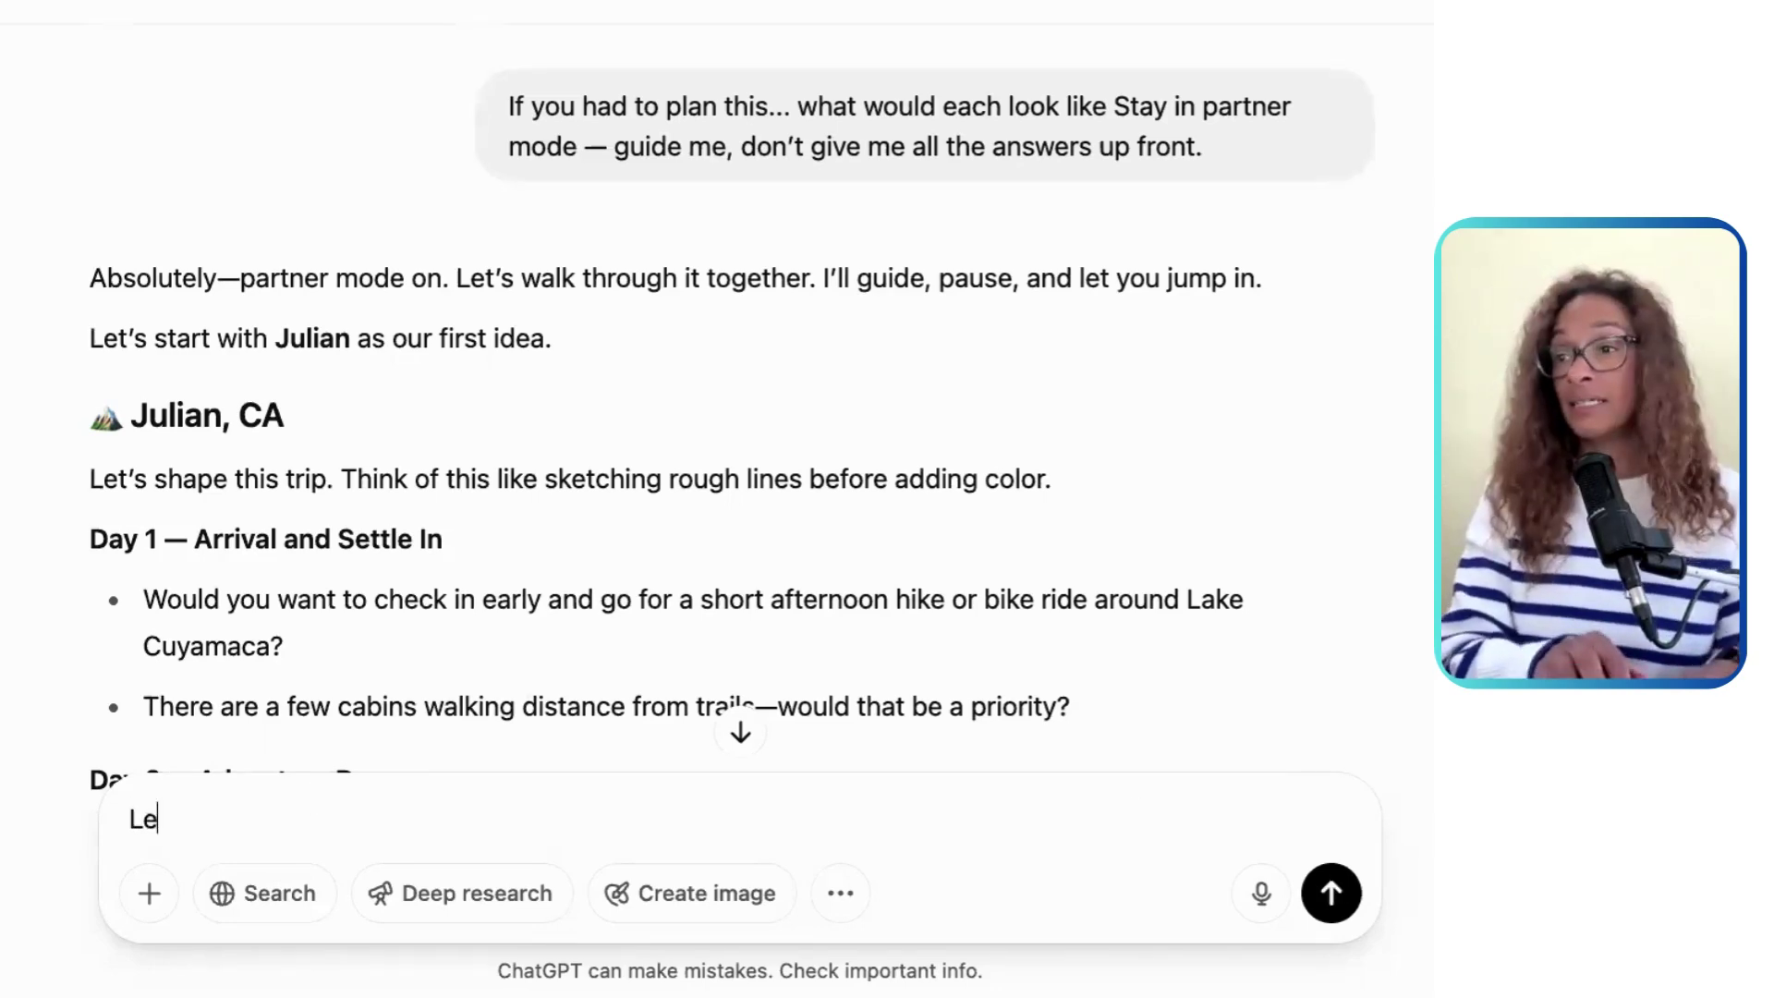
type("t's leave those qu")
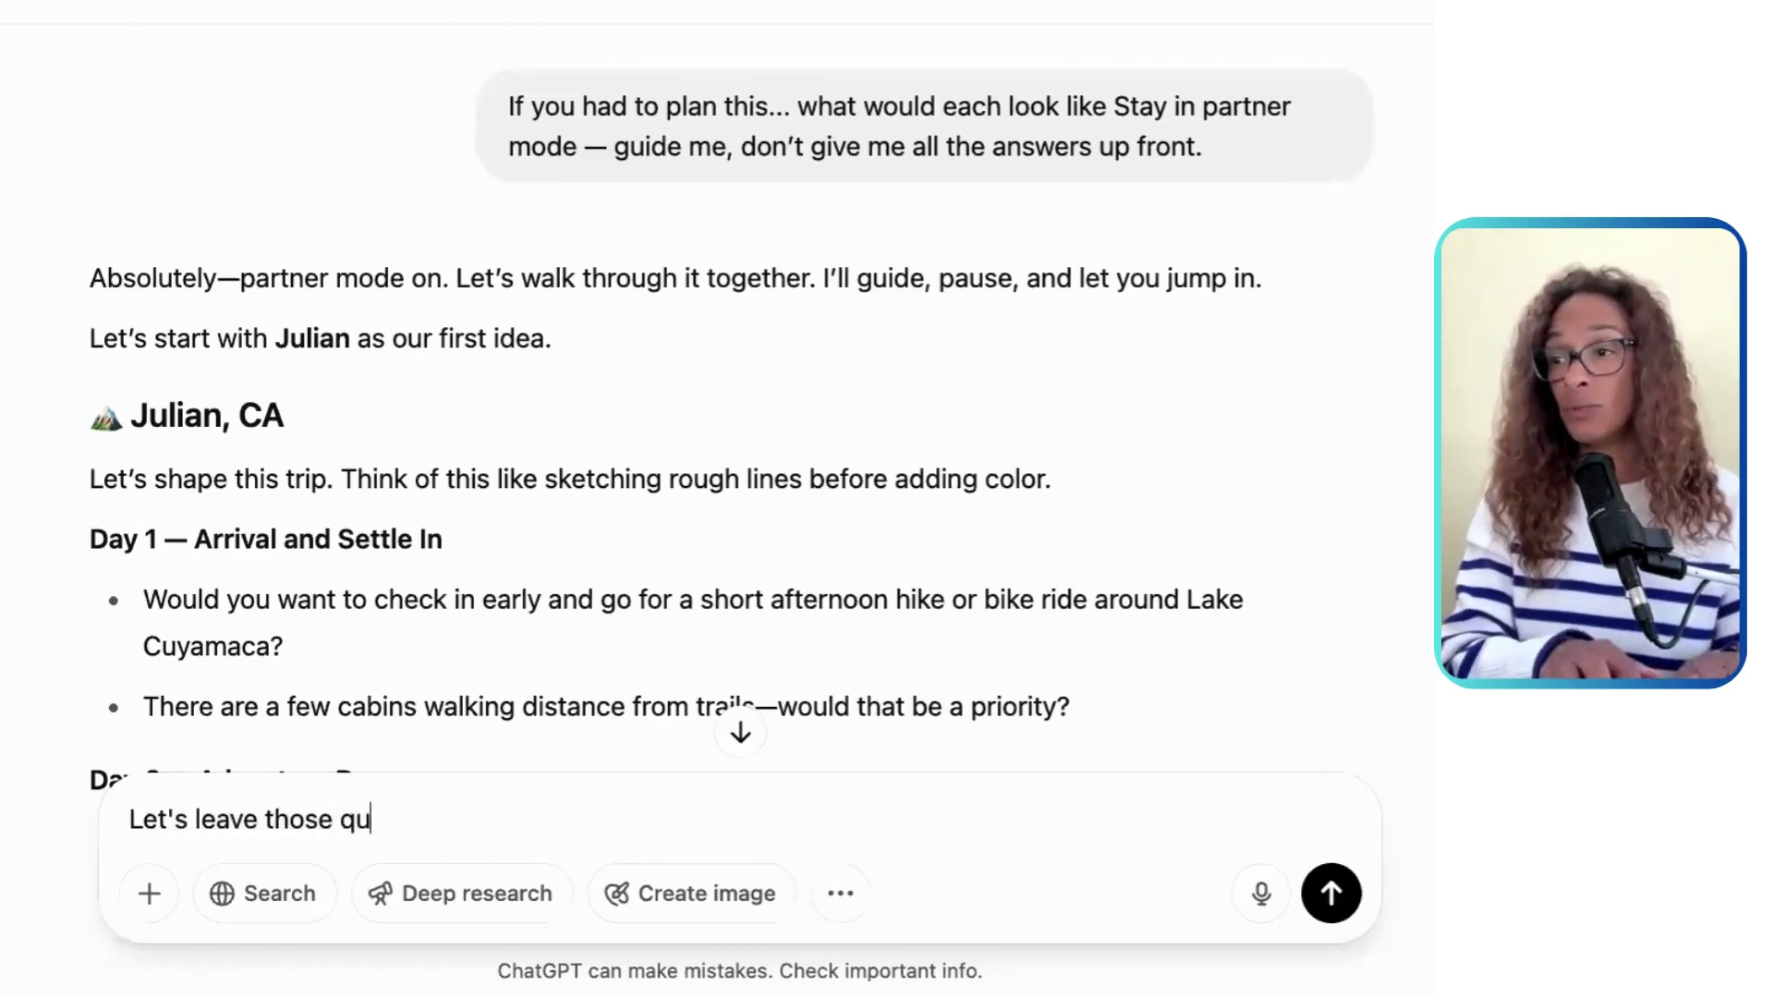
type("estions for a moment.  Do the same with each of the other two.")
key("Return")
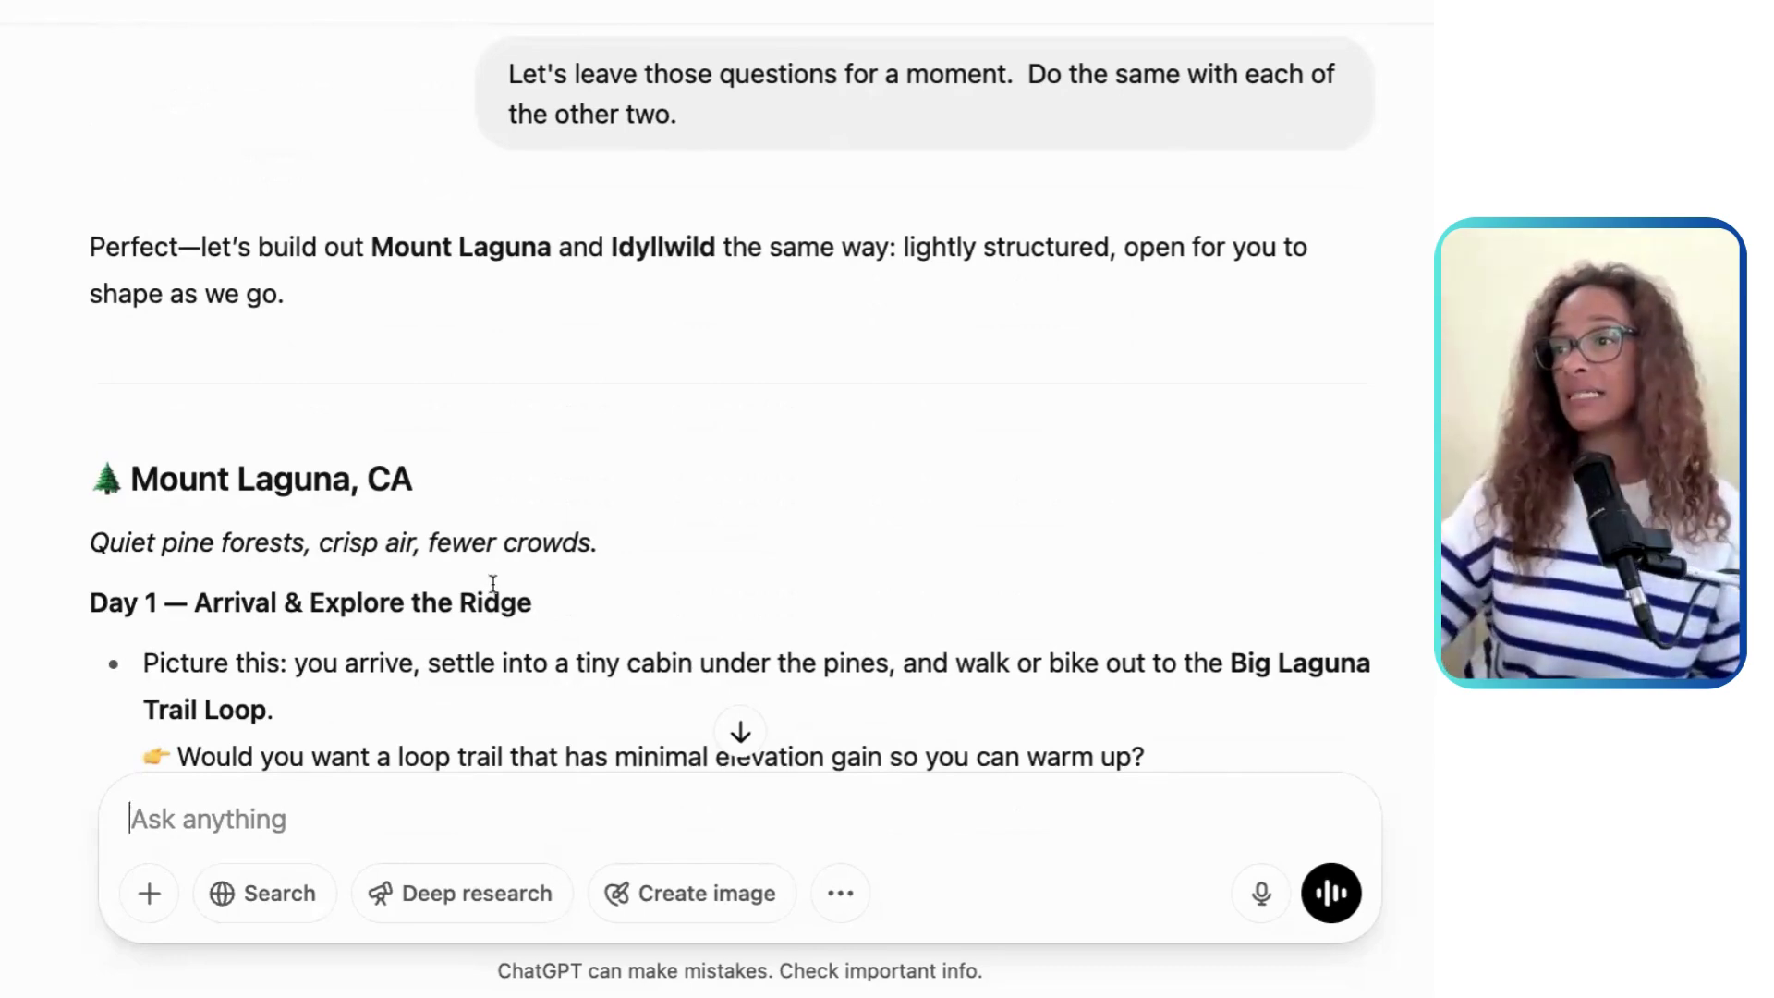
Step: Read the Mount Laguna three-day plan and the questions it asks for each day
scroll(398, 551, "down", 4)
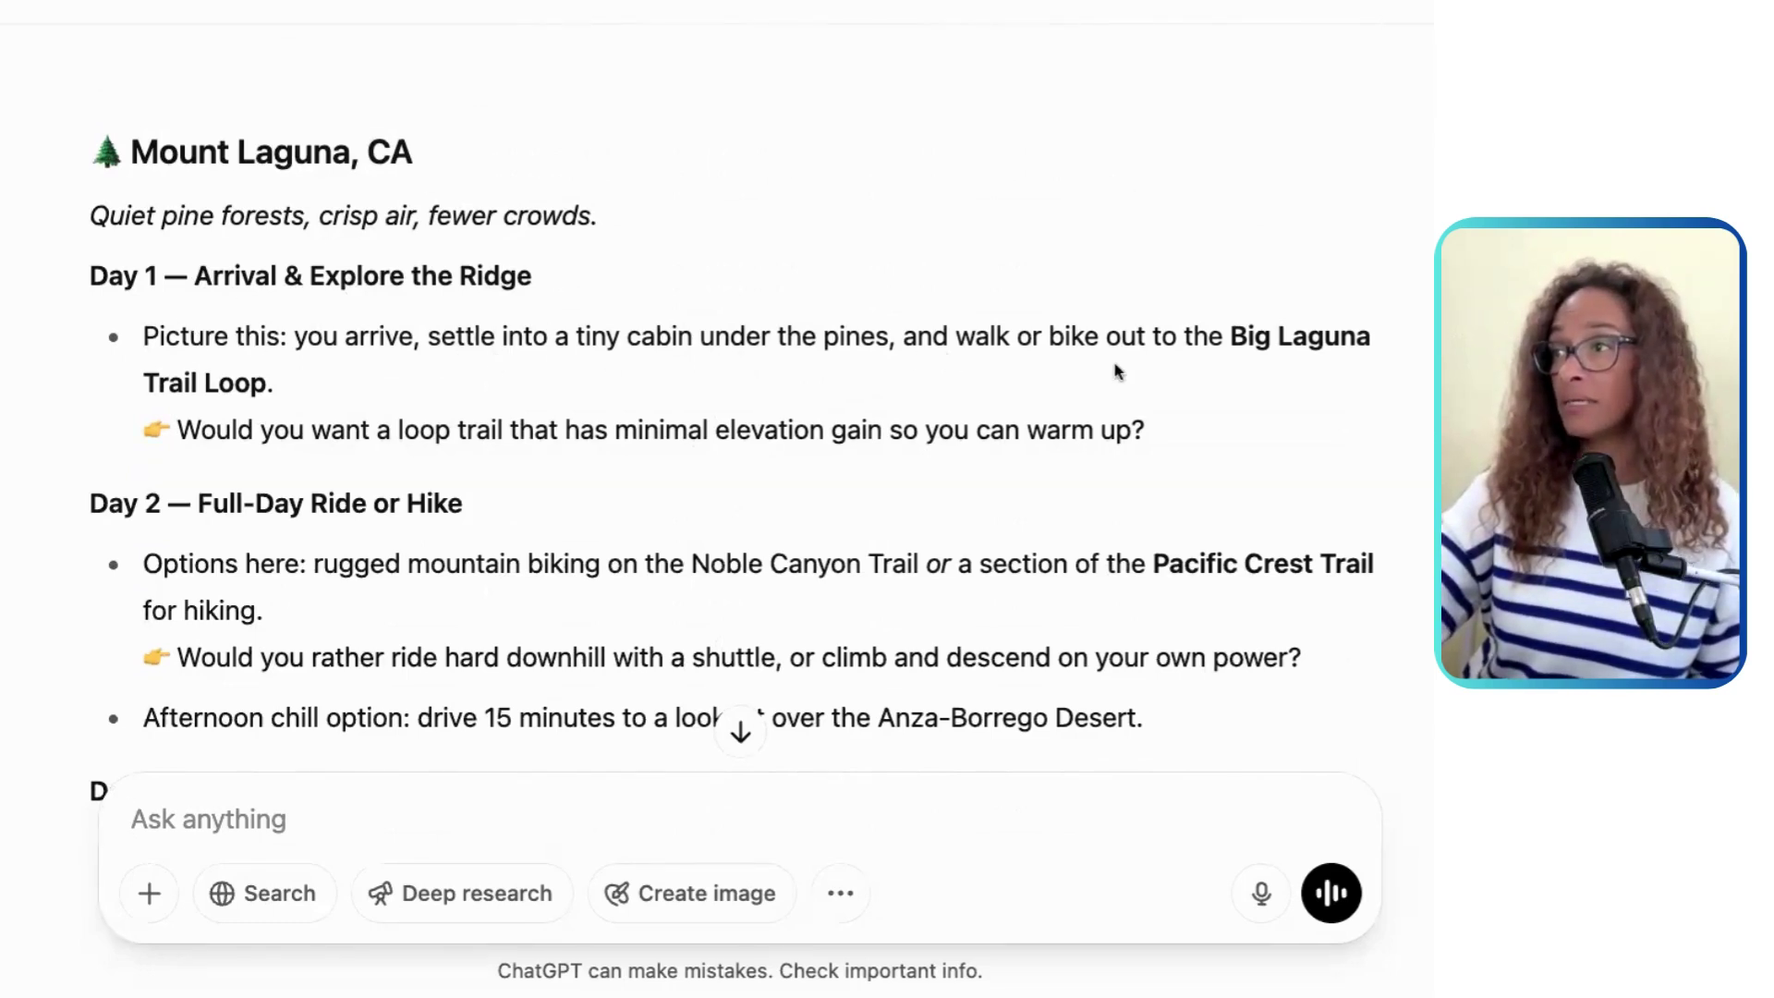
scroll(1035, 566, "down", 5)
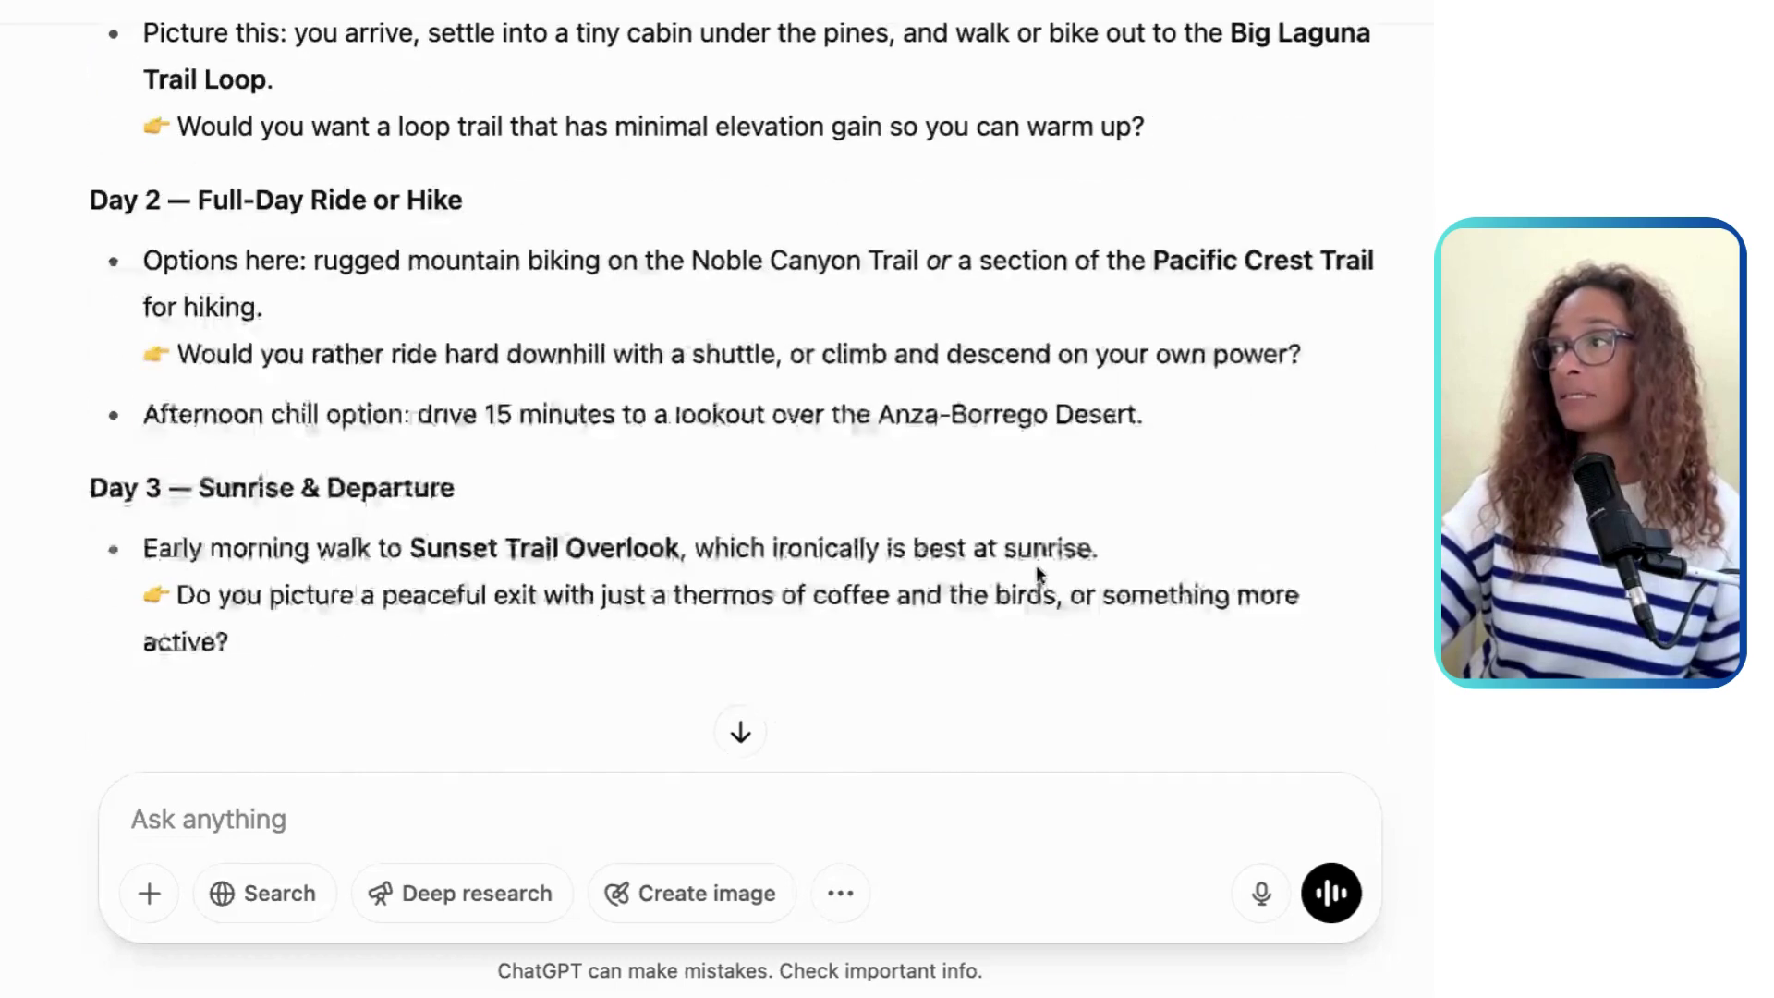
scroll(1037, 581, "up", 7)
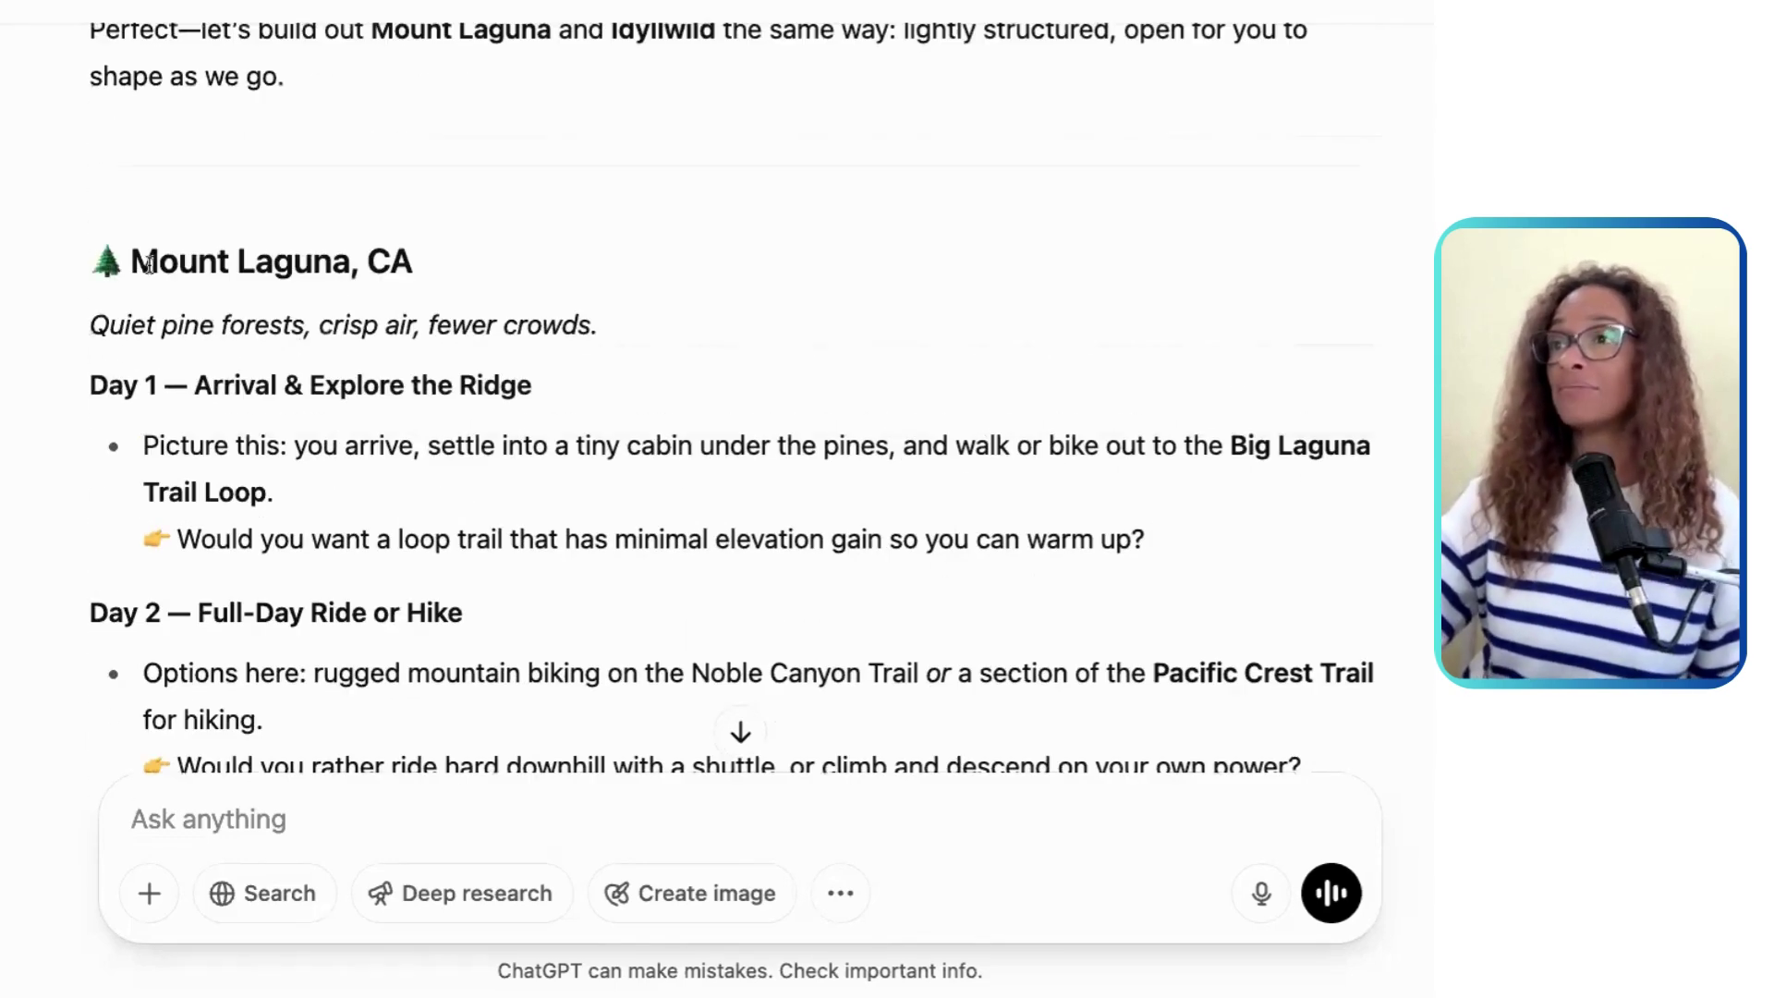
triple_click(305, 268)
scroll(647, 541, "up", 3)
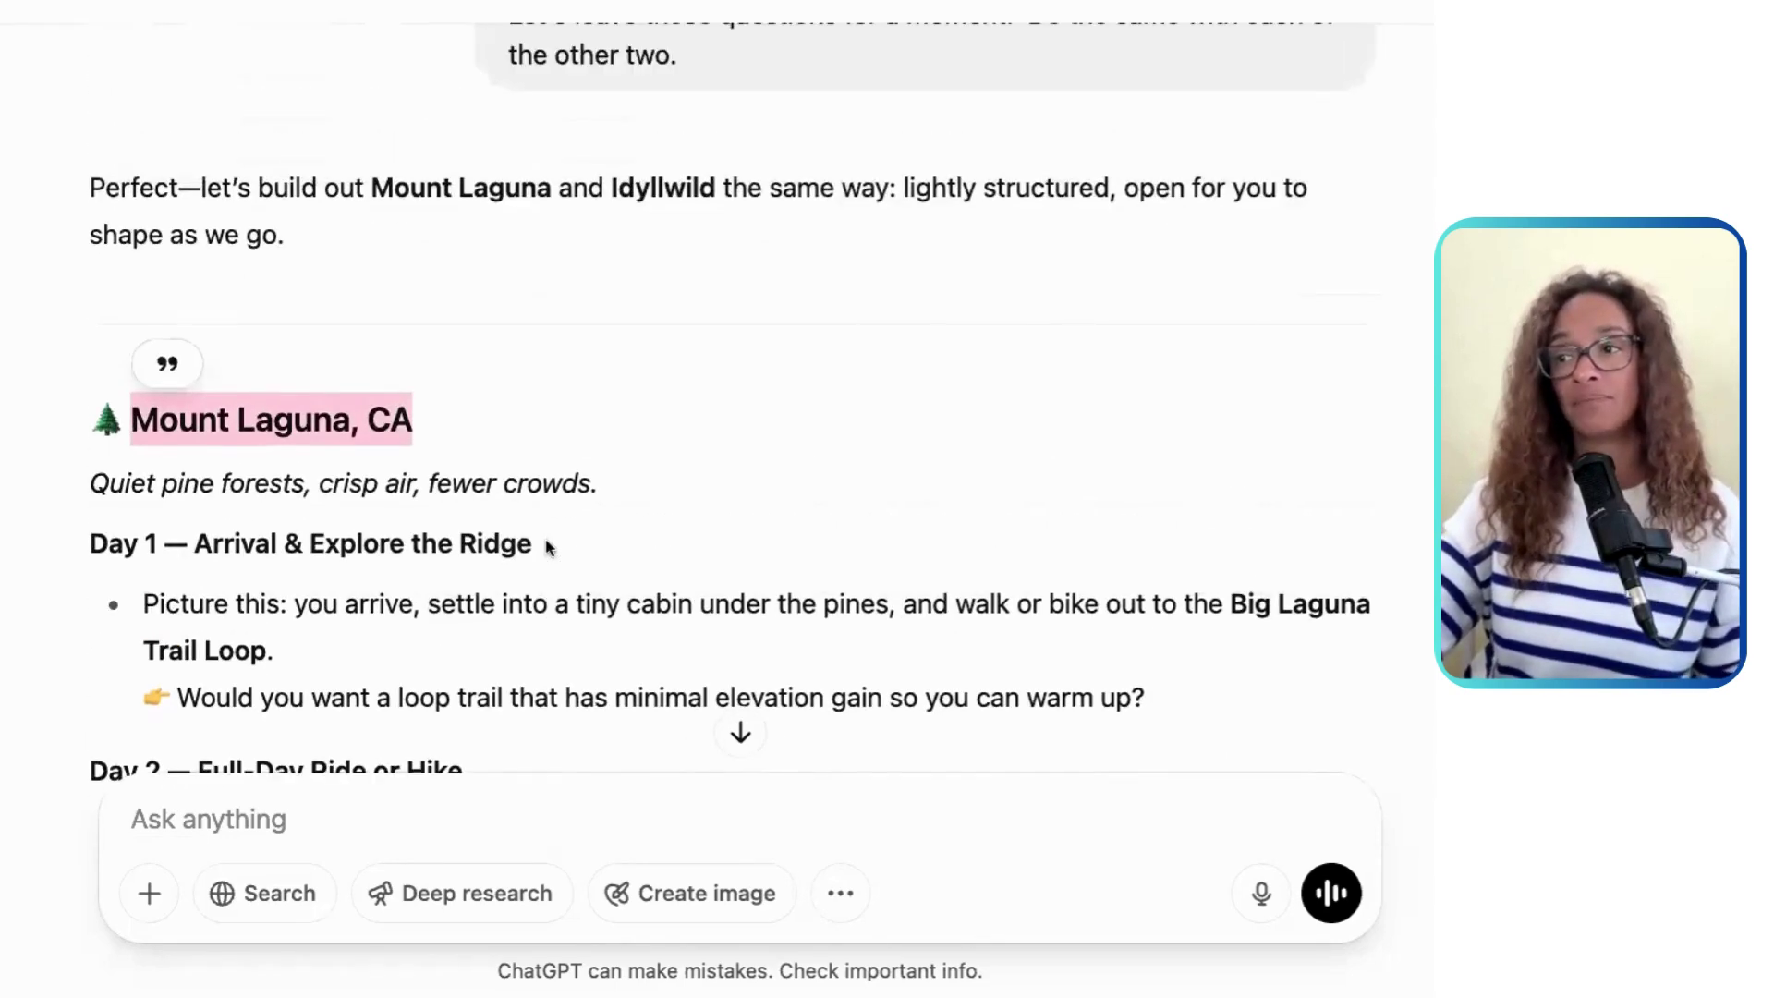
scroll(555, 647, "down", 8)
left_click(376, 820)
type("Migh")
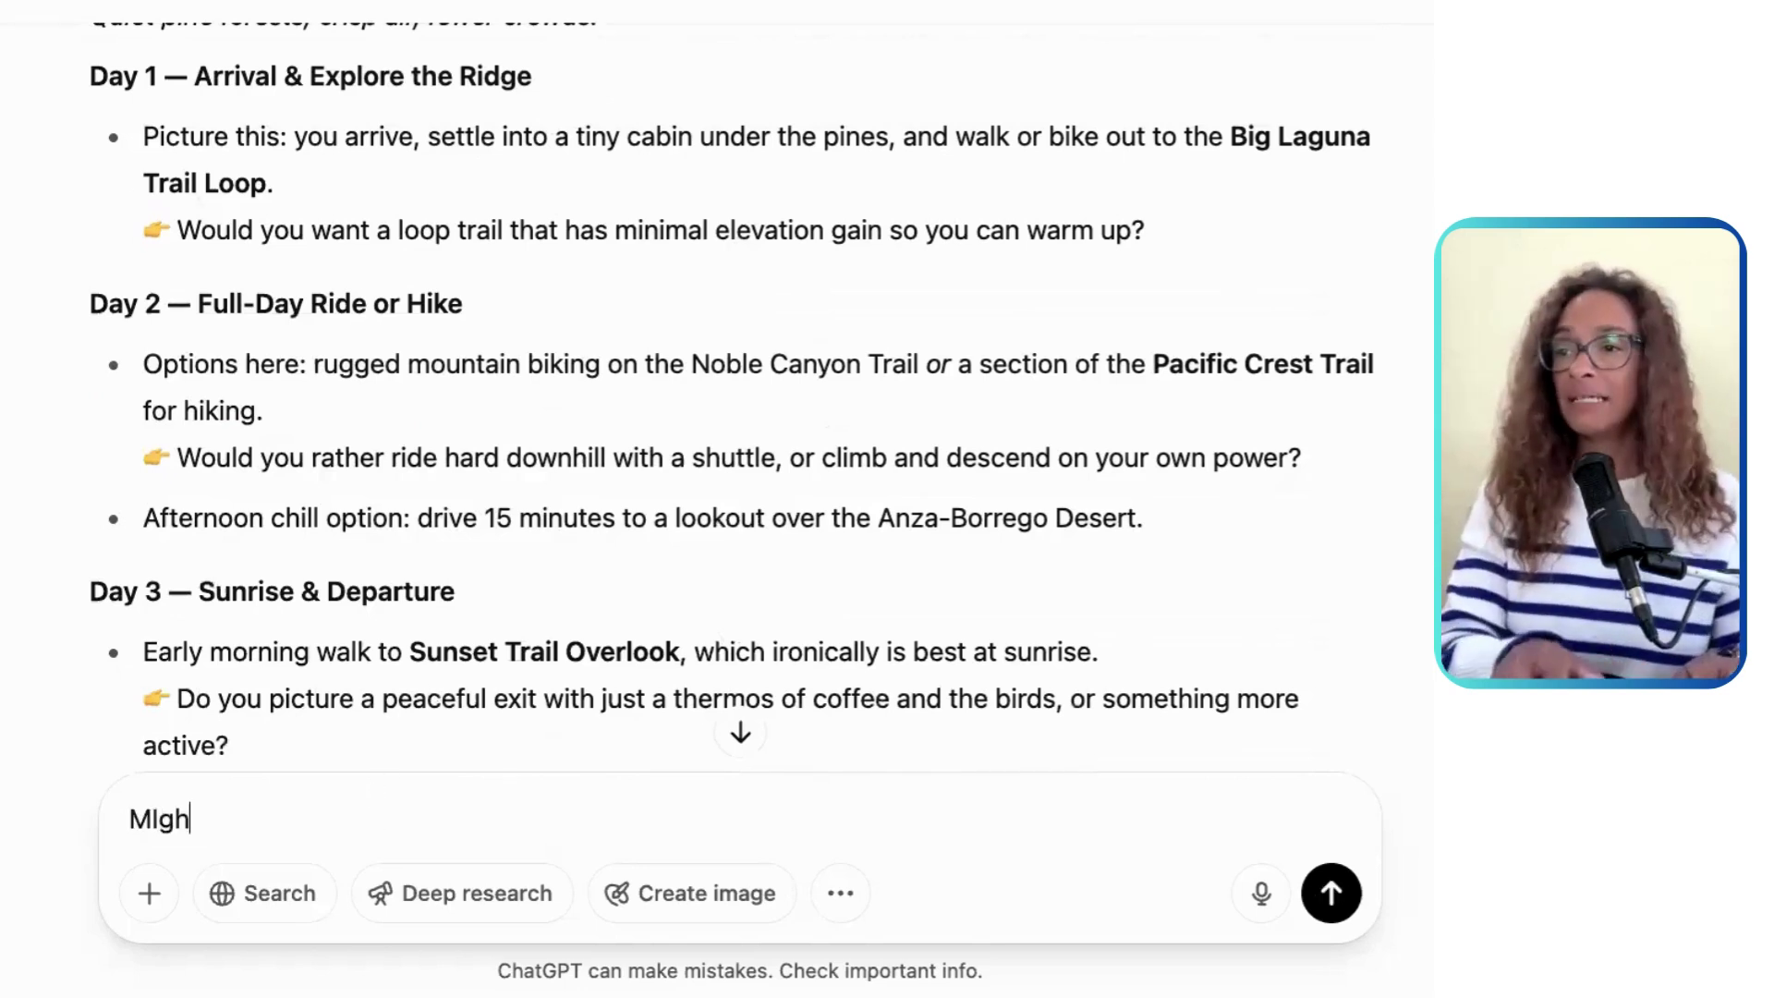
key("BackSpace")
key("BackSpace")
key("BackSpace")
type("ight take me about")
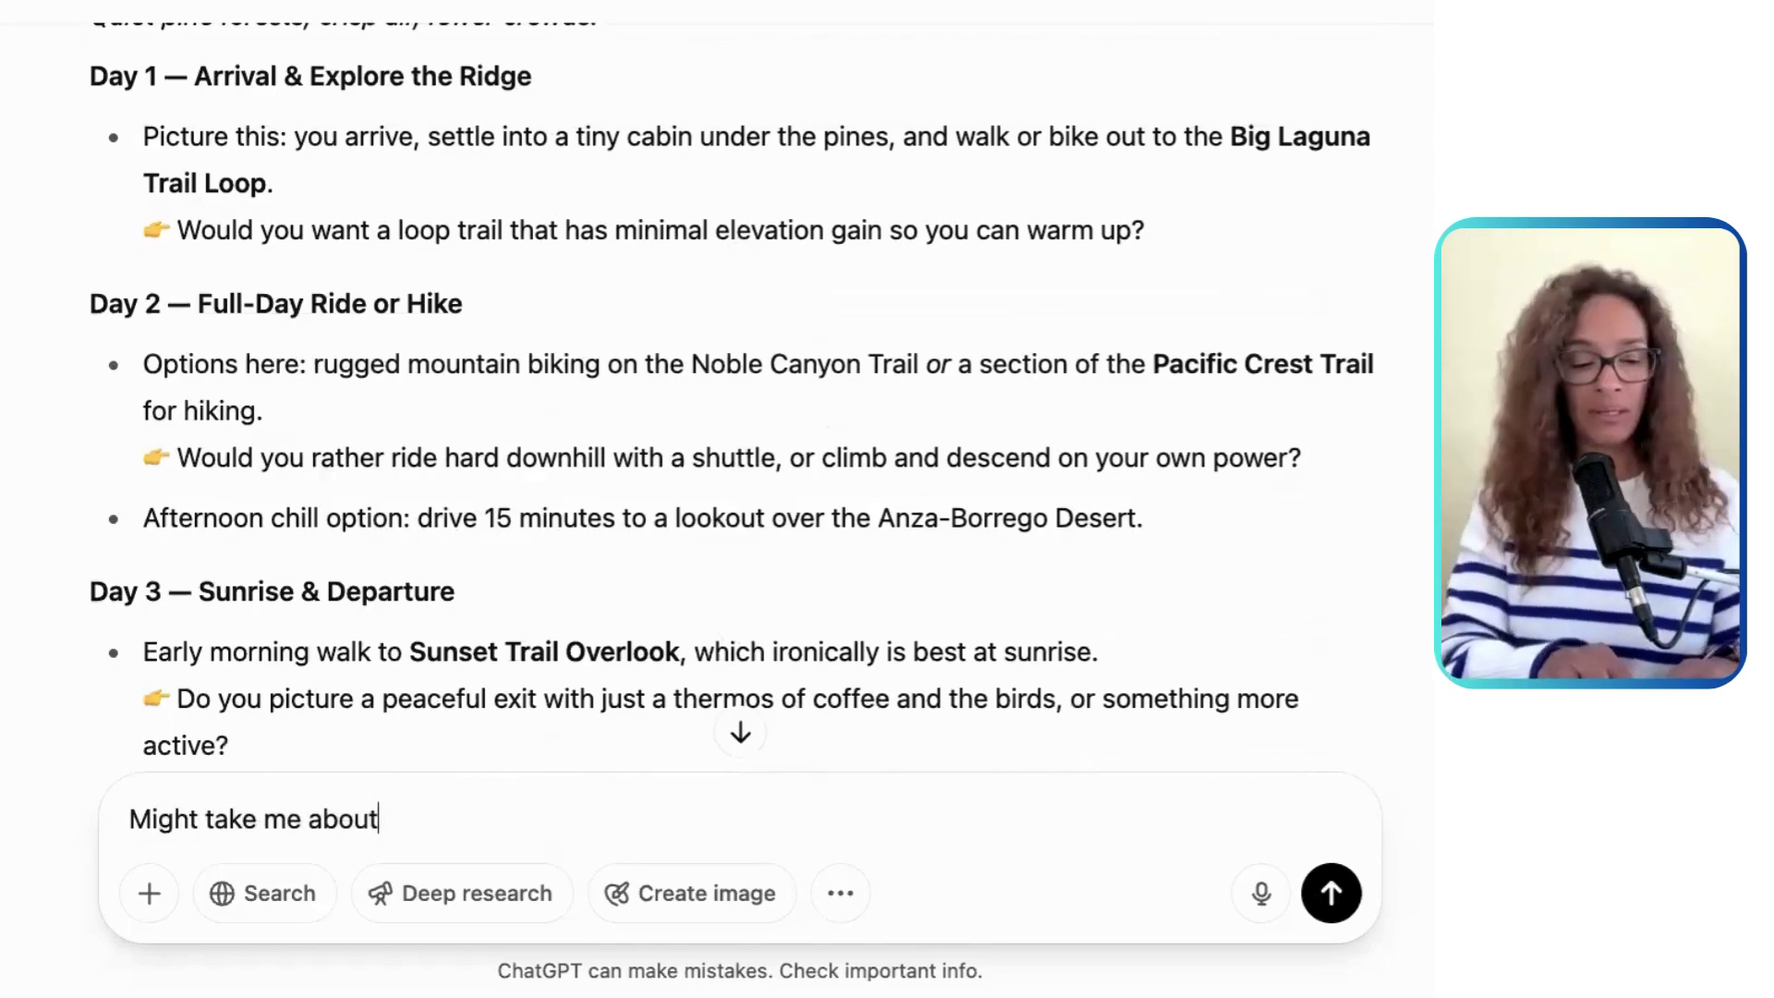
type(" 2 hours to get there")
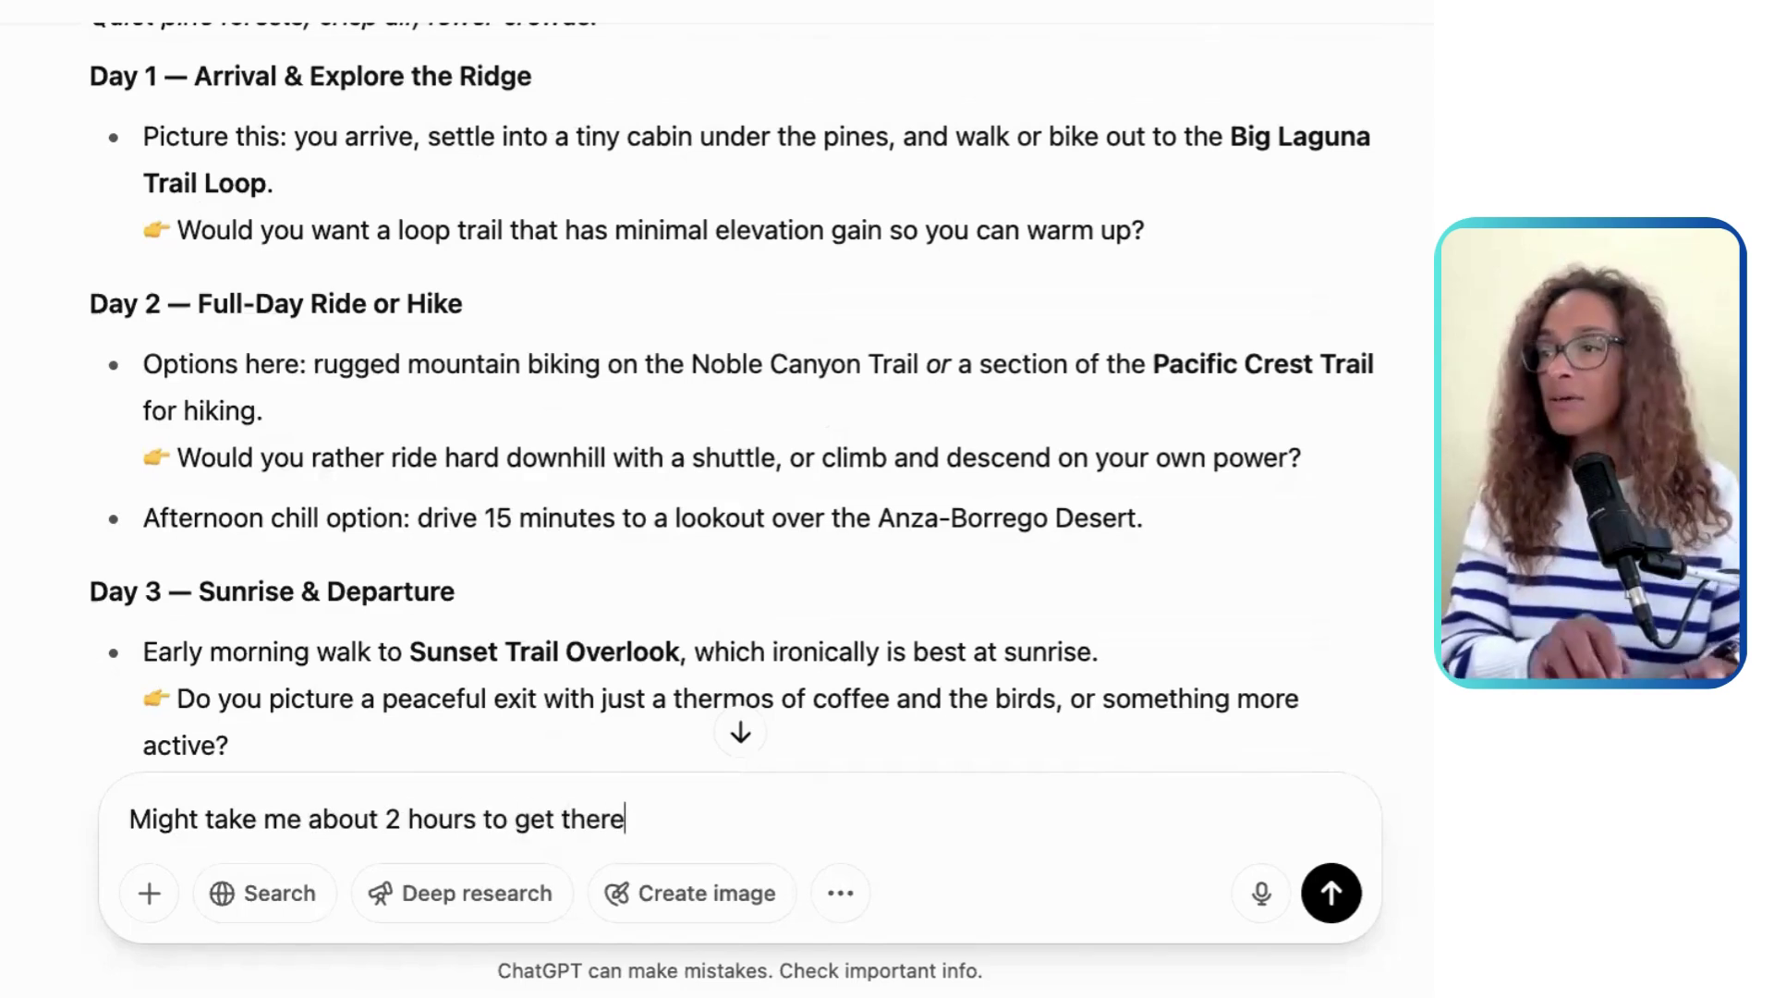
type(". W")
key("BackSpace")
type("I am an ")
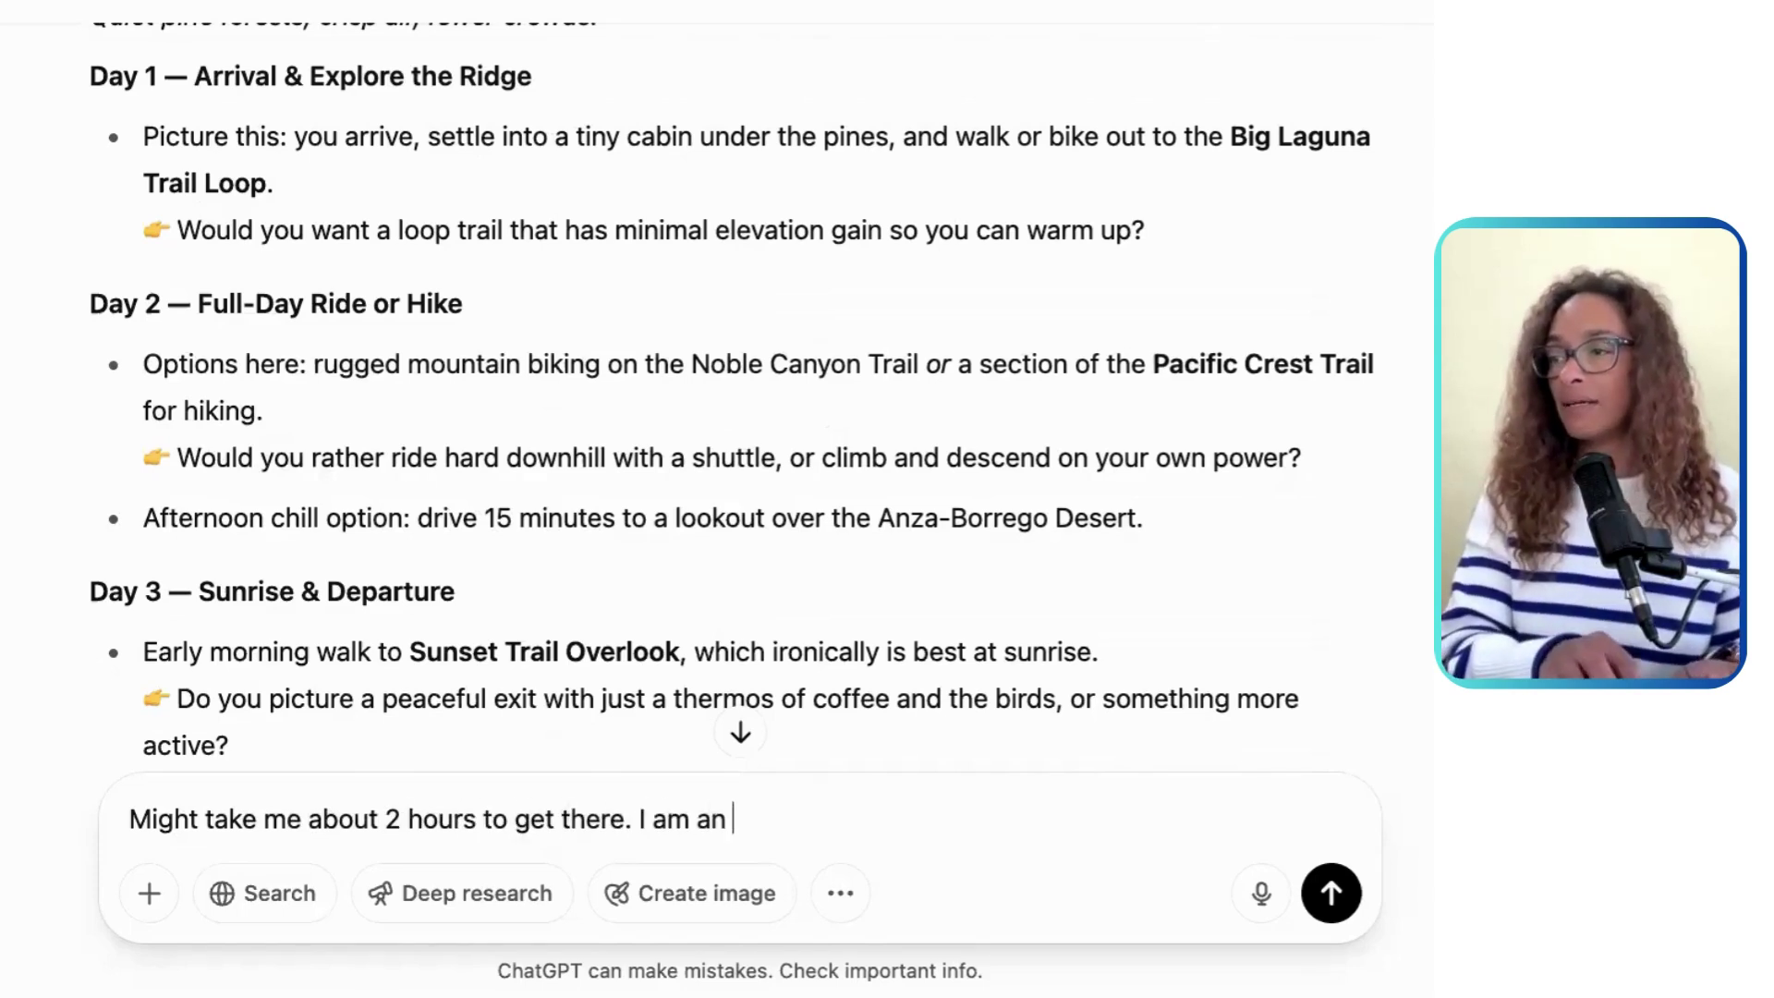
type("early riser.")
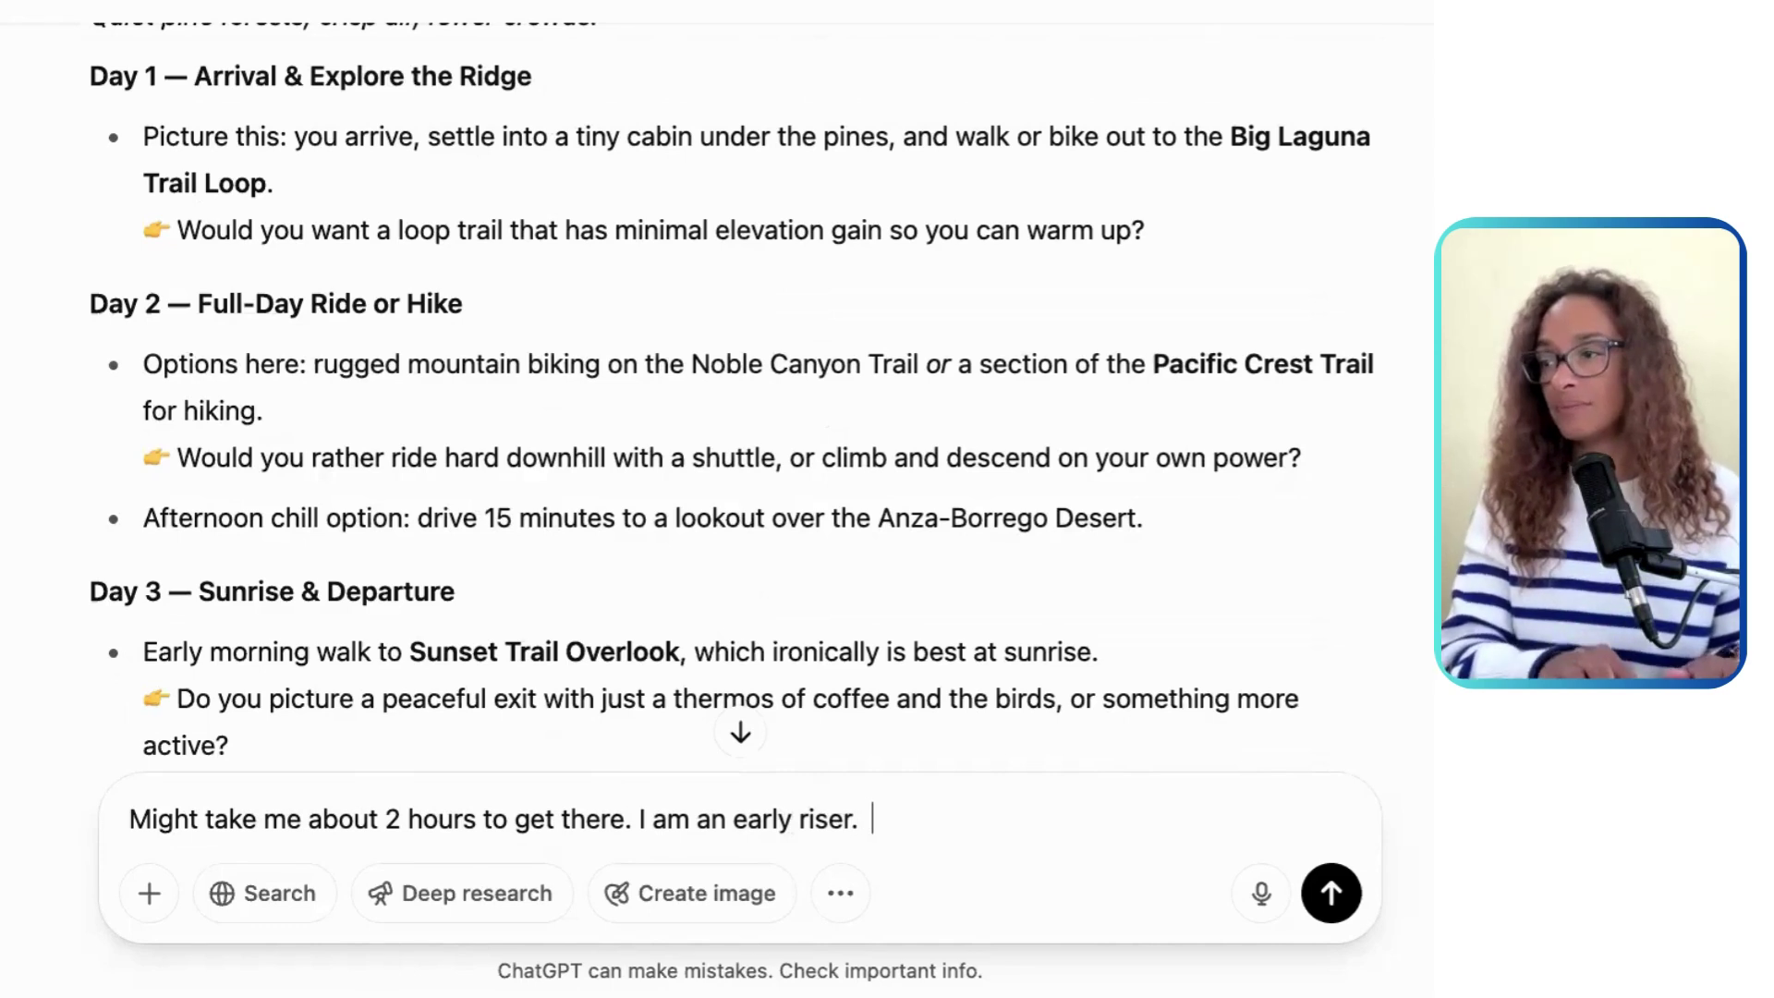
type("  Also, what a")
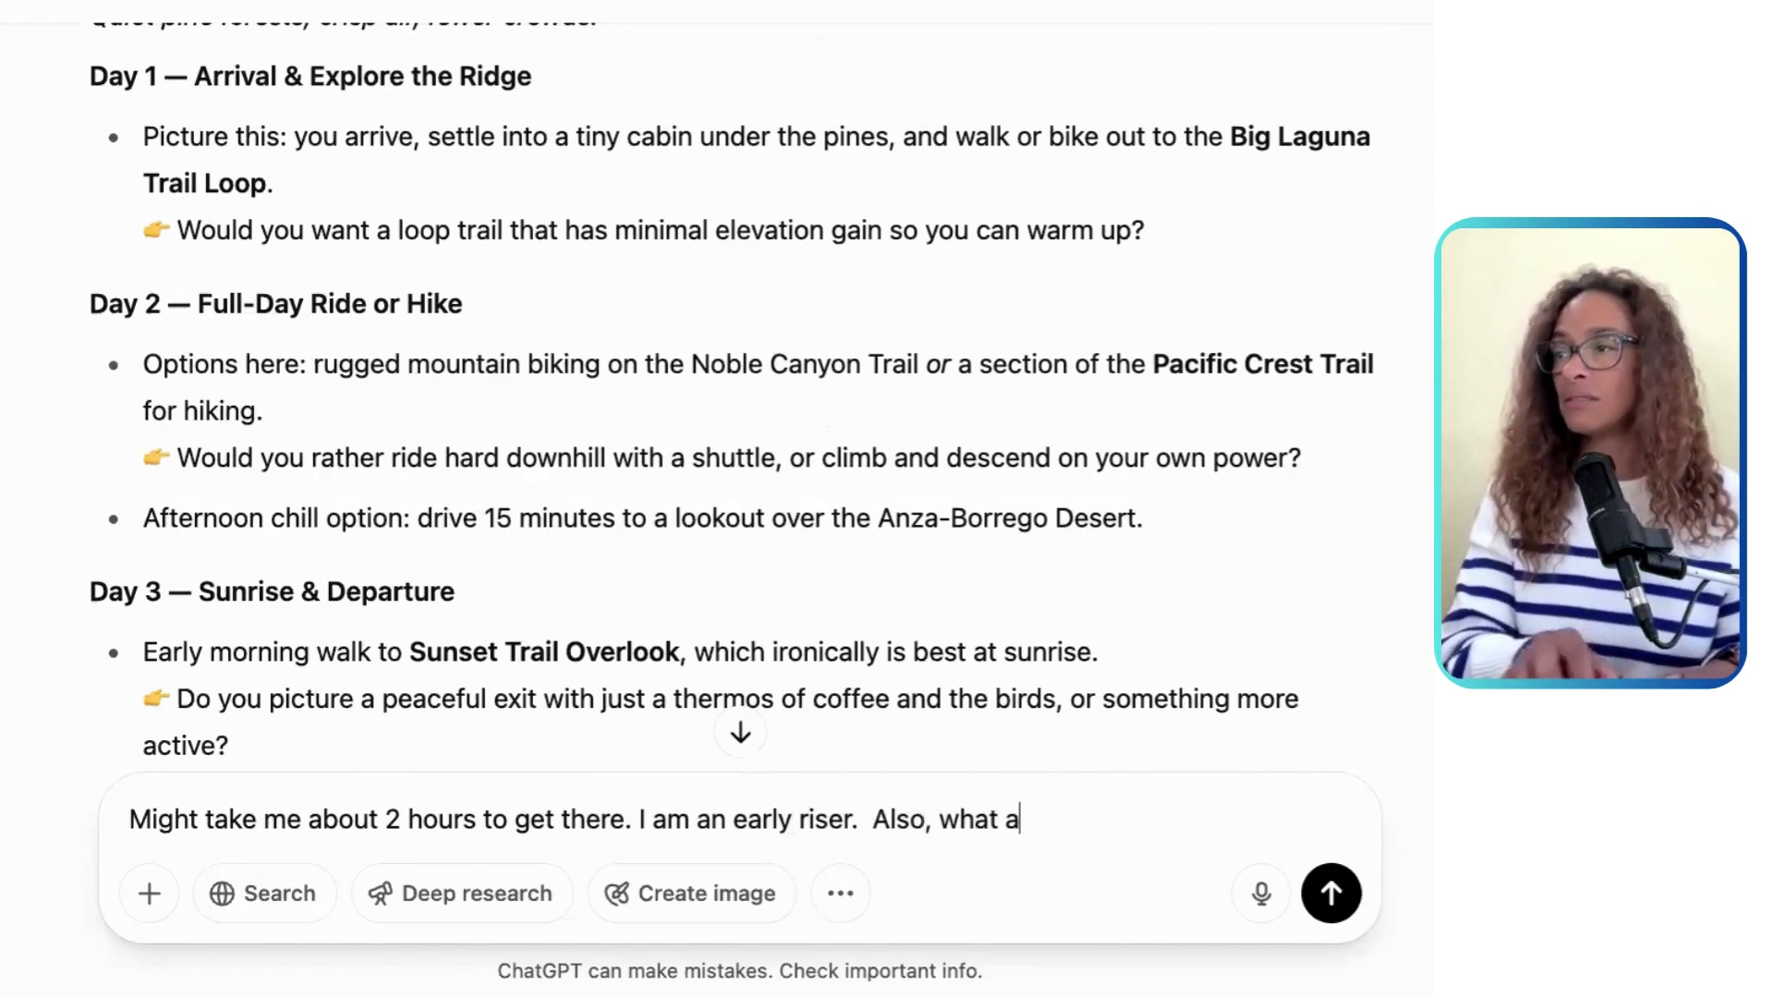
key("BackSpace")
key("BackSpace")
key("BackSpace")
key("BackSpace")
key("BackSpace")
key("BackSpace")
type("give methe")
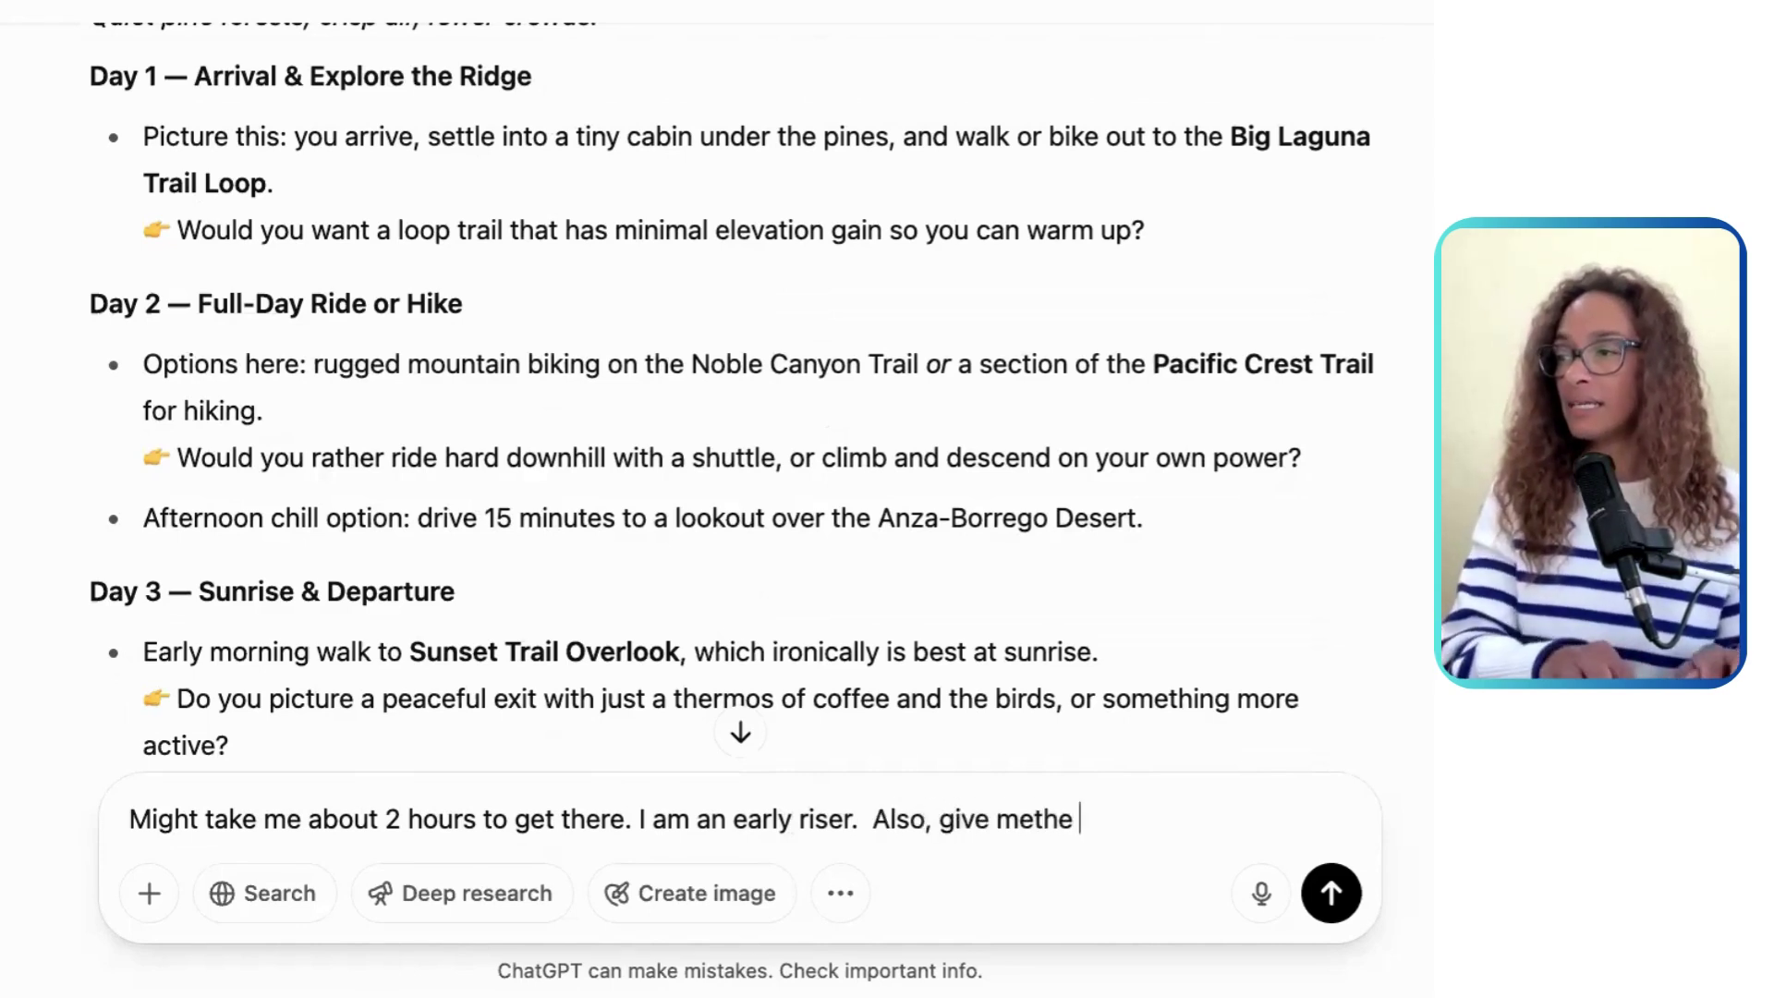
key("BackSpace")
key("BackSpace")
key("BackSpace")
key("BackSpace")
type("the cabin la")
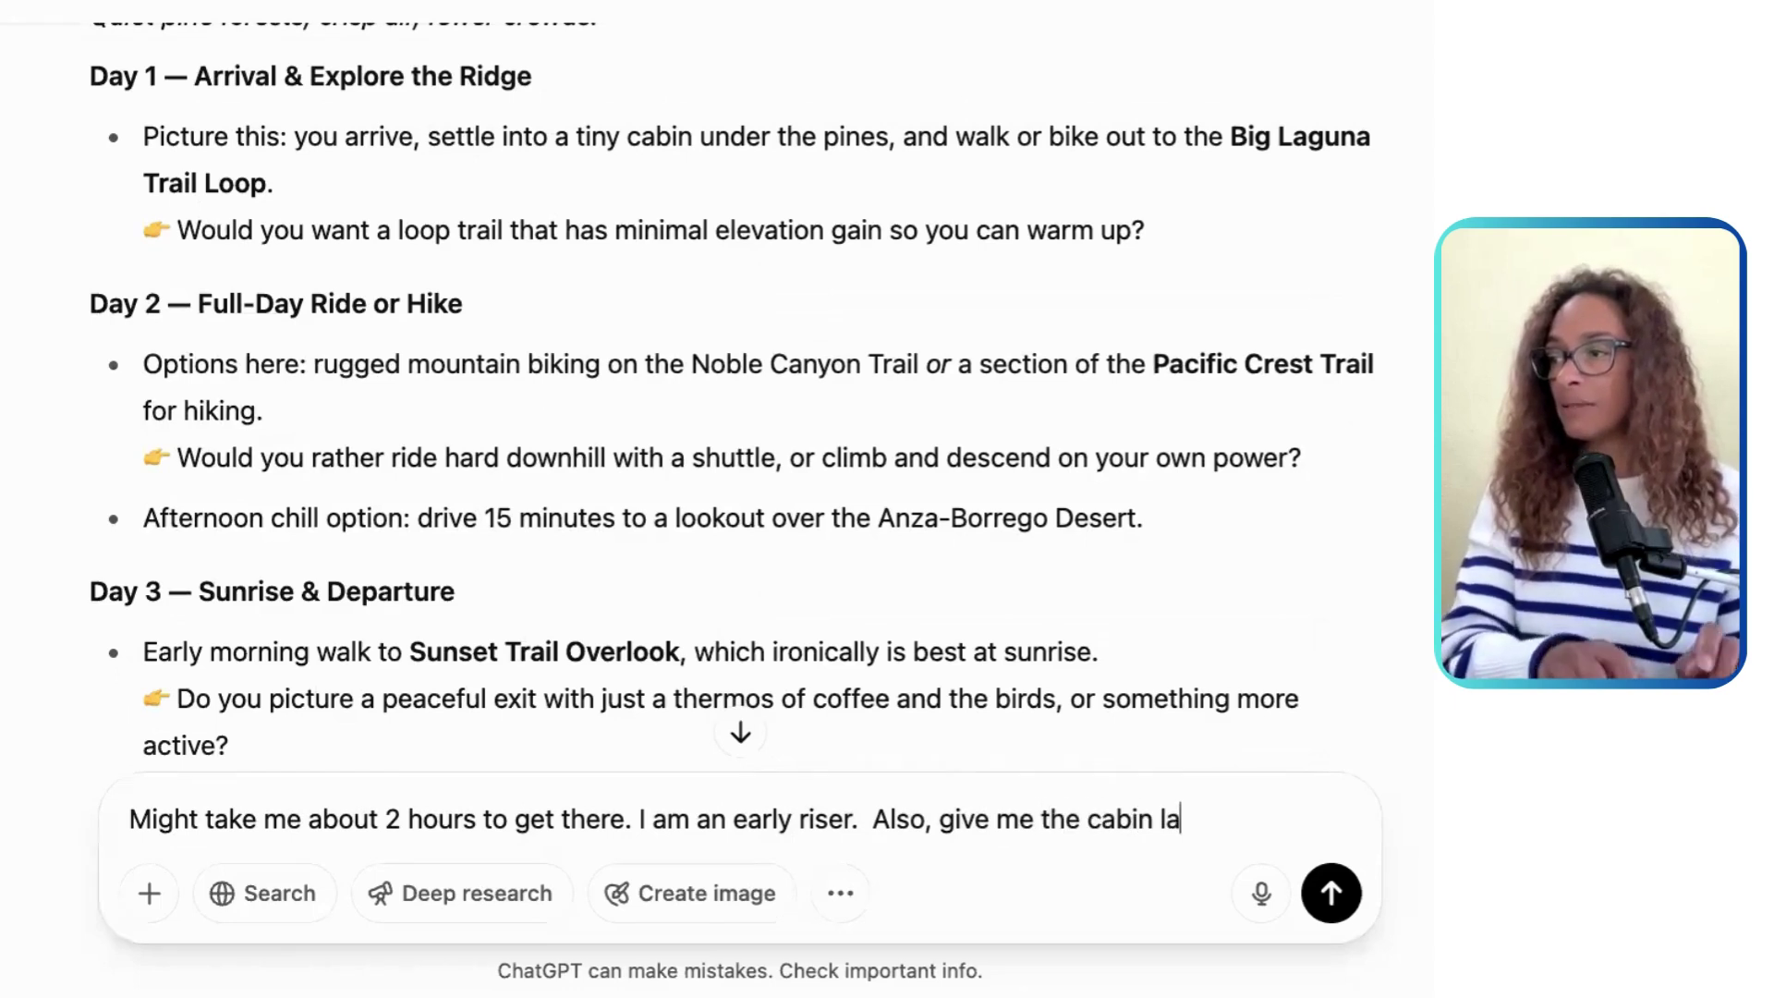
key("BackSpace")
type("ocationsw, phone number o")
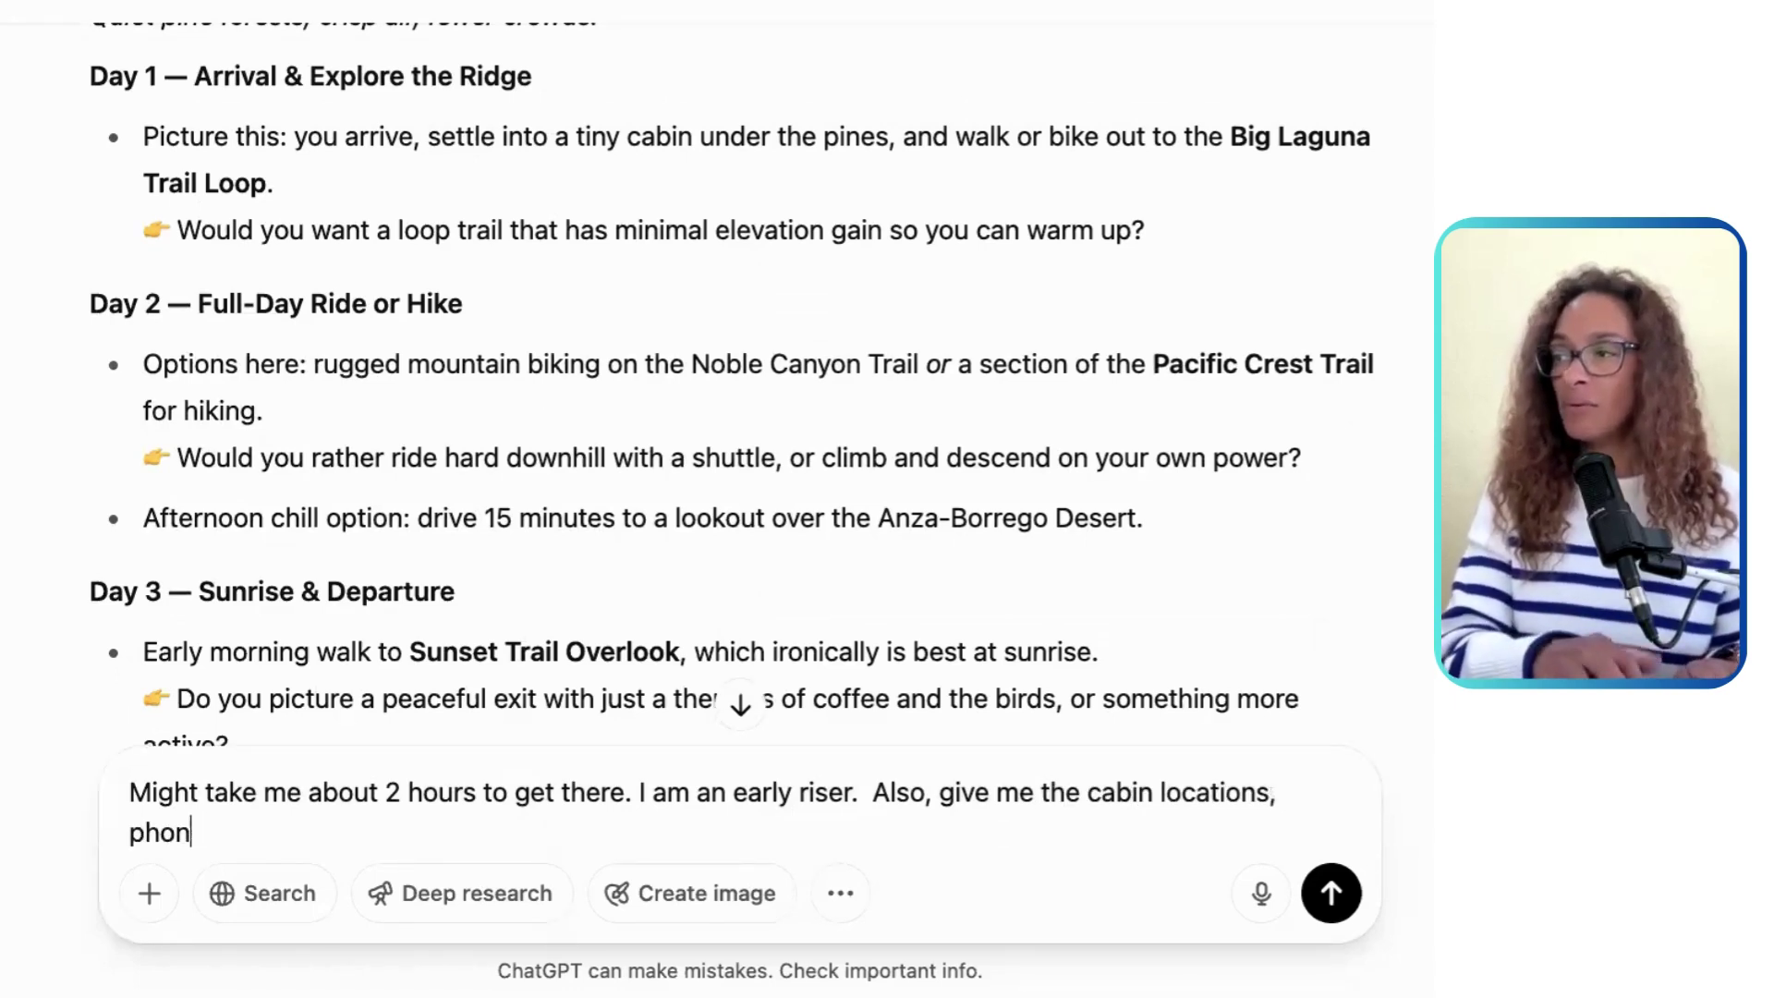
key("BackSpace")
key("BackSpace")
type("and or ew")
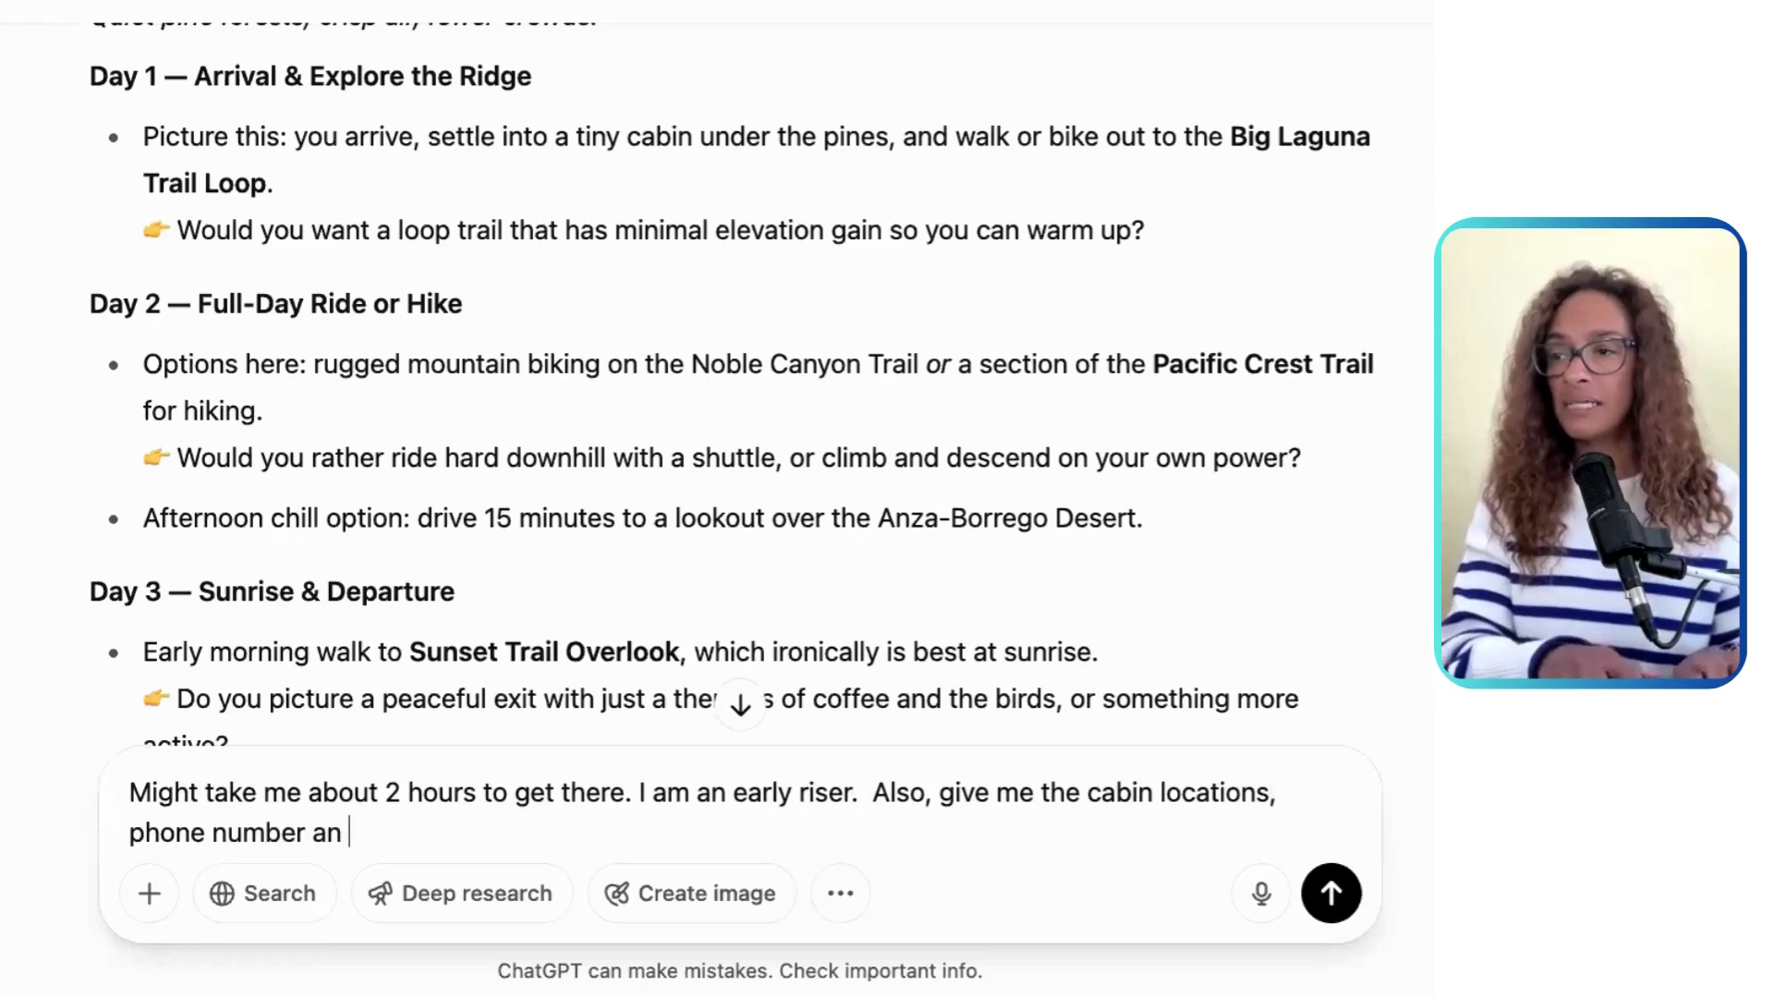
key("BackSpace")
key("BackSpace")
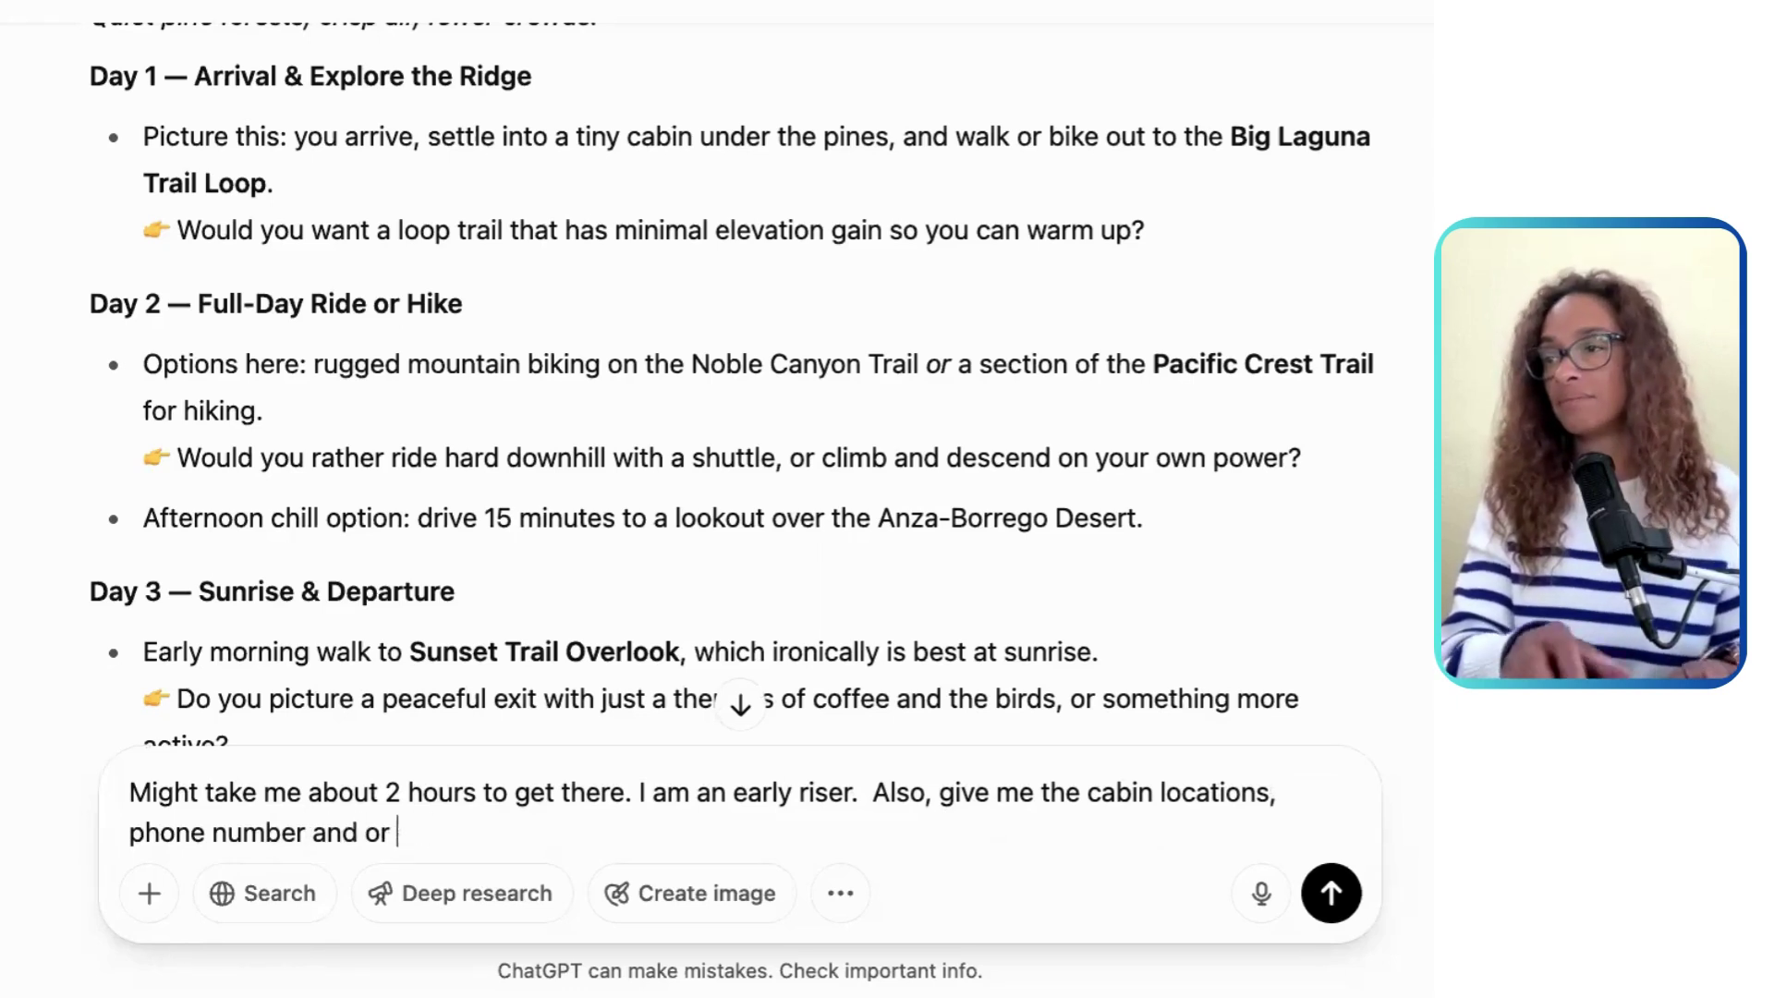
key("ctrl+z")
key("ctrl+z")
key("ctrl+z")
key("ctrl+z")
key("ctrl+z")
Step: Send "Might take me about 2 hours to get there. I am an early riser. Also, give me the cabin locations, phone number and or website."
type("ight ")
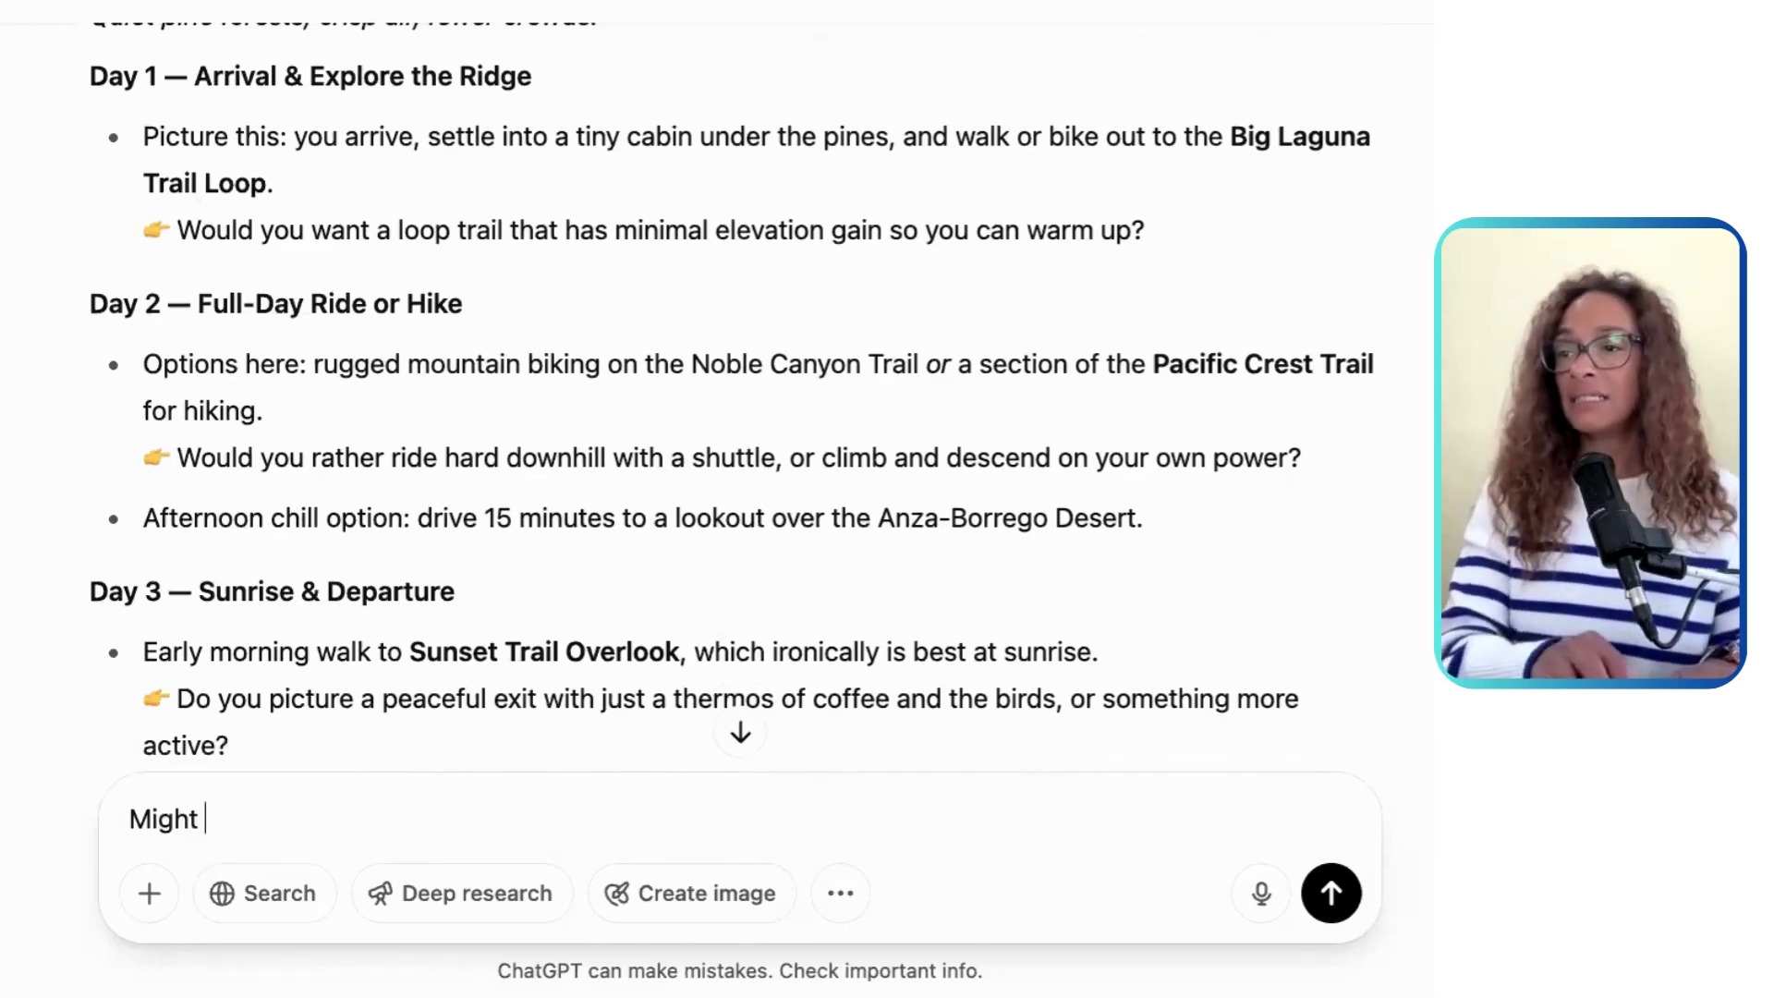
type("take me about 2 hour")
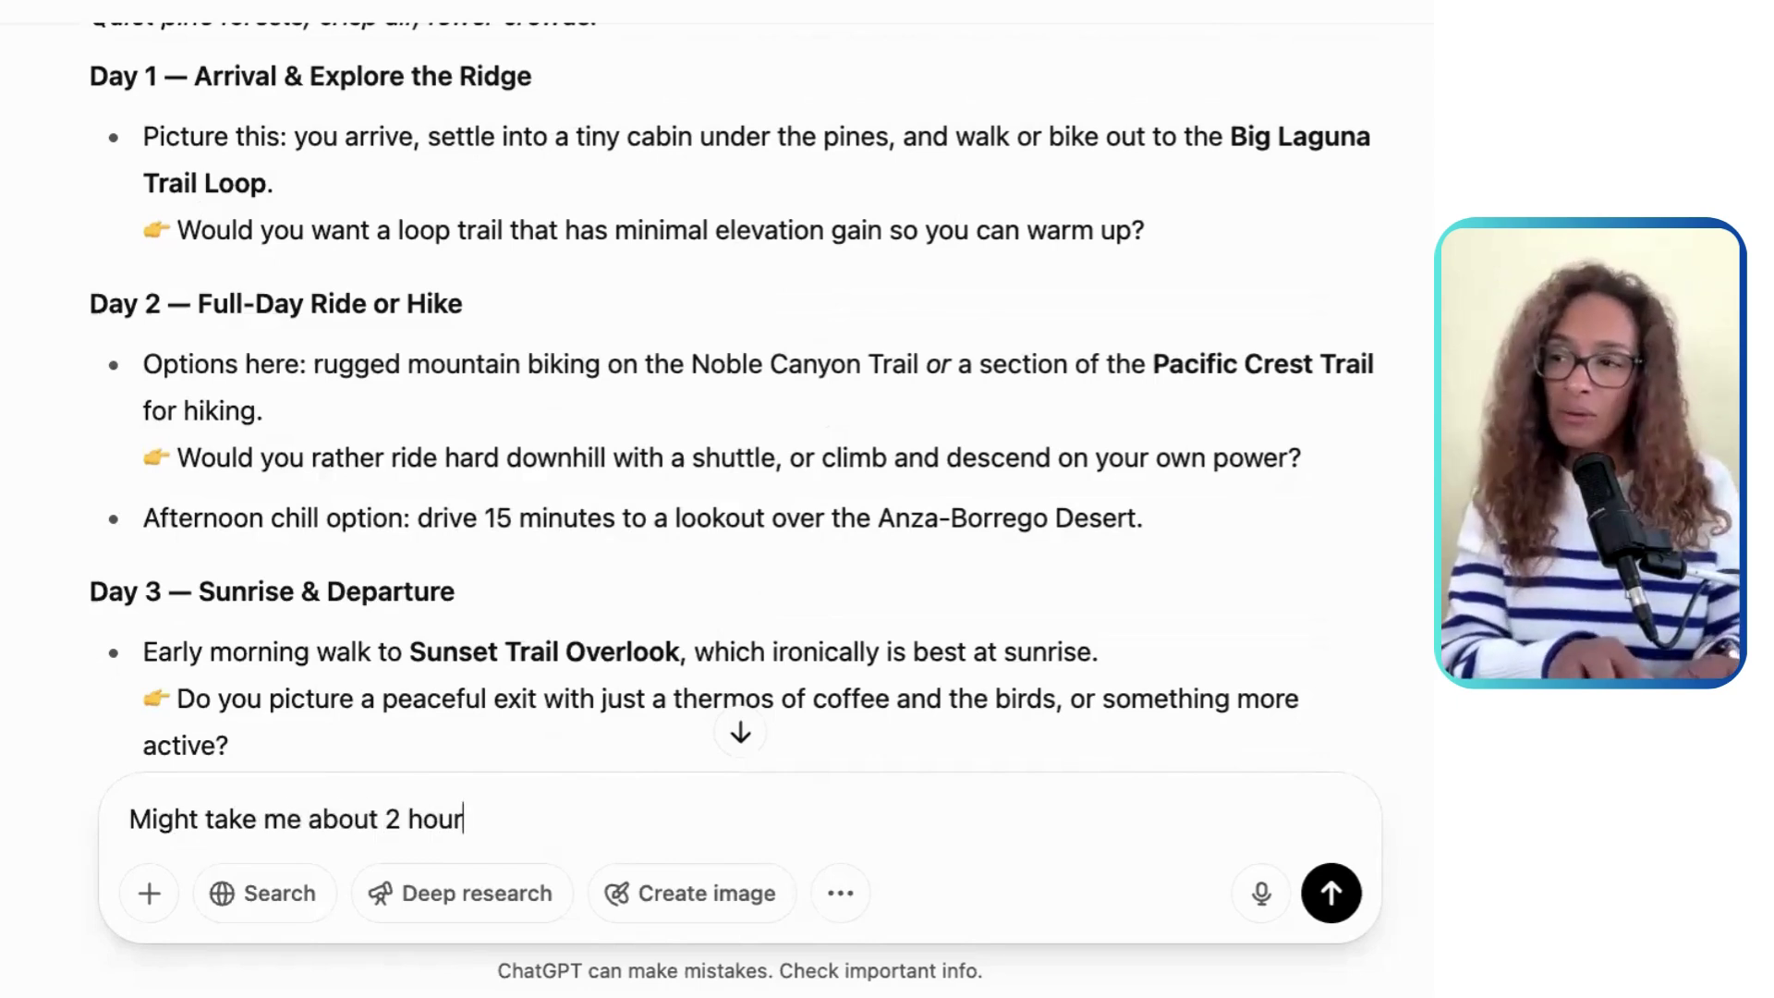
type("s to get there. Wp")
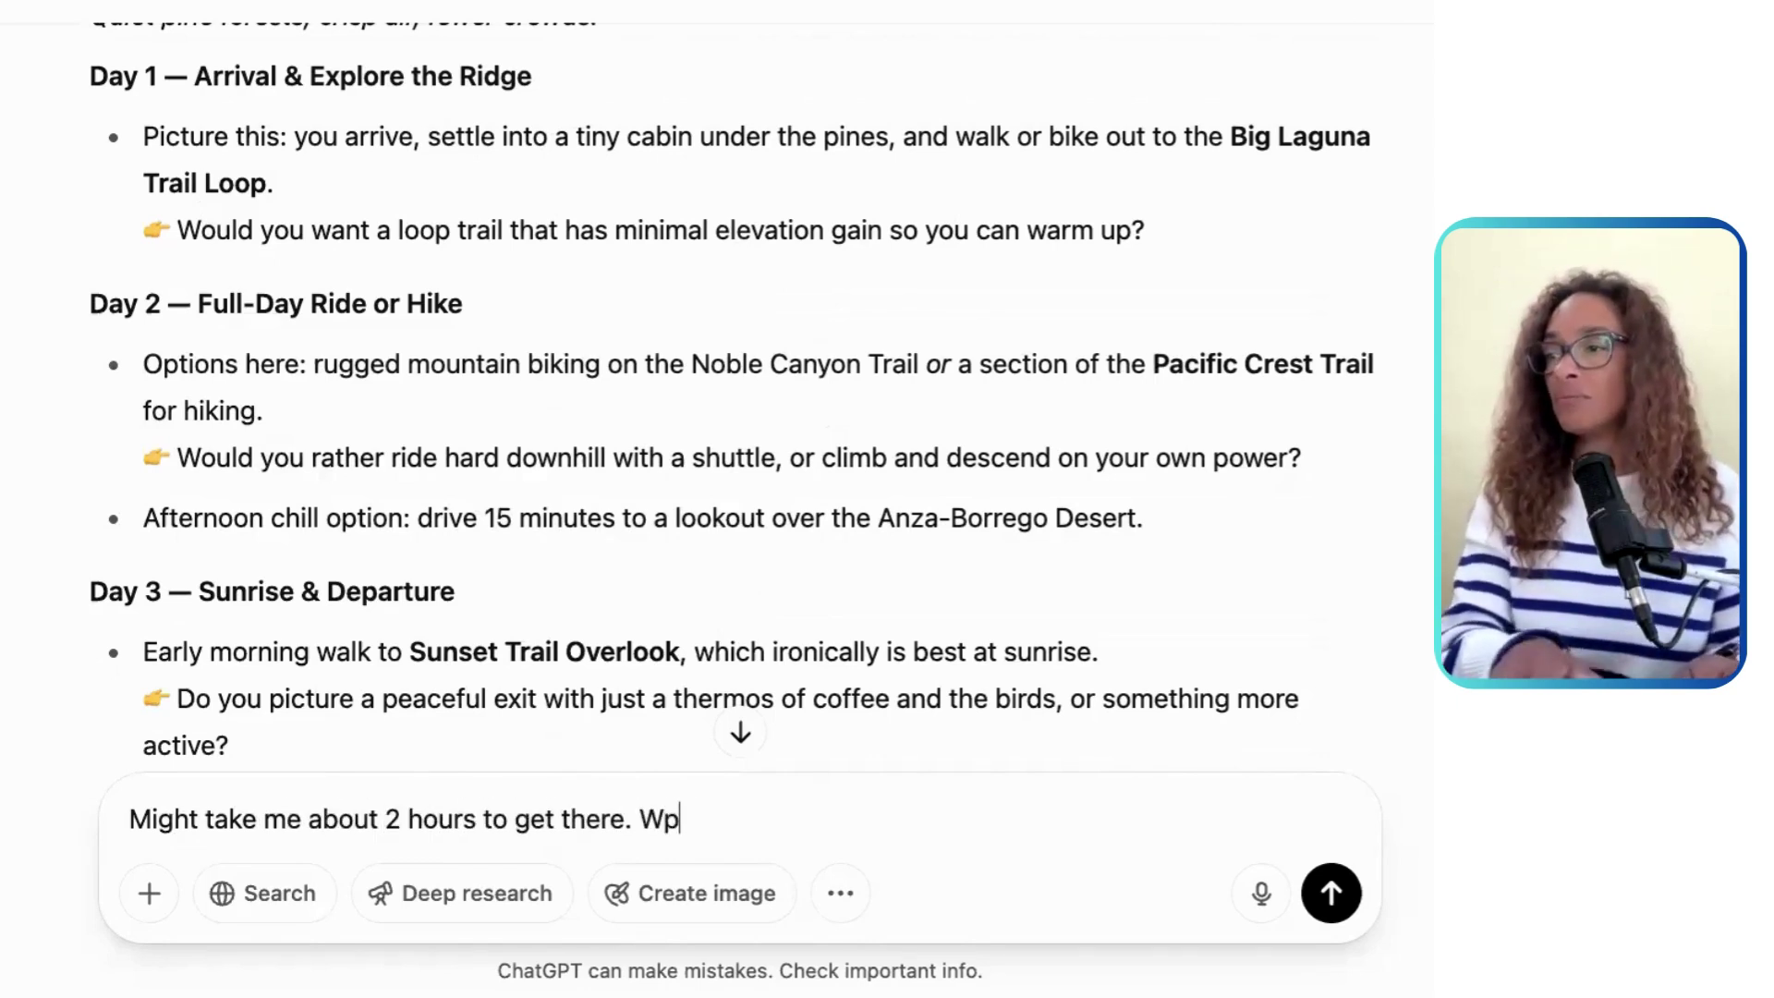
key("BackSpace")
key("BackSpace")
type("I am an early ris")
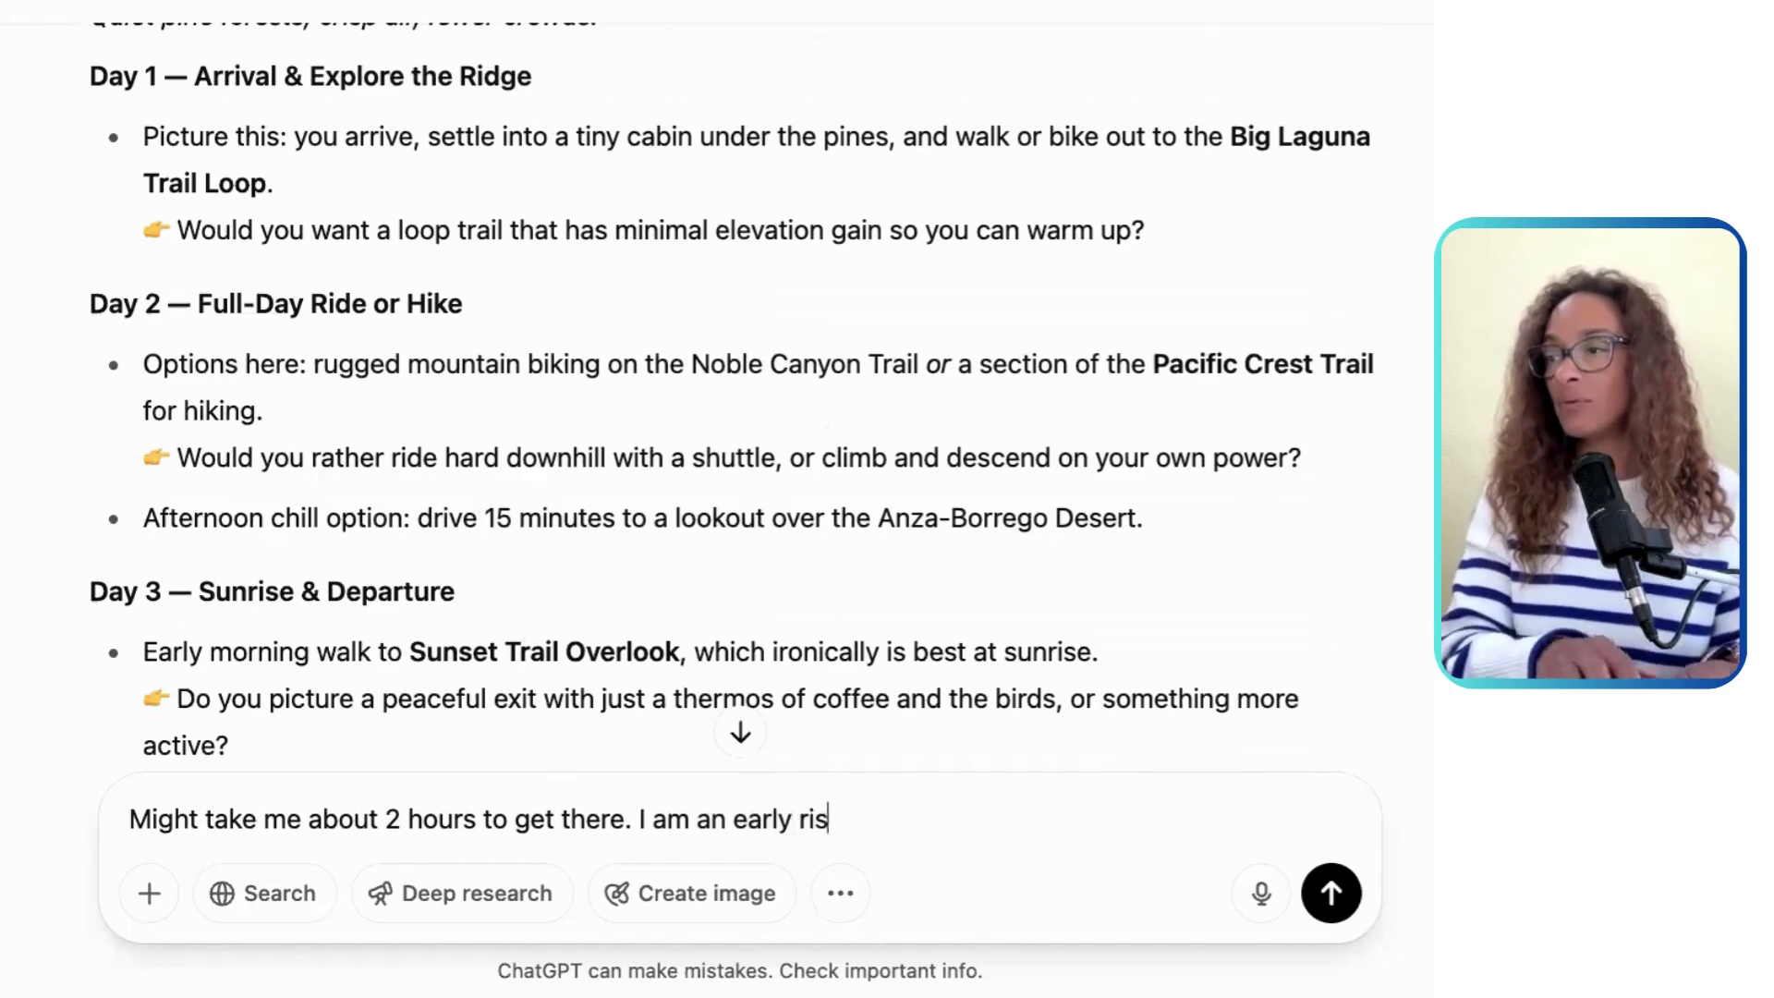
type("er.  Also, give me the cabin locations, phone number and or website.")
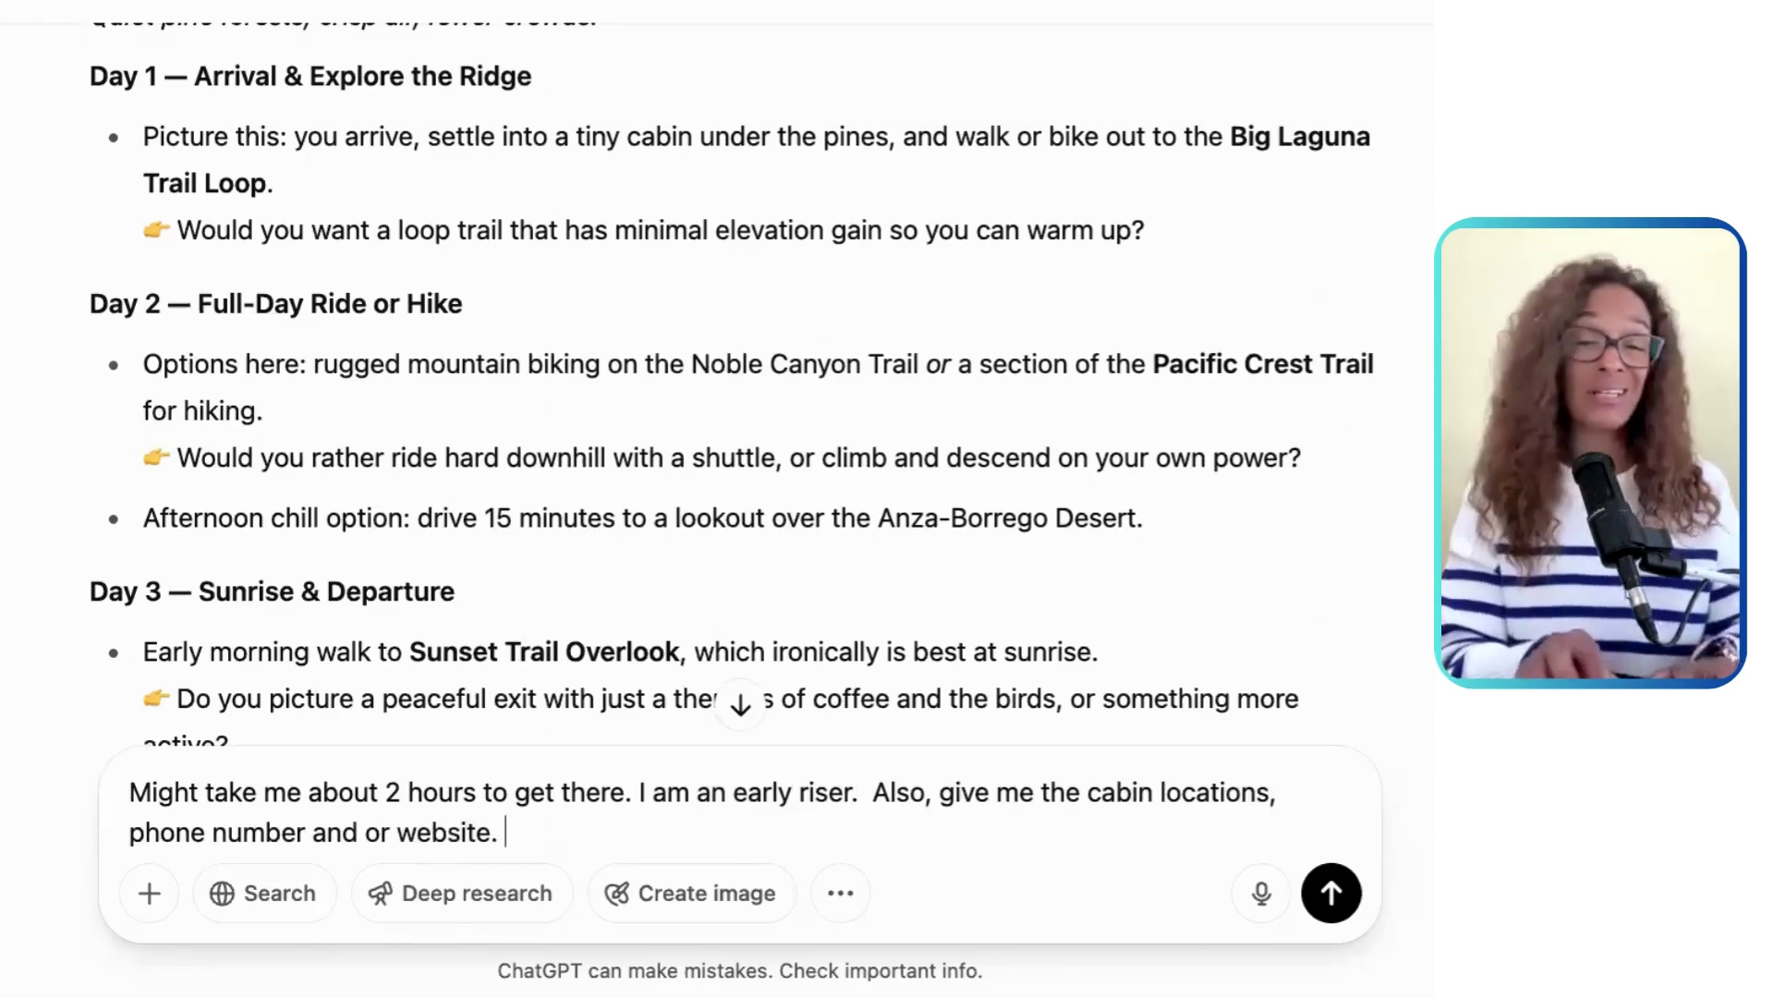
key("Return")
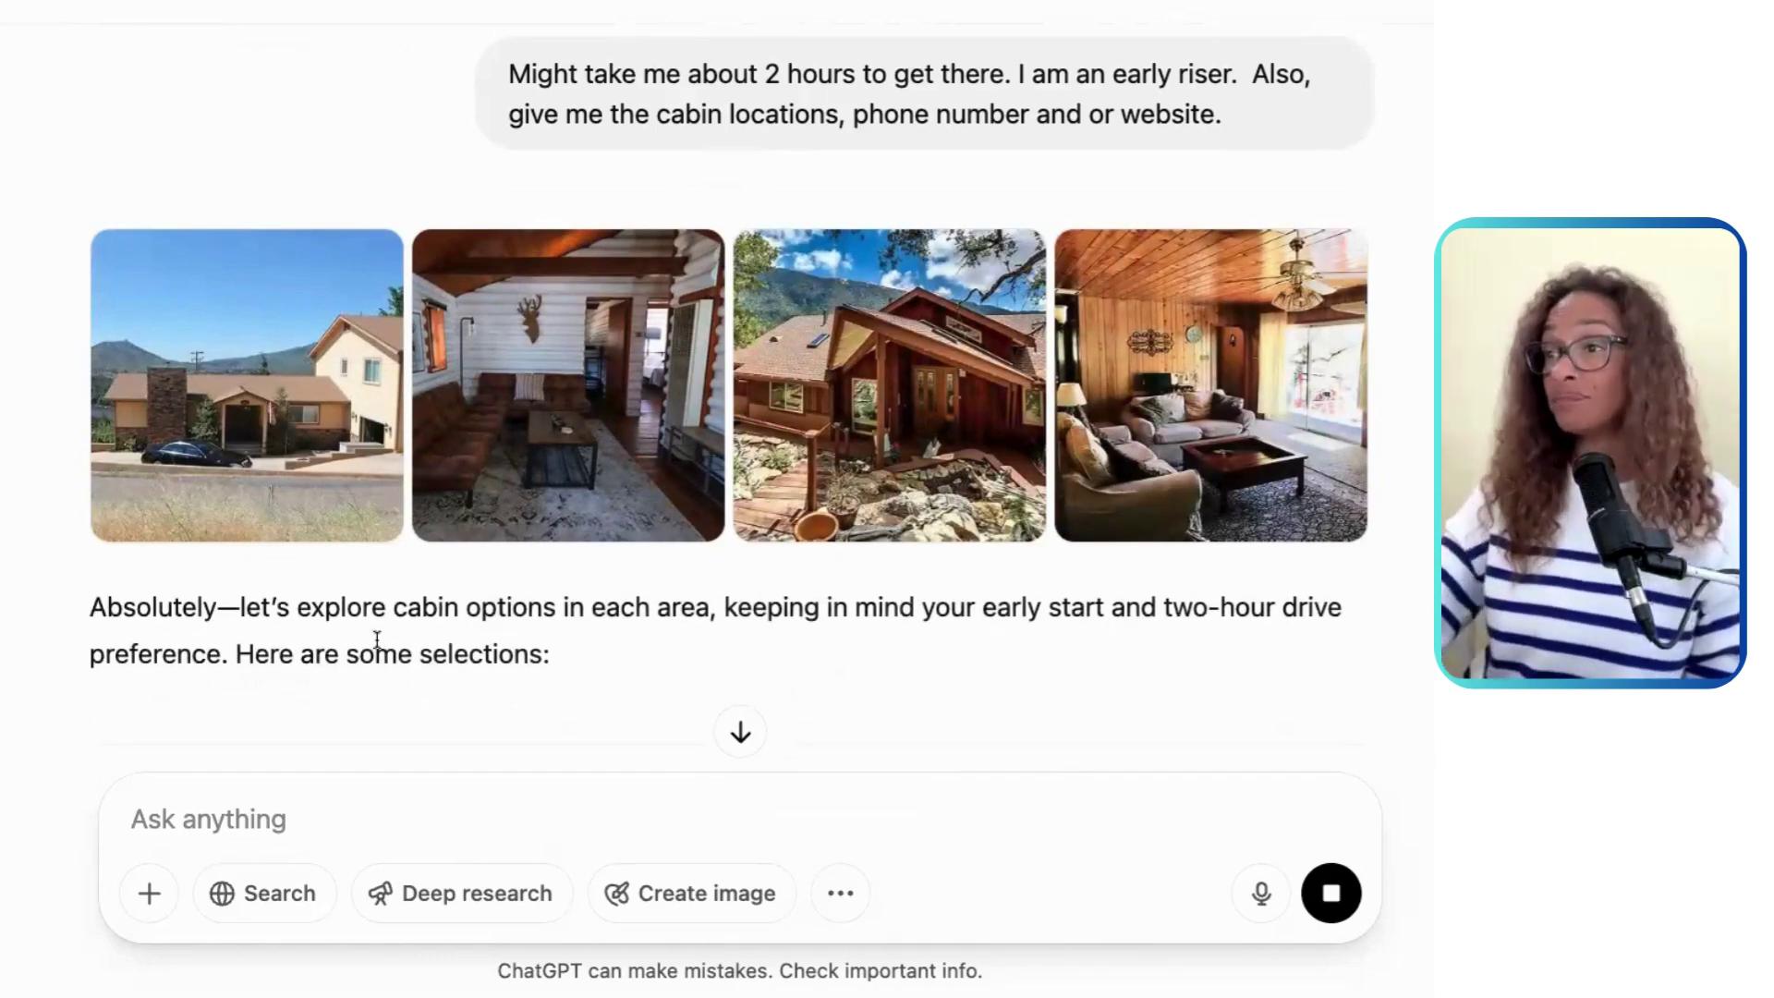
Step: Read the cabin suggestions for Julian, Mount Laguna and Idyllwild, including their websites, contact details and features
scroll(377, 640, "down", 6)
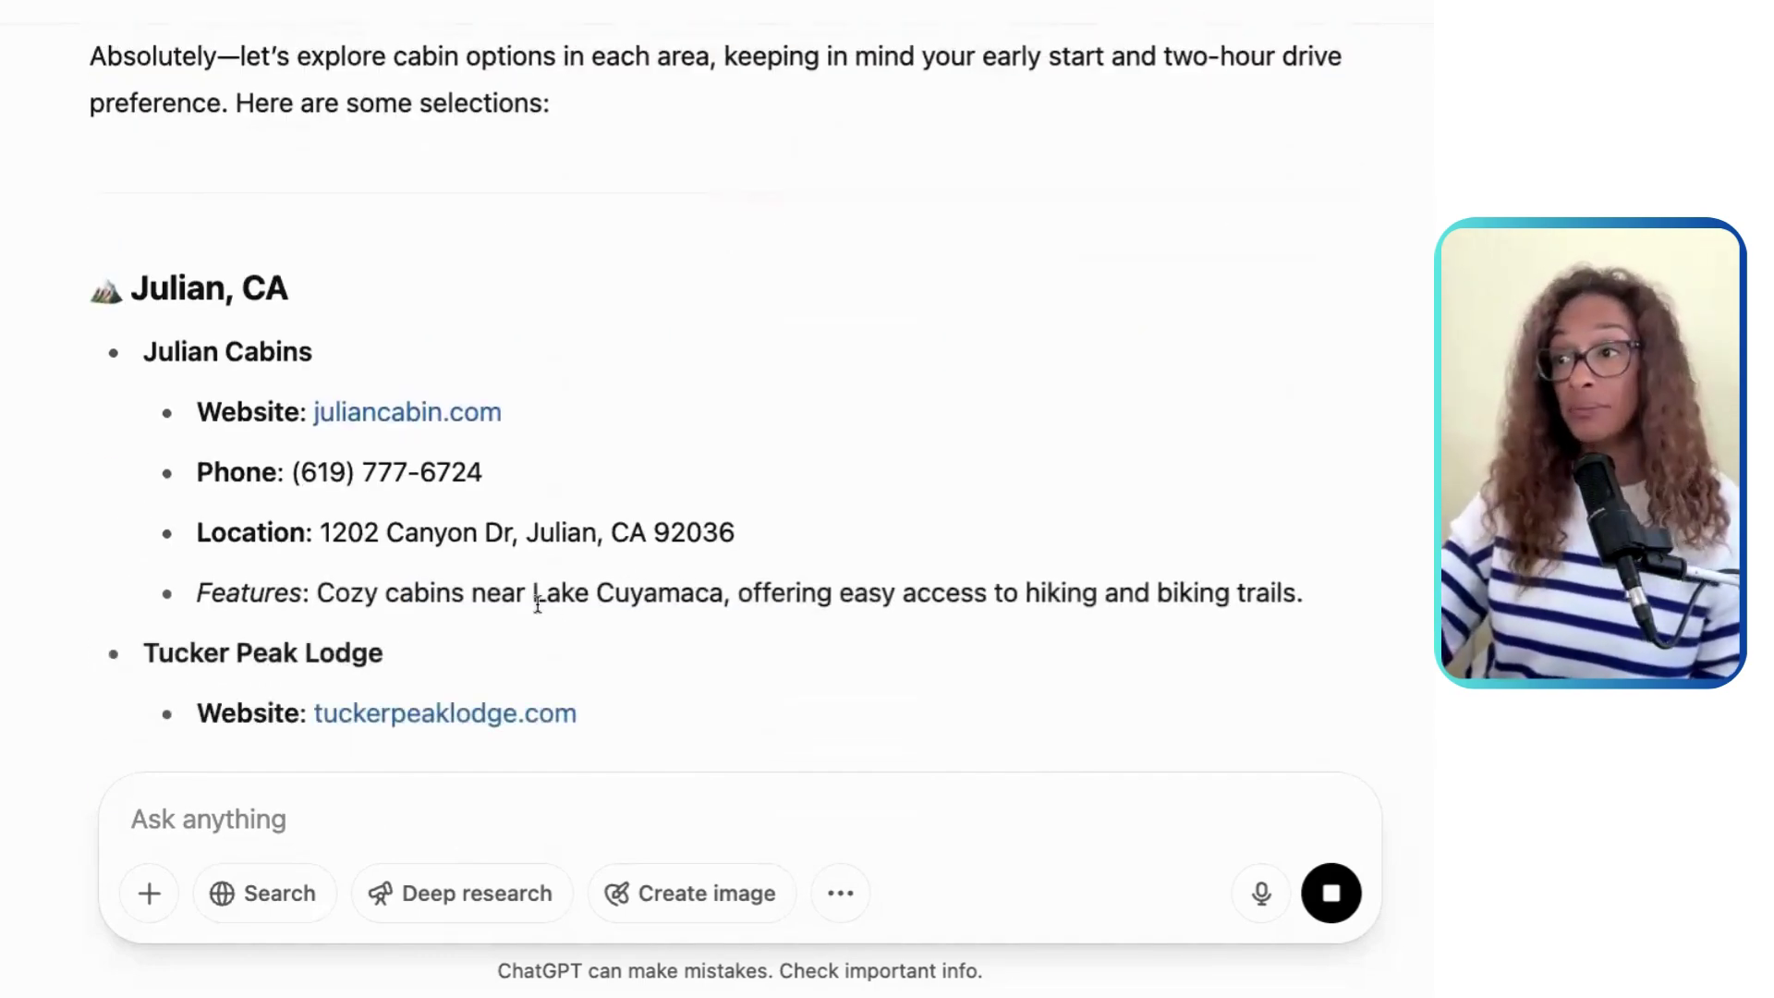
scroll(413, 559, "up", 5)
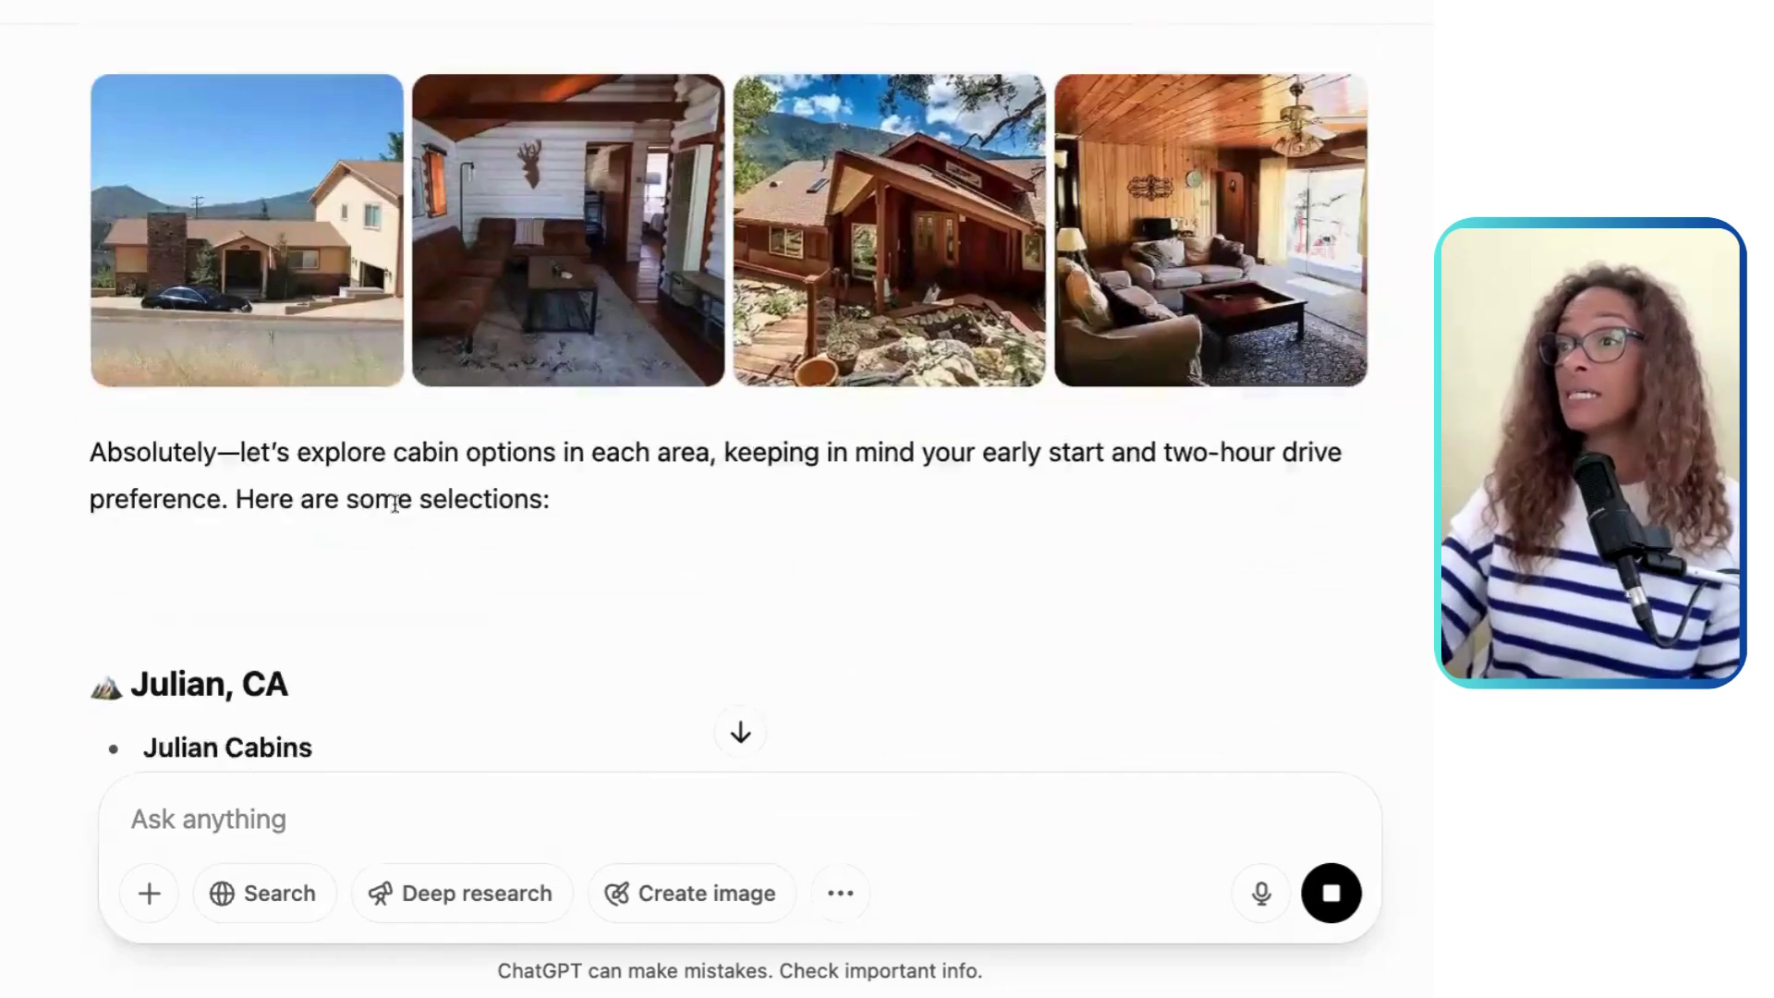
scroll(395, 504, "down", 5)
scroll(755, 410, "down", 2)
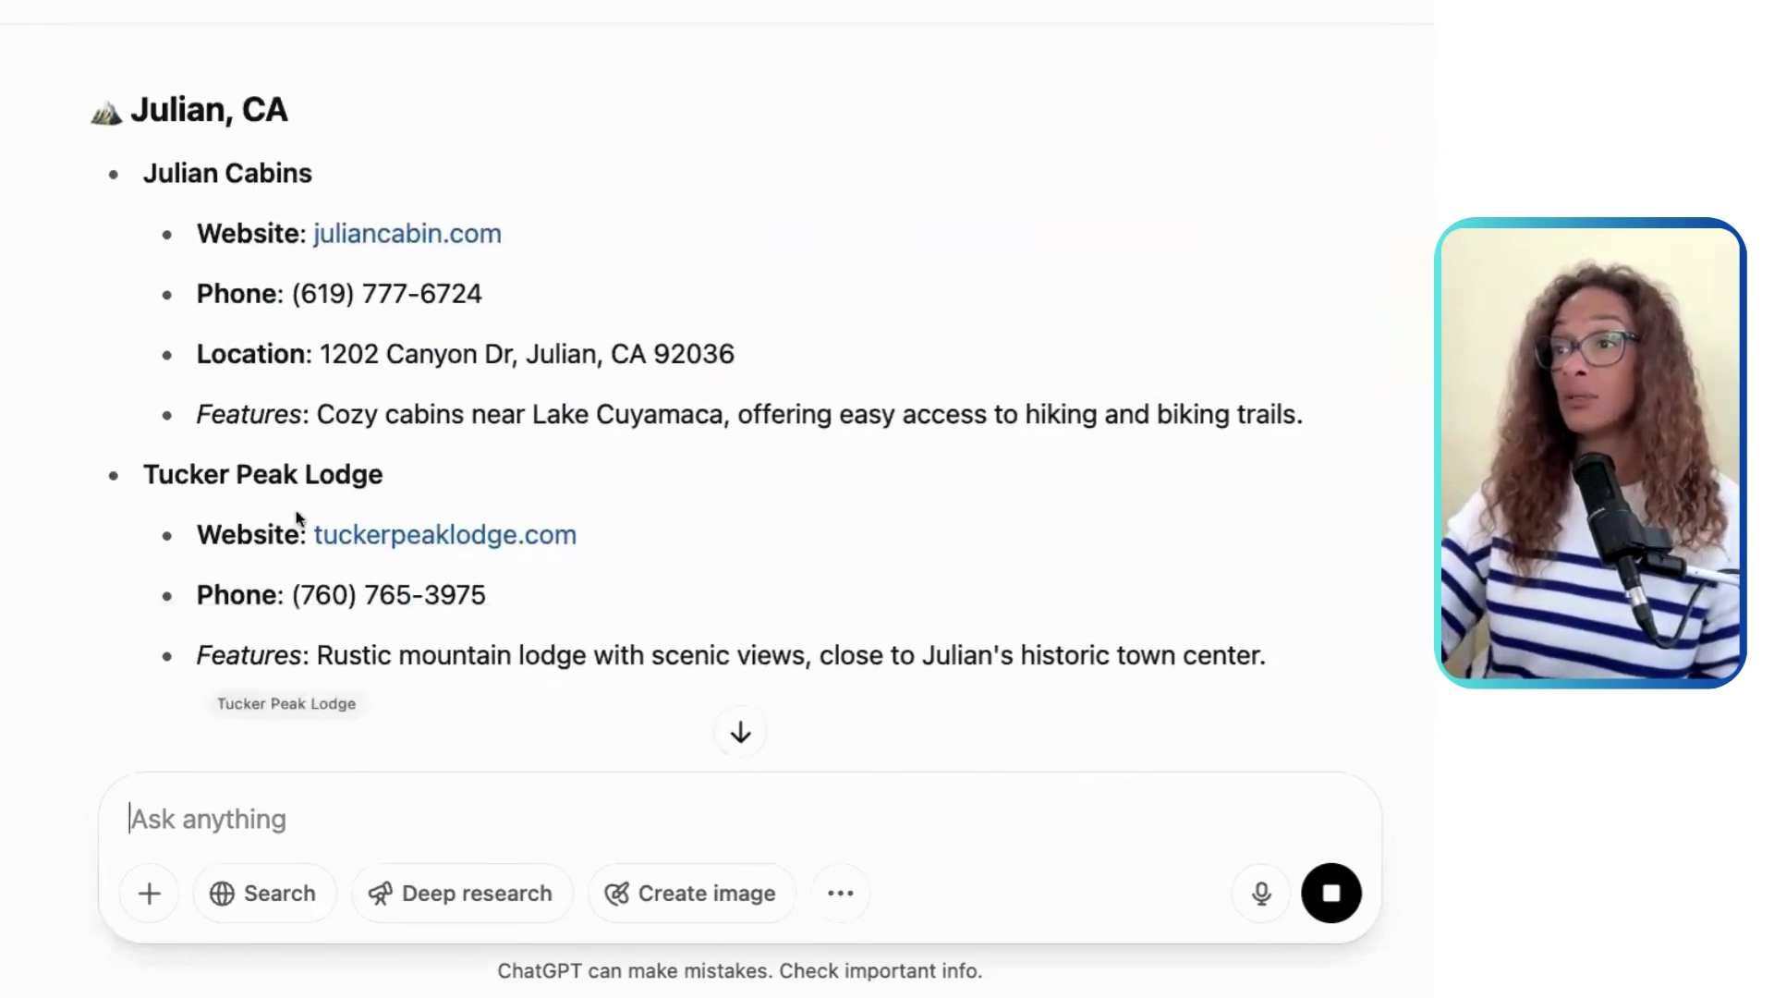
scroll(741, 559, "down", 3)
scroll(674, 587, "down", 3)
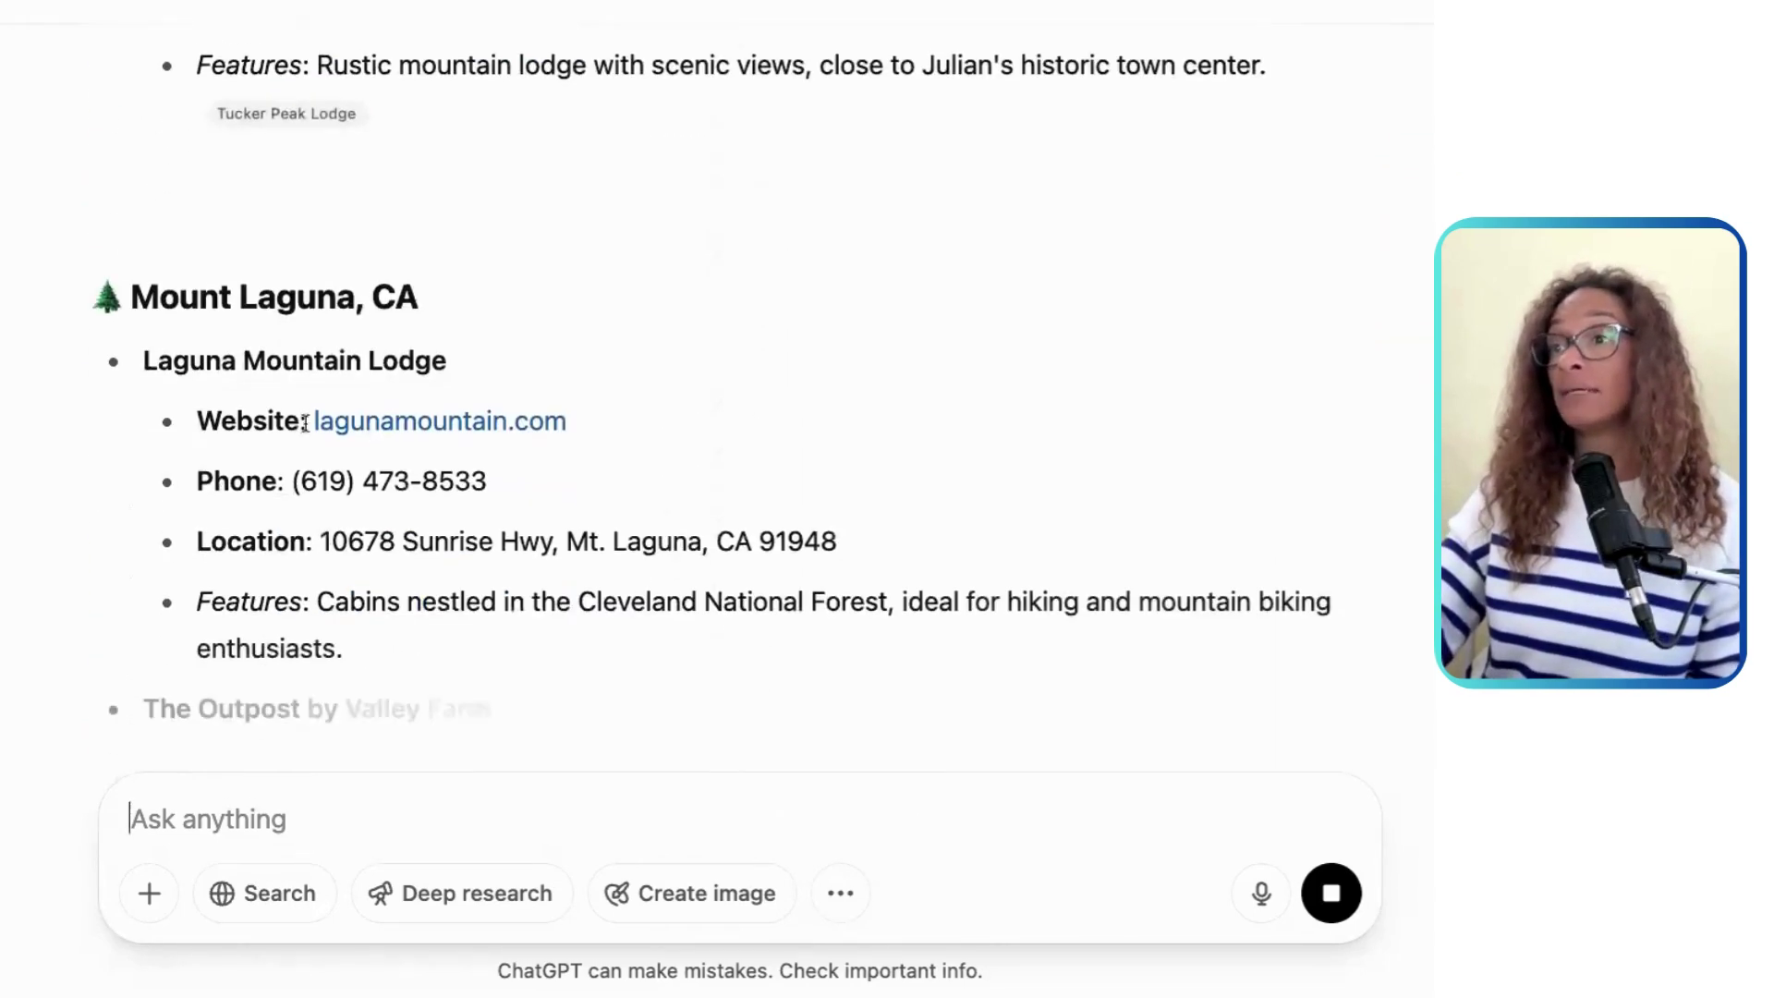
scroll(813, 568, "down", 1)
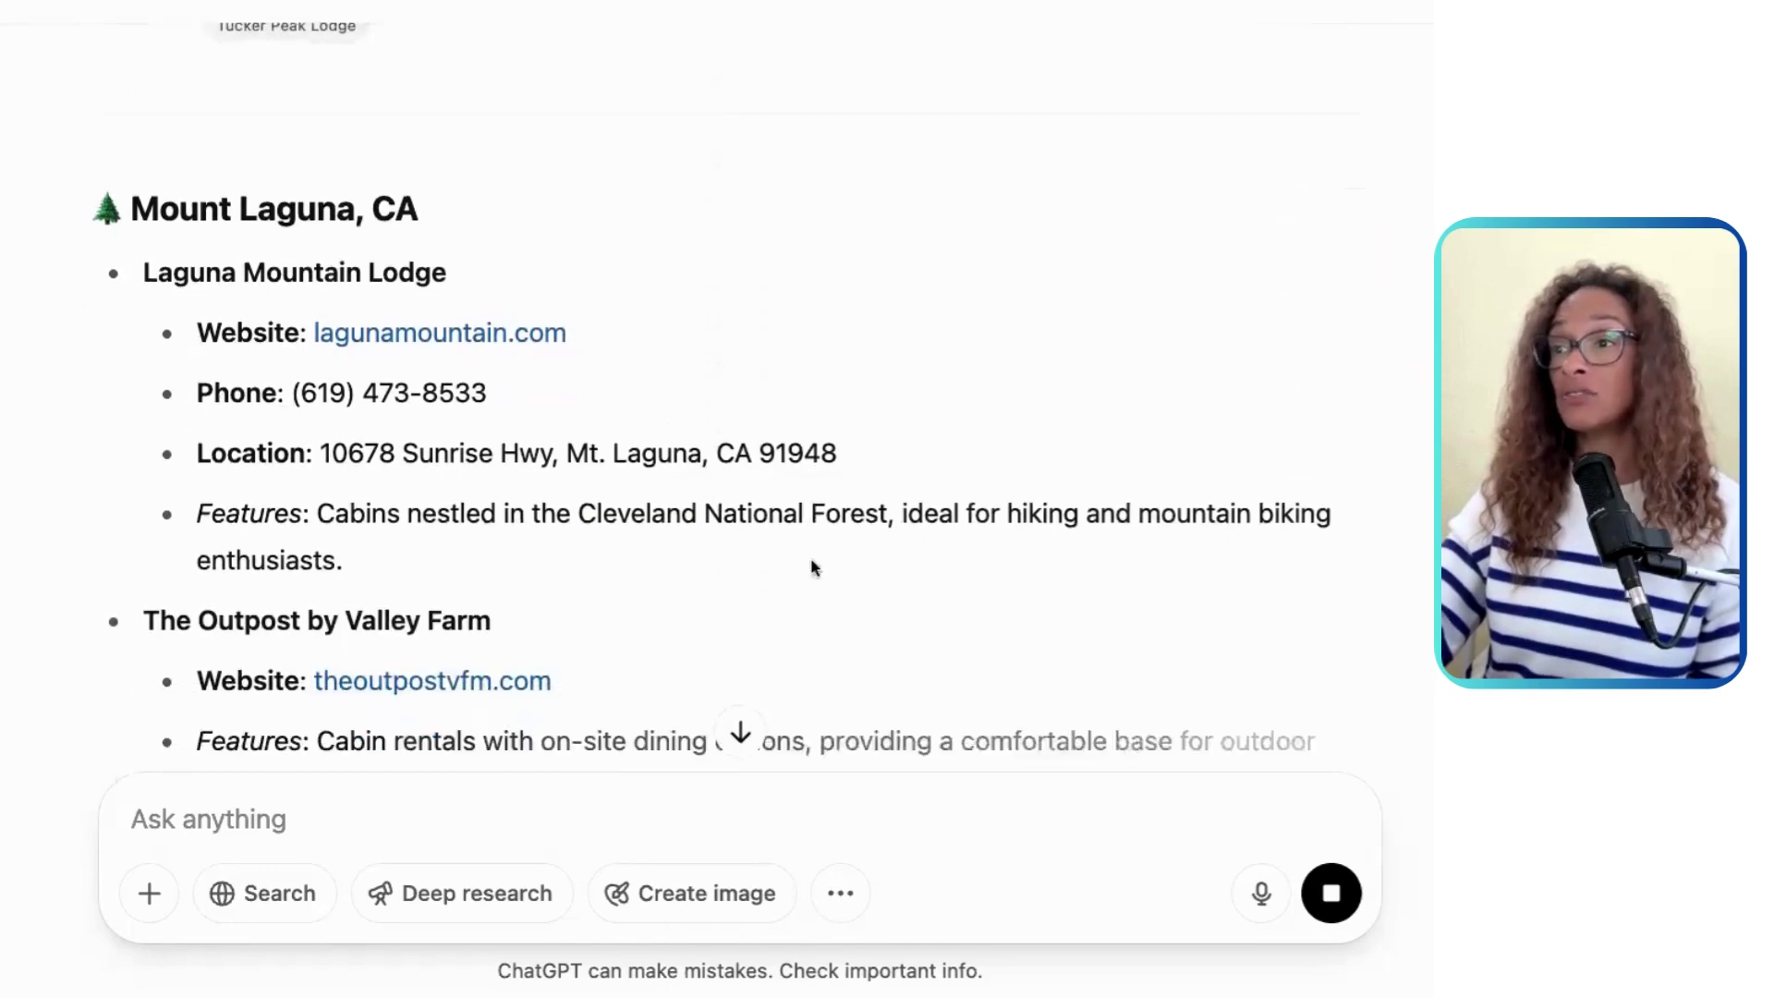
scroll(813, 567, "down", 6)
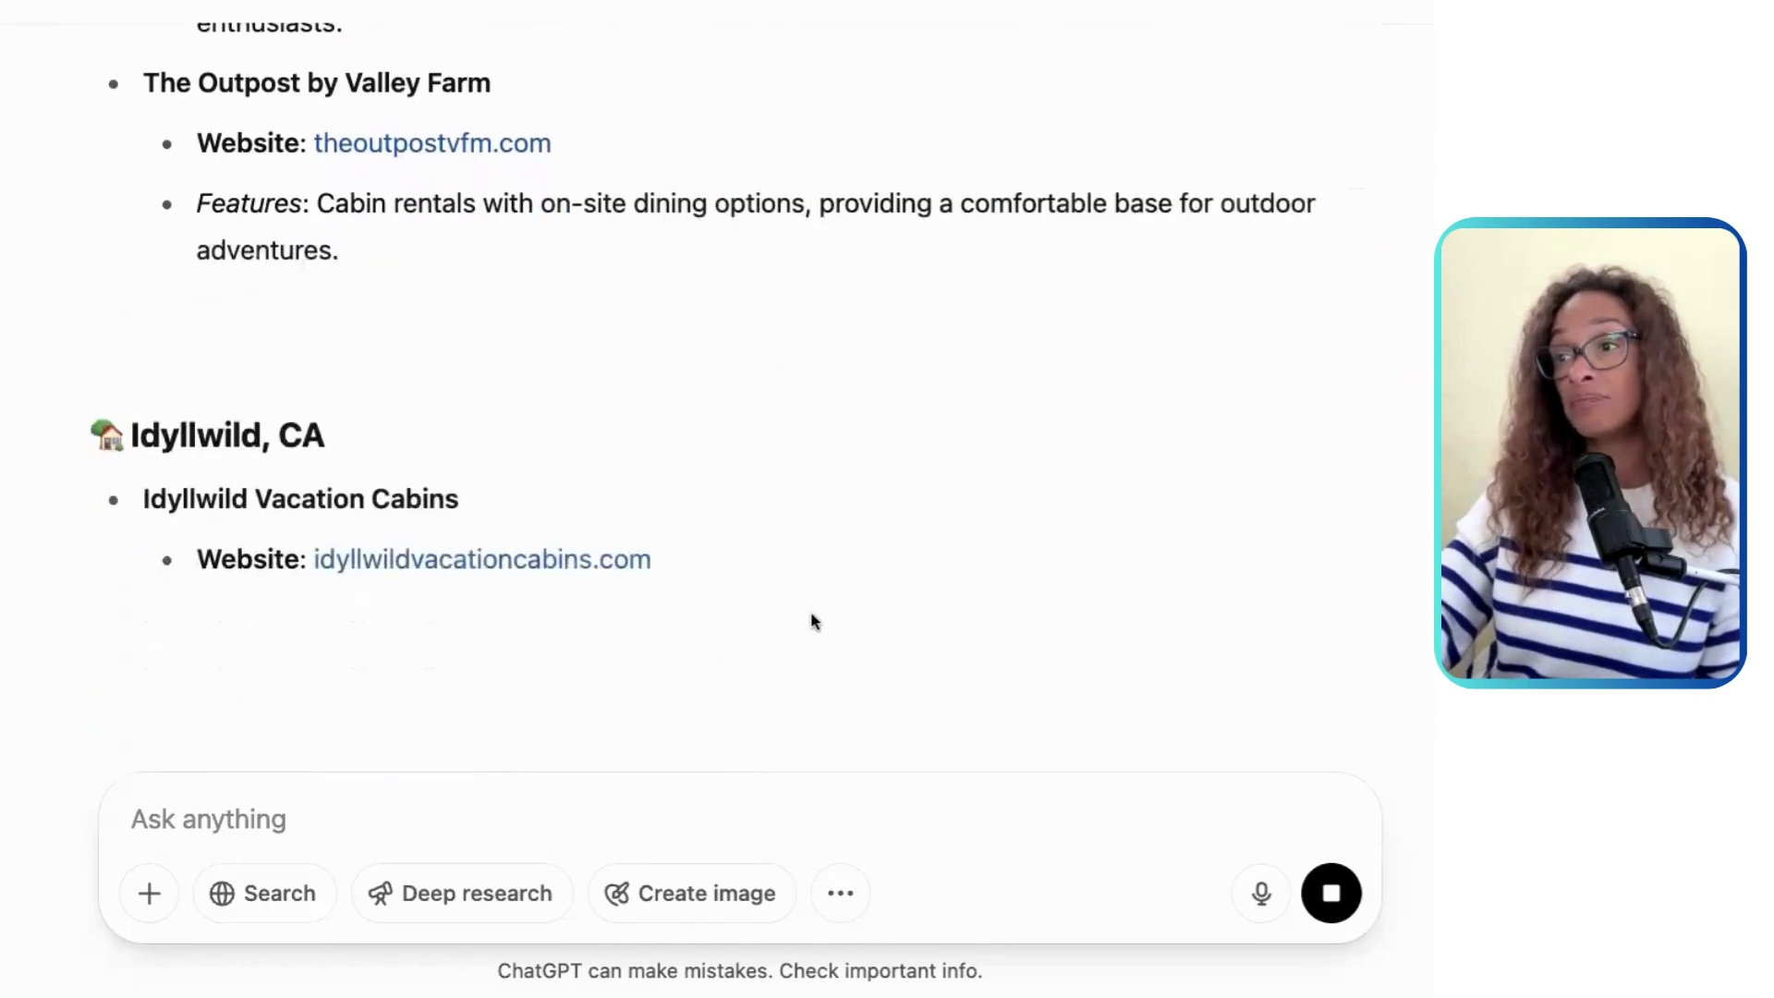
Step: Ask about fishing at the destinations by sending "Is there fishing? I forgot about that"
left_click(314, 796)
type("I")
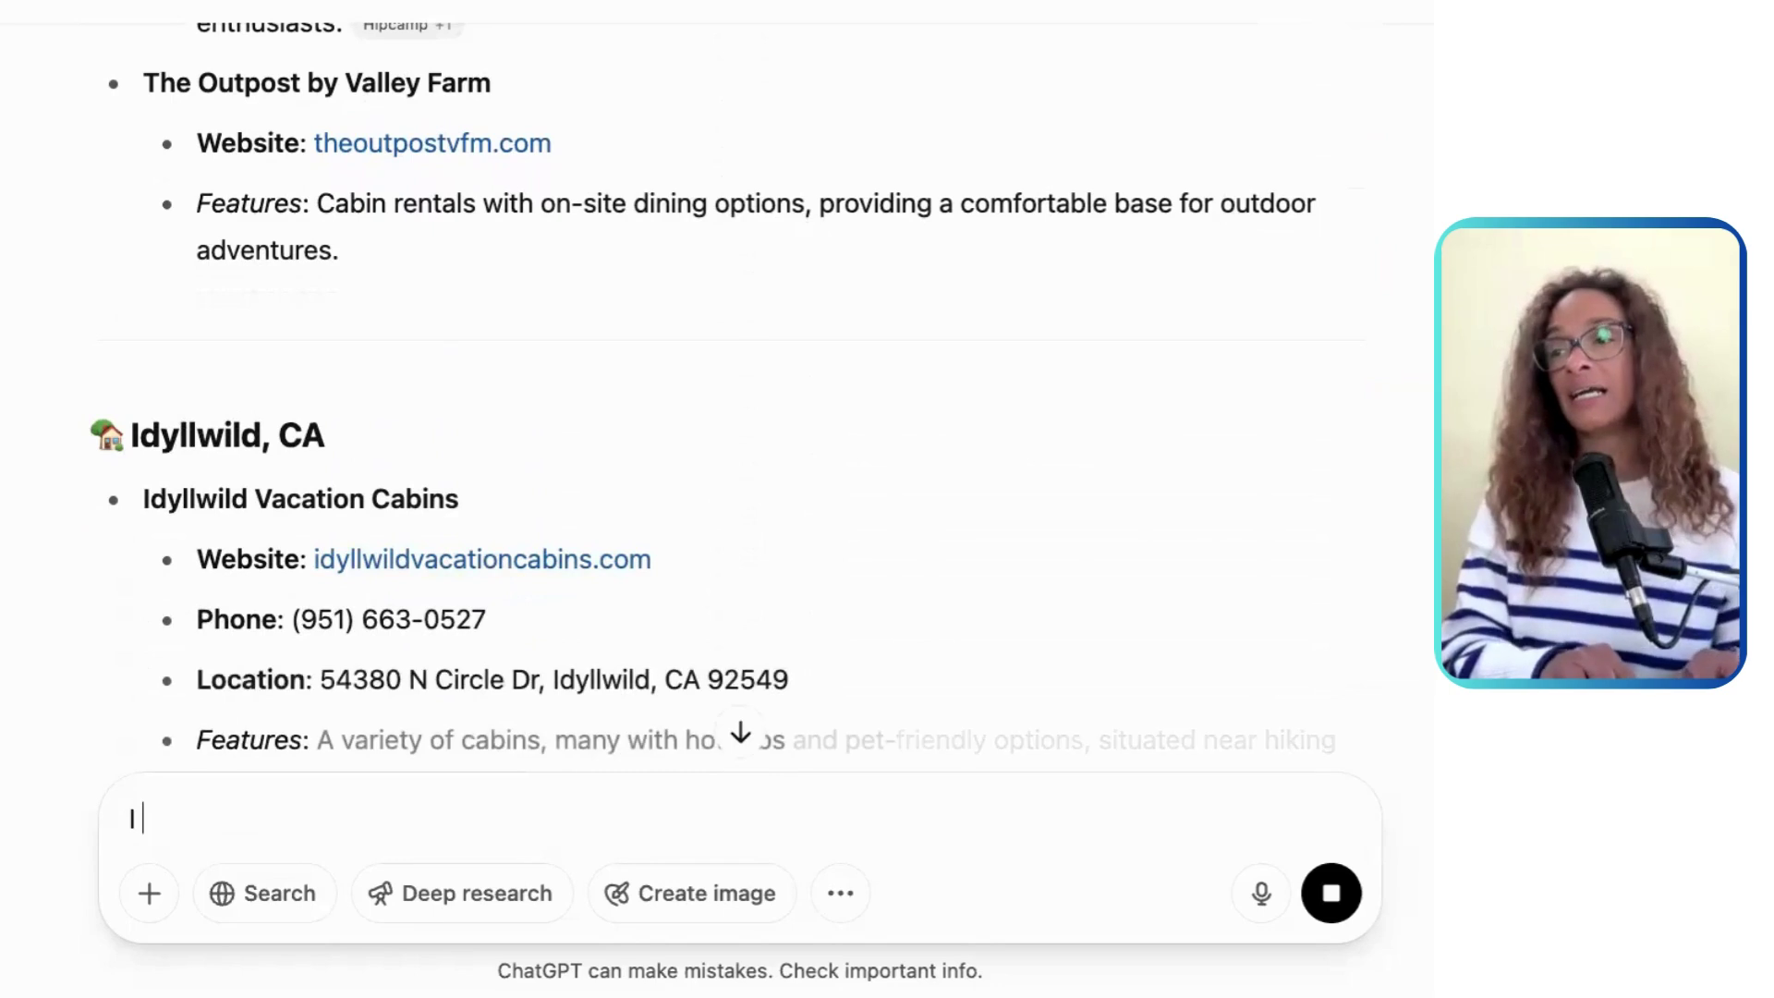
key("BackSpace")
type("Is there f")
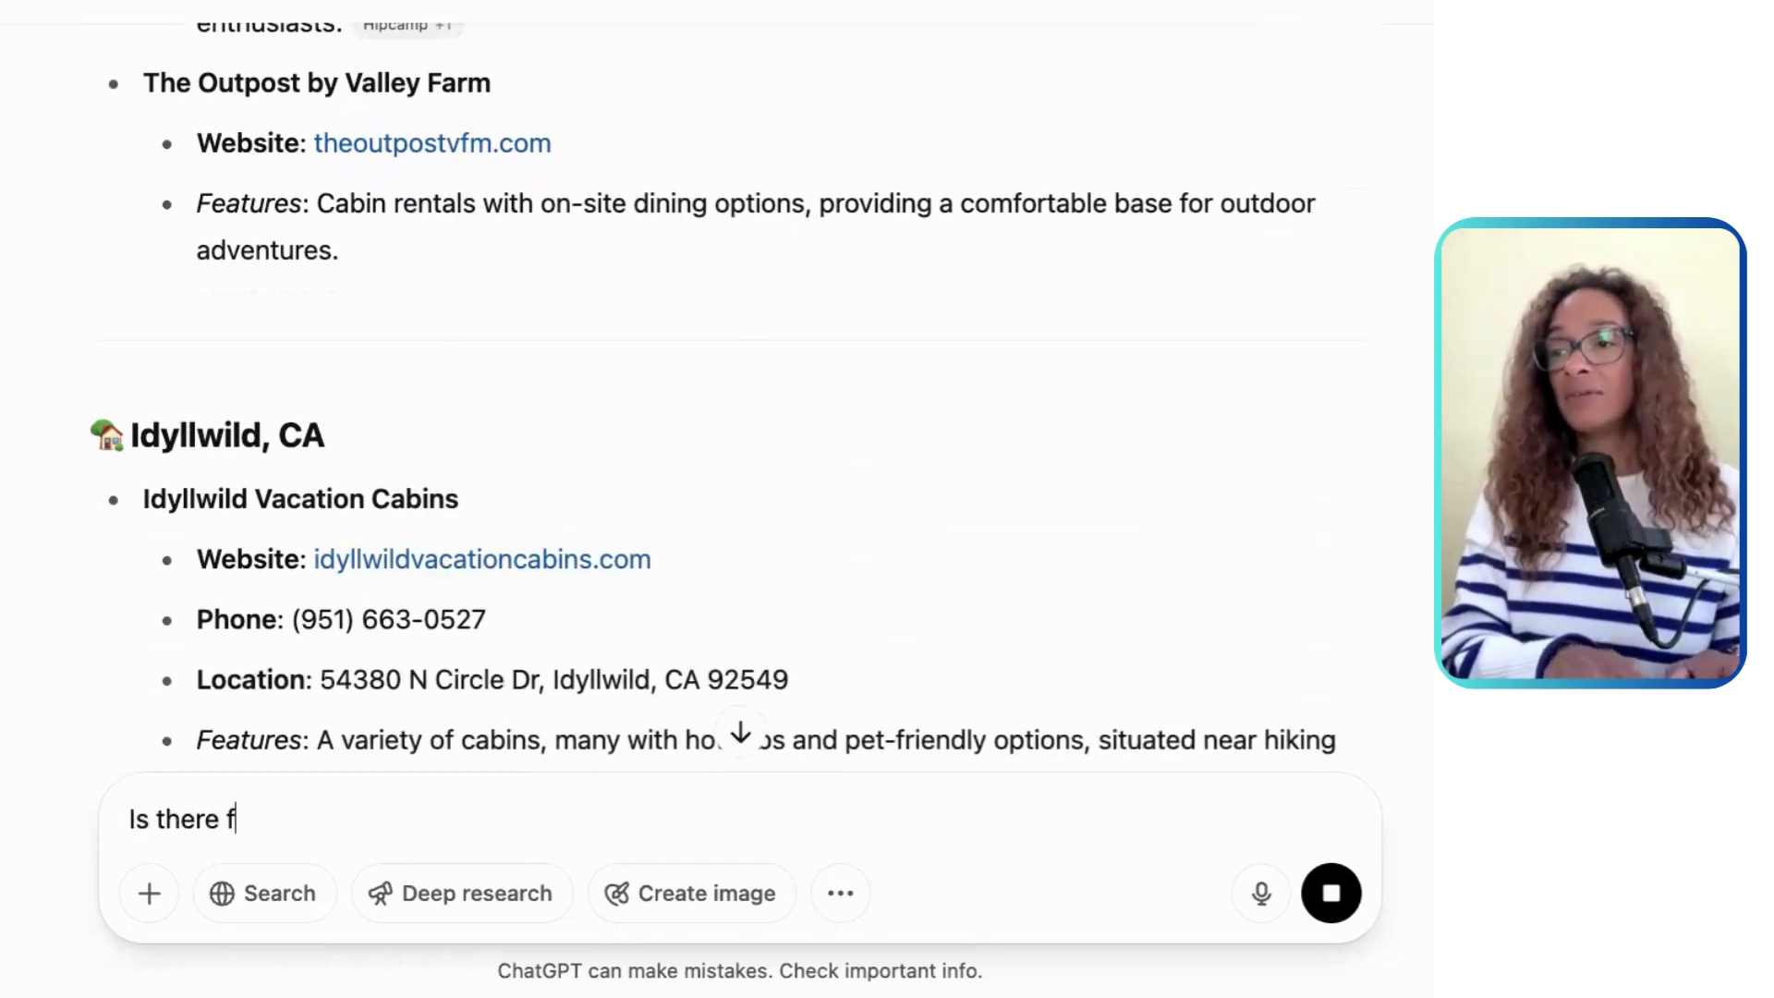
type("ishing? I forgot about that")
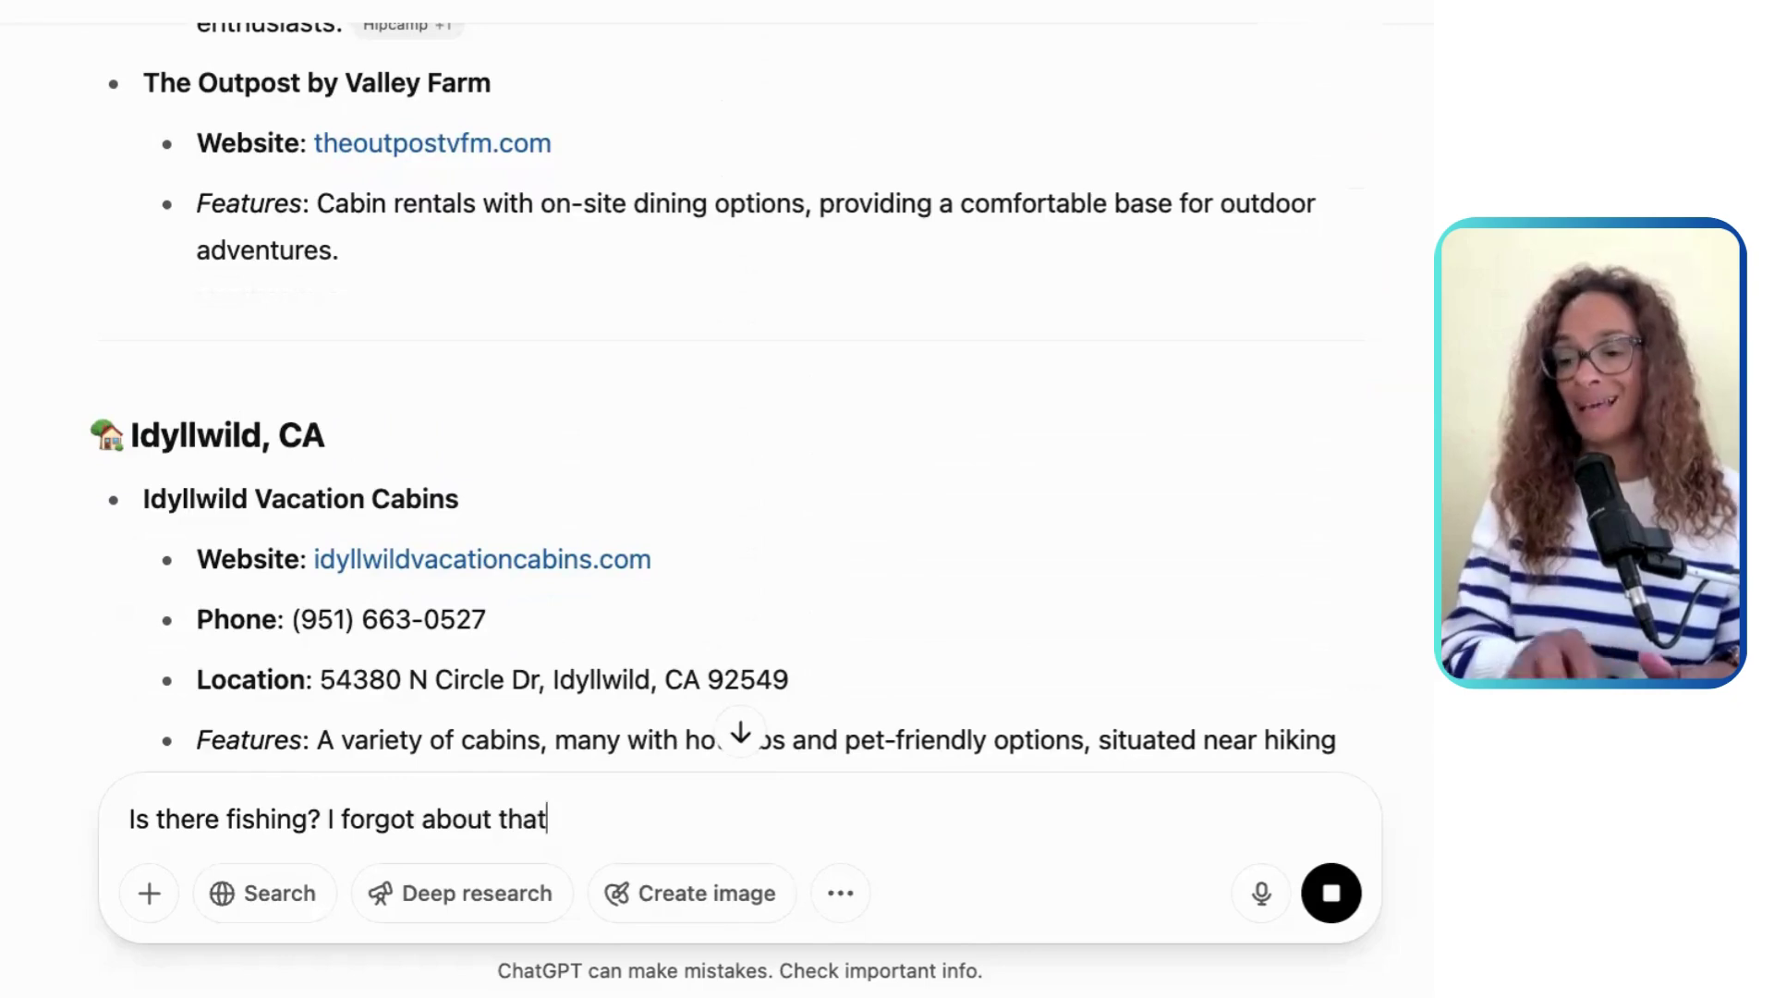
key("Return")
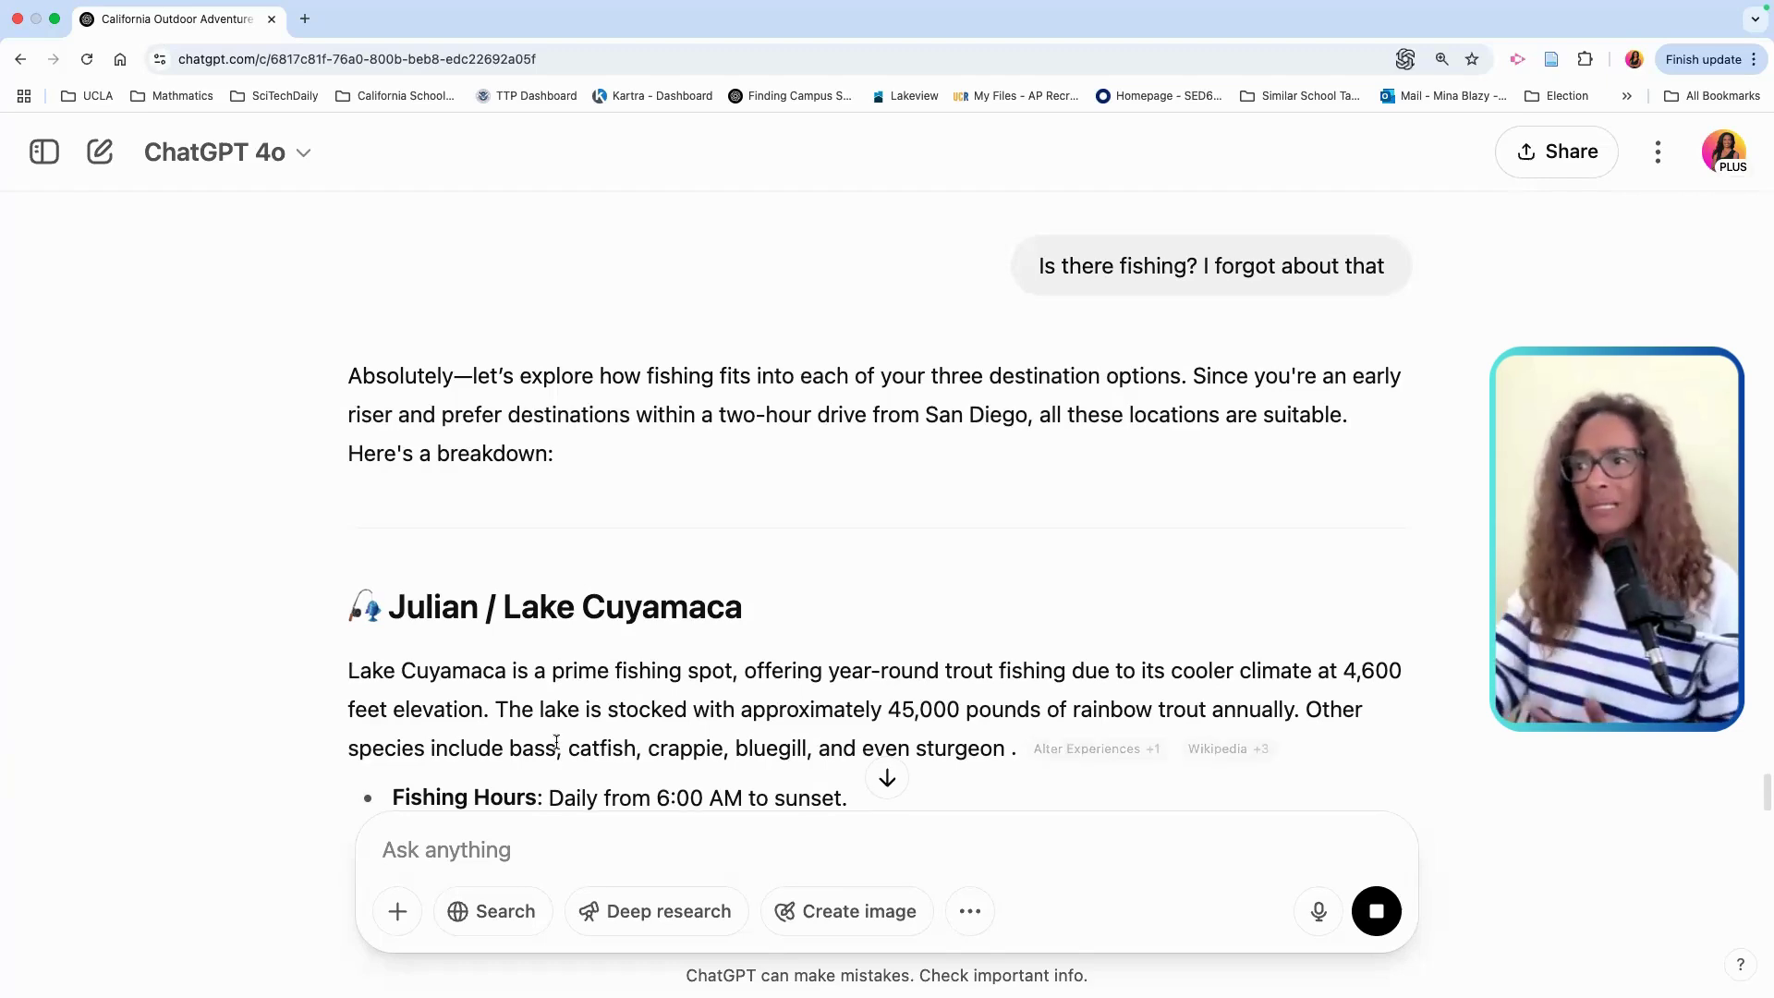
Step: Read the fishing breakdown for Julian / Lake Cuyamaca, Mount Laguna and Idyllwild, including permits, facilities and nearby lakes
scroll(721, 684, "down", 3)
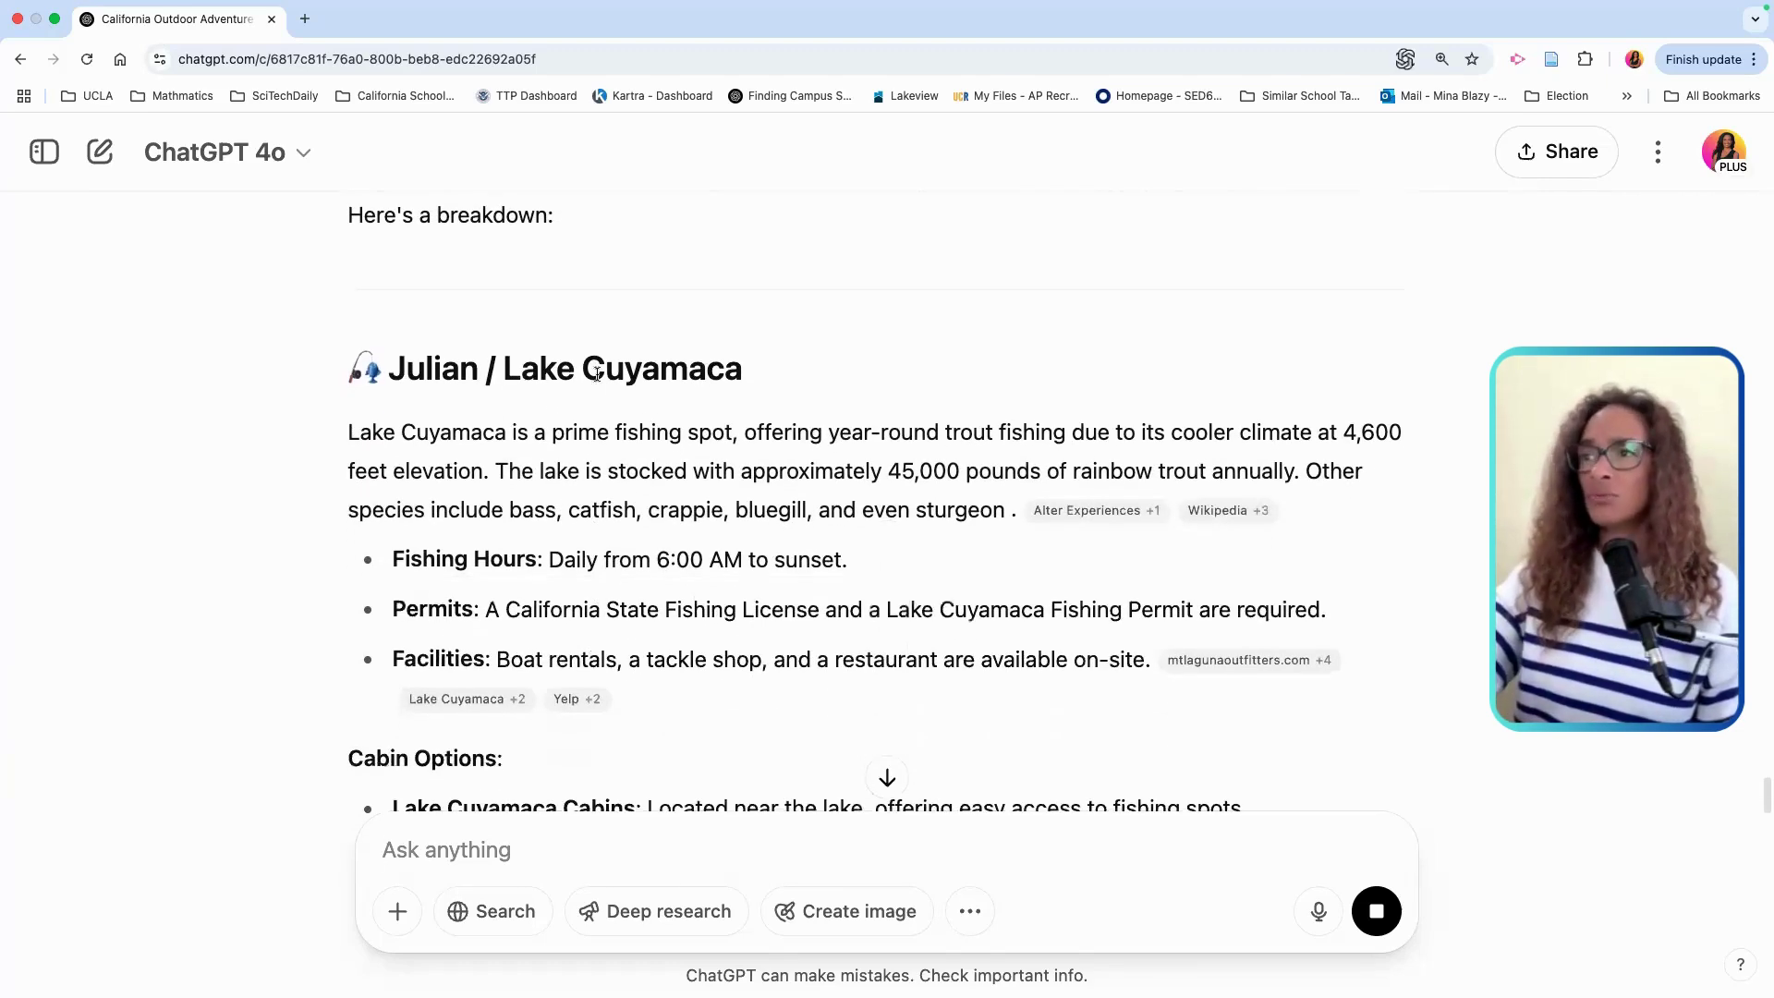
scroll(832, 462, "down", 1)
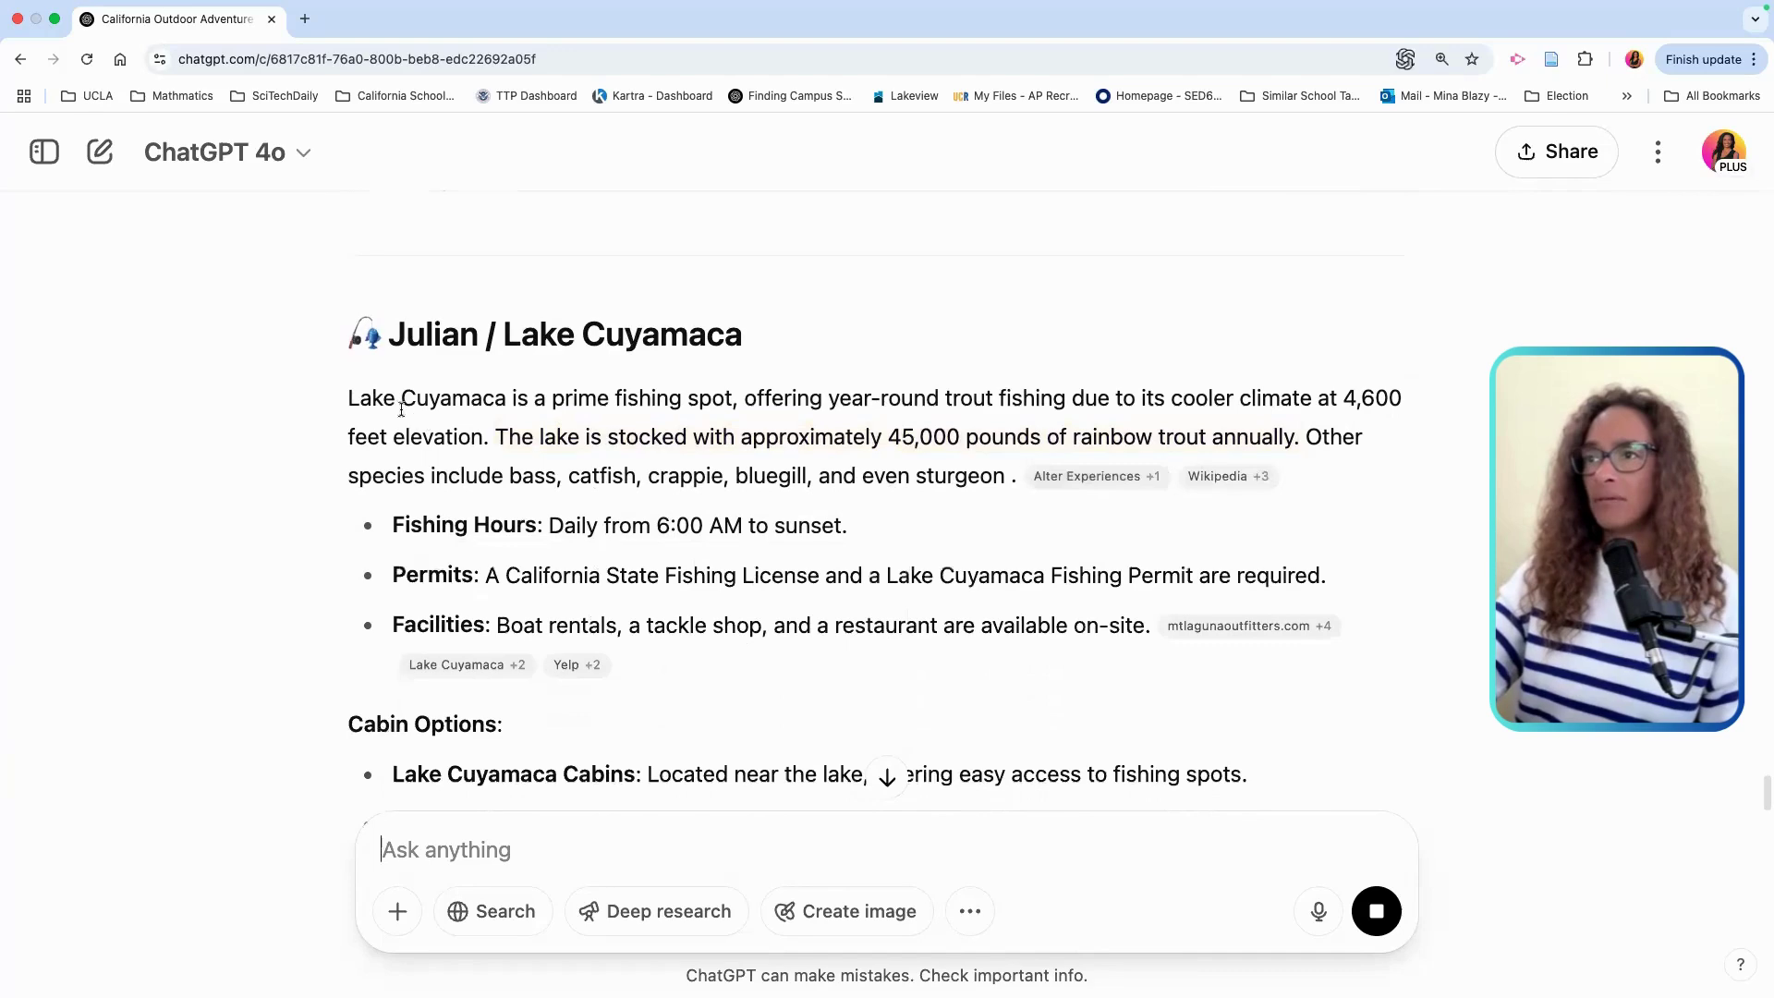
left_click_drag(344, 407, 767, 440)
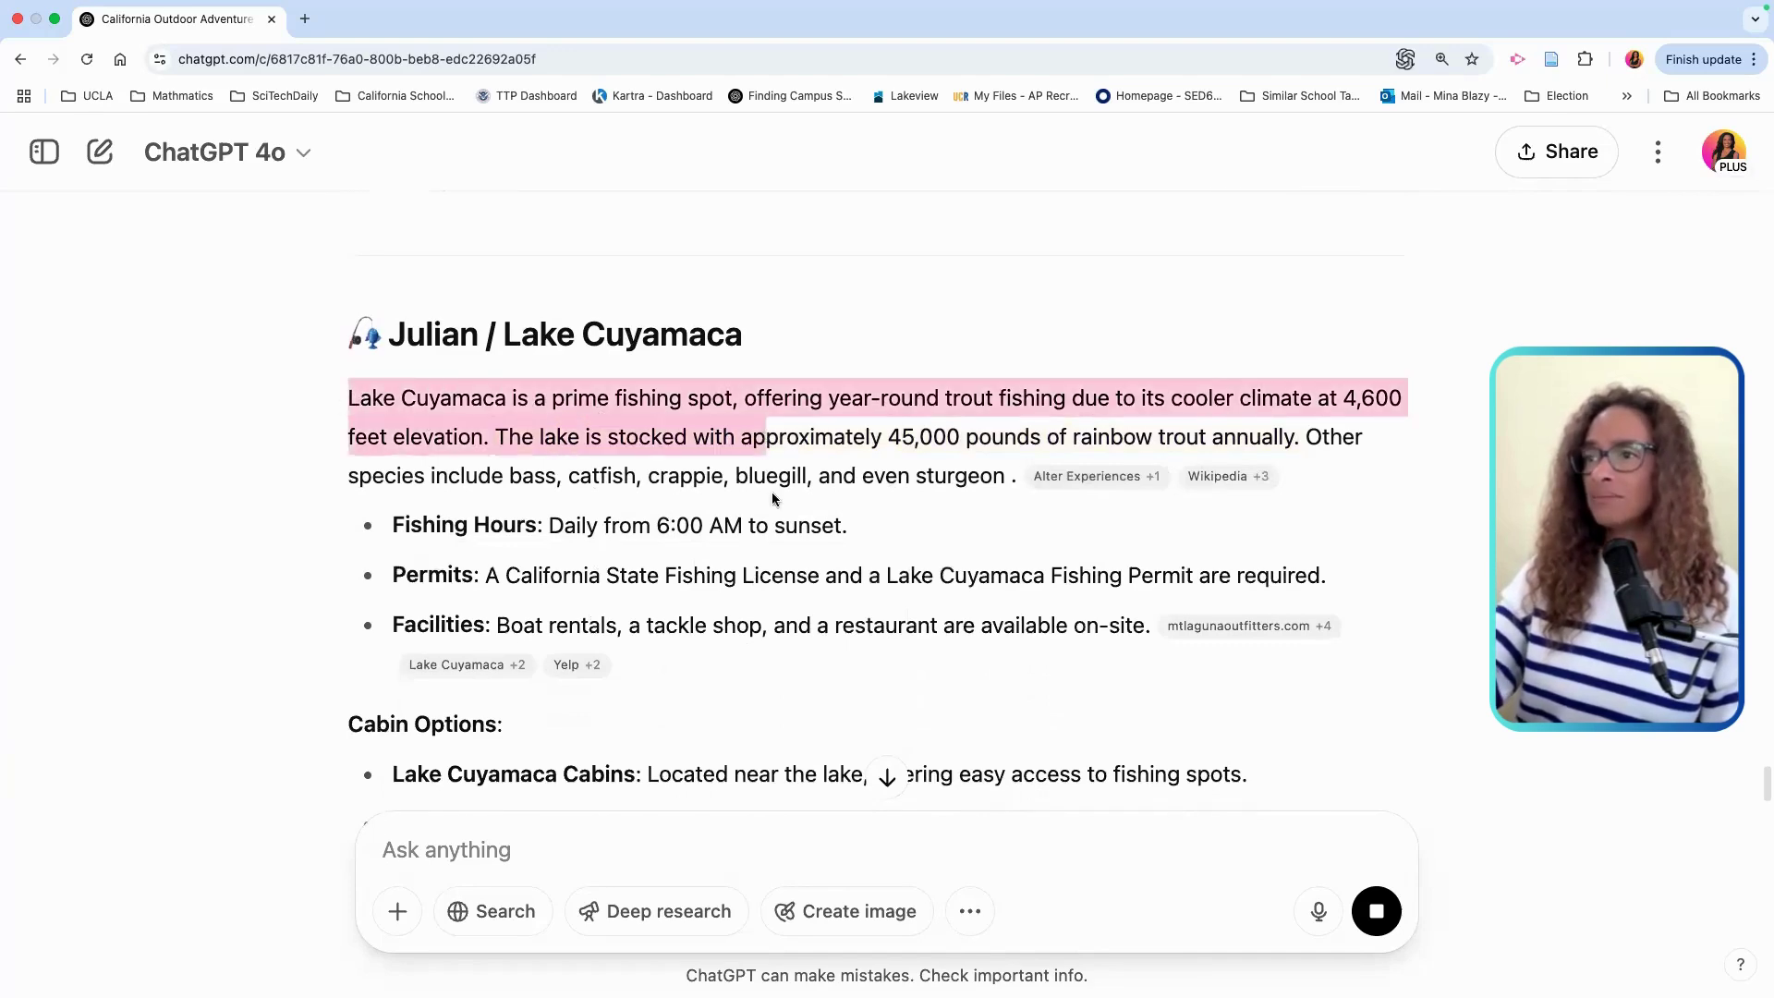
scroll(773, 499, "down", 4)
scroll(772, 499, "down", 3)
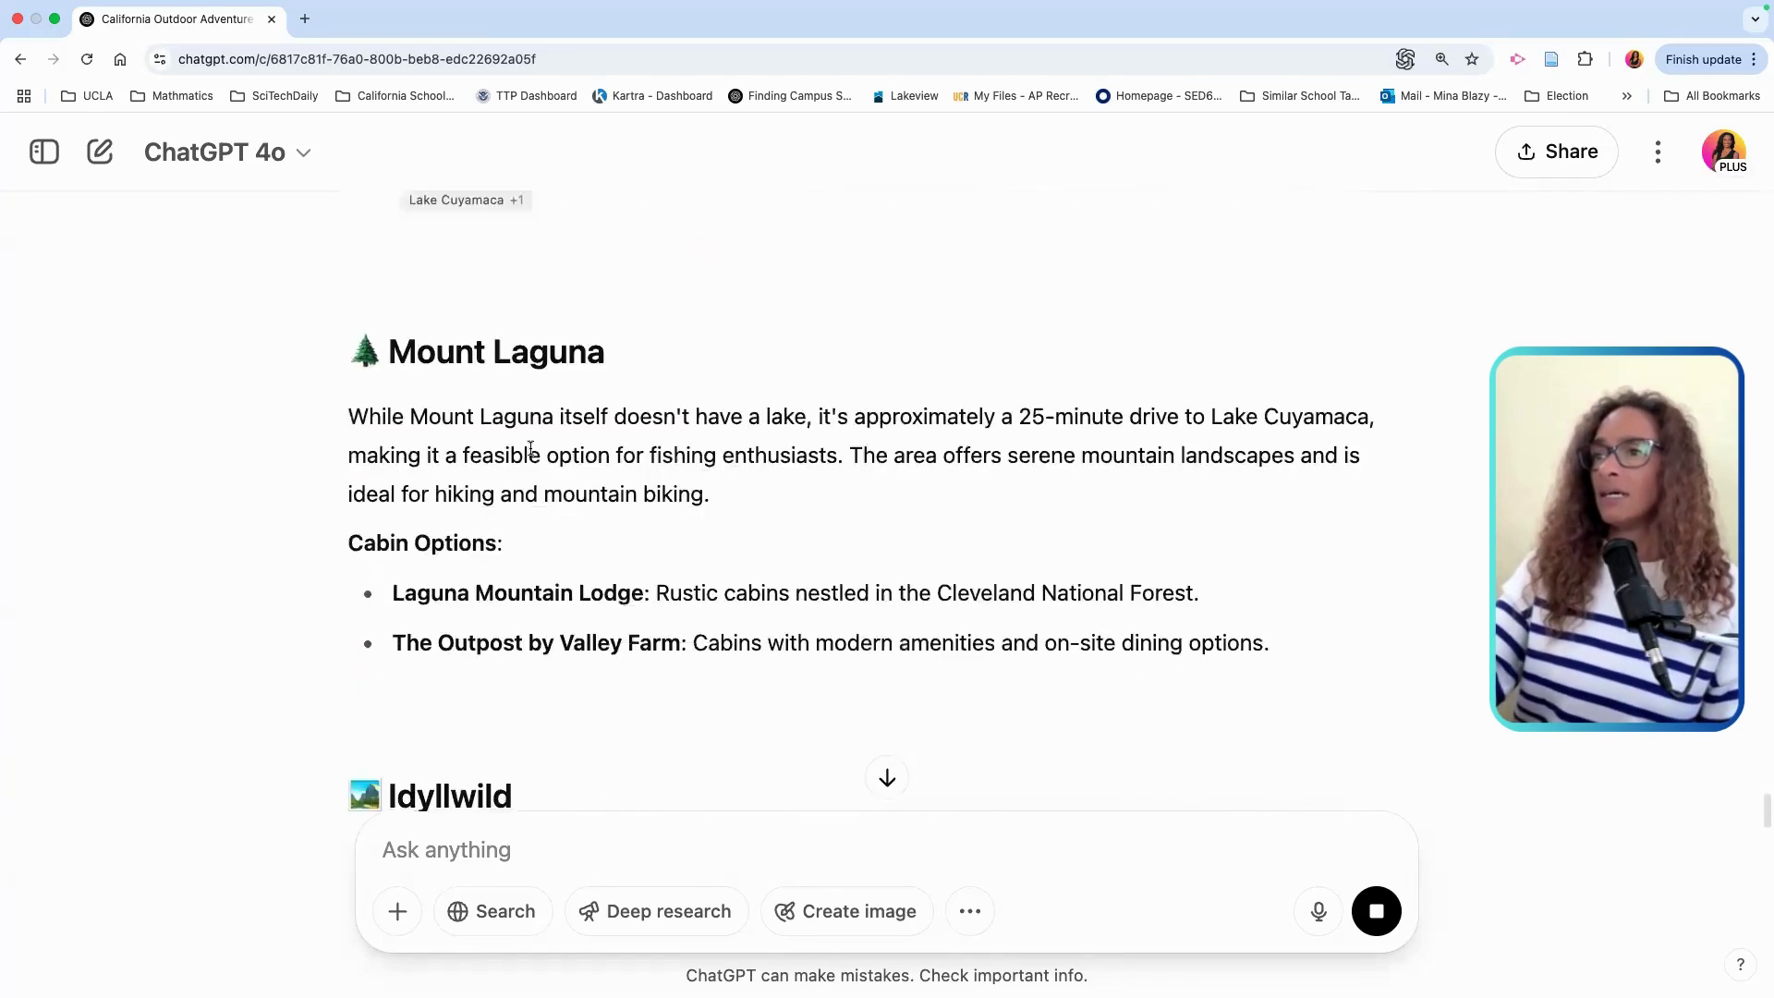
scroll(796, 502, "down", 1)
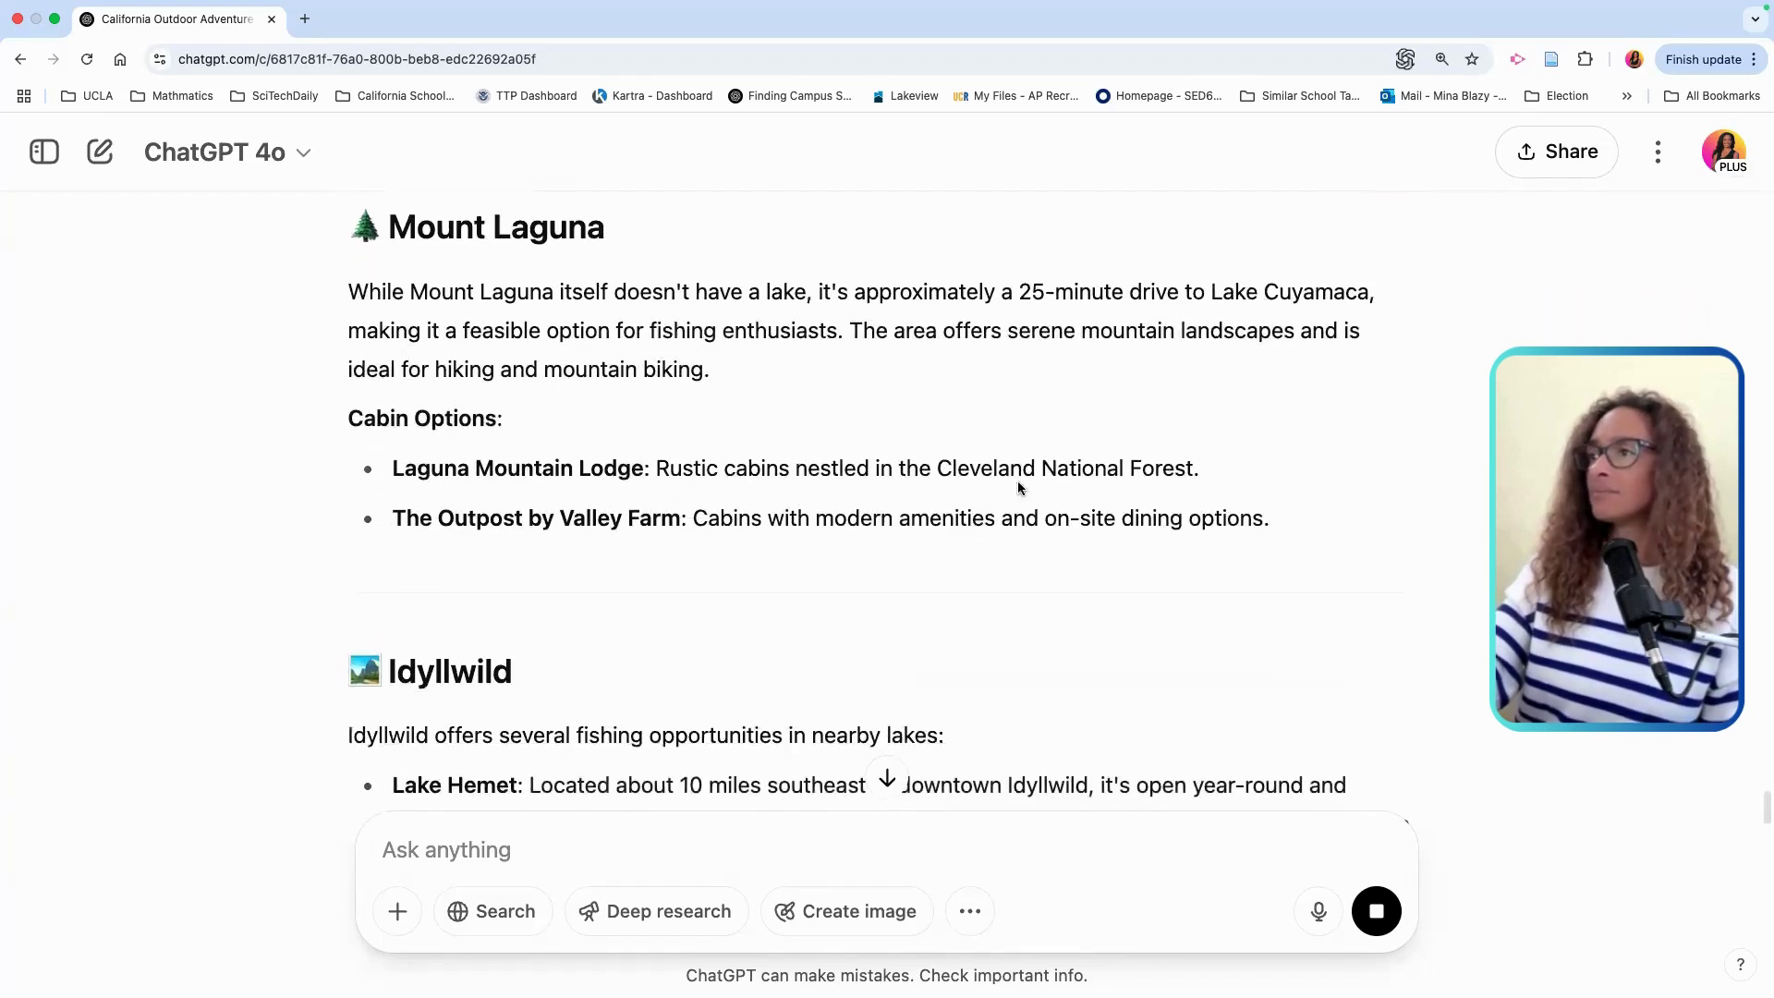
scroll(1007, 531, "down", 3)
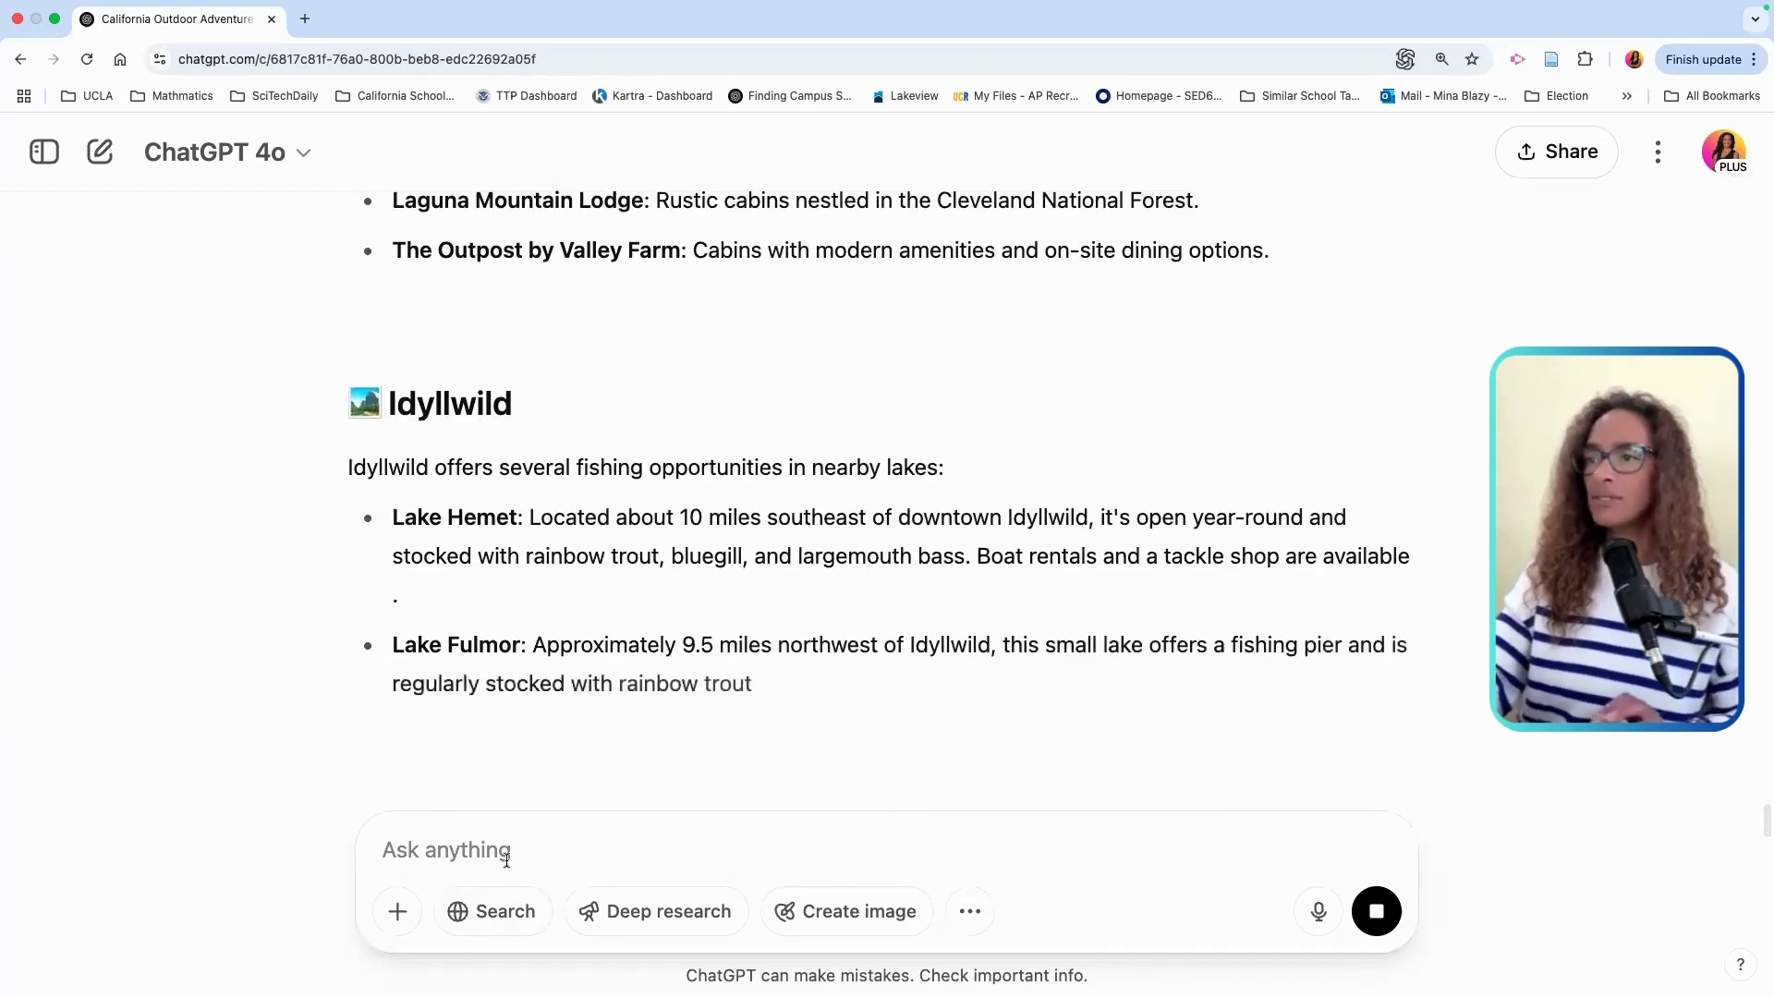
Step: Ask whether every destination offers fishing by sending "do they all have fishing yes/no"
left_click(506, 859)
type("do they all have ")
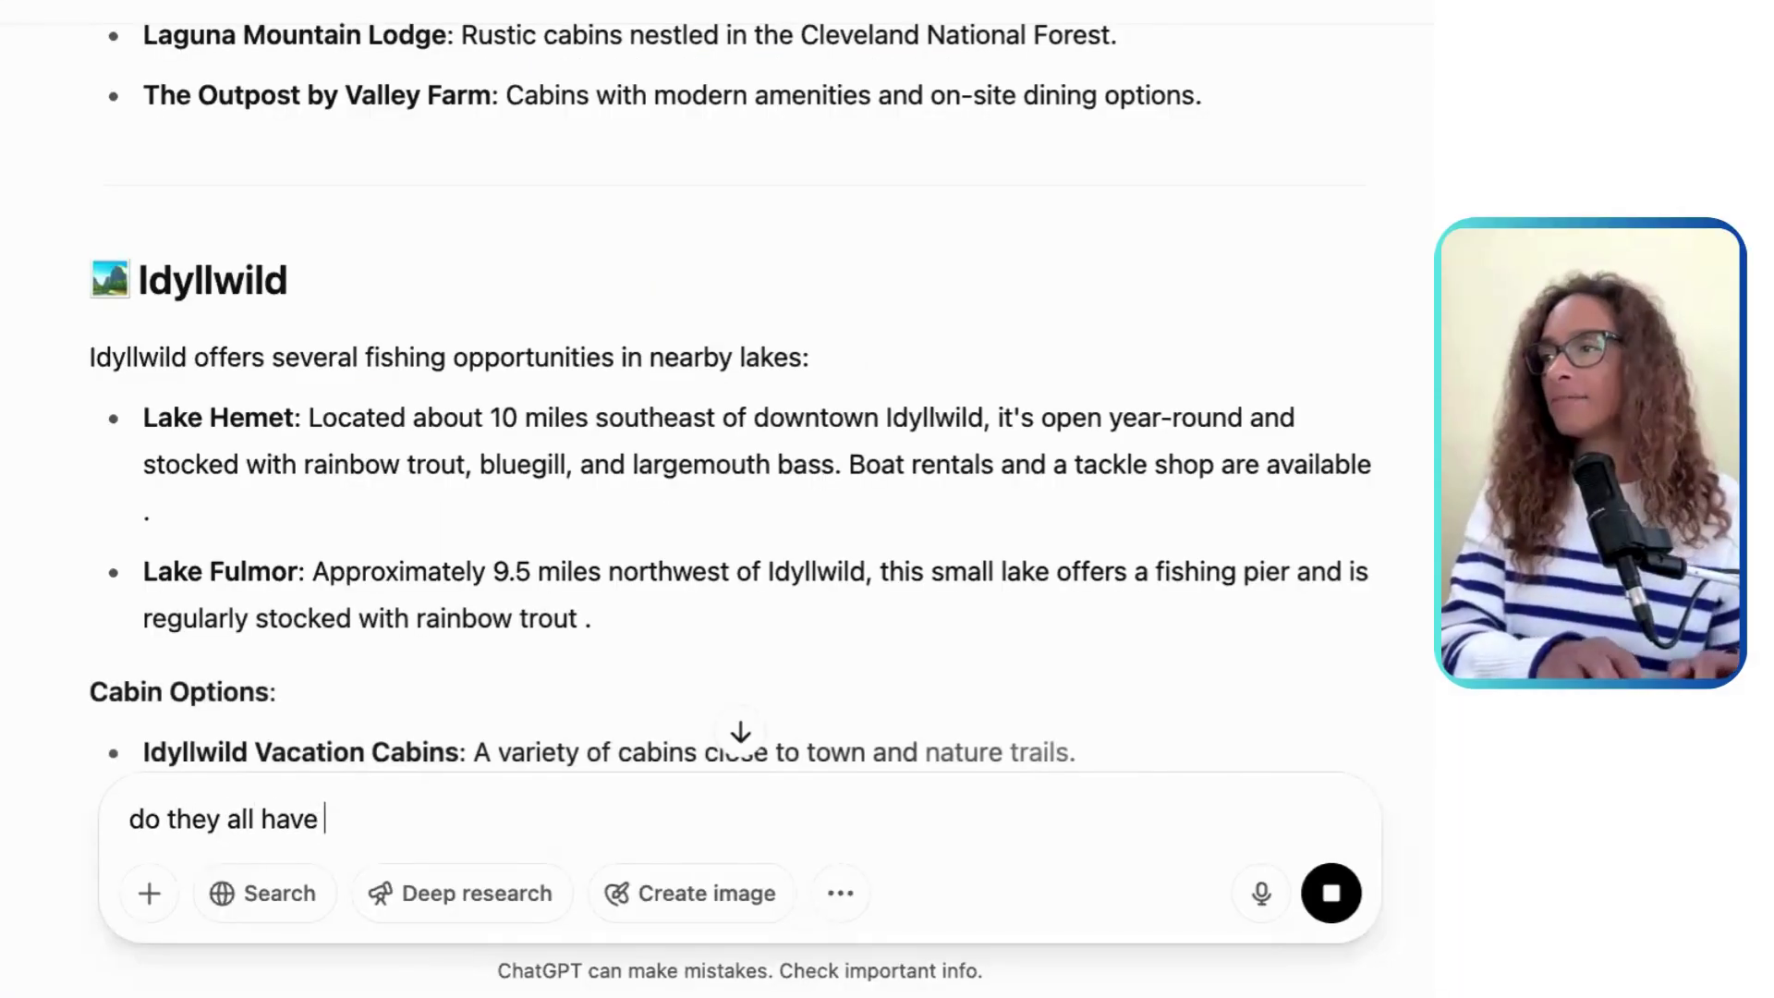
type("fishing yes/")
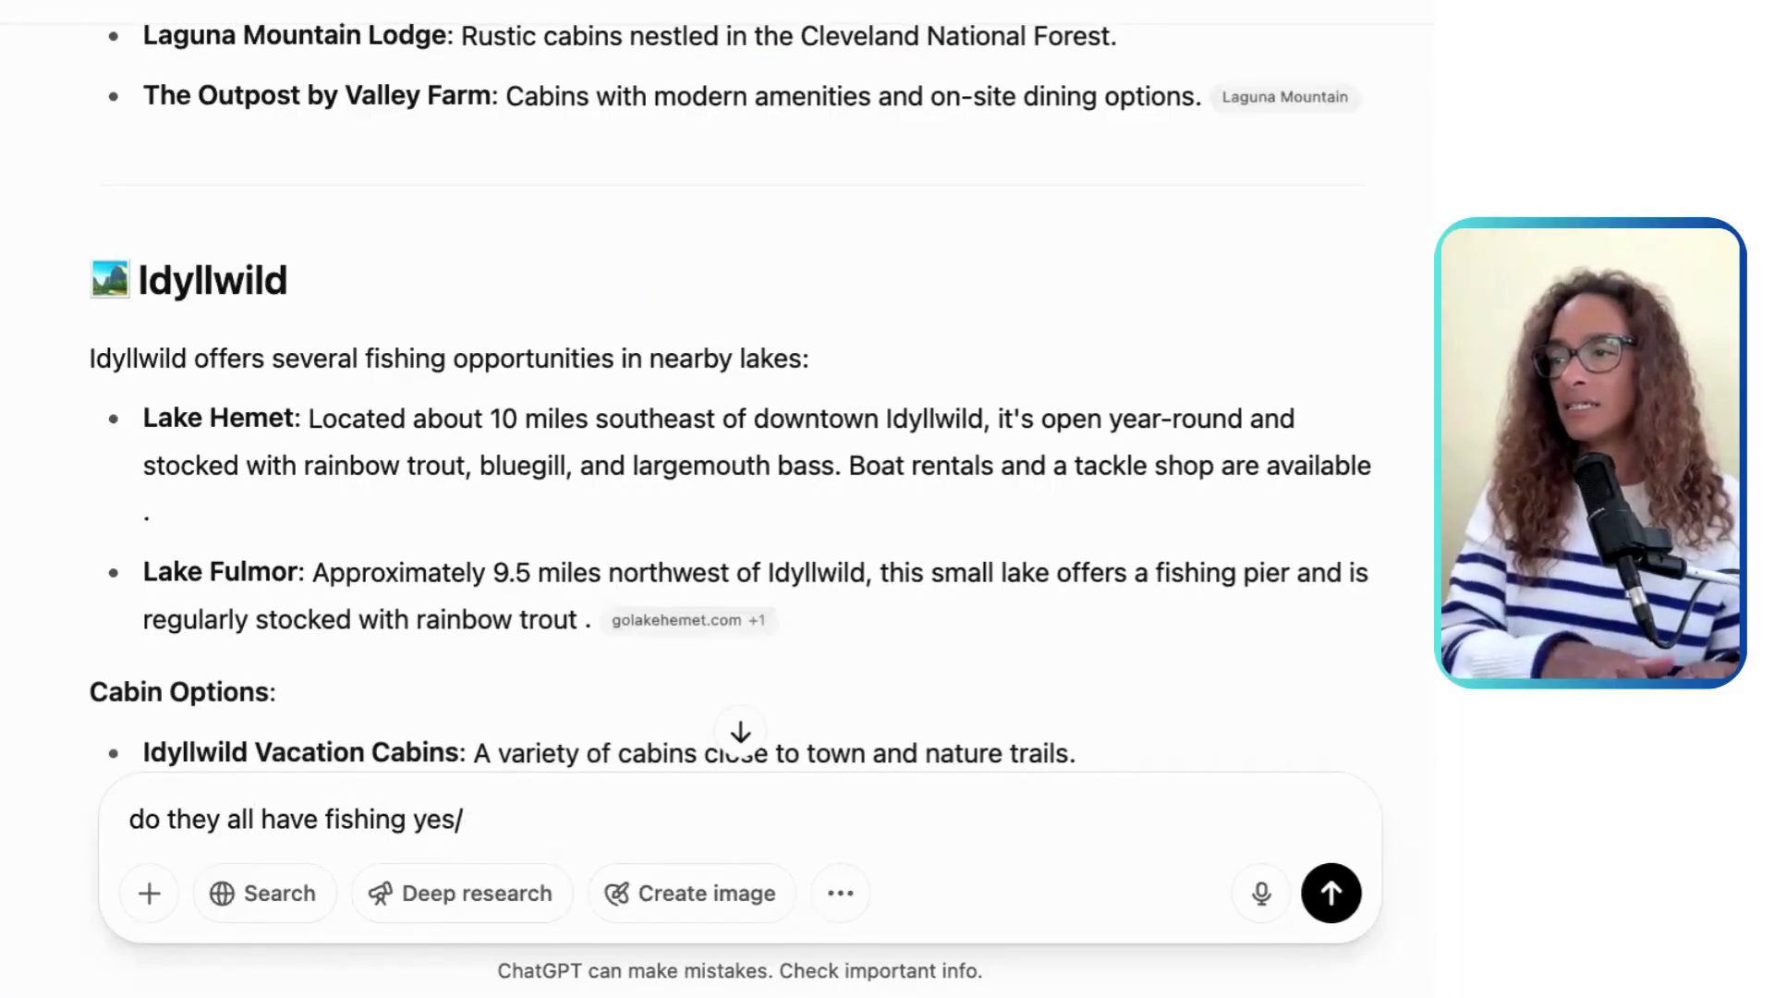
type("no")
key("Return")
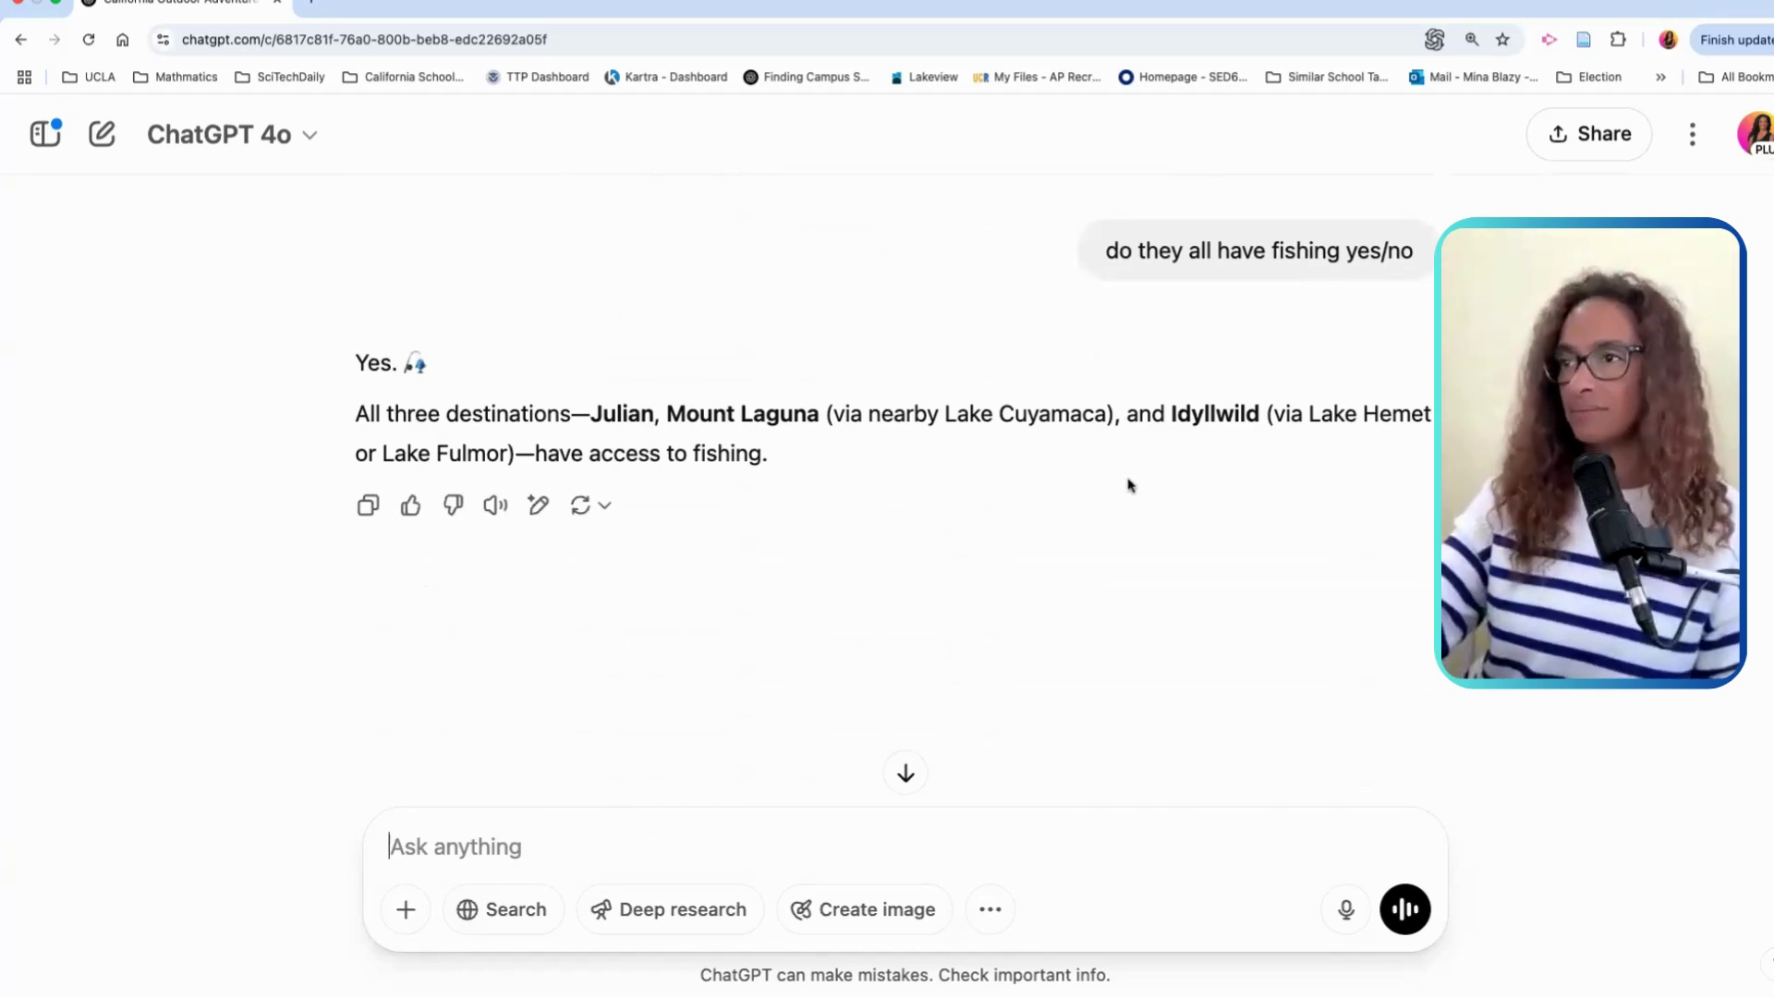
Step: Look back through the earlier fishing, cabin and destination answers in the conversation
scroll(970, 584, "up", 20)
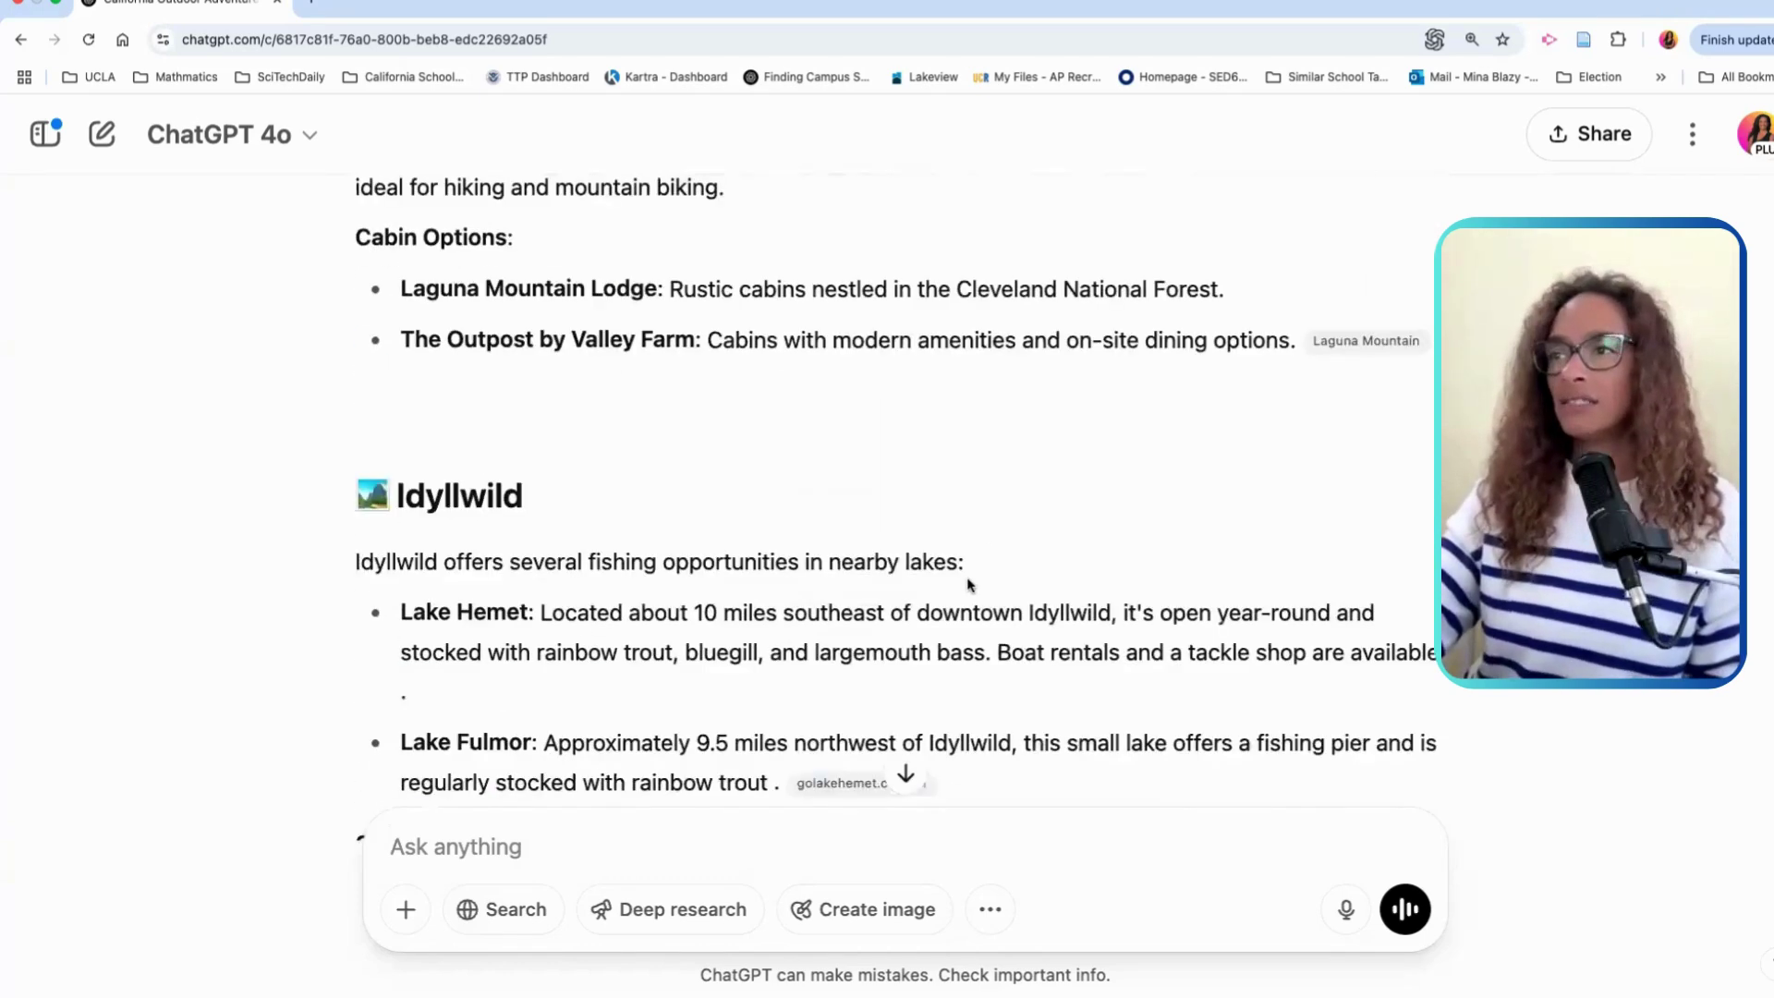
scroll(967, 588, "up", 4)
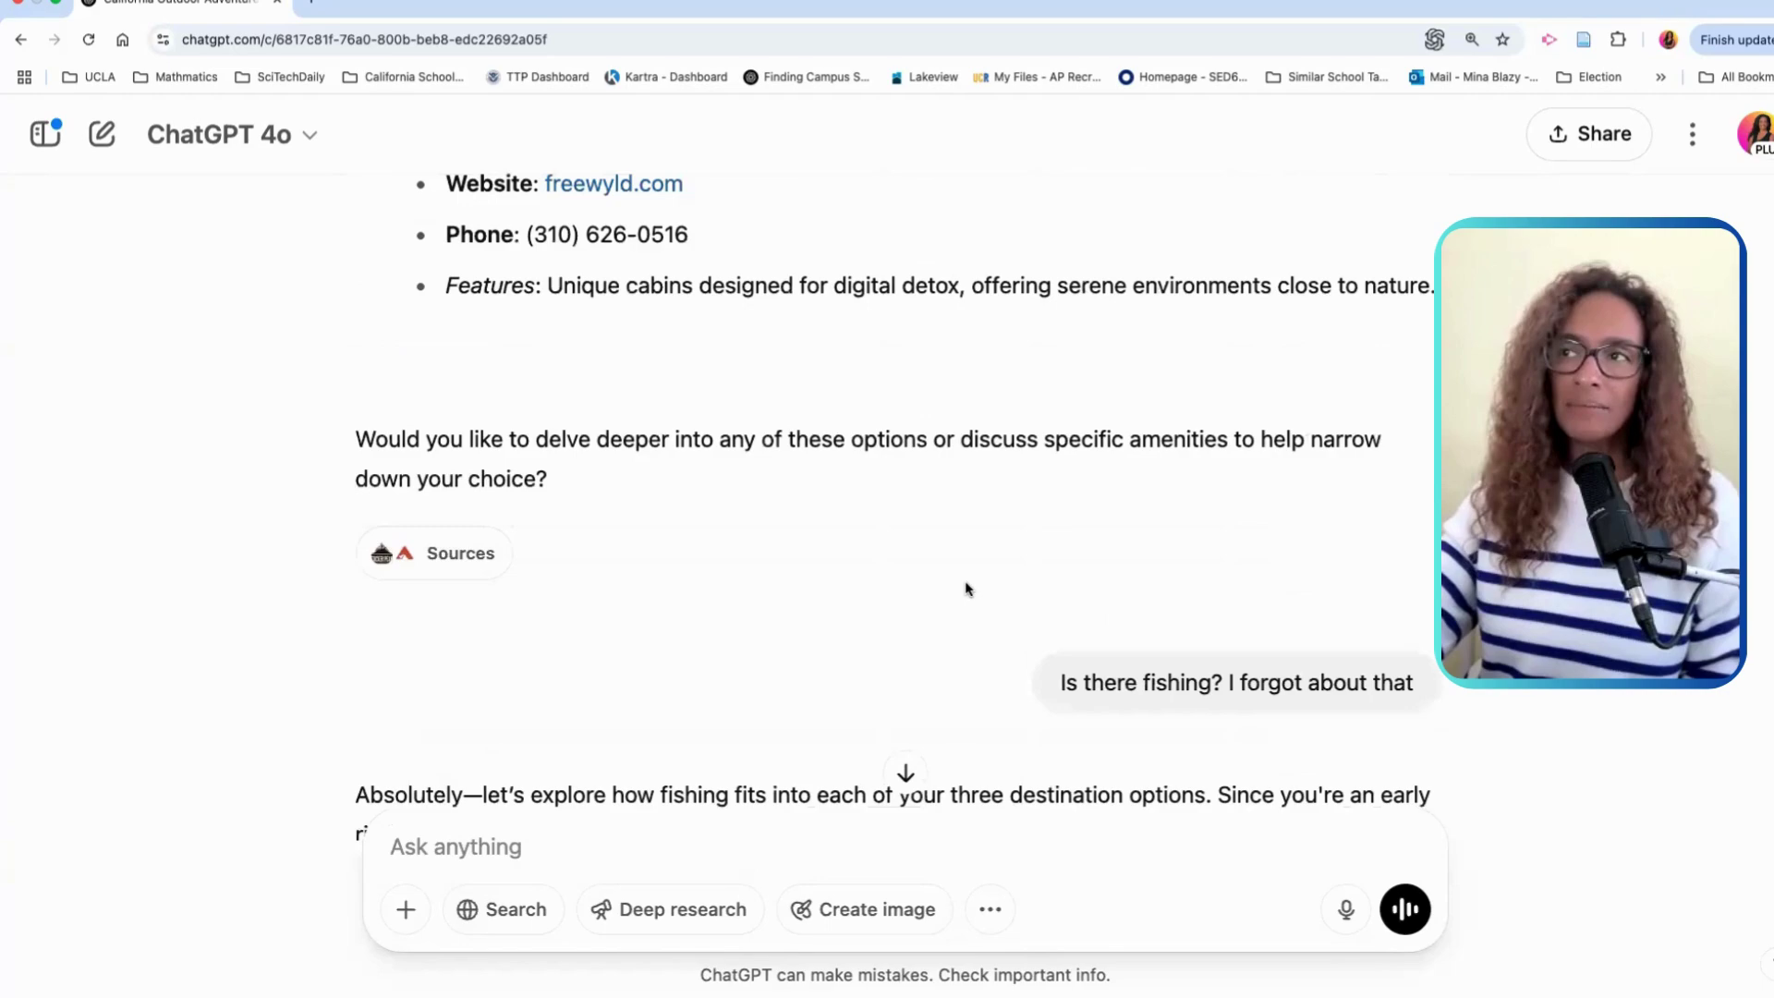
scroll(968, 589, "up", 20)
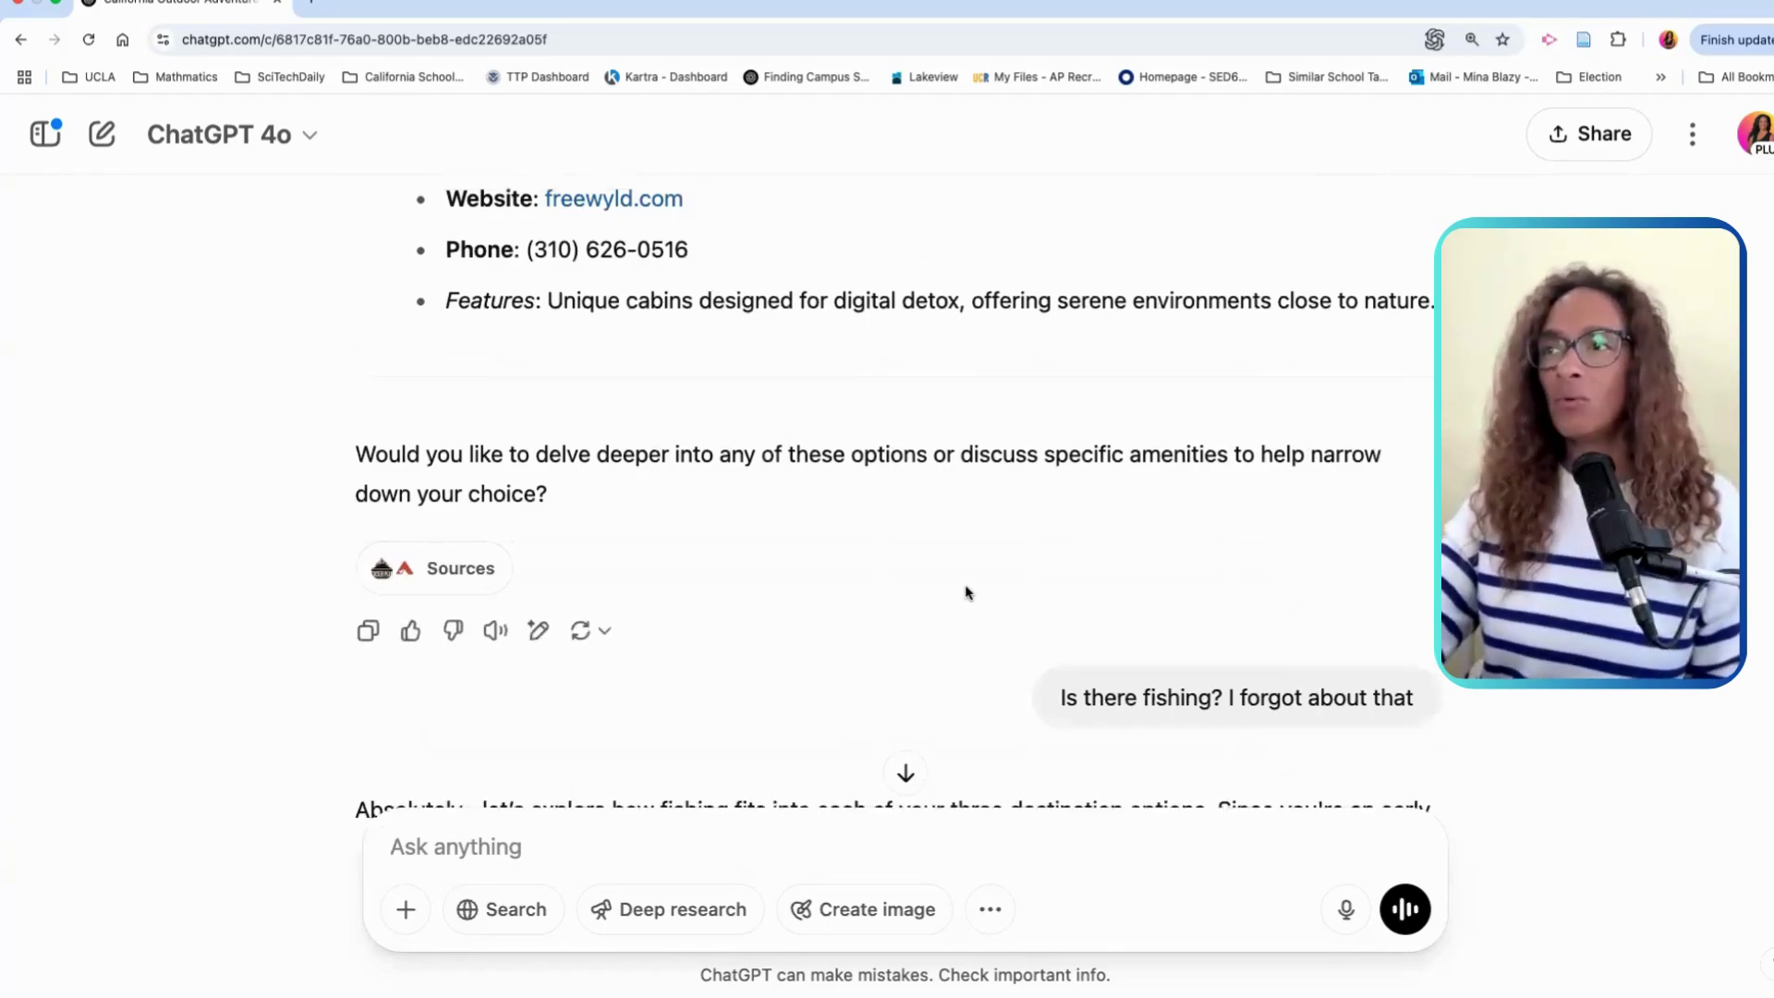
scroll(956, 592, "up", 20)
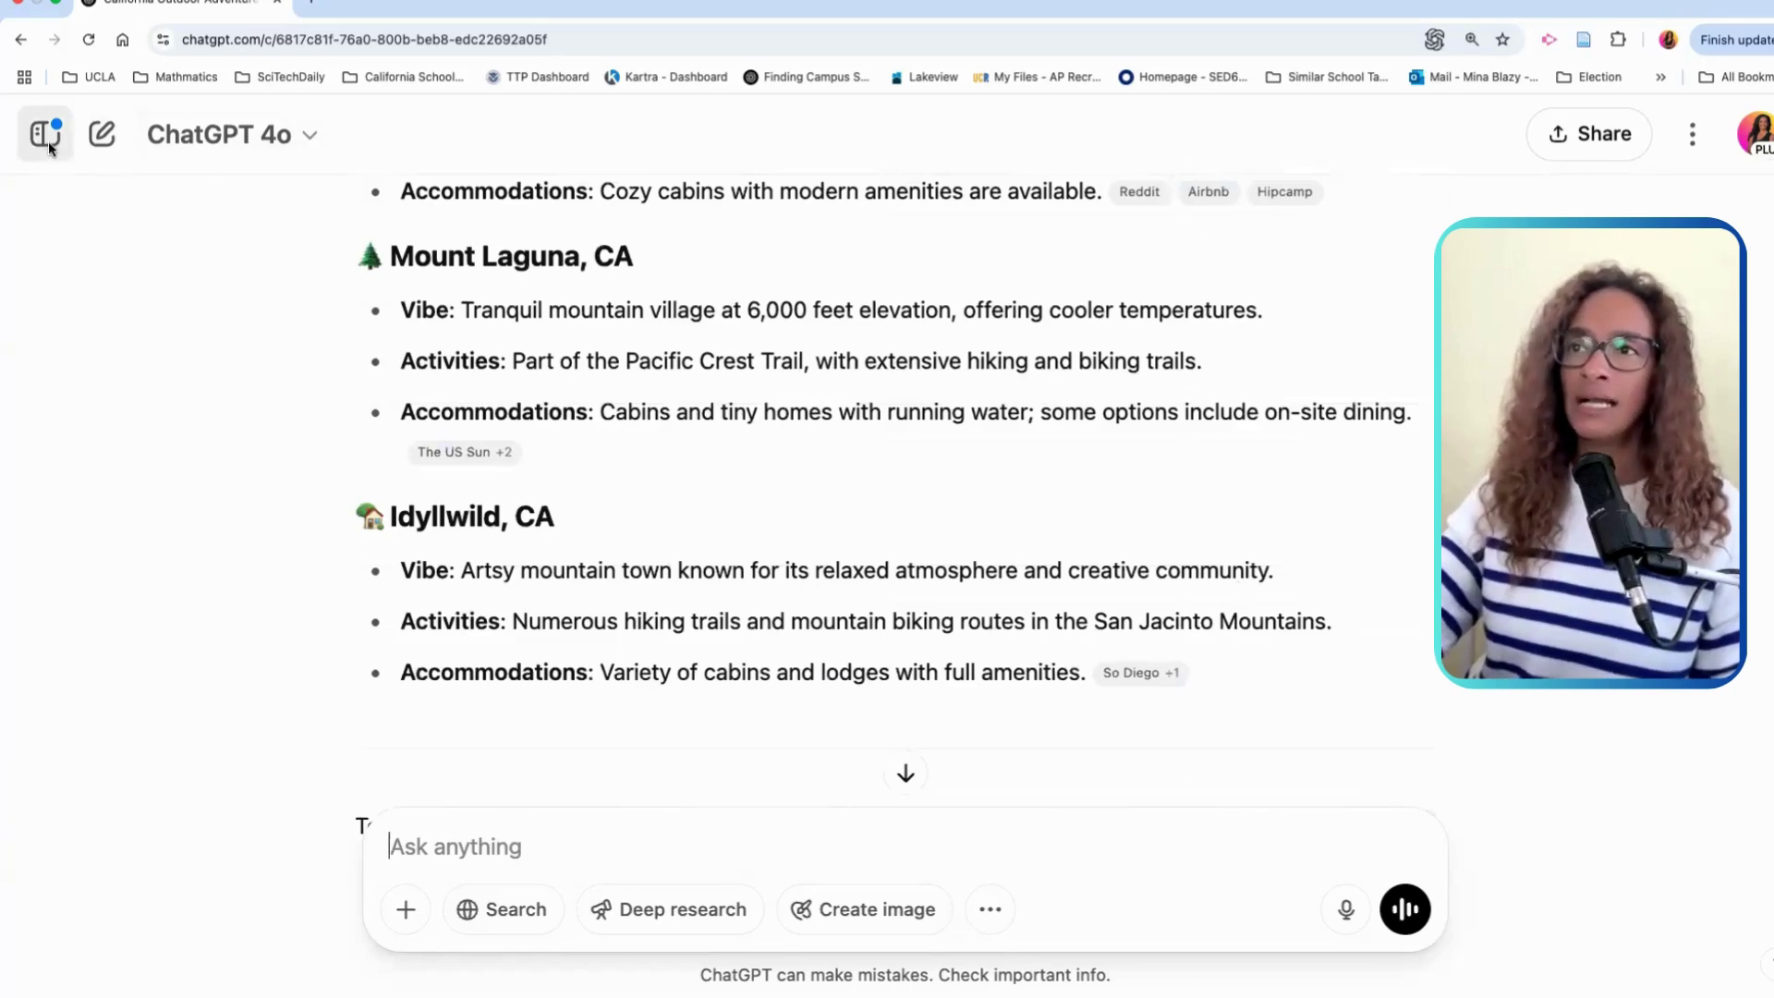
Step: Create a new project named "2025 Spring Outdoor Adventure"
left_click(48, 141)
scroll(254, 499, "down", 5)
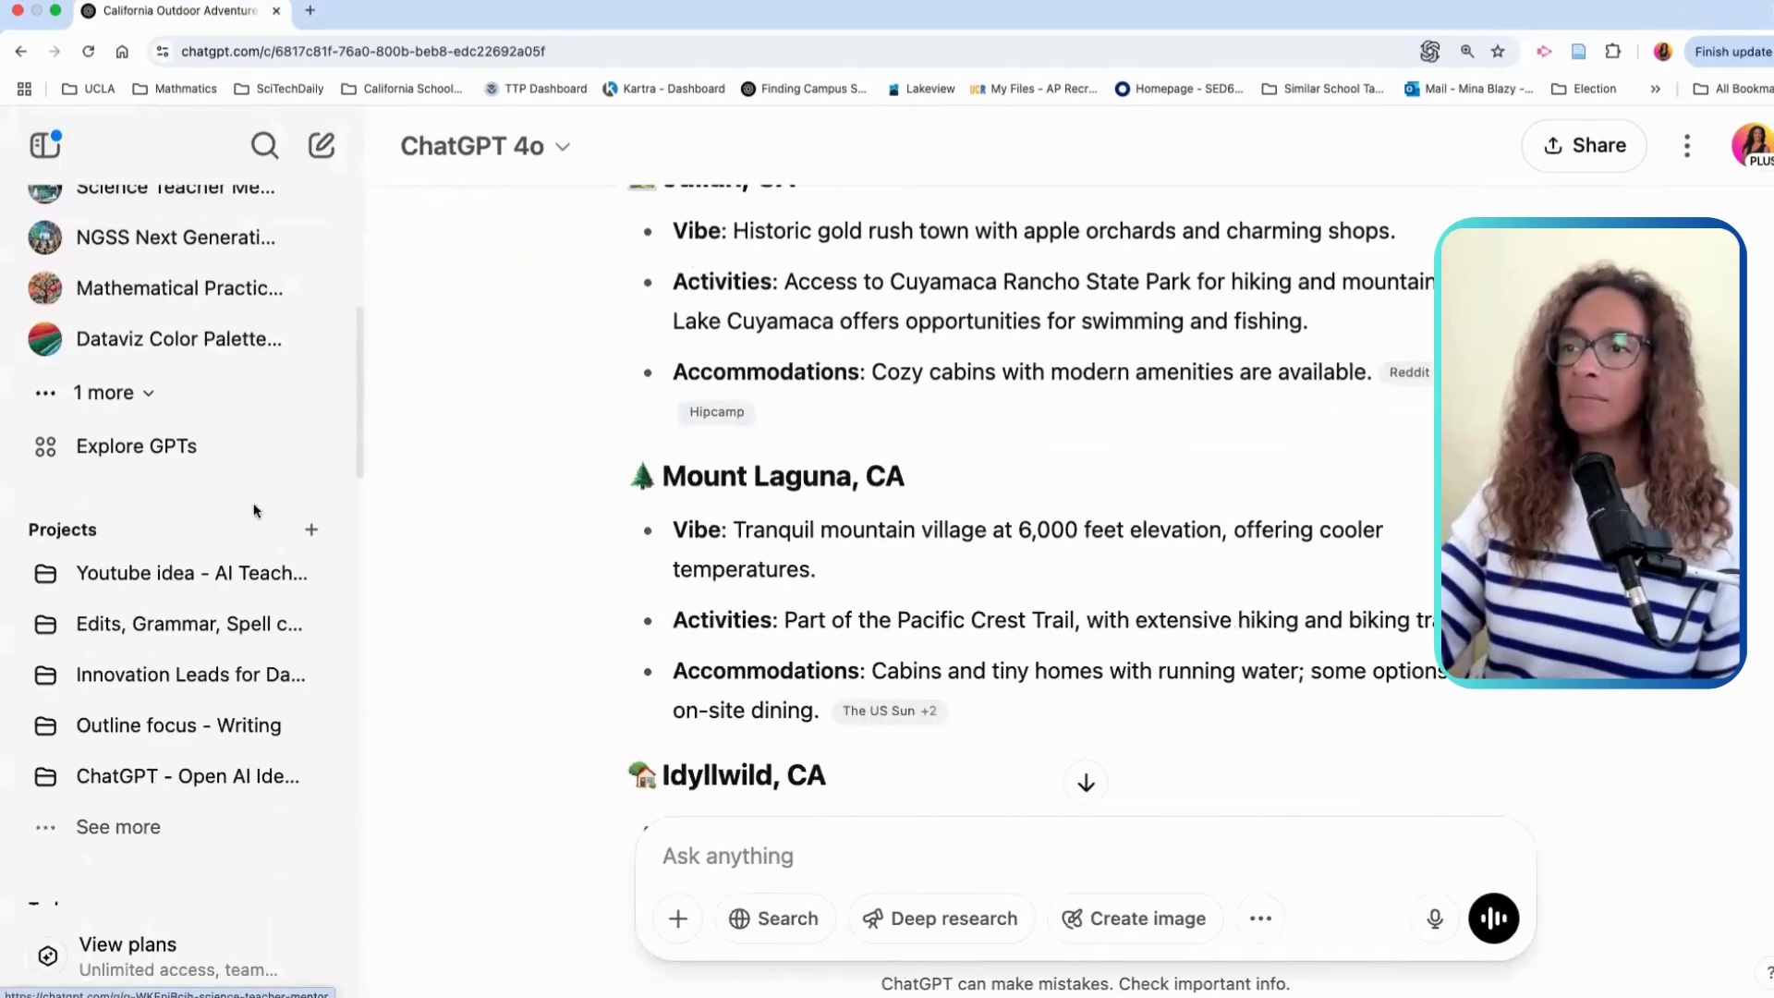
left_click(311, 530)
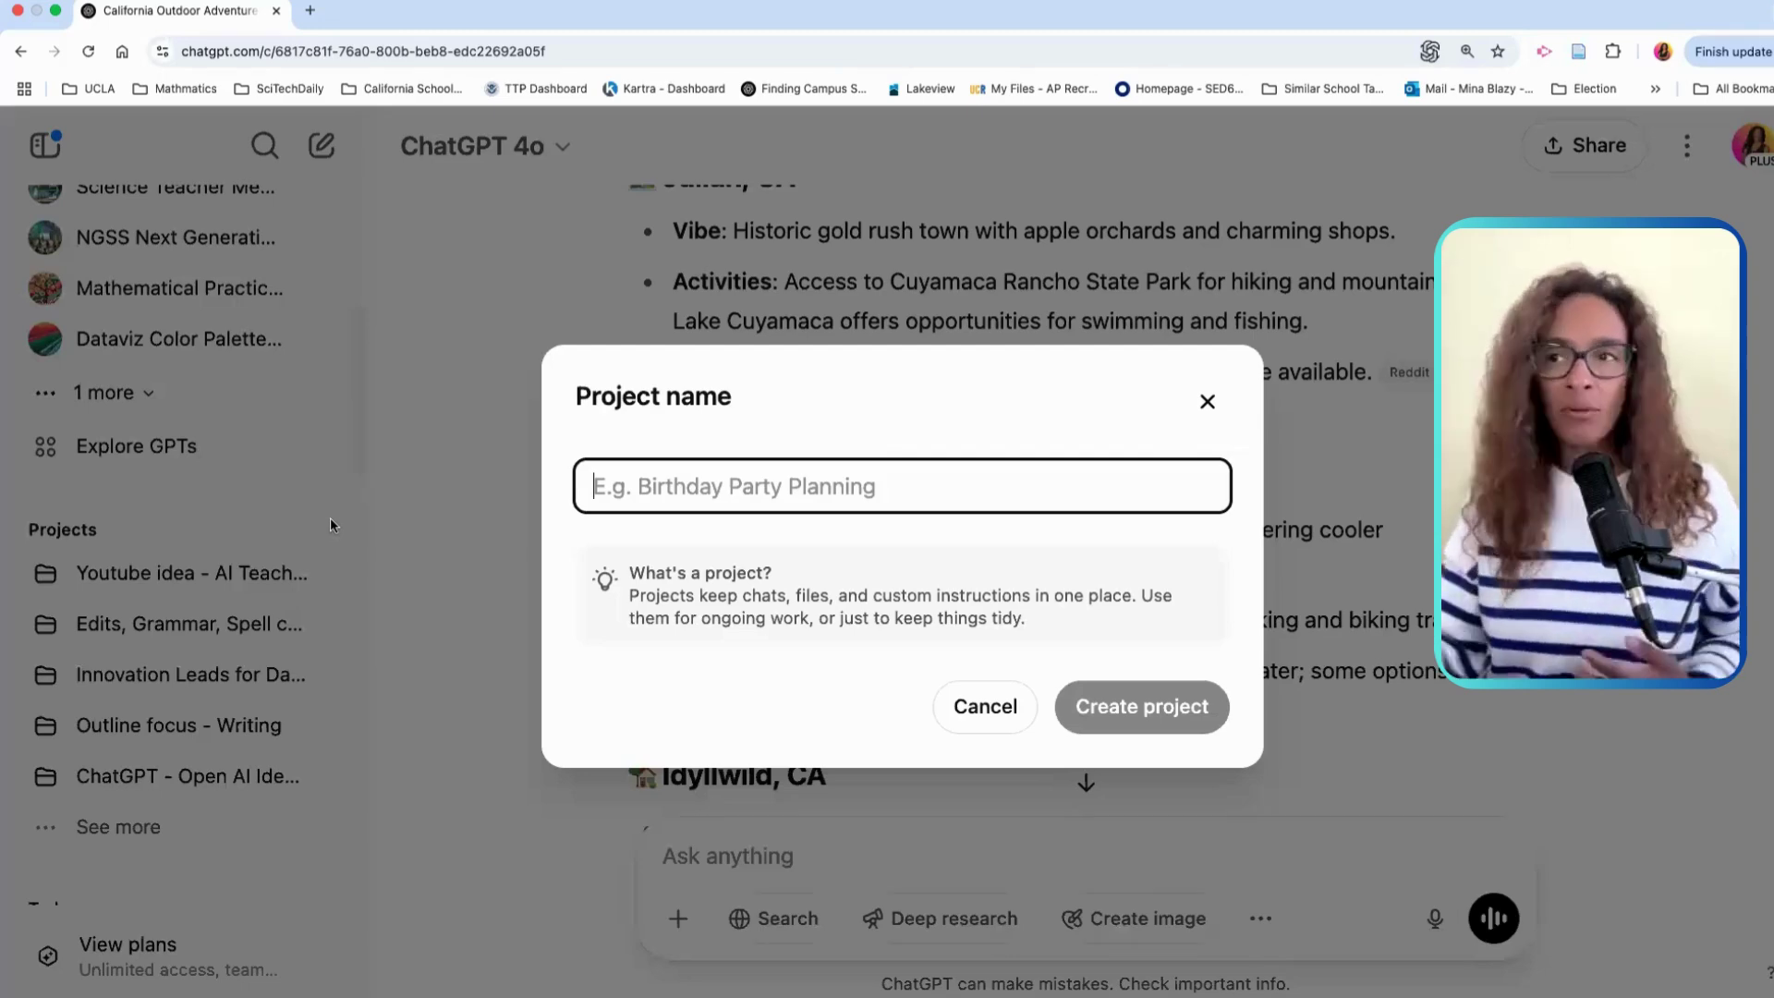
left_click(1207, 405)
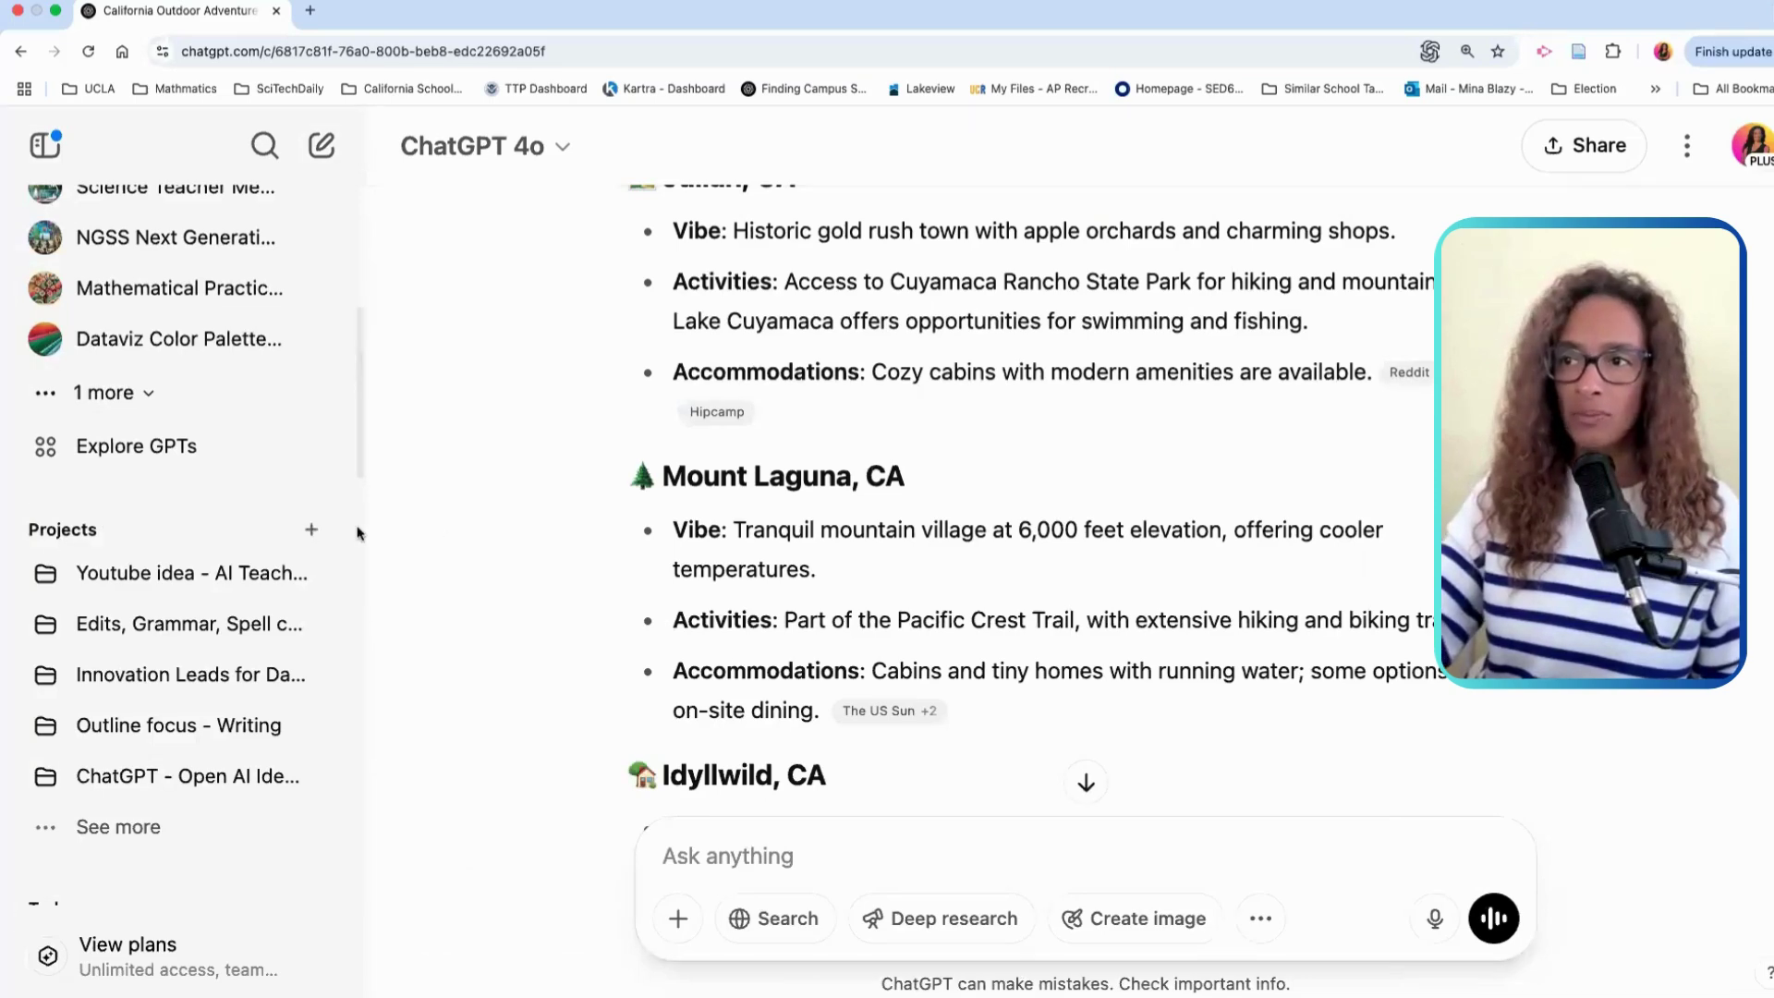
left_click(311, 530)
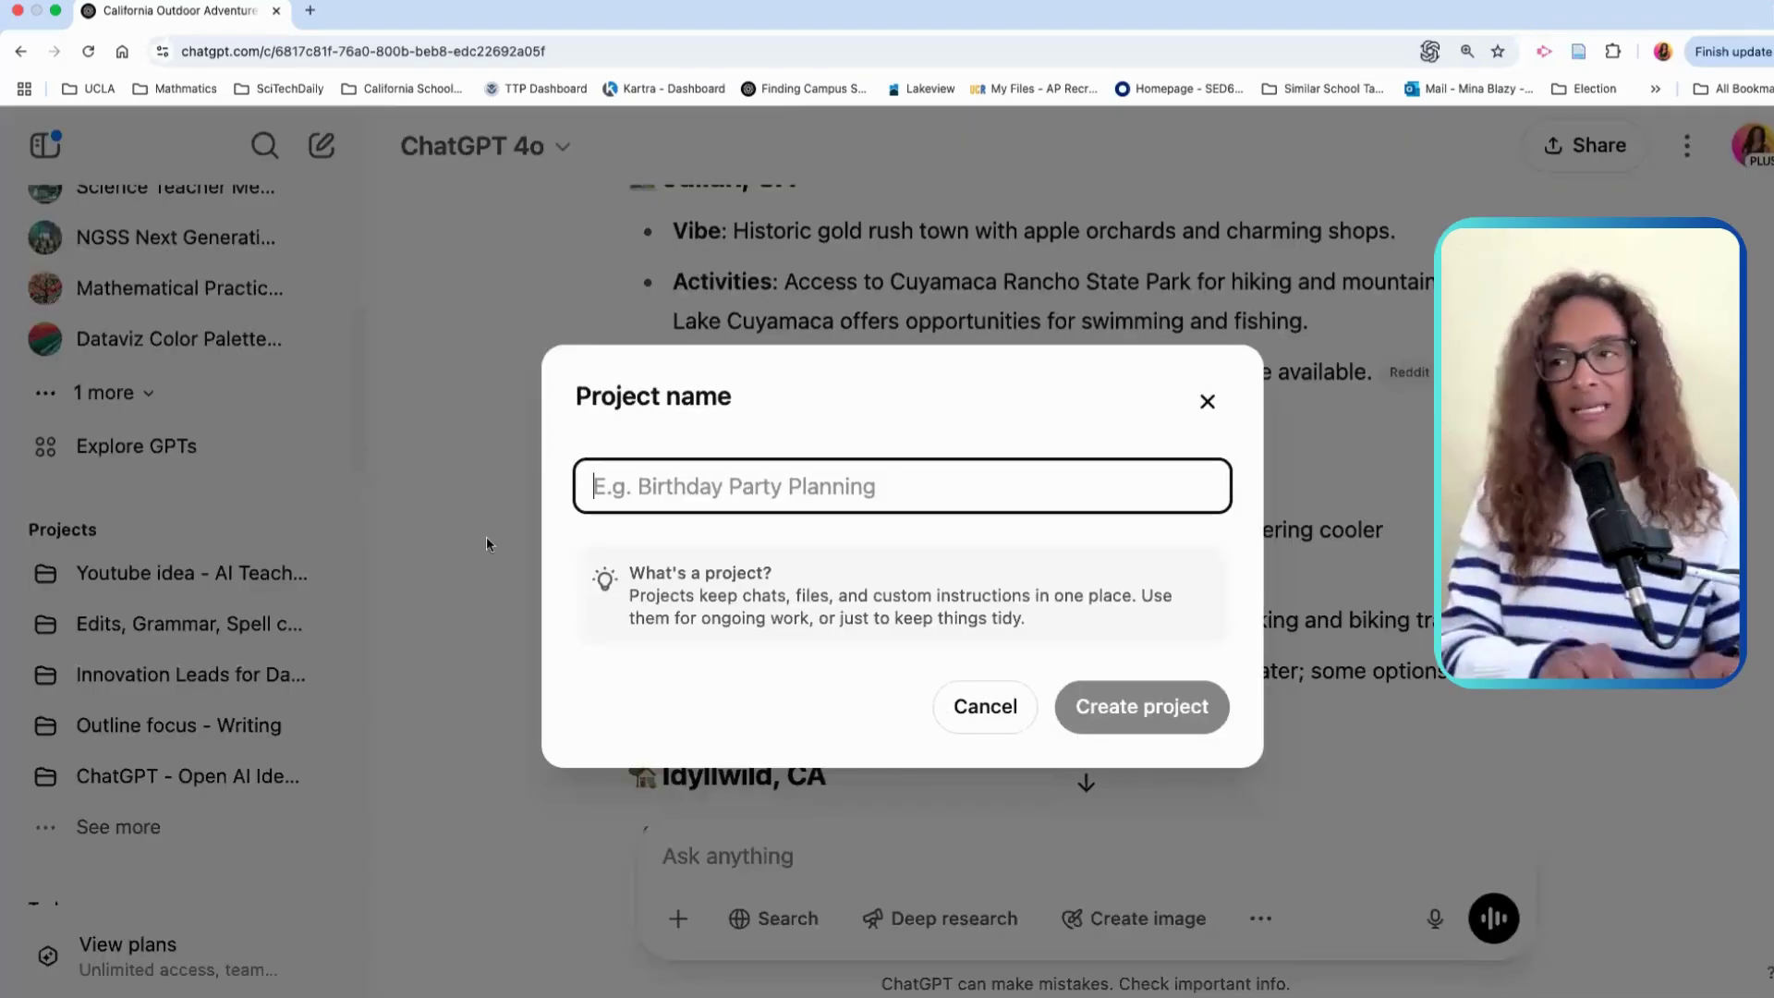
type("2025")
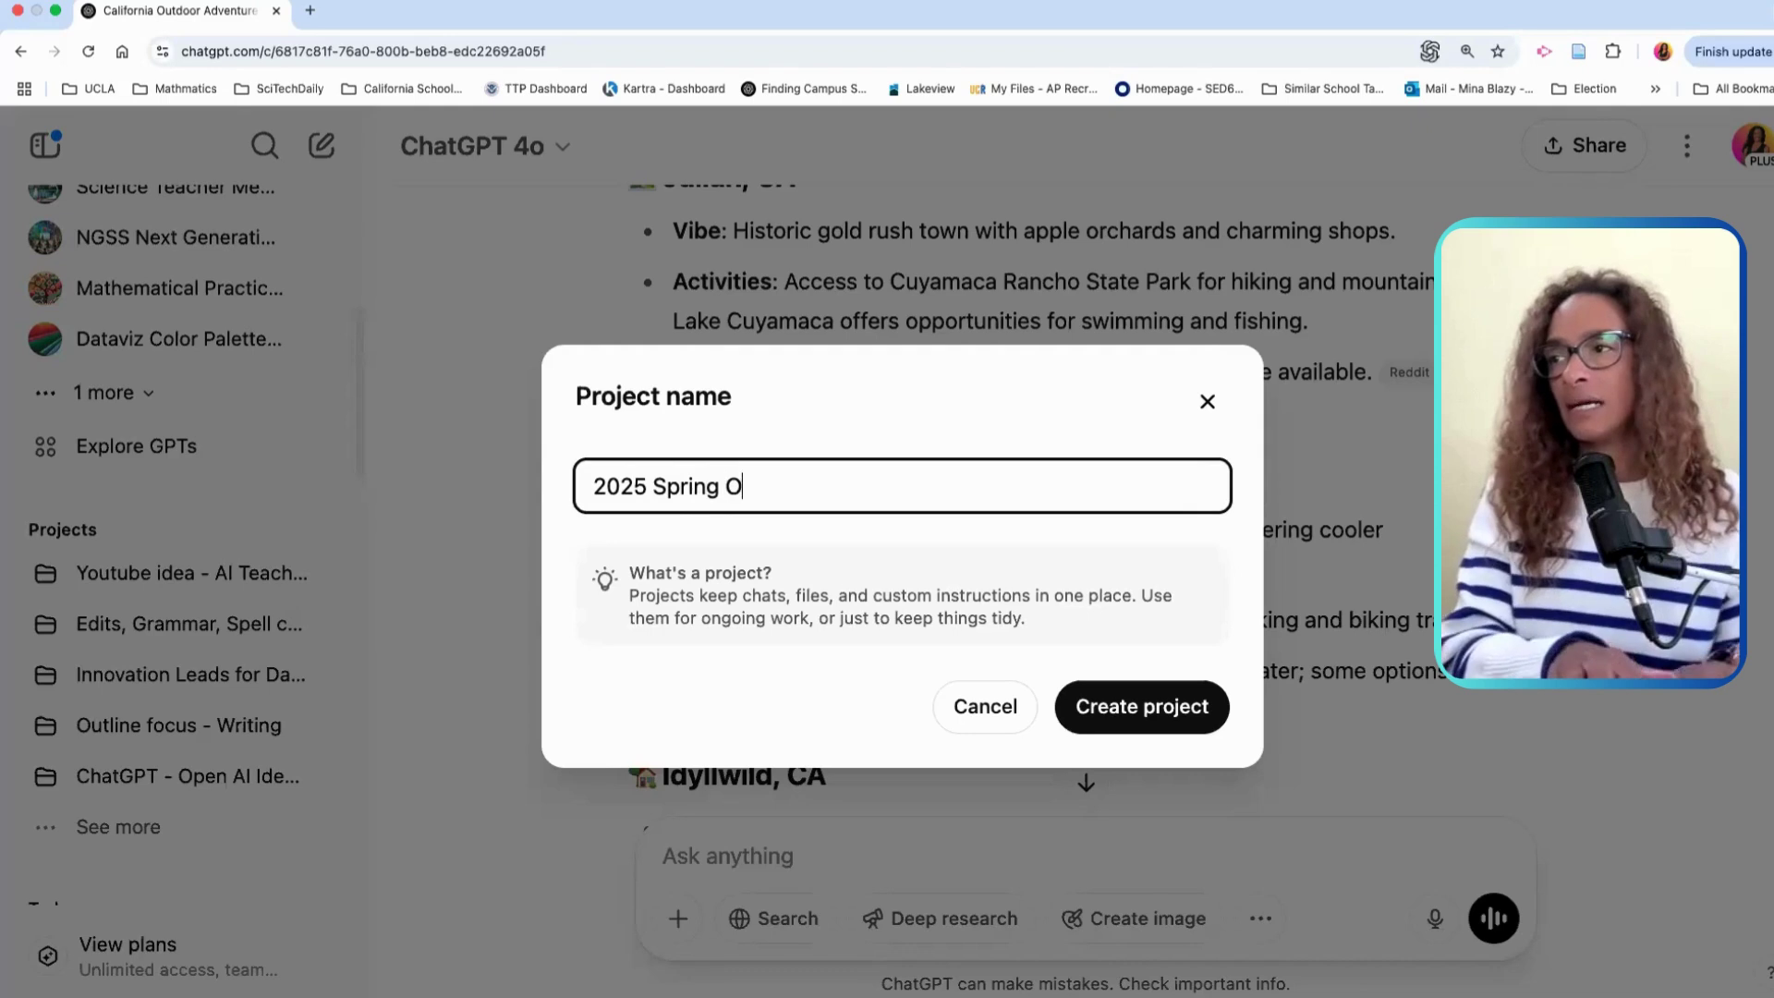
type("Spring Outdoor")
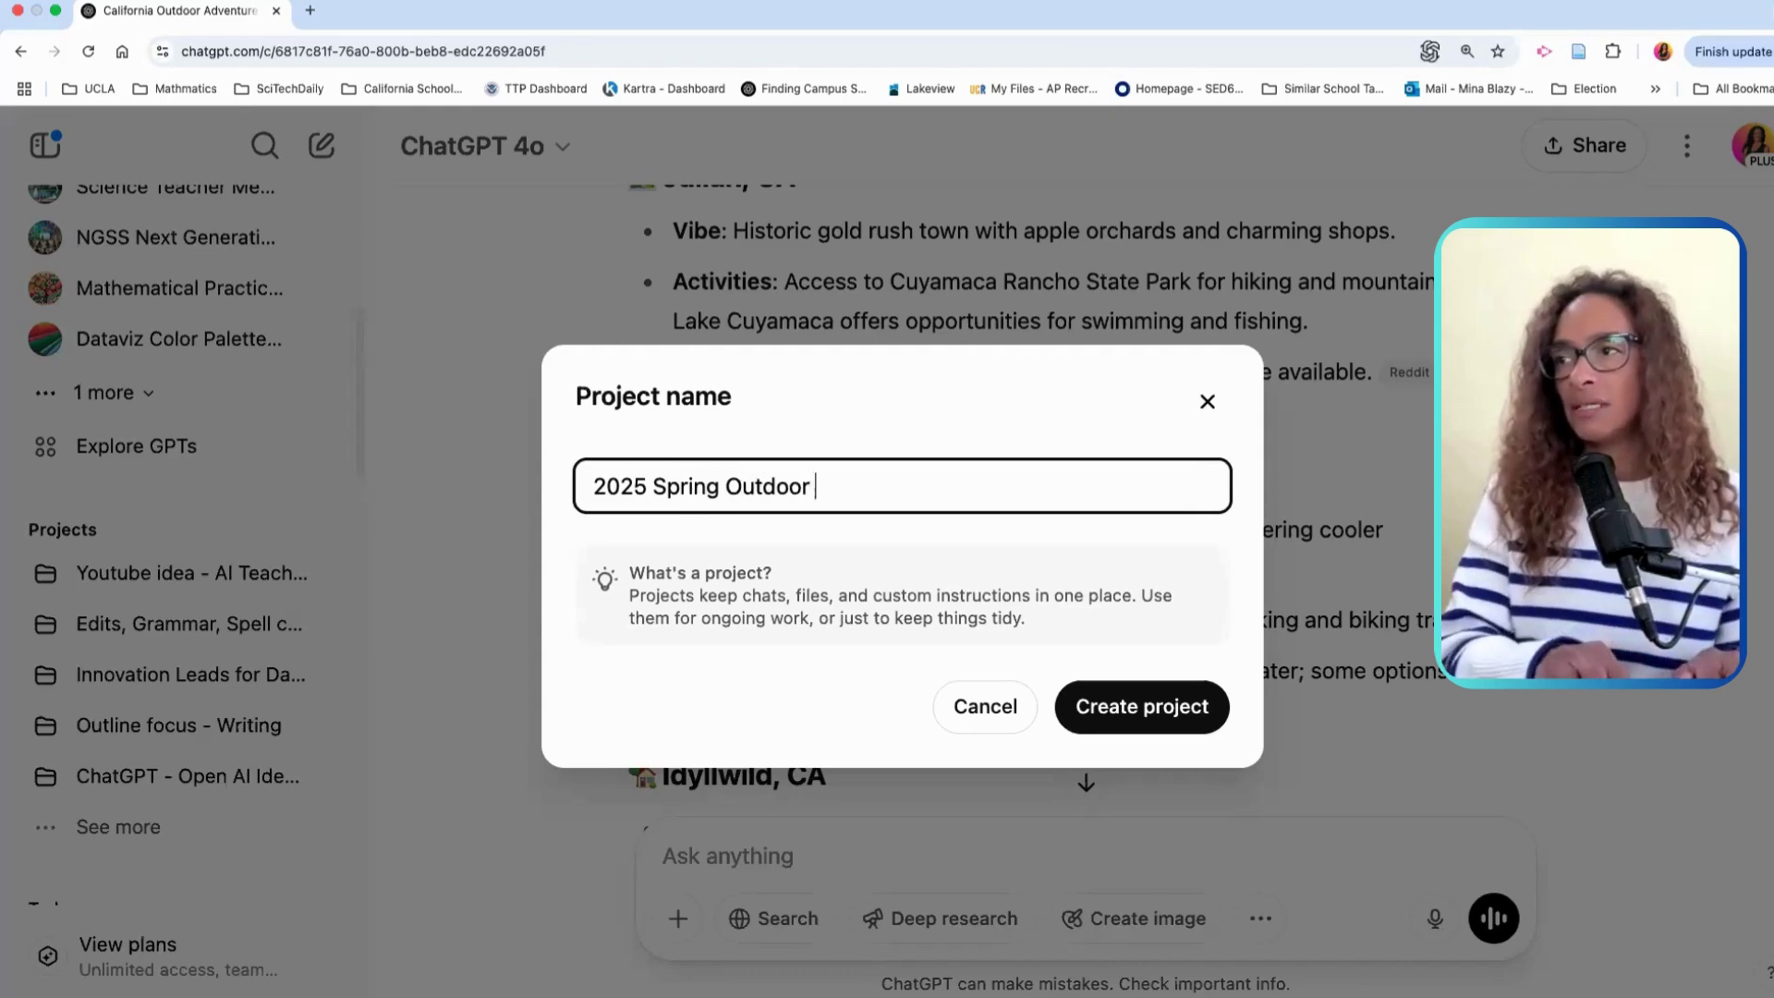
type(" Adventure")
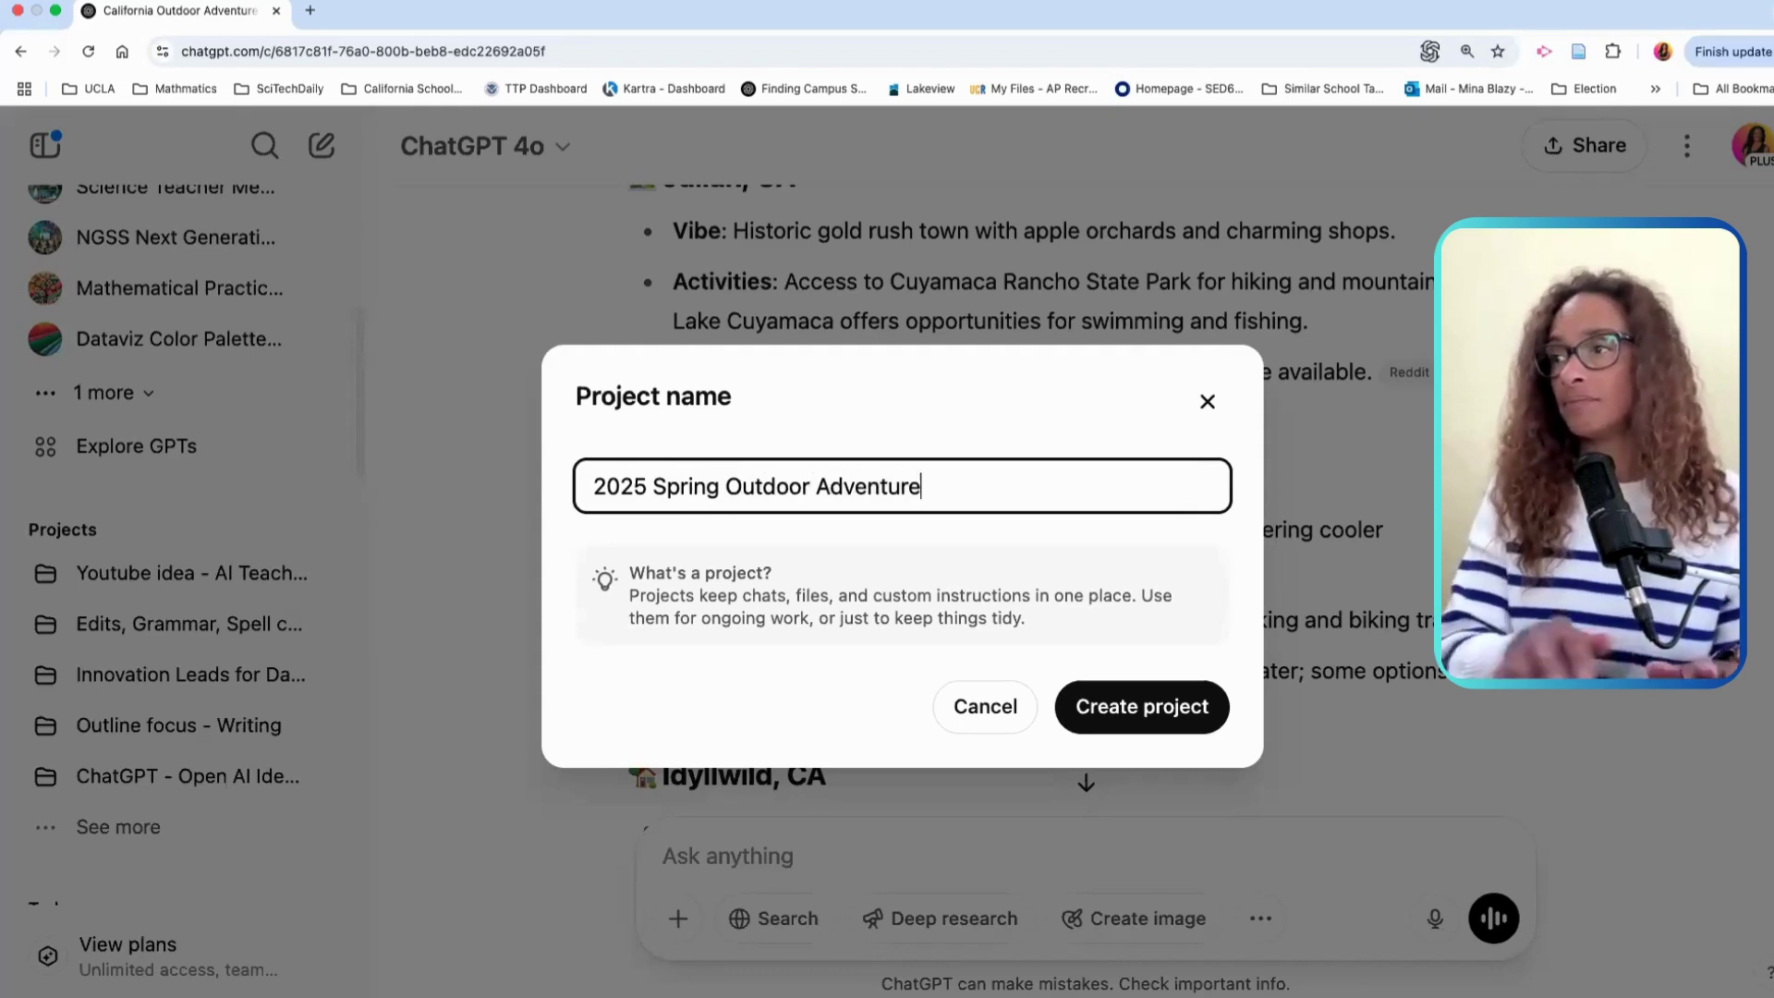
left_click(1126, 719)
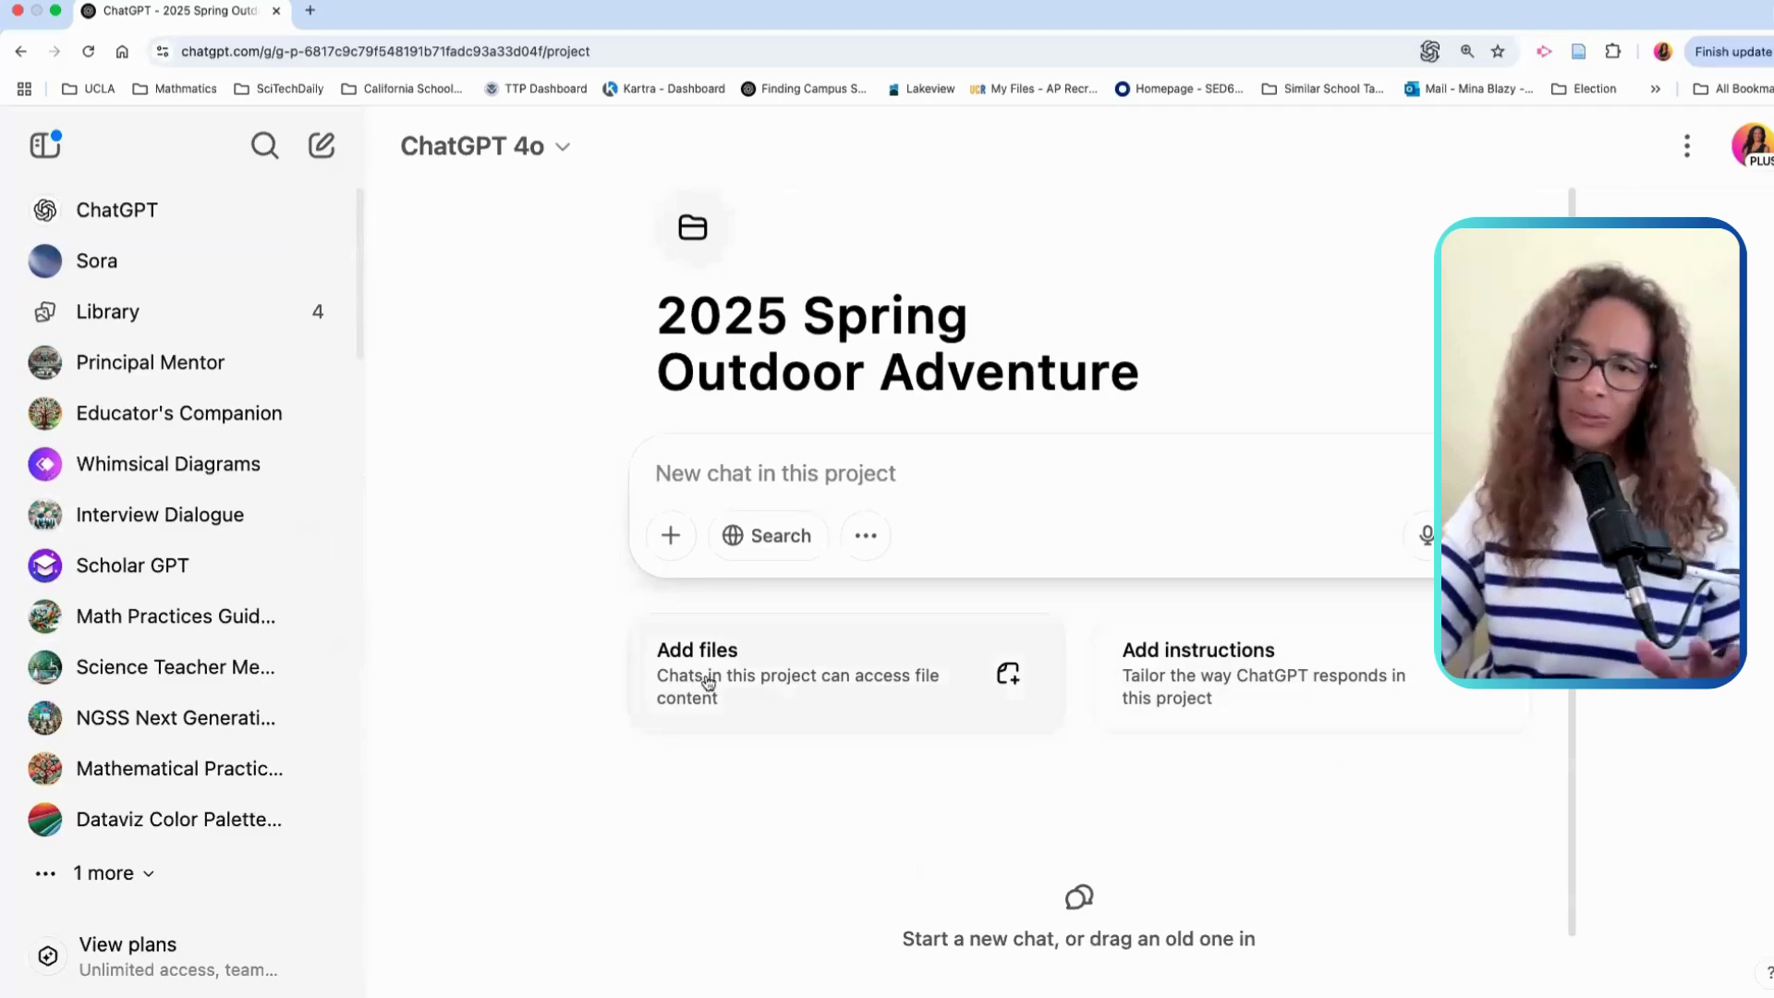
Step: Edit the title of today's chat "Oreos to Cover USA", replacing "Oreos" with "Outdoor fun"
scroll(189, 717, "down", 5)
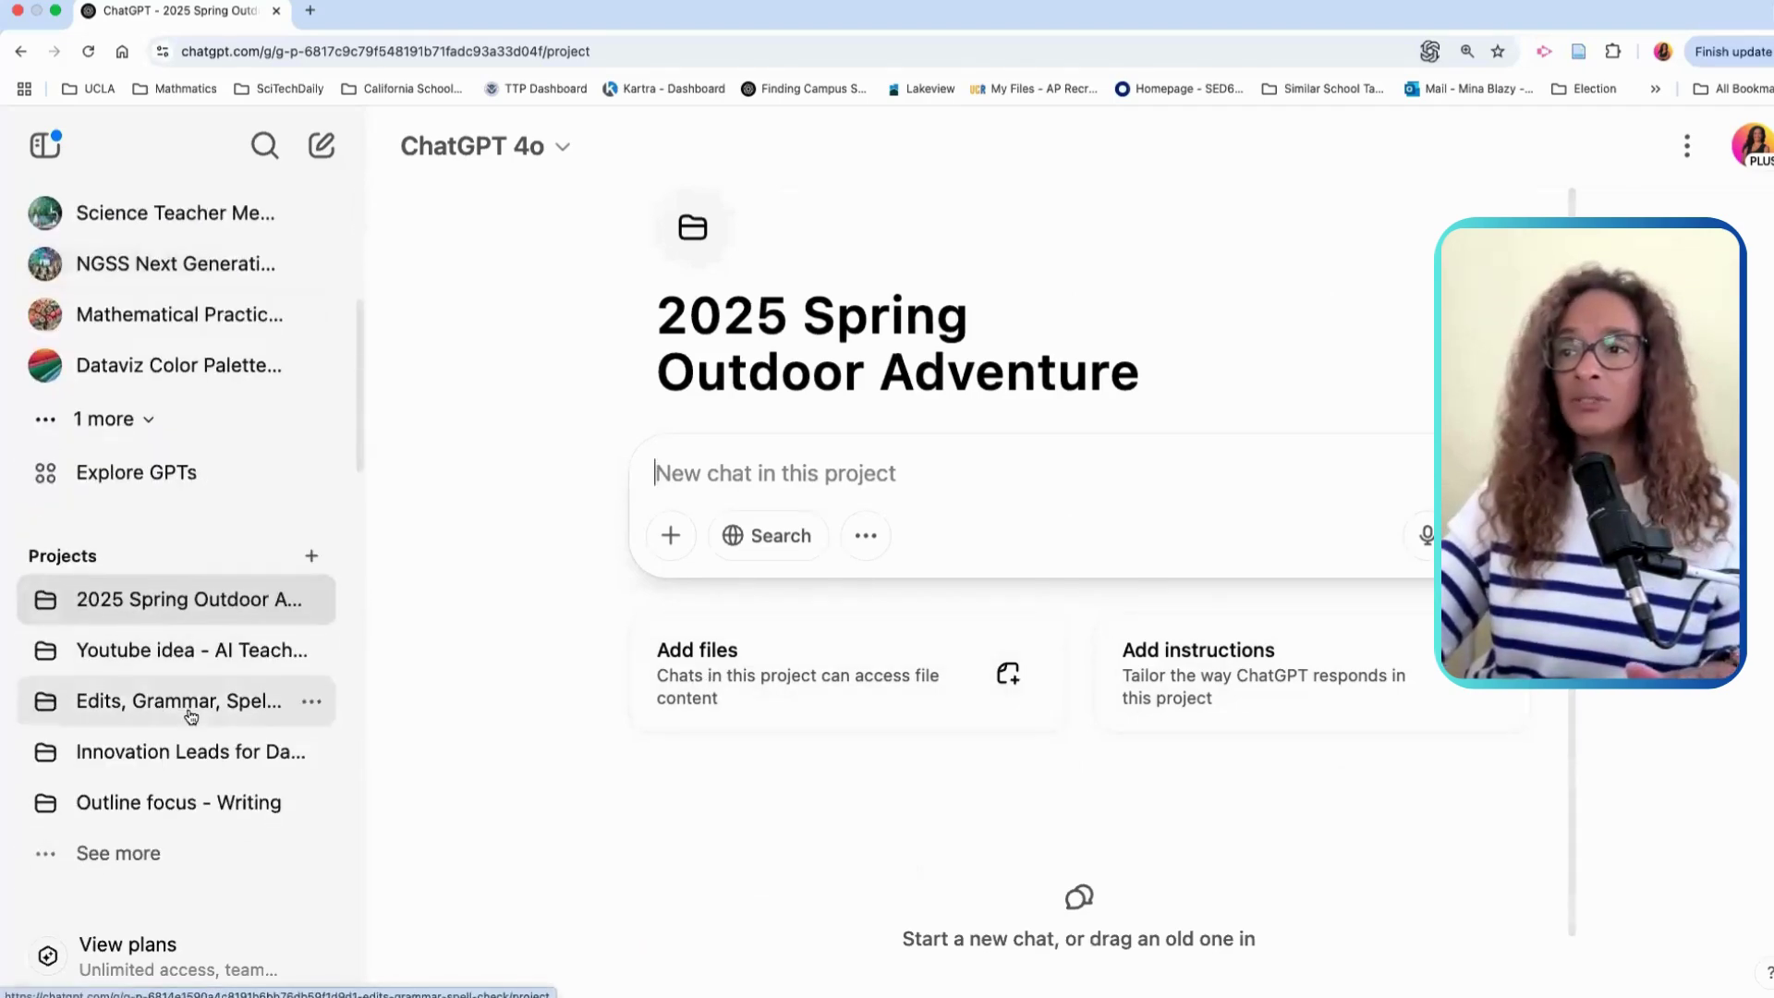
scroll(189, 717, "down", 3)
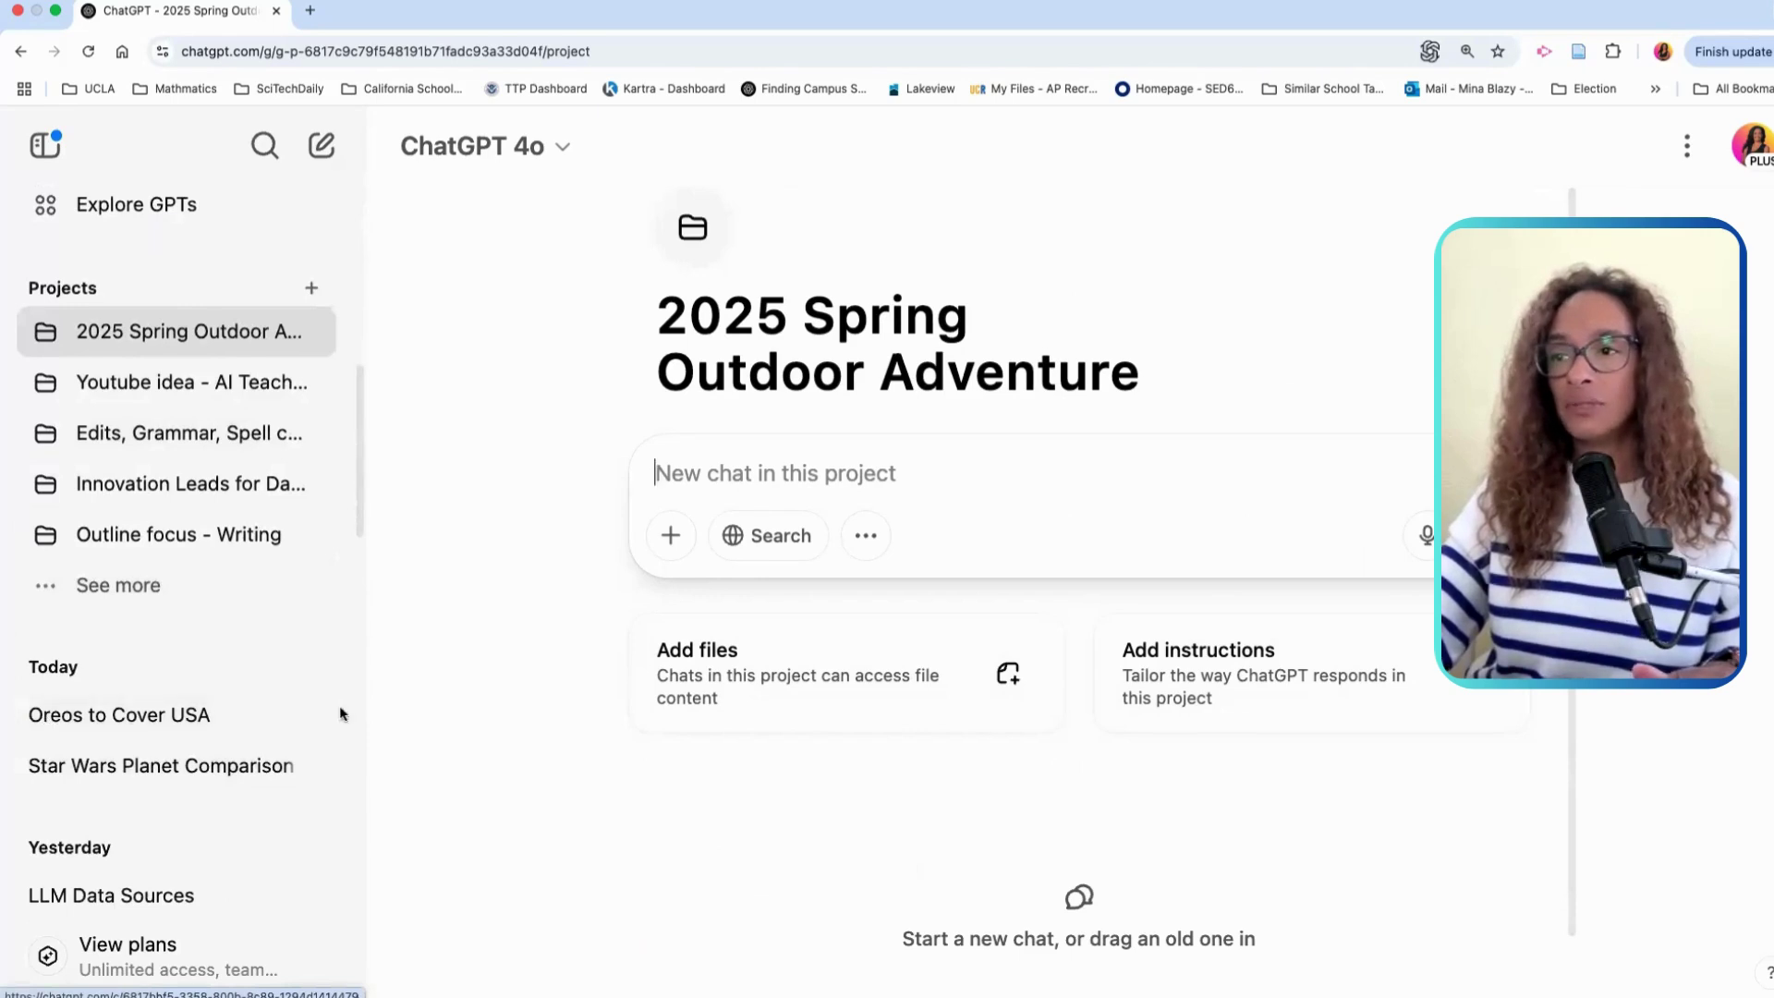
left_click(311, 716)
left_click(382, 532)
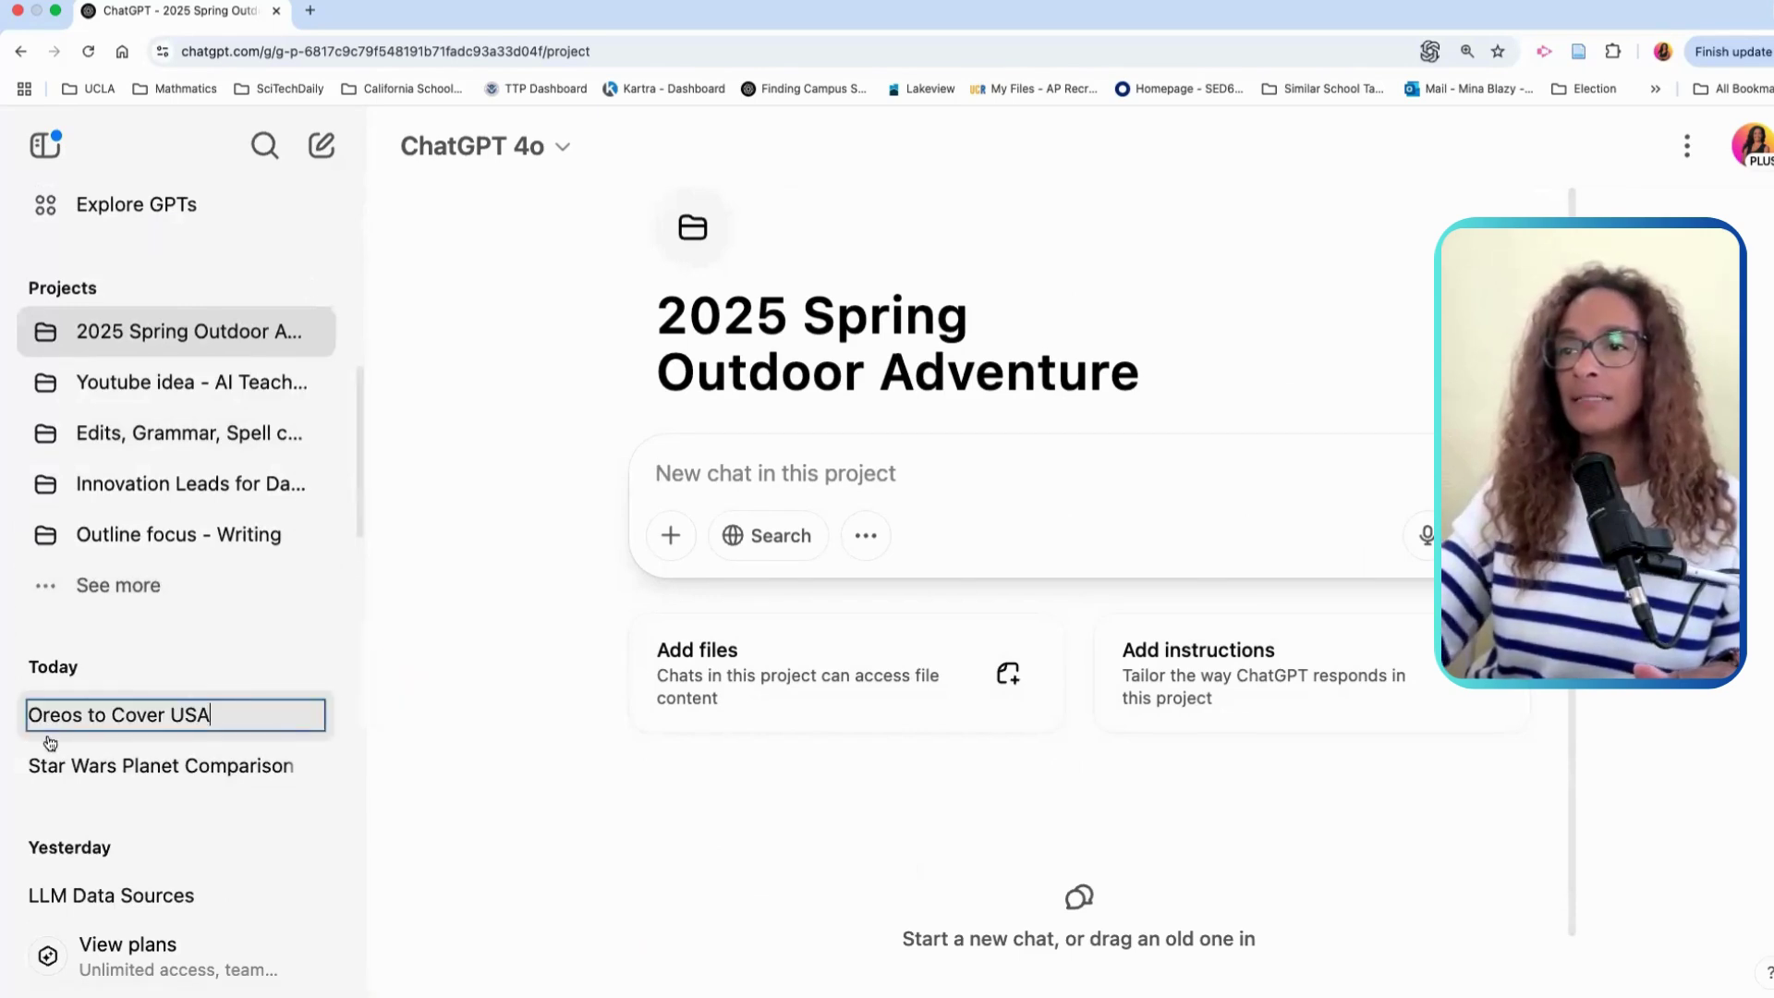
double_click(84, 715)
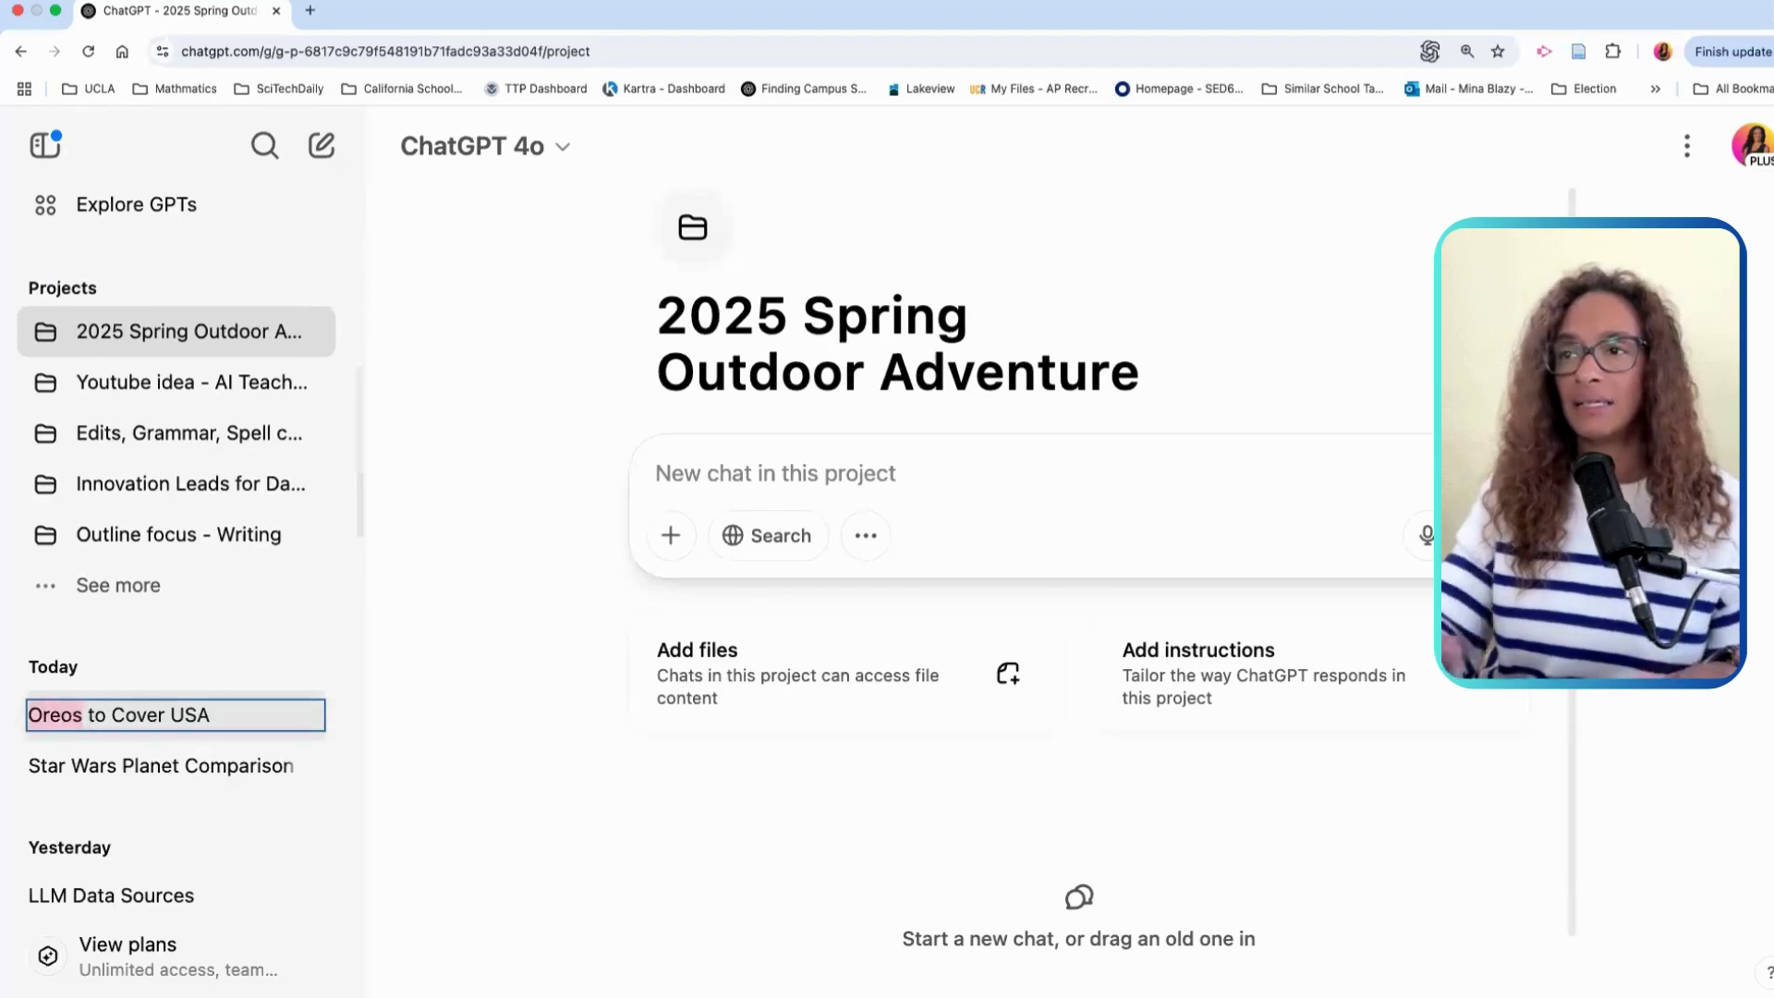
type("activ")
key("BackSpace")
key("BackSpace")
key("BackSpace")
key("BackSpace")
key("BackSpace")
type("PO")
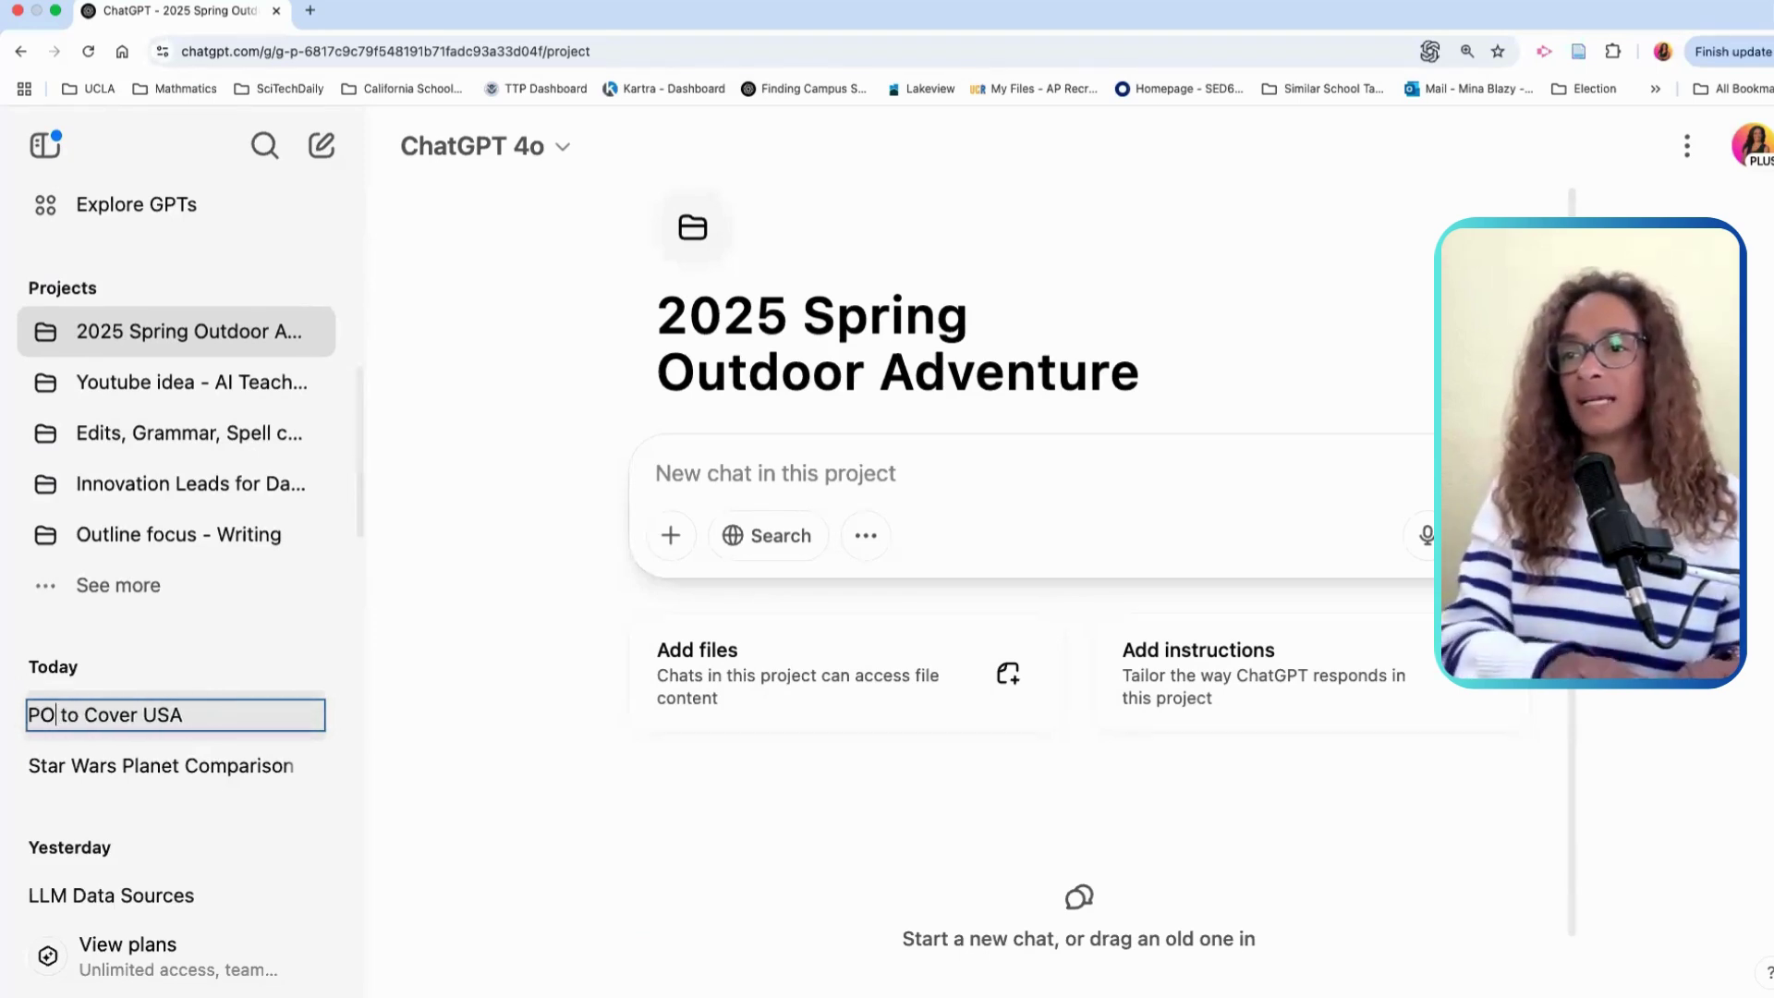
key("BackSpace")
key("BackSpace")
type("Outdoor")
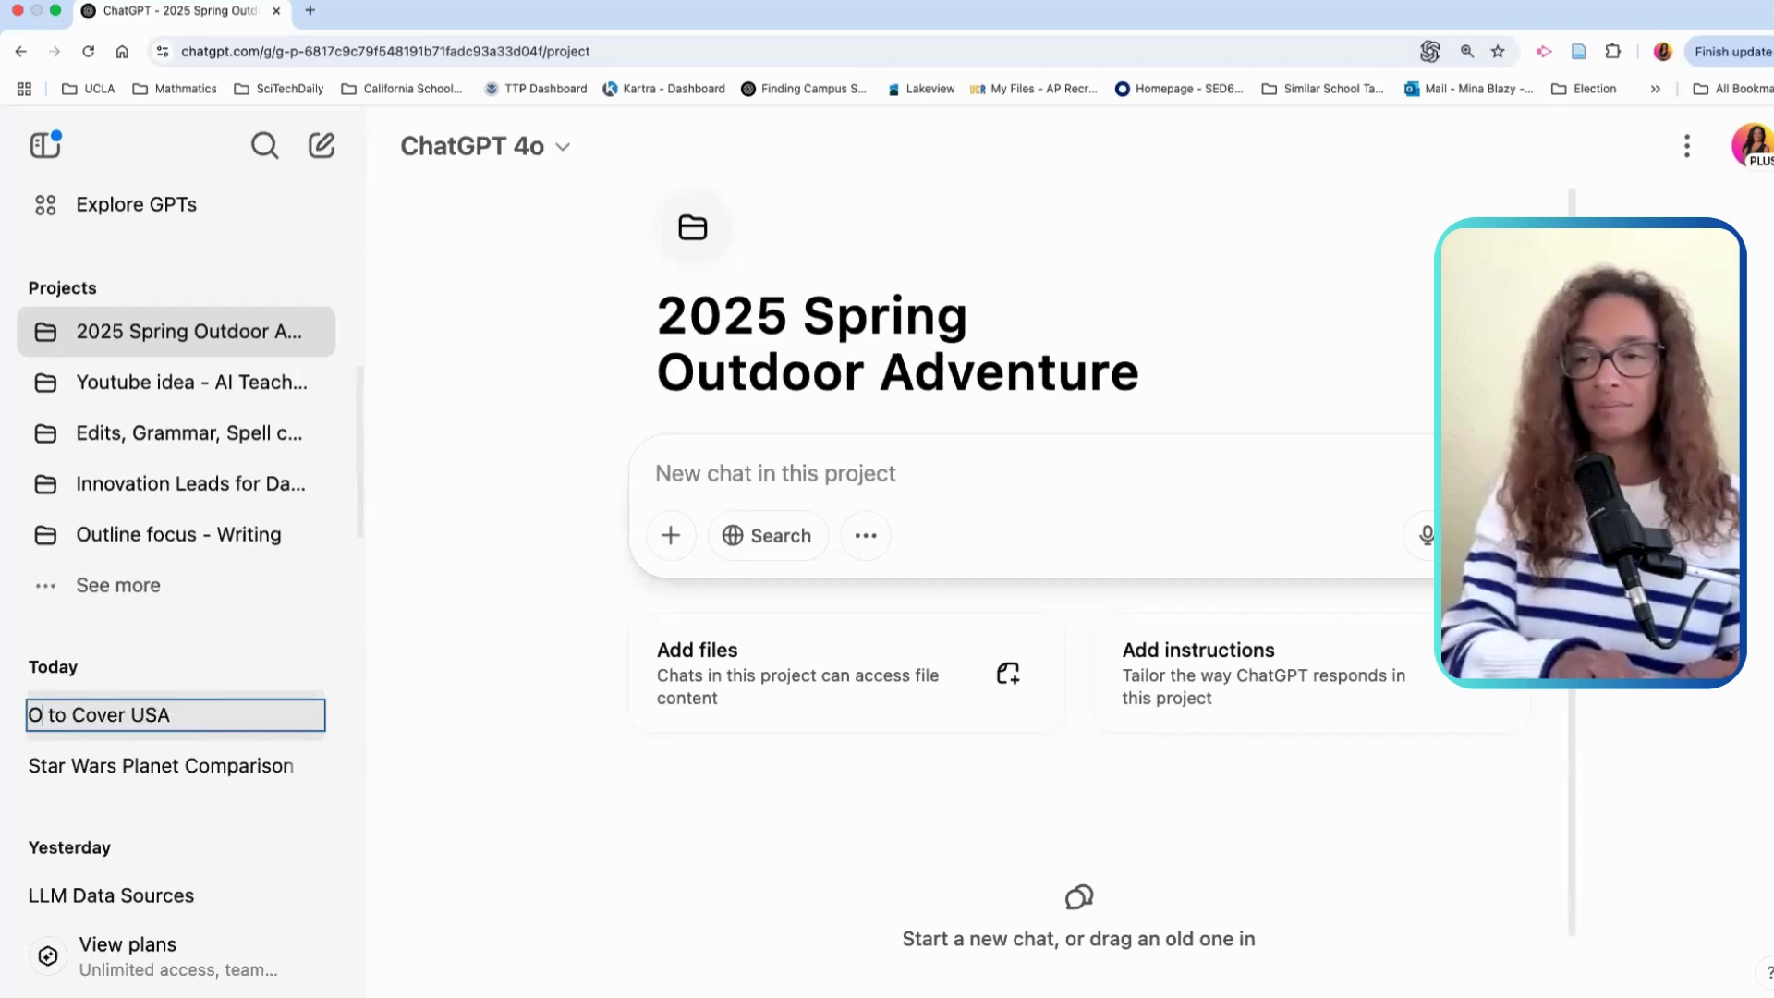
type(" fun")
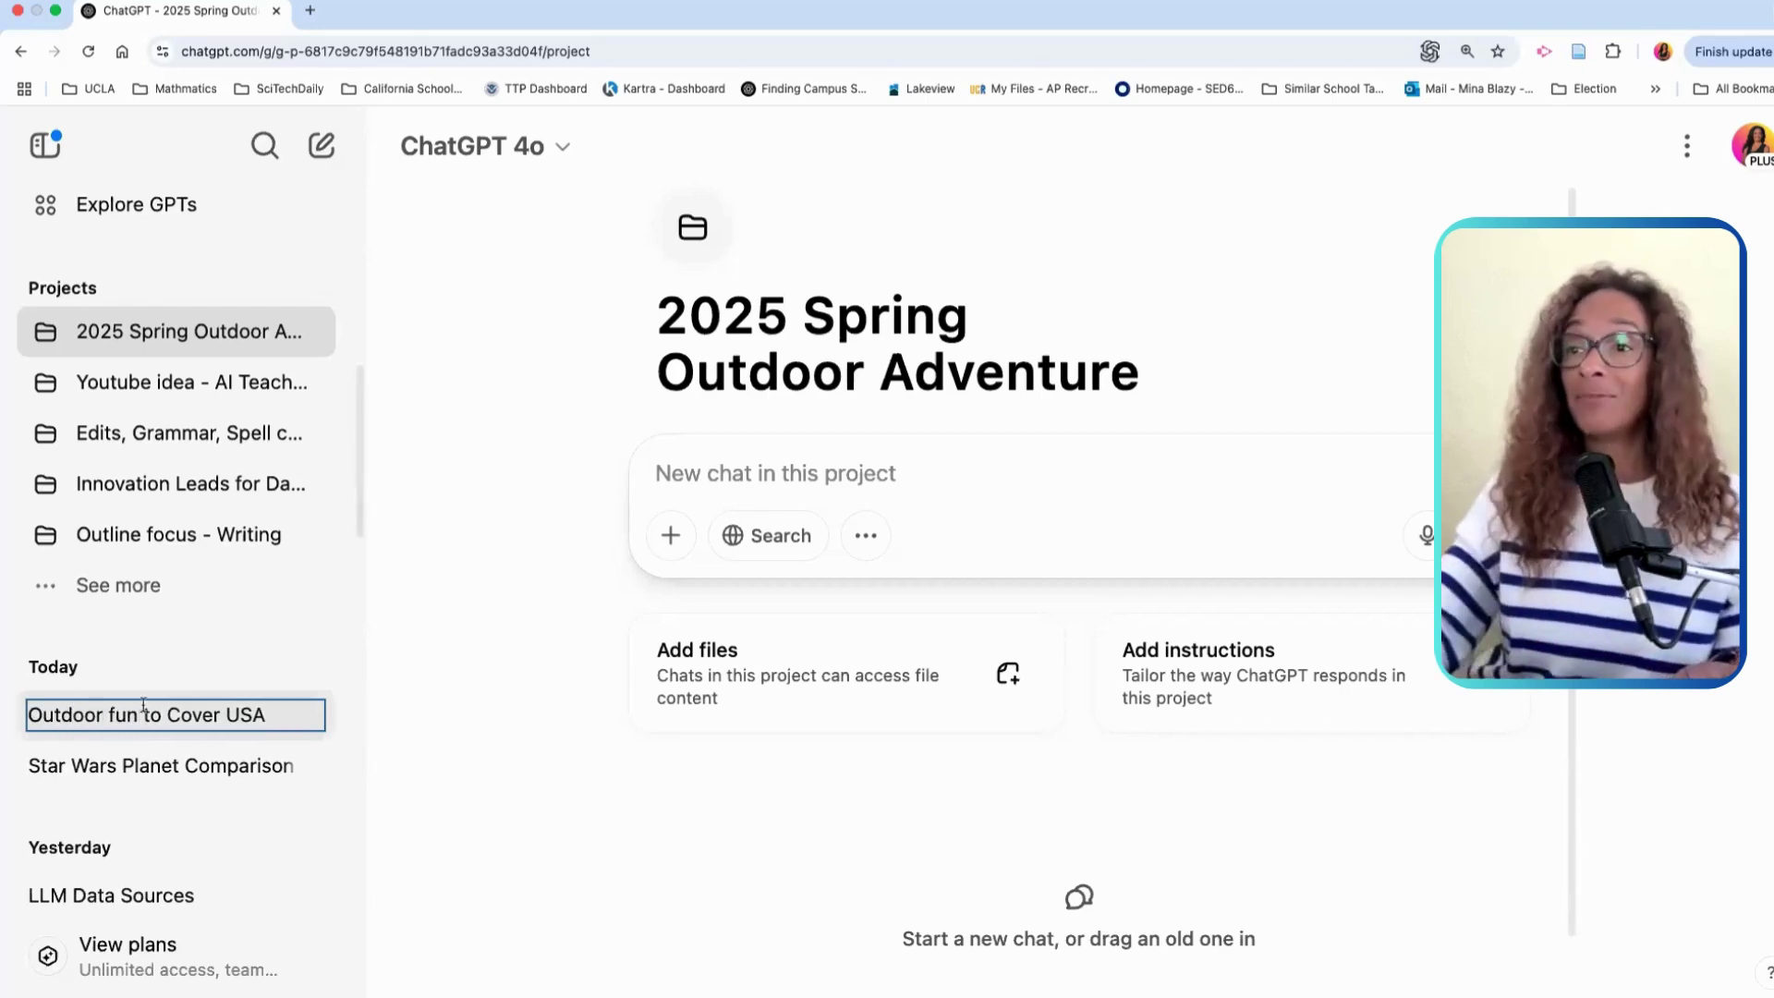
Step: Put the date 05042025 in front of the "Outdoor fun to Cover USA" chat title and save the name
key("super+Left")
type("0")
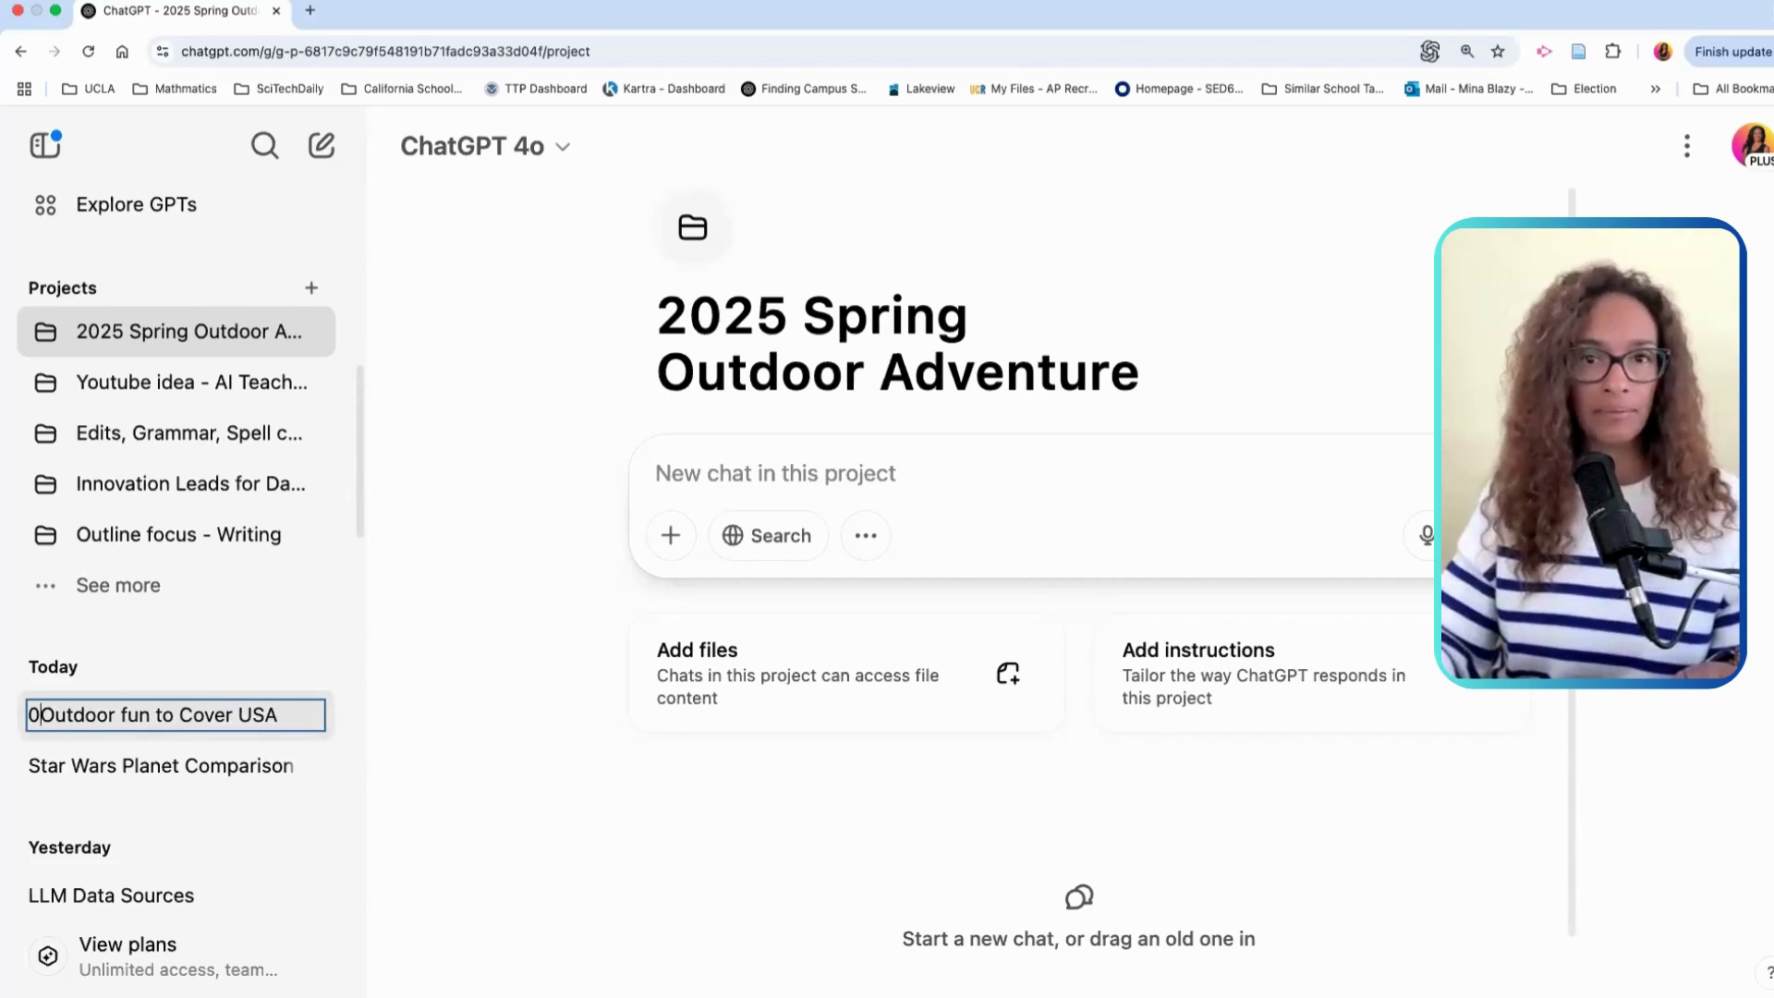
type("05042025")
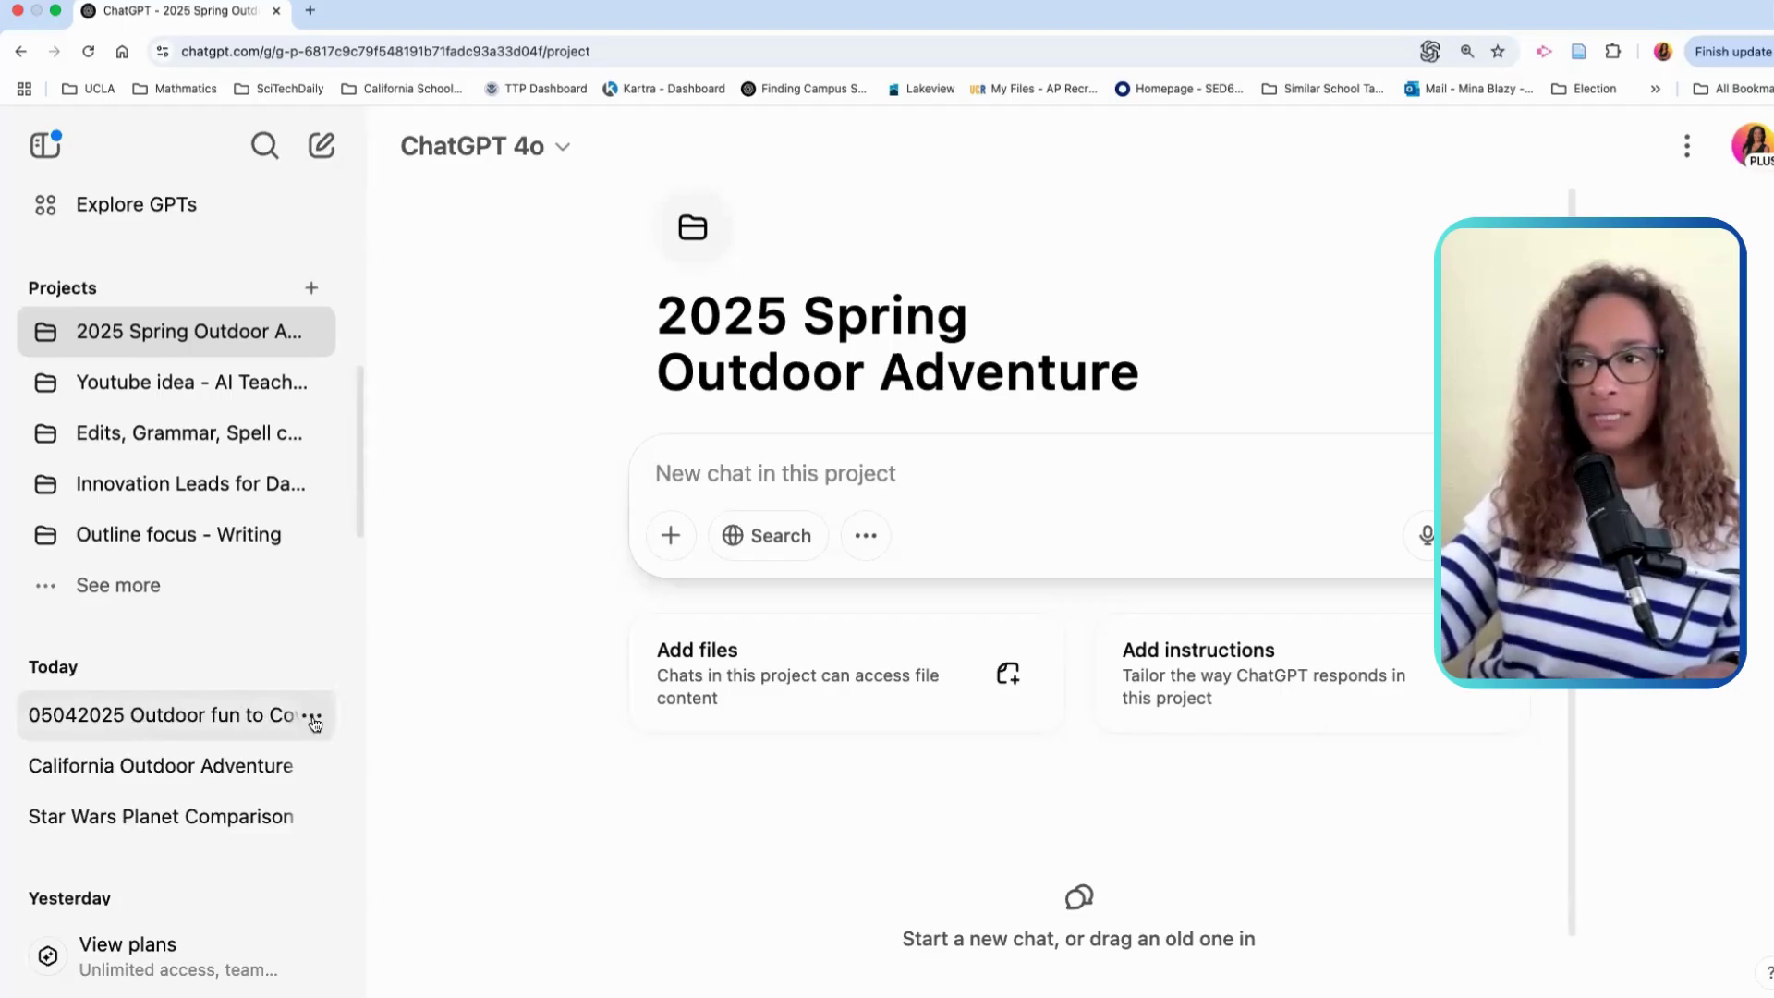
Step: Add the chat "05042025 Outdoor fun to Cover USA" to the 2025 Spring Outdoor Adventure project
left_click(313, 717)
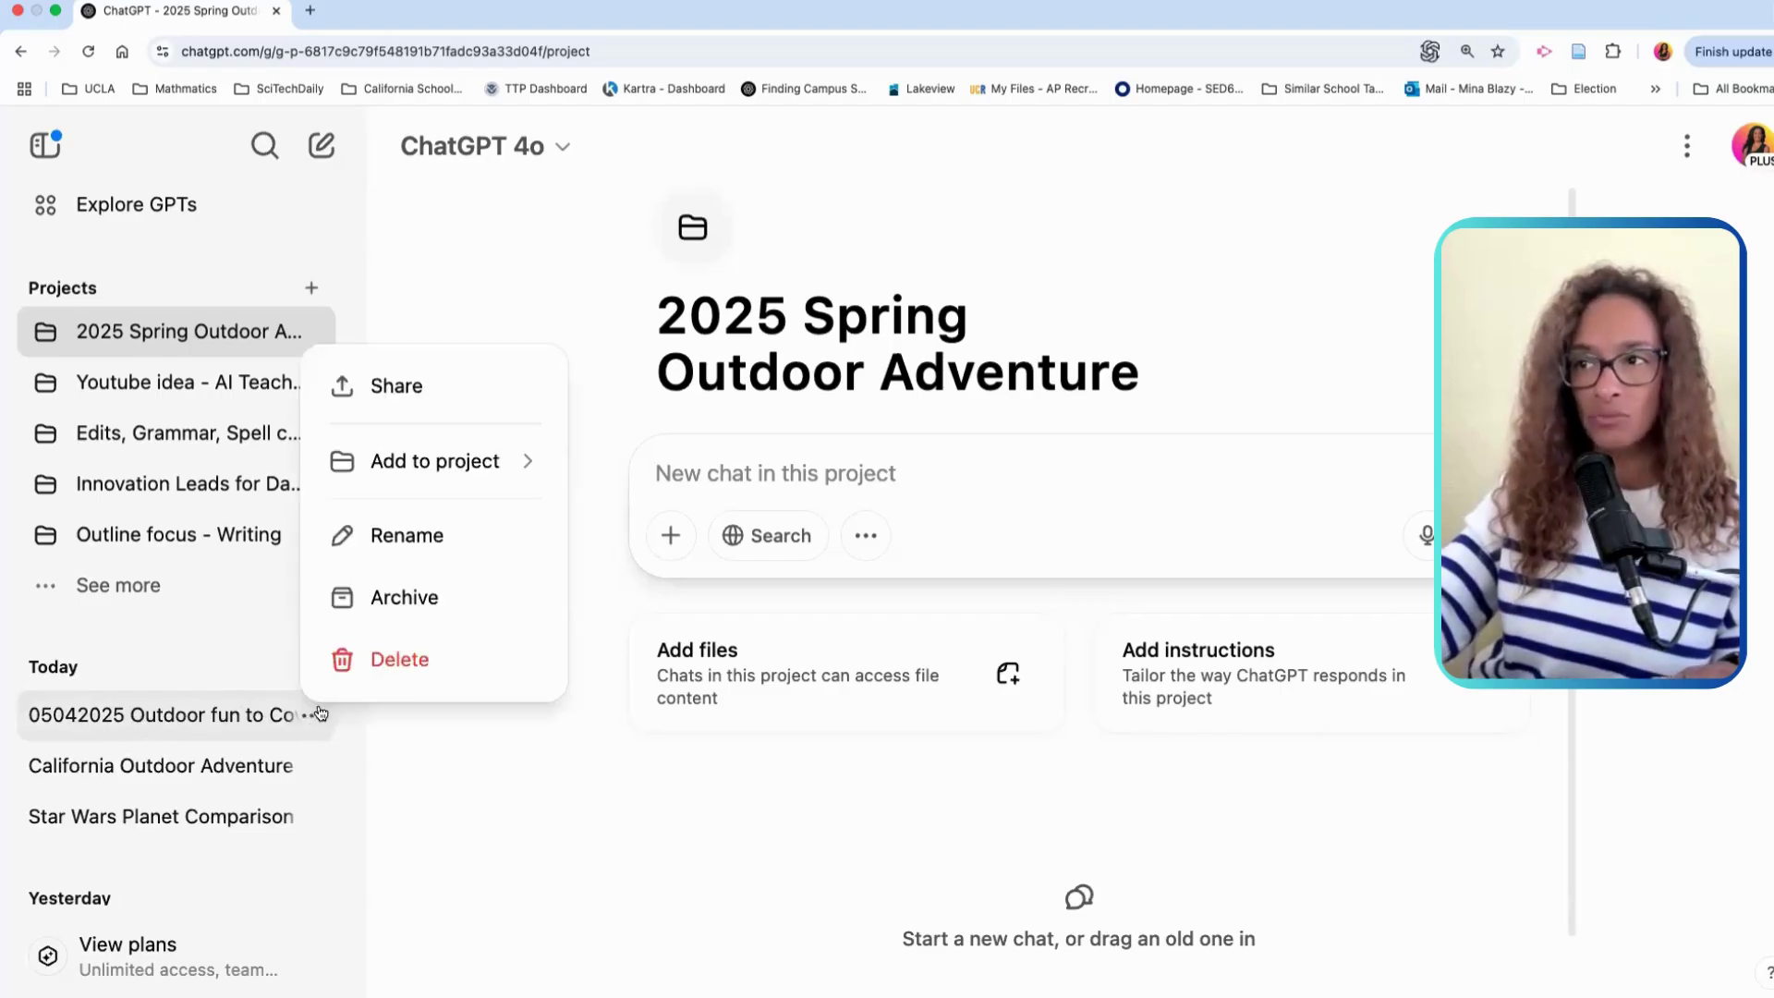
mouse_move(391, 453)
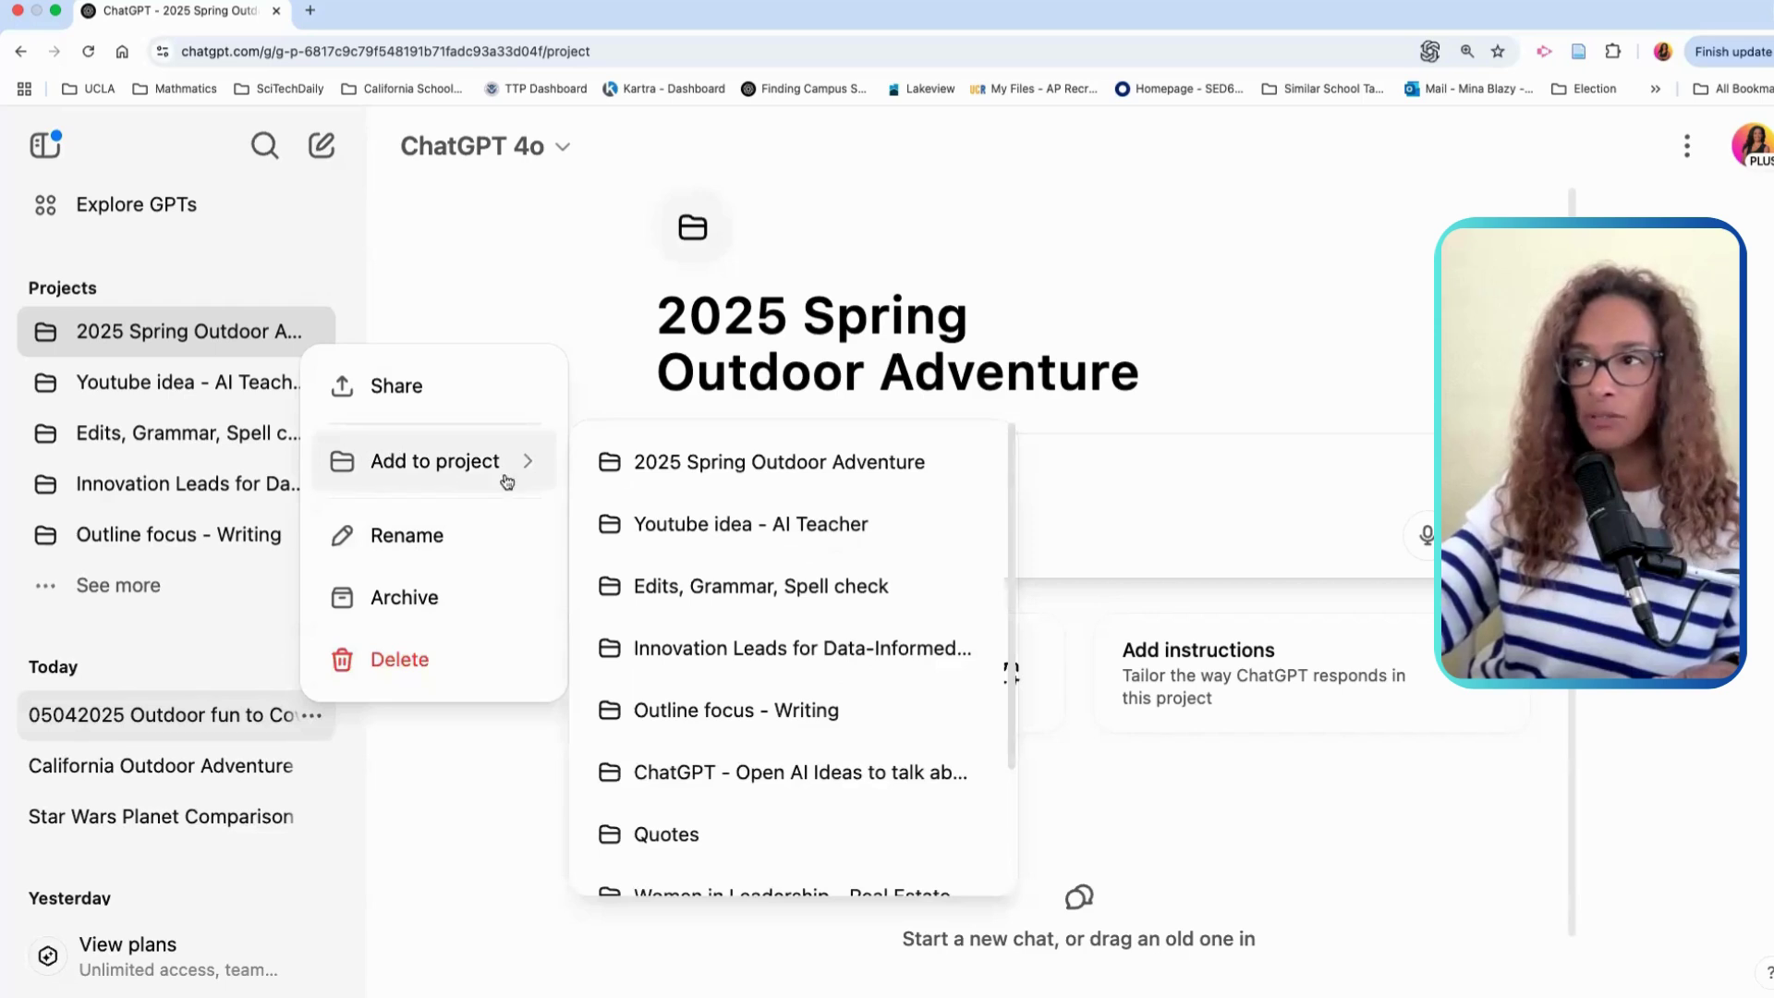
left_click(667, 464)
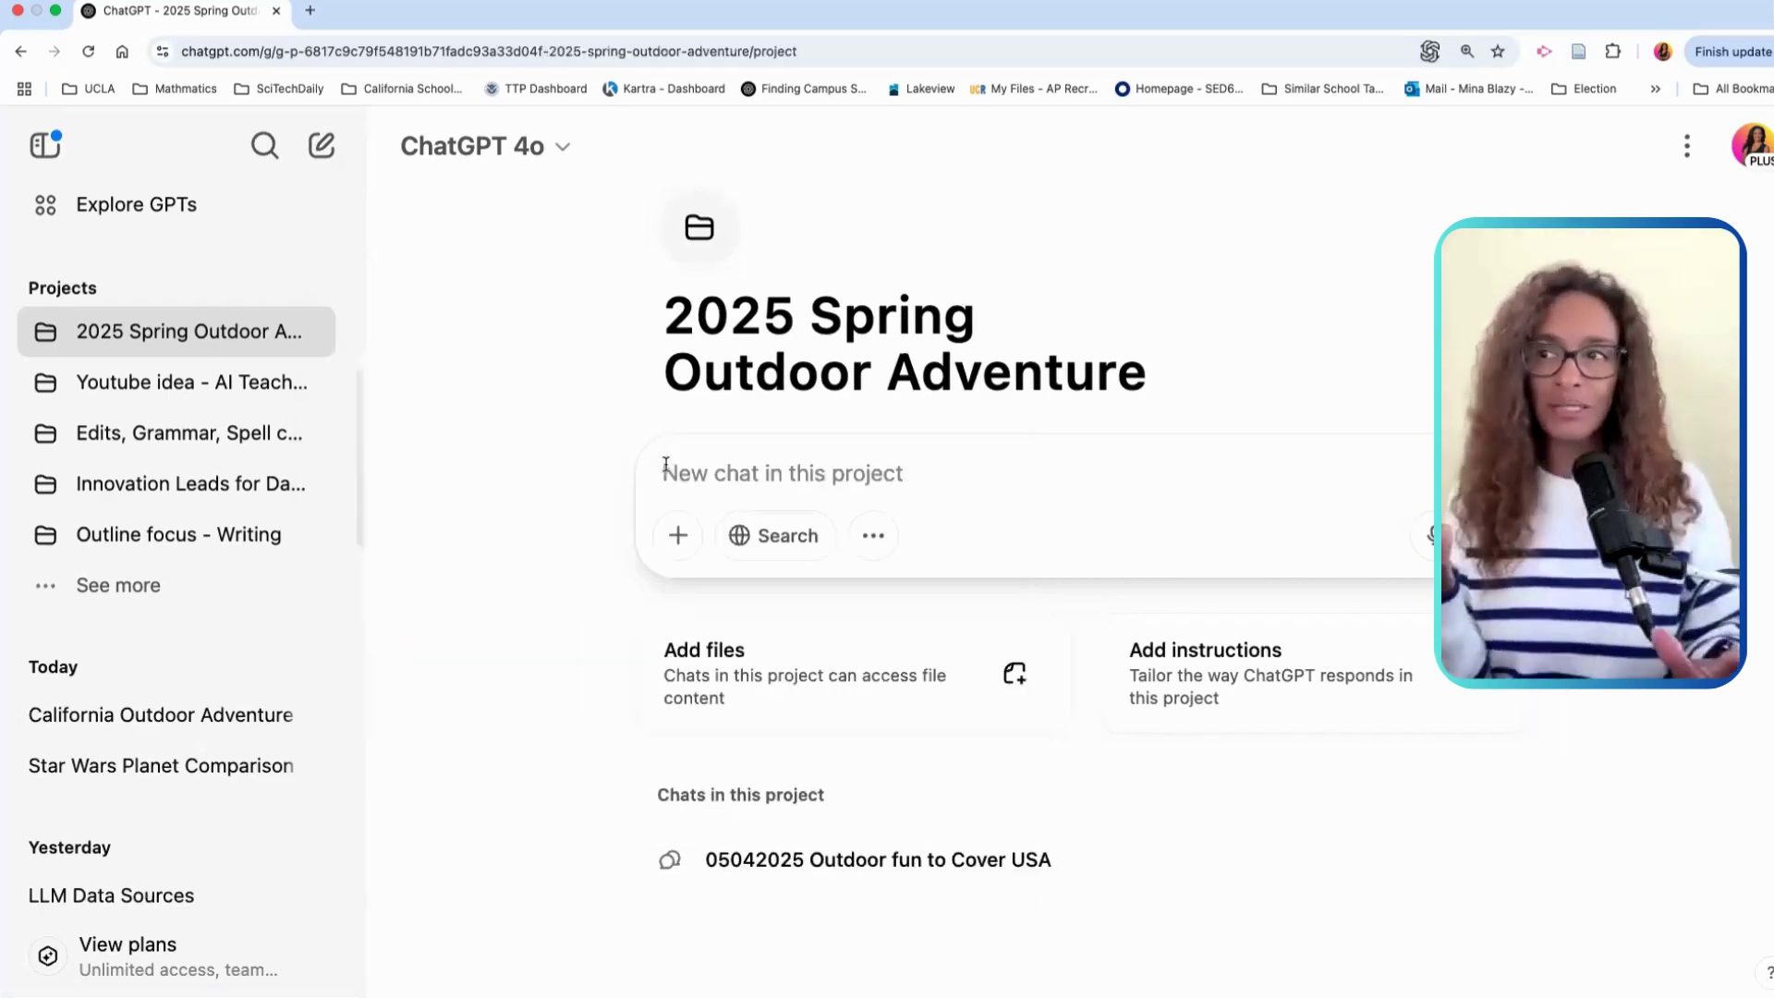